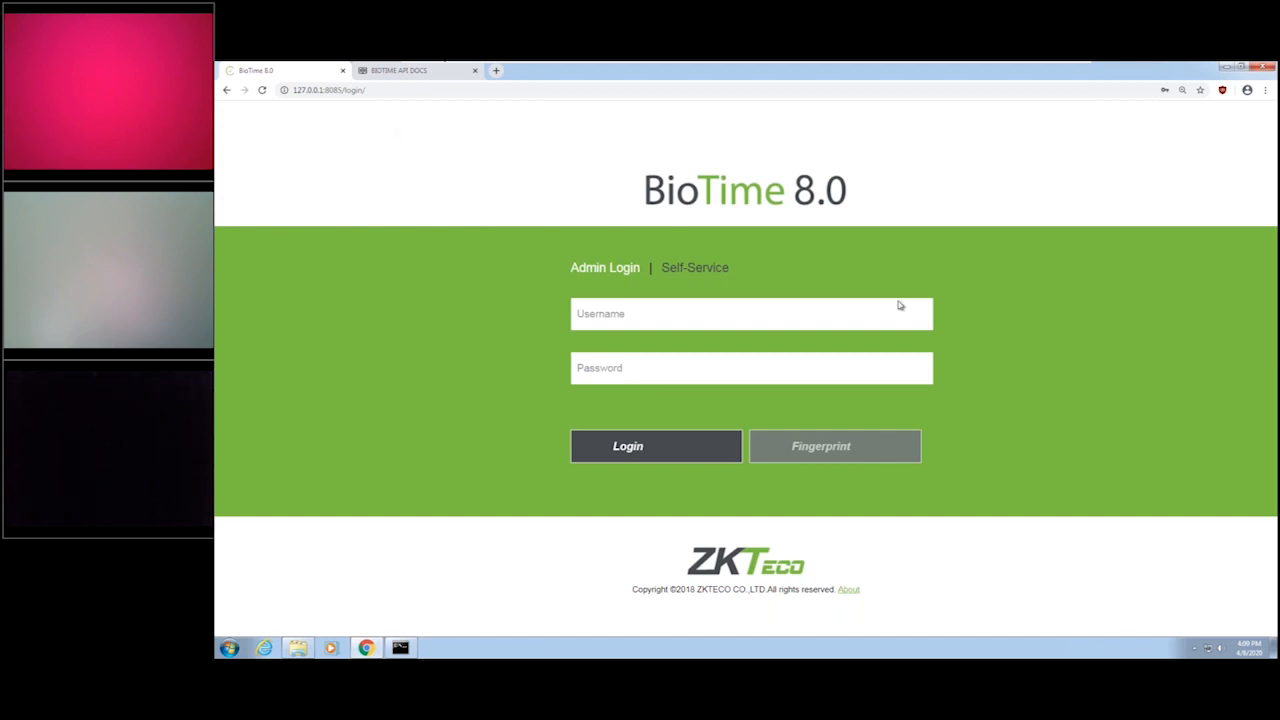
Examine the server address and port 8085 in the login URL and the computer's IP configuration in the Command Prompt.
click(425, 91)
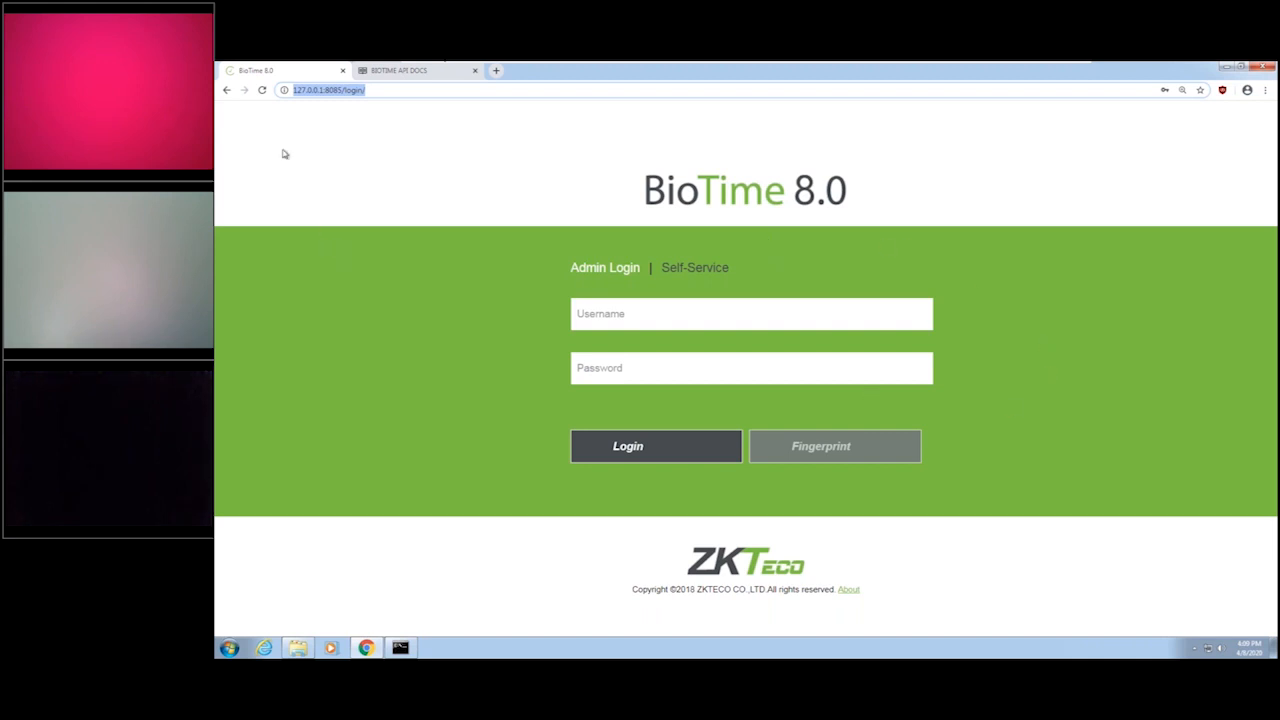
click(300, 90)
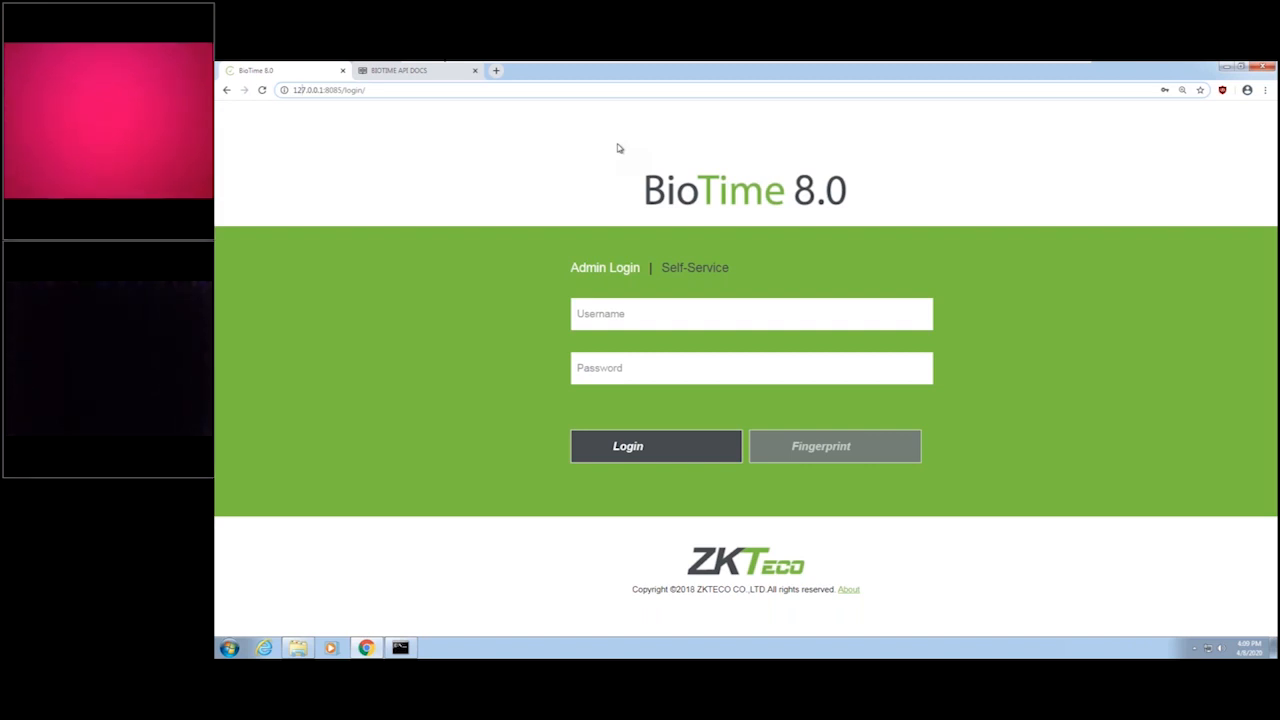
click(400, 648)
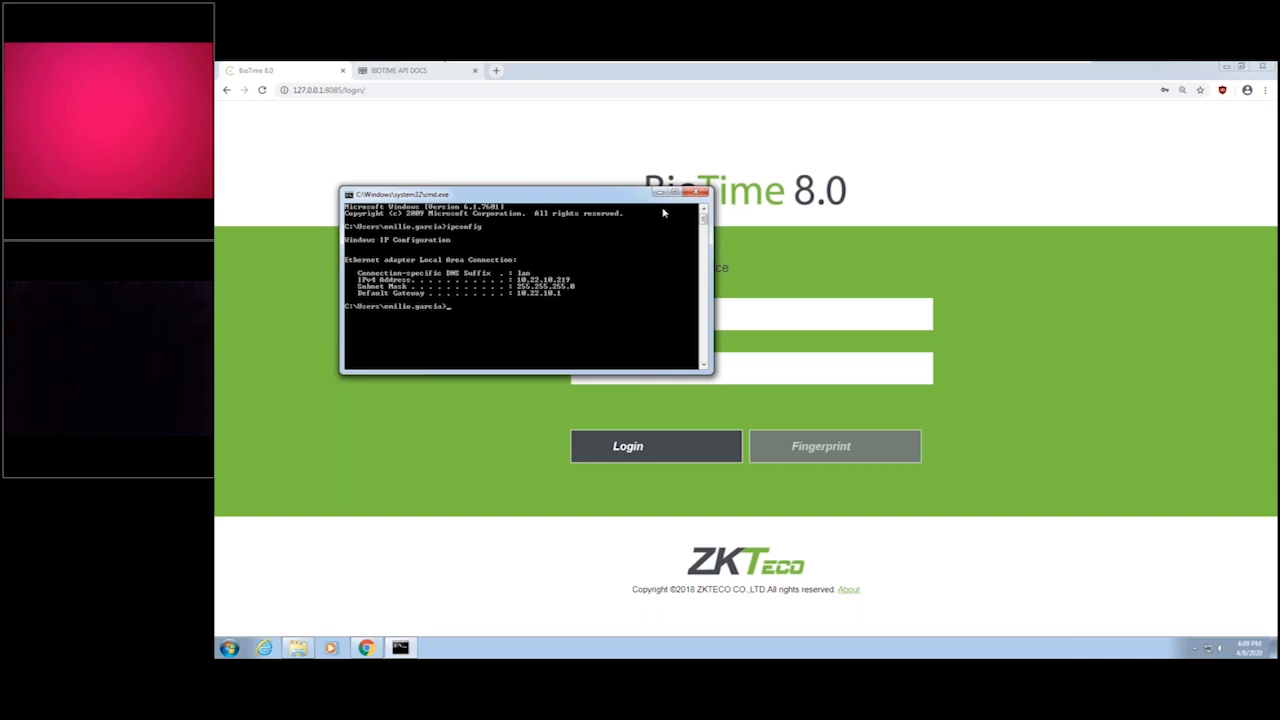
double_click(331, 90)
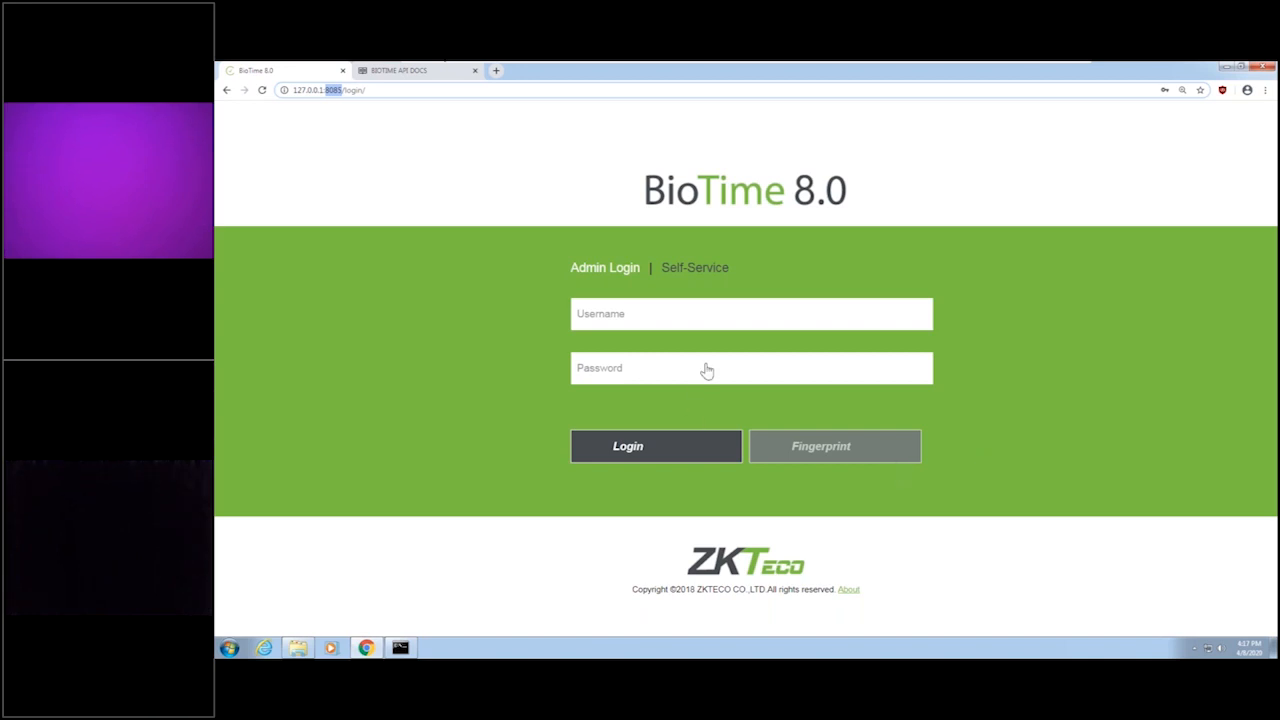
Log in to the admin account with username admin and the account password.
click(603, 315)
text(admin)
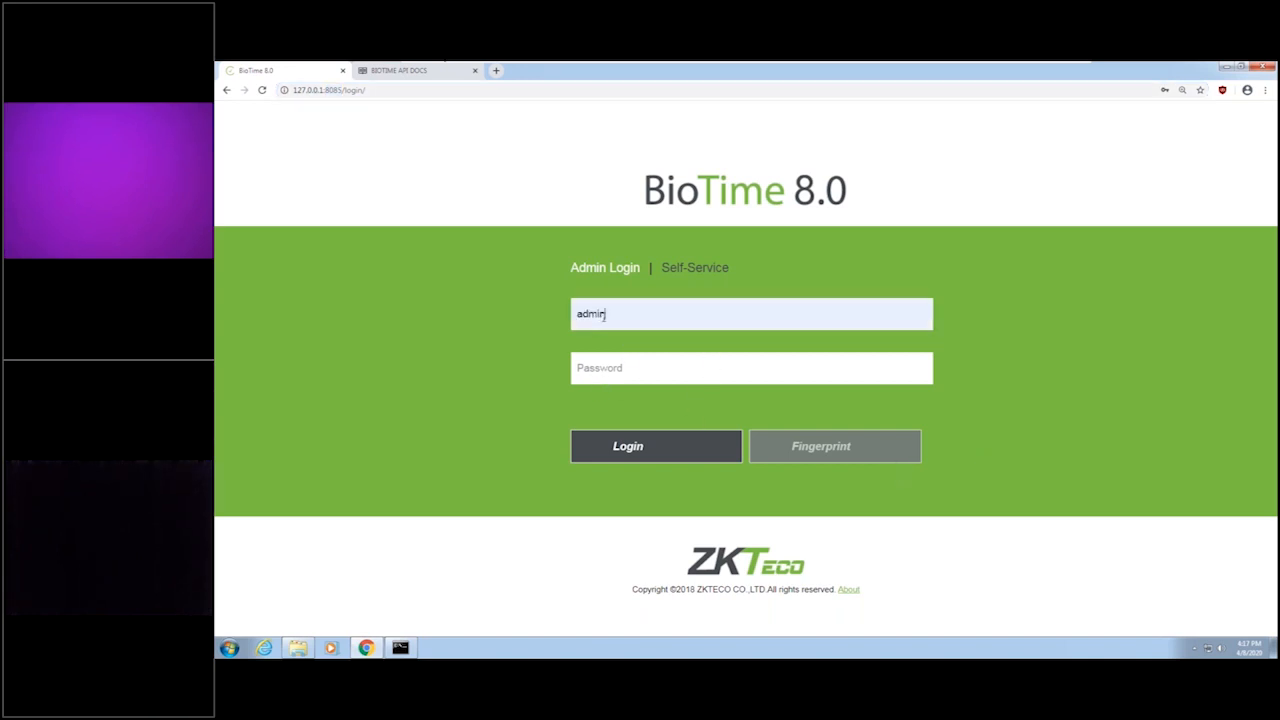
click(633, 368)
text(admin)
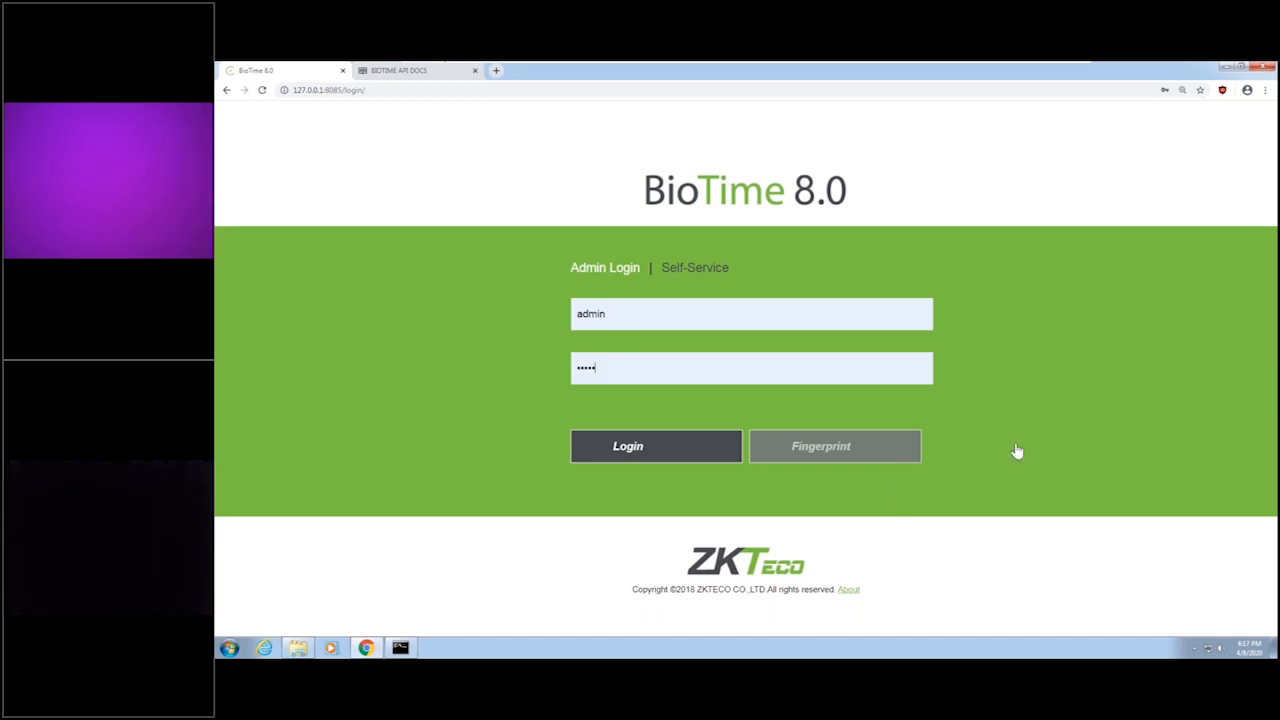
click(630, 449)
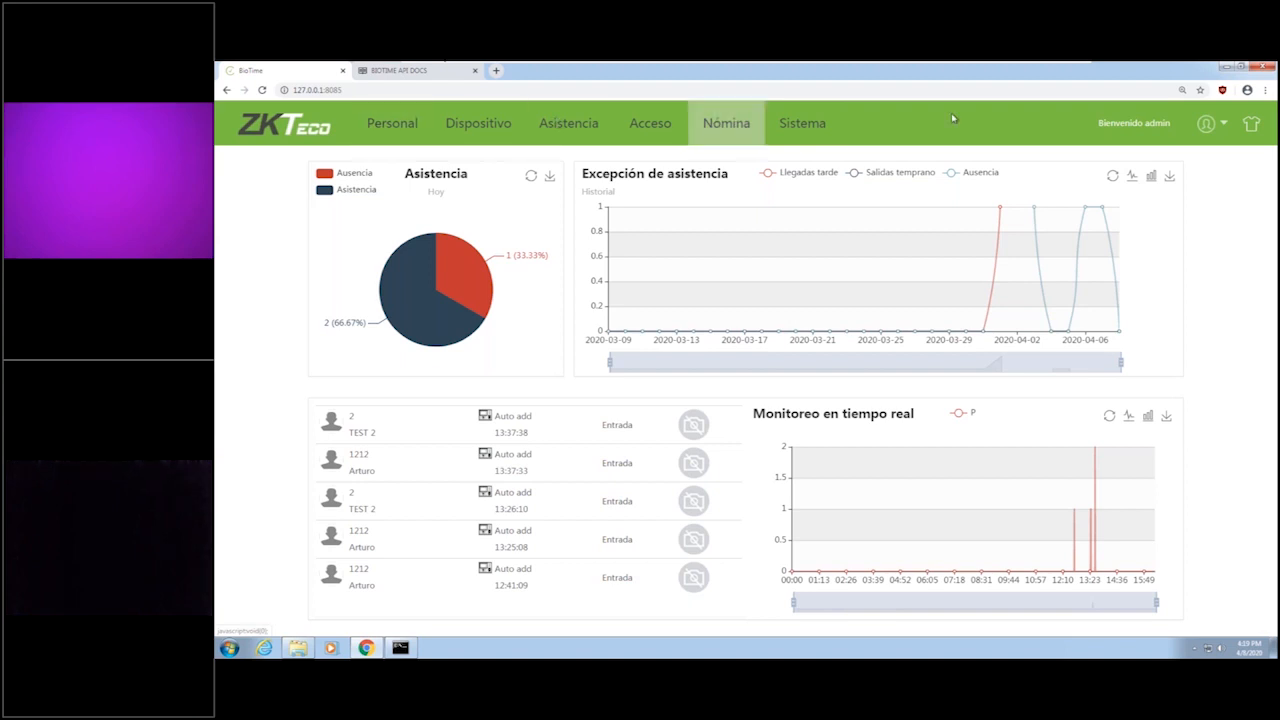
Review the available interface themes and the language list, cancelling the language dialog without choosing another language.
click(1206, 124)
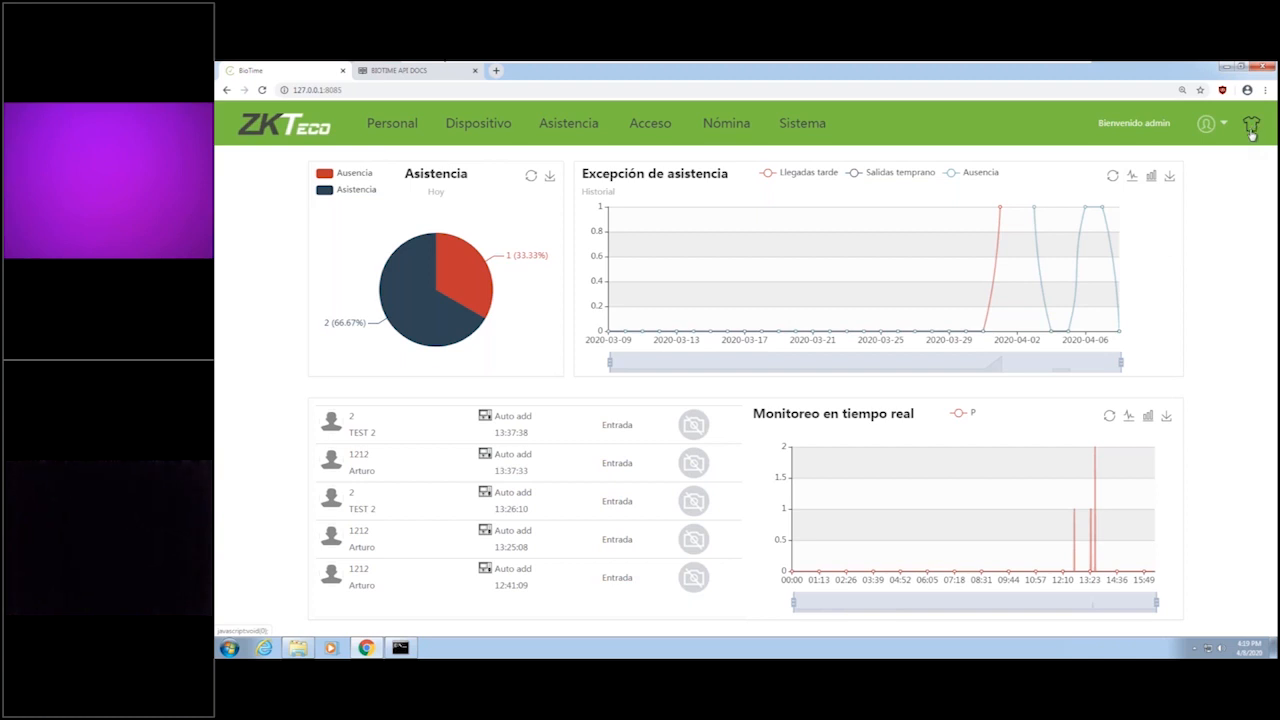
click(1251, 130)
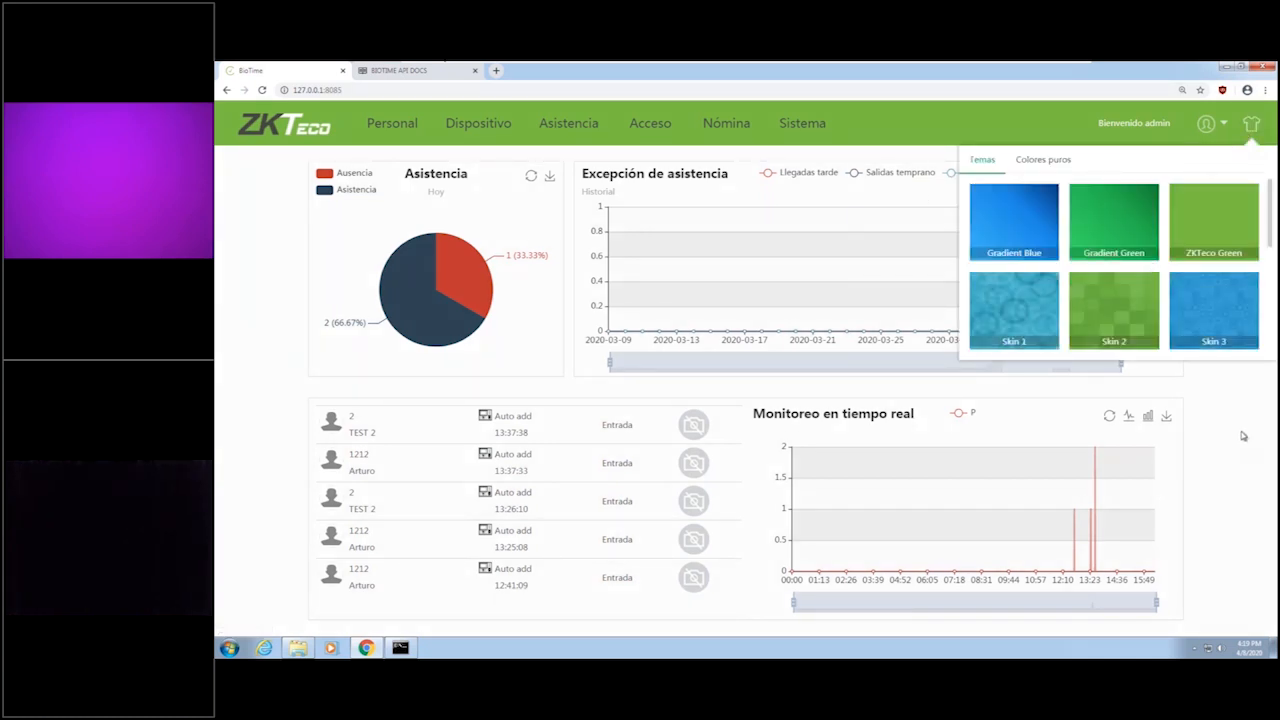
mouse_move(1224, 132)
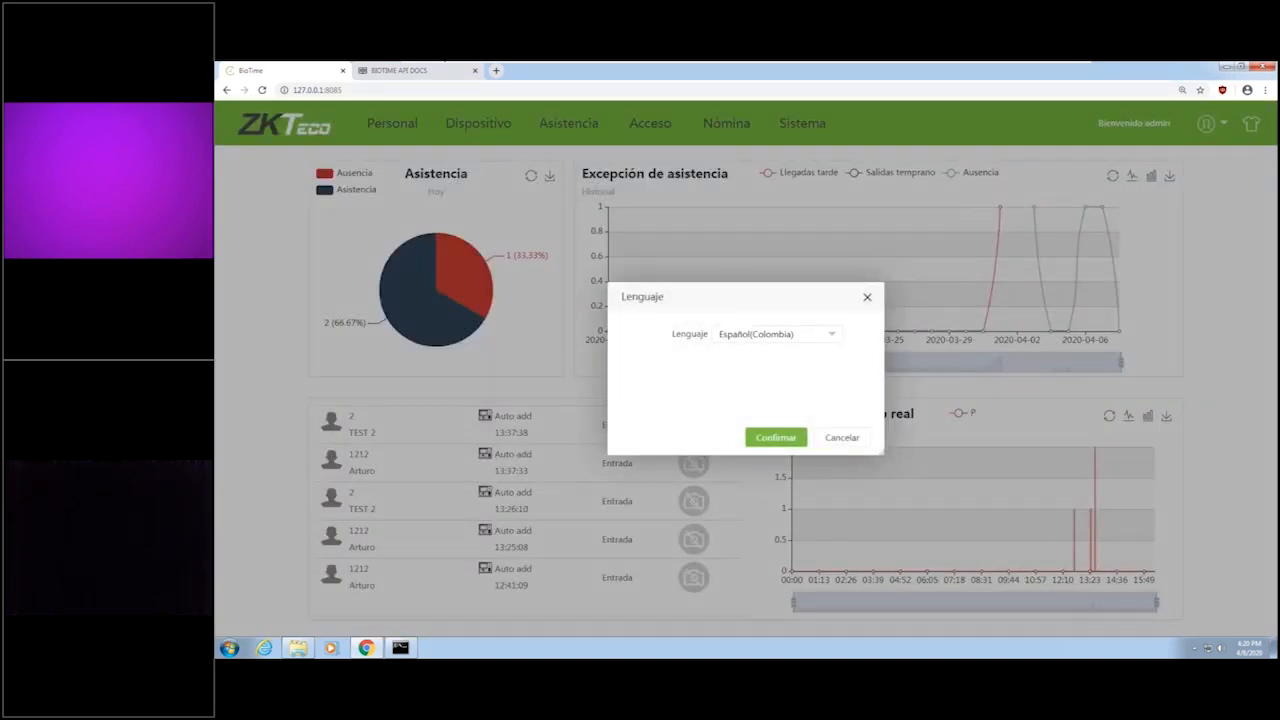
click(783, 338)
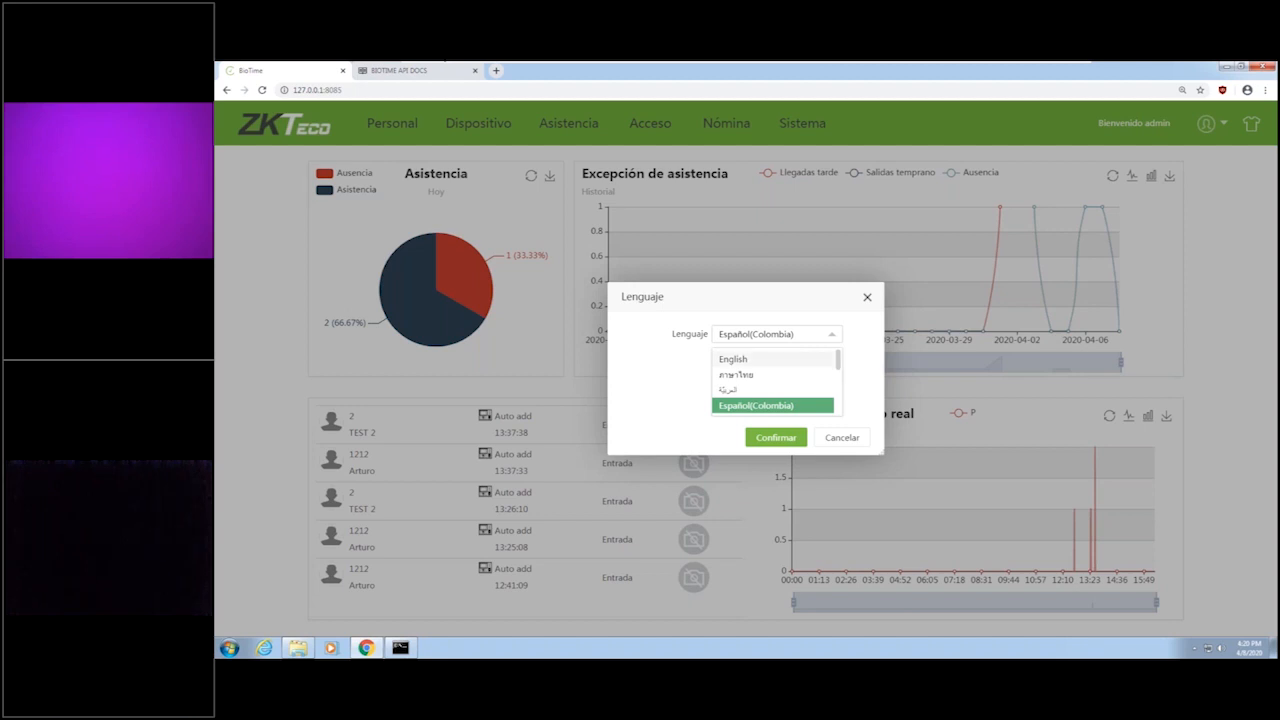
mouse_move(838, 361)
mouse_down()
mouse_move(843, 407)
mouse_move(839, 357)
mouse_move(836, 404)
mouse_move(837, 374)
mouse_up()
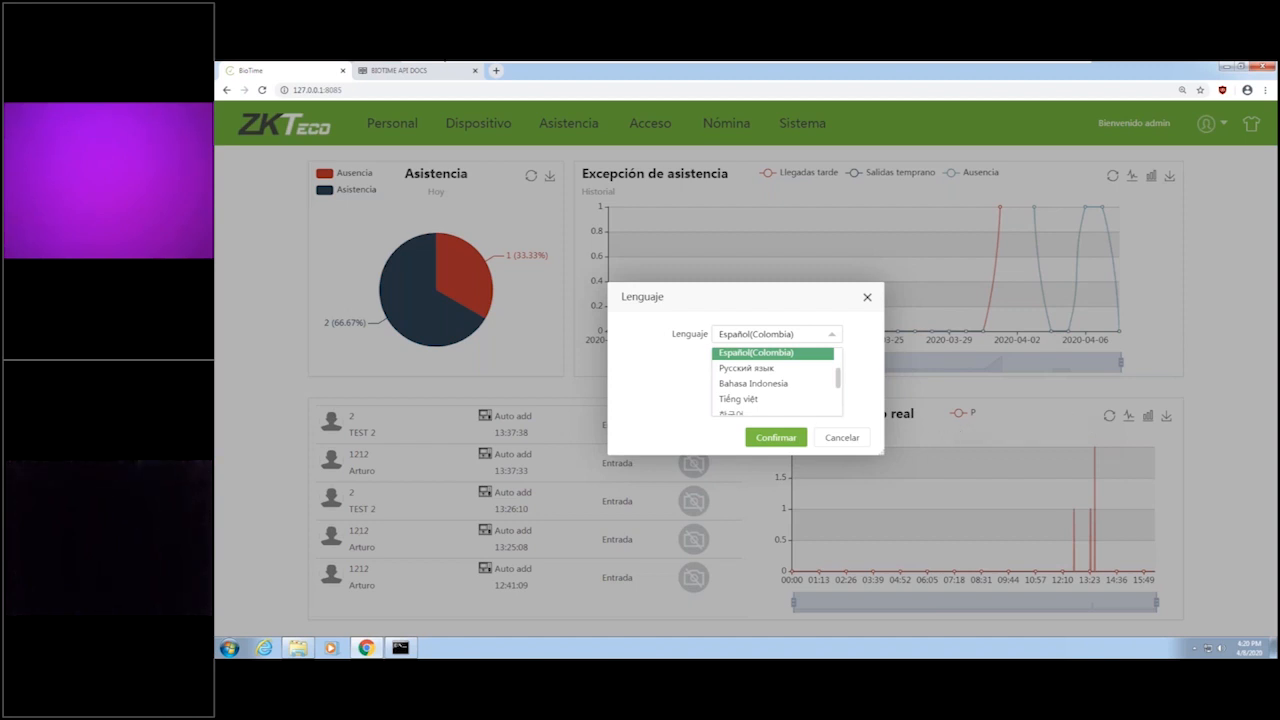
click(843, 440)
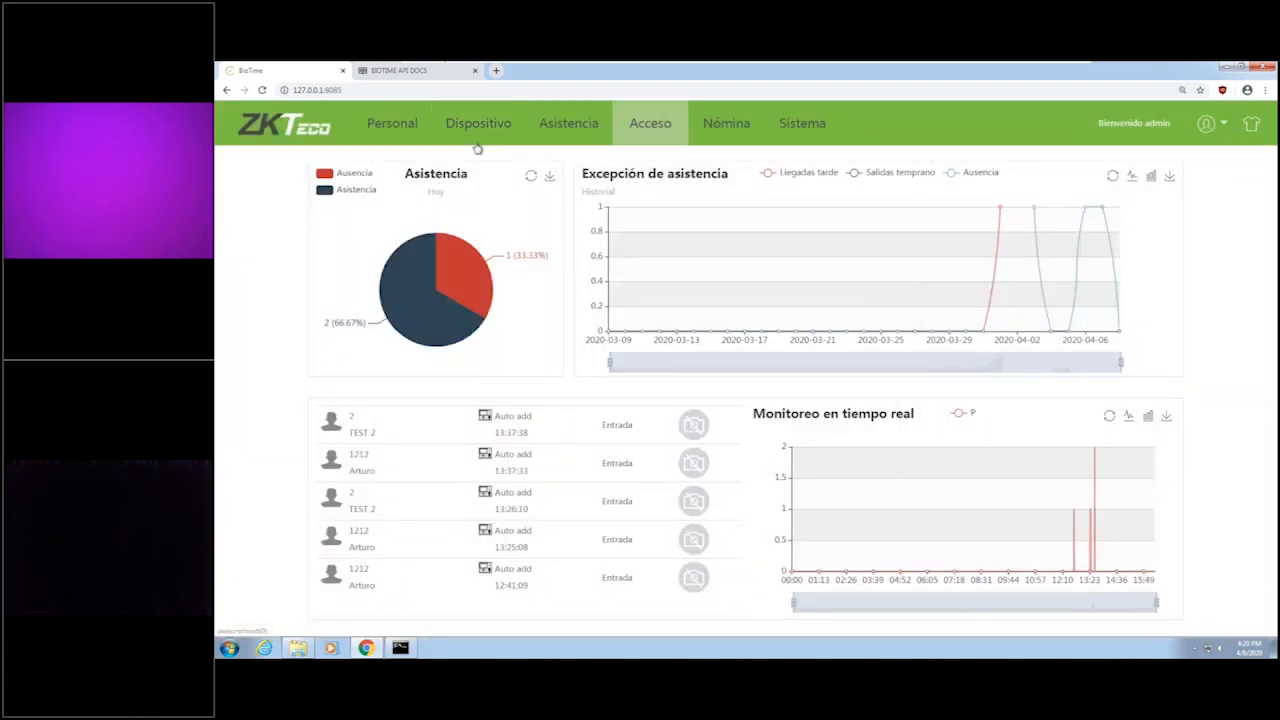
Open the device module and check the service and web port settings in the BioTime Platform Service Console.
click(500, 125)
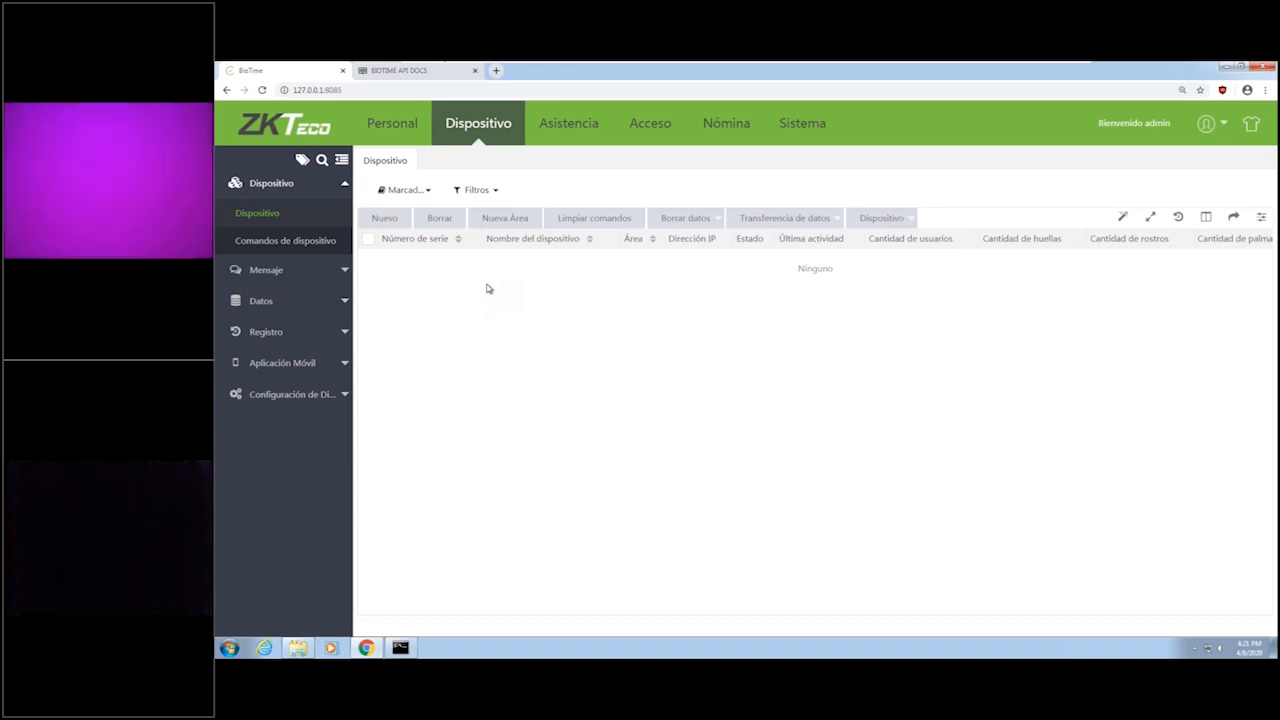
click(1193, 648)
right_click(1174, 593)
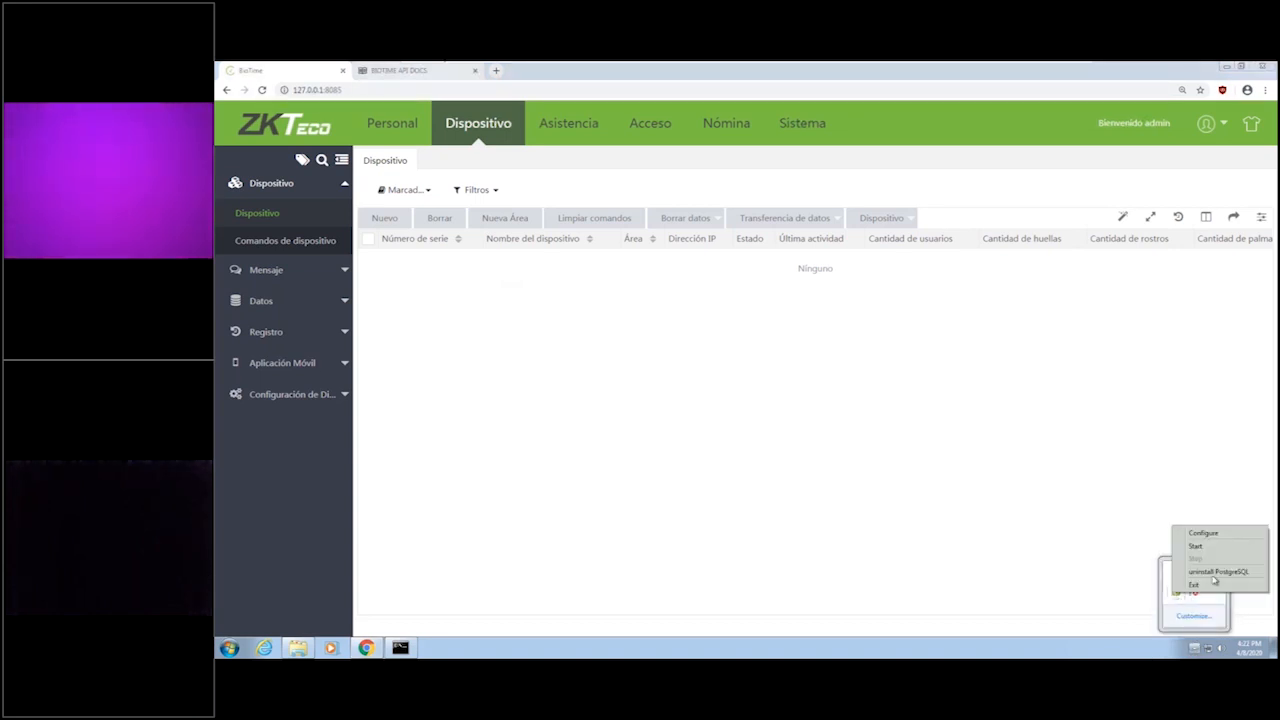
click(1219, 535)
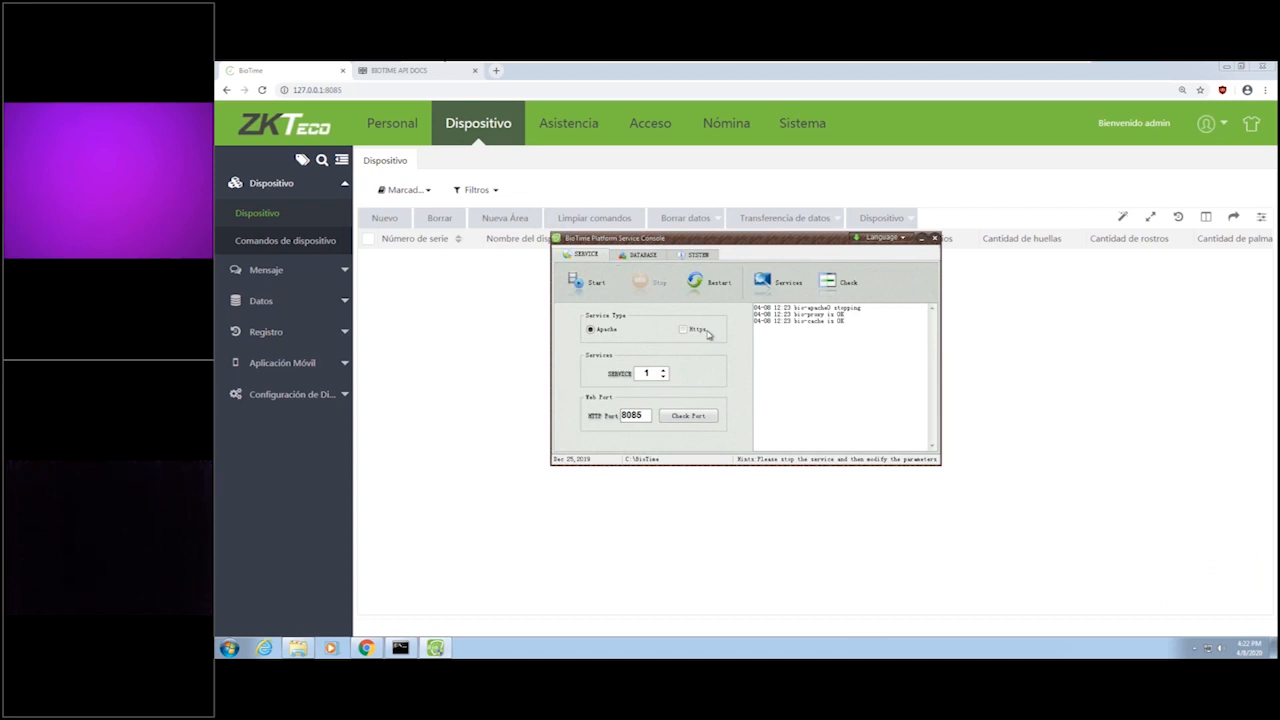
click(935, 239)
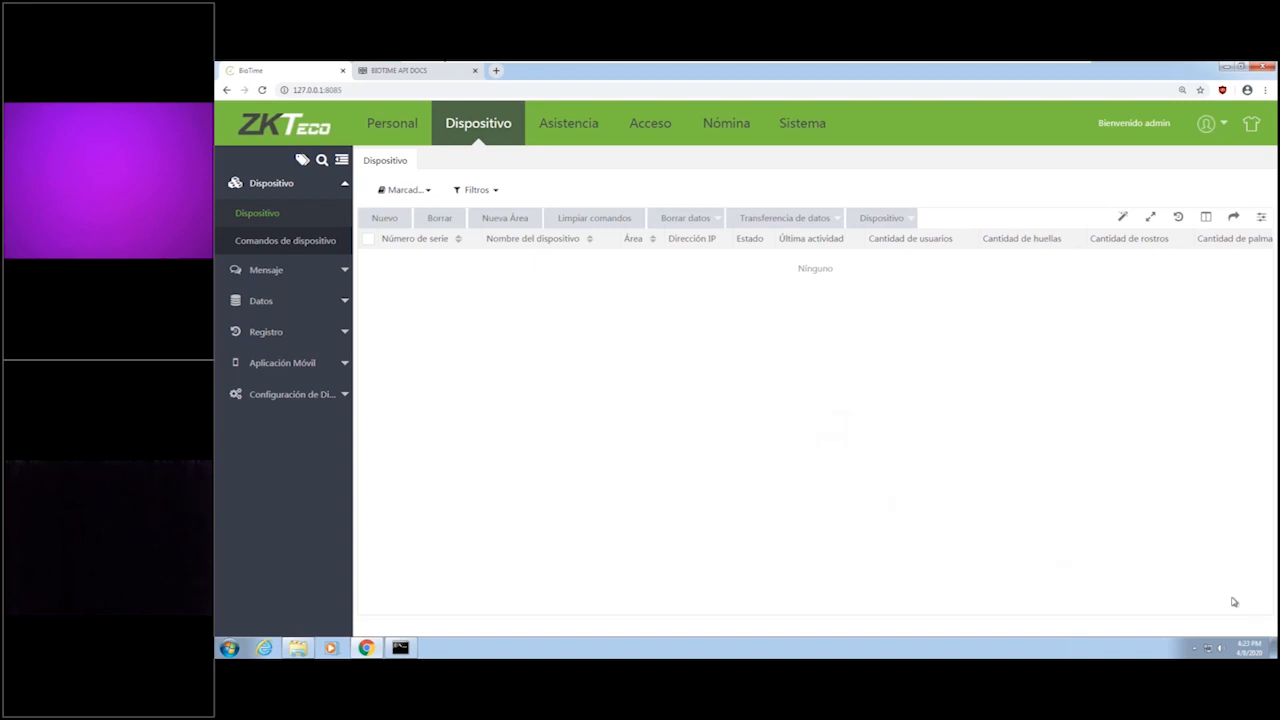
Reload the BioTime site at 127.0.0.1:8085 and reopen the device list.
click(391, 90)
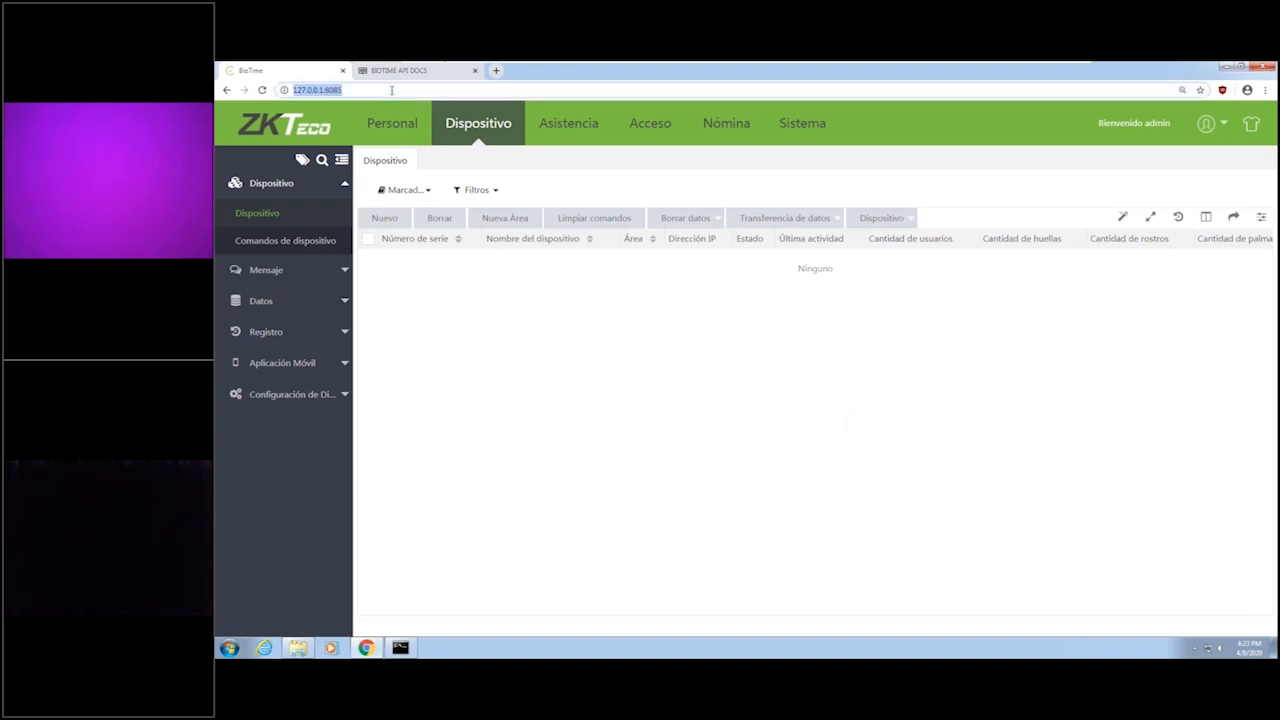
key(Return)
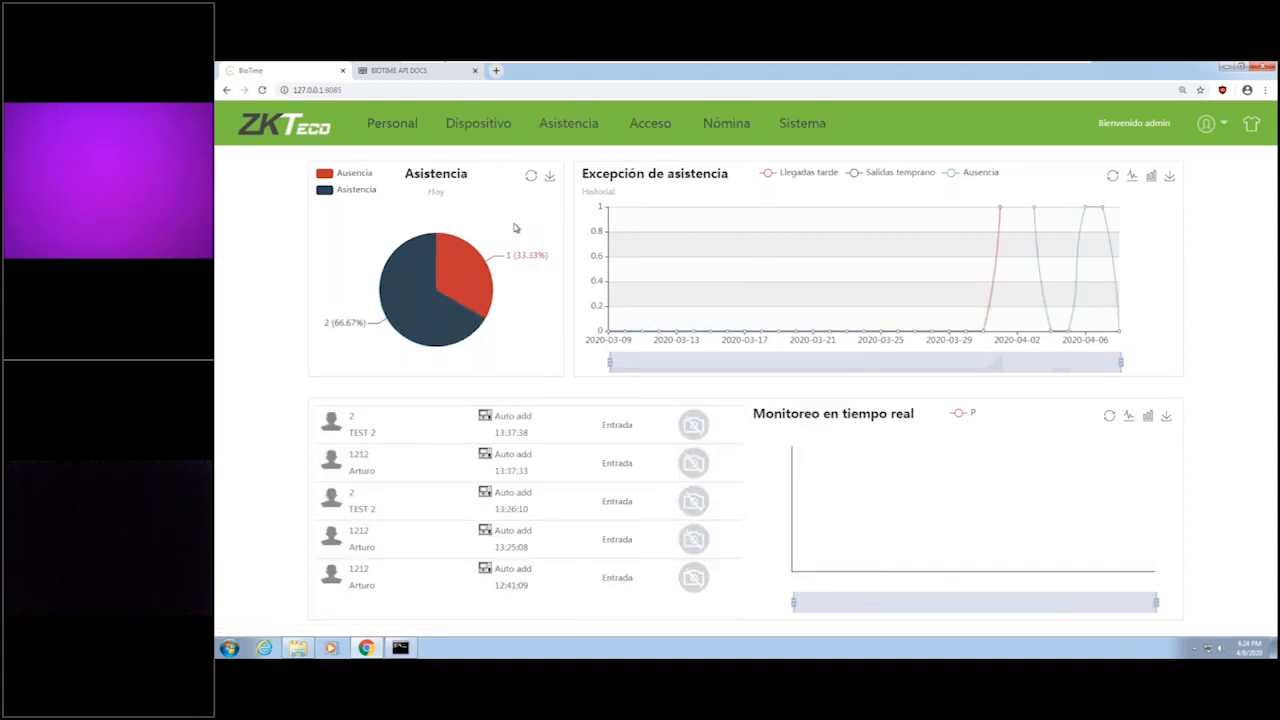
click(486, 128)
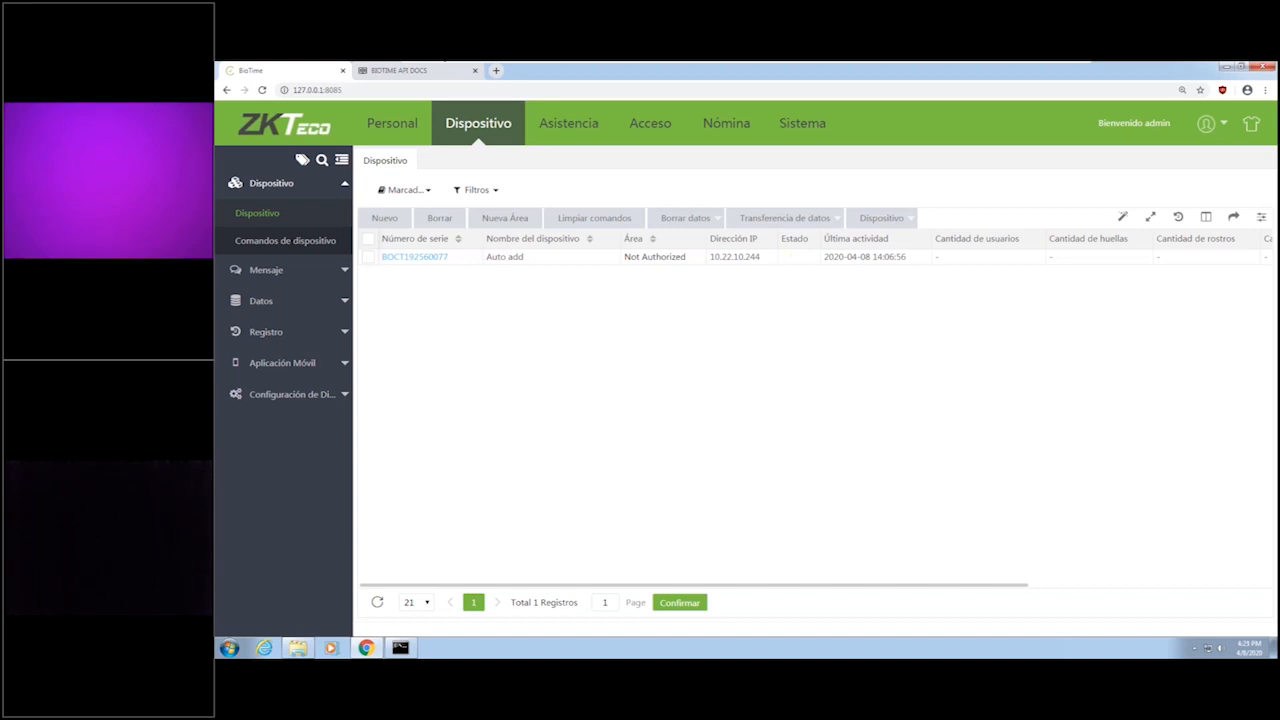
Edit the Auto add device, setting its area to Test and its time zone to Etc/GMT+1.
click(399, 219)
click(416, 259)
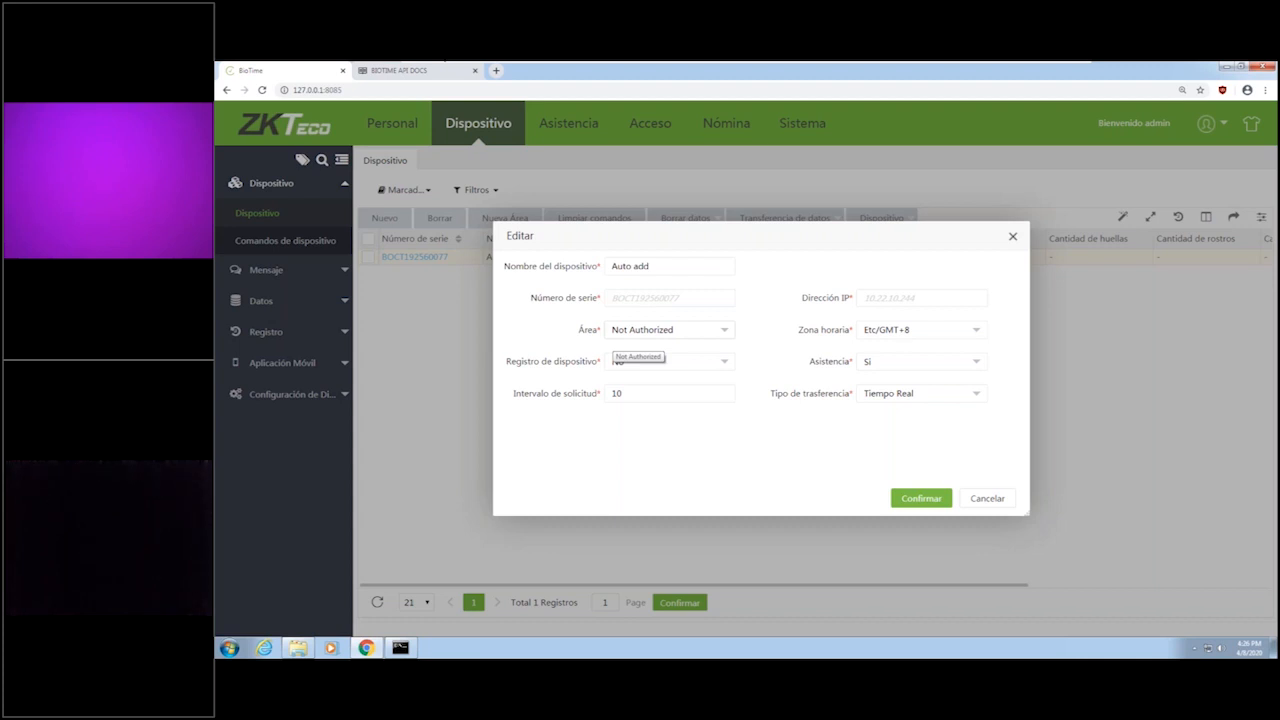
click(650, 332)
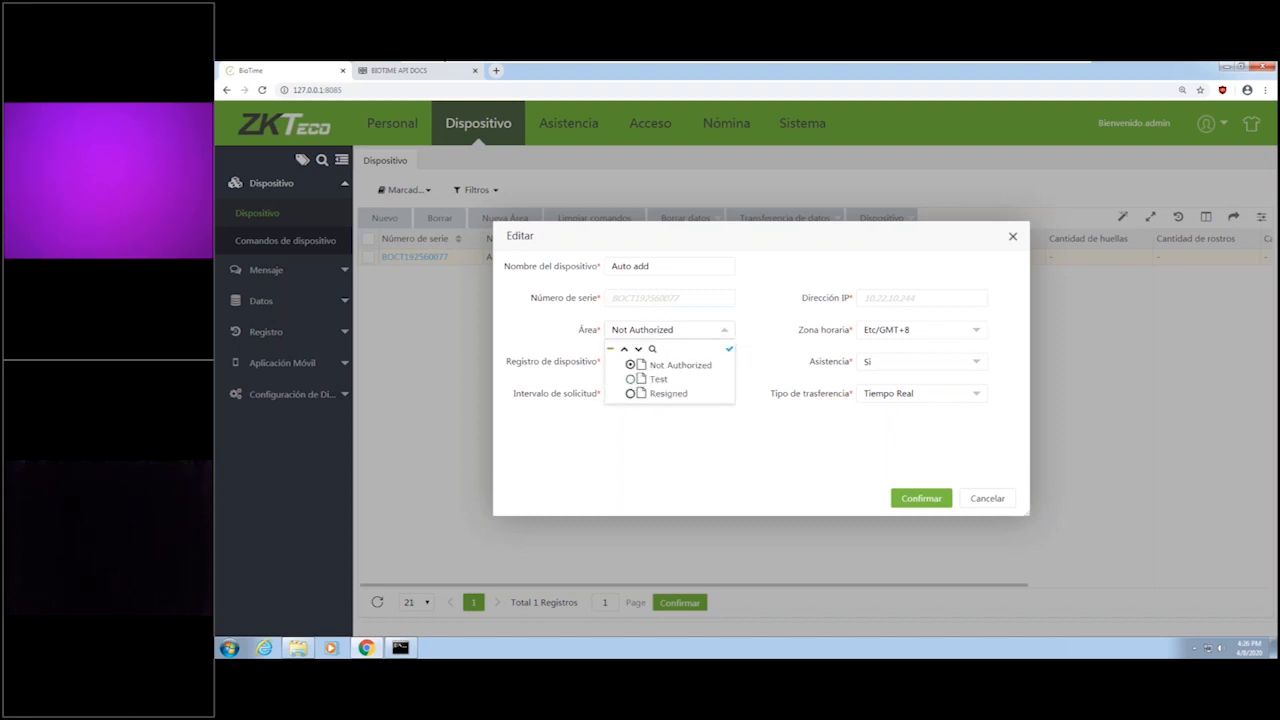
click(654, 380)
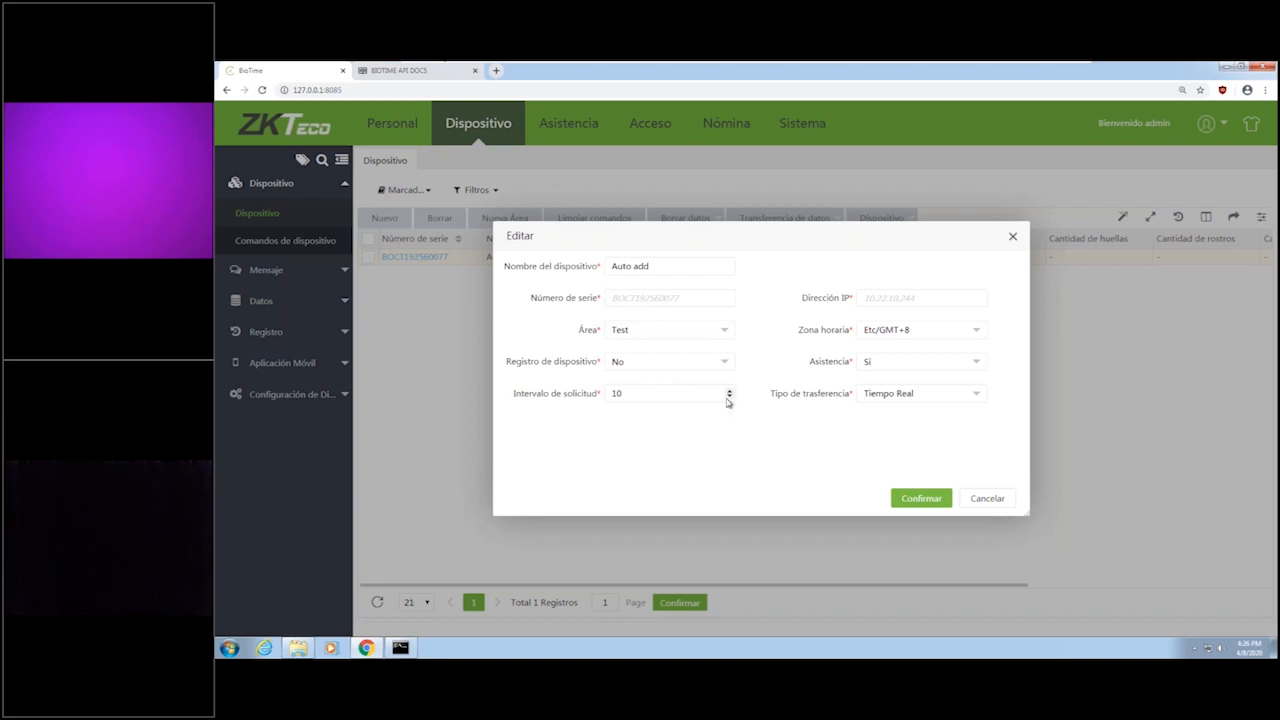
click(955, 336)
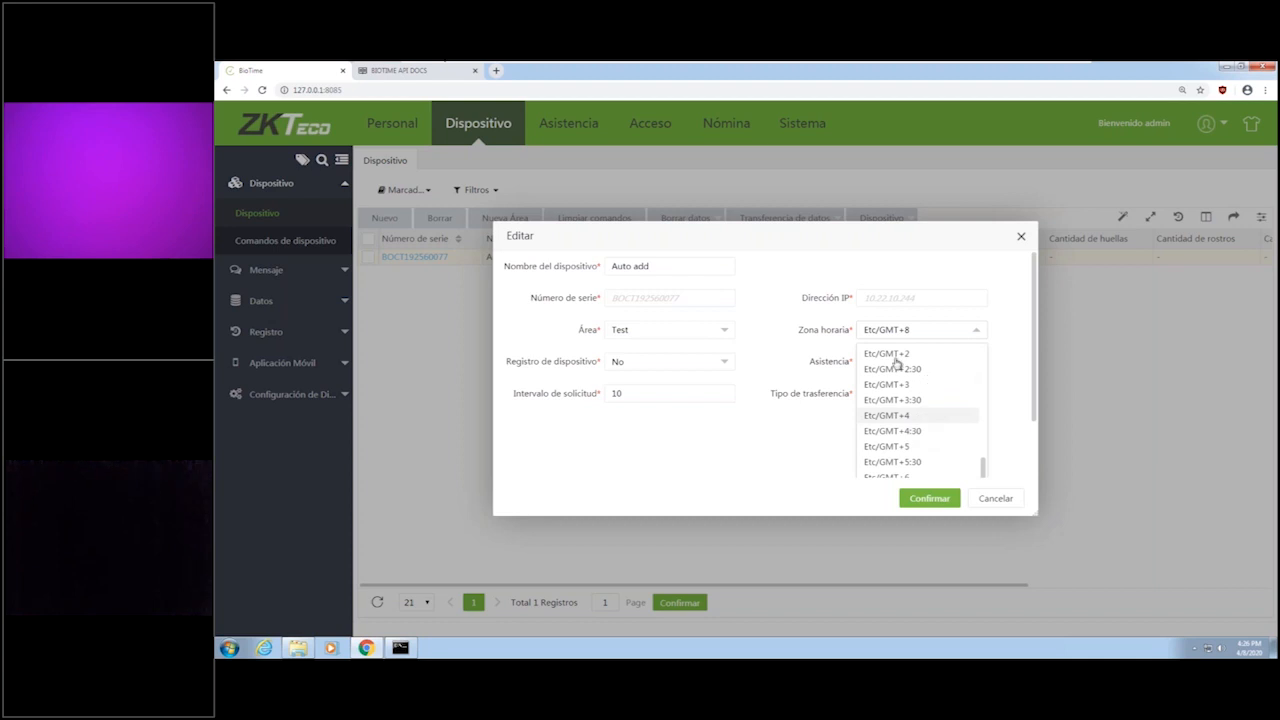
scroll(912, 398, up, 2)
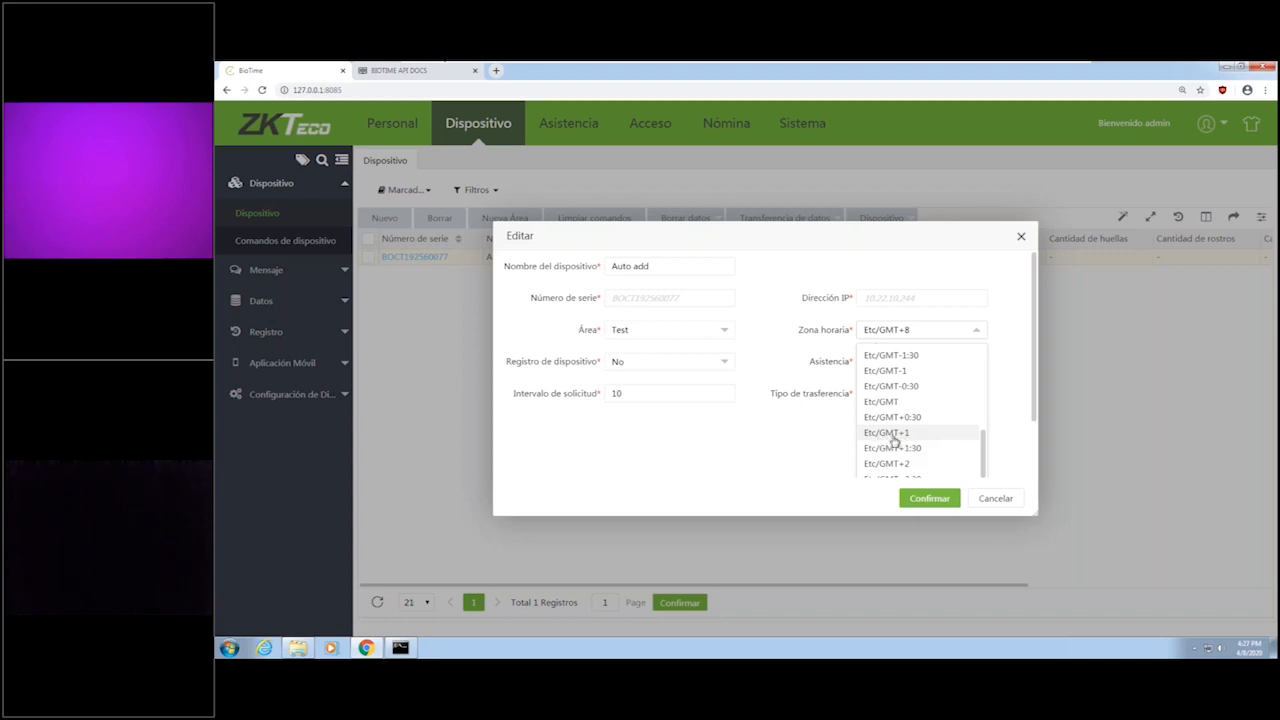
click(890, 435)
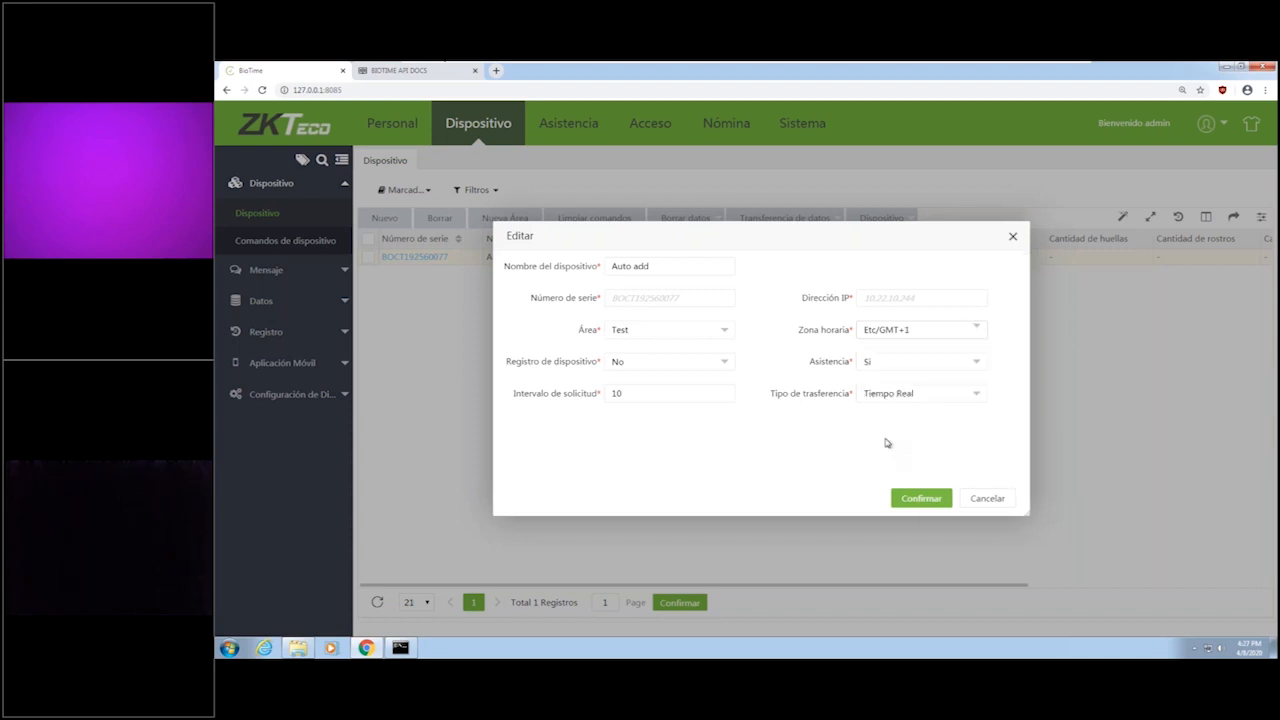
Set the device as a registration device (Sí), rename it TEST and save the changes.
click(660, 361)
click(620, 384)
triple_click(673, 267)
text(TEST)
click(900, 505)
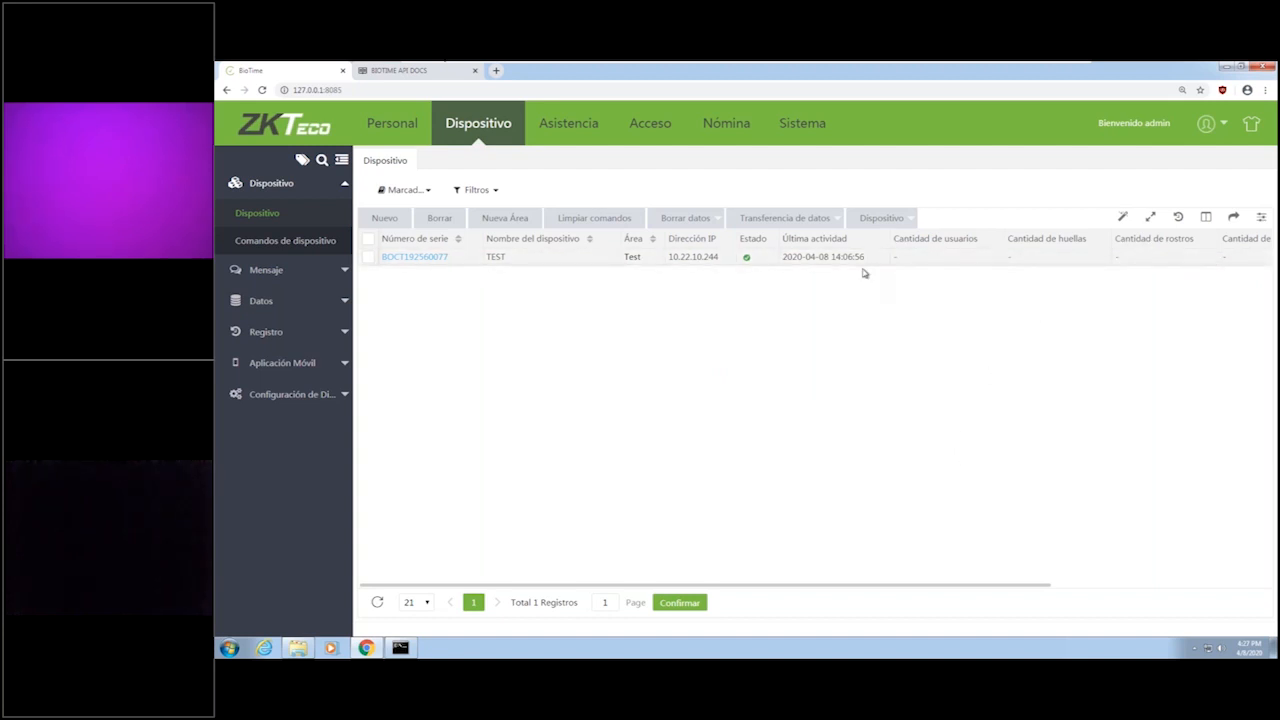
Reopen the TEST device, check its access control setting and save the device.
right_click(431, 258)
click(431, 258)
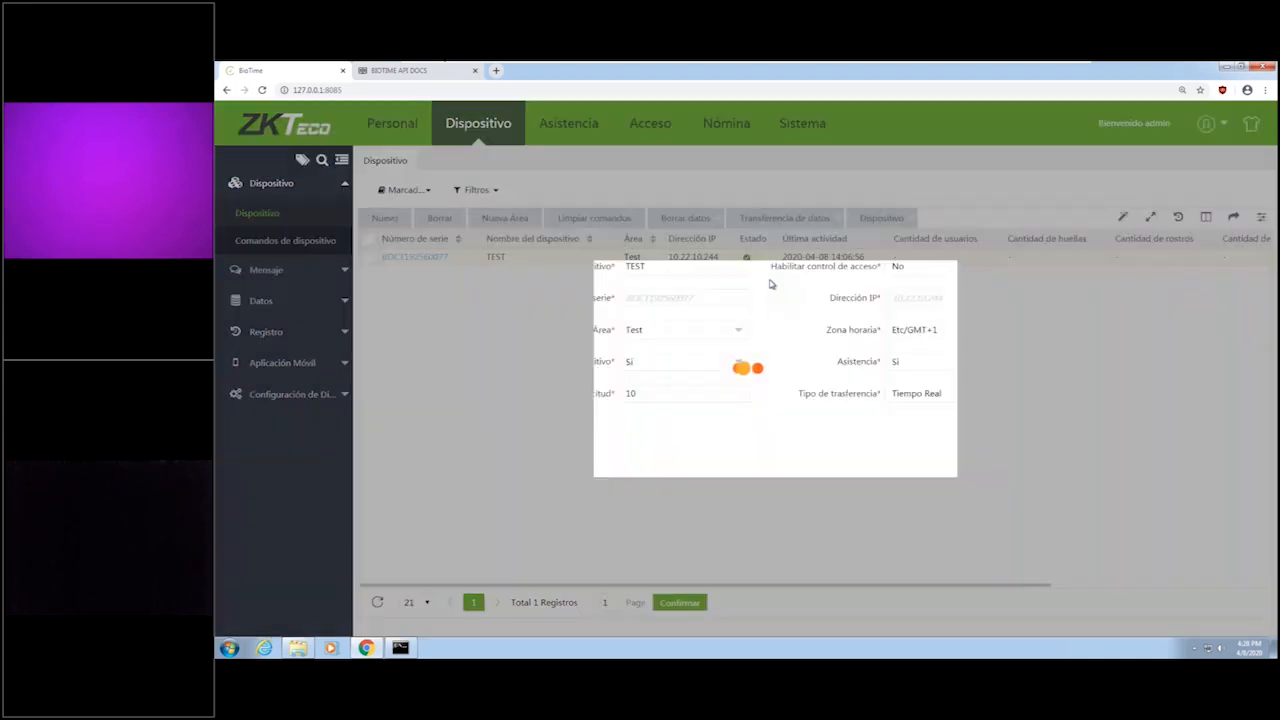
click(913, 272)
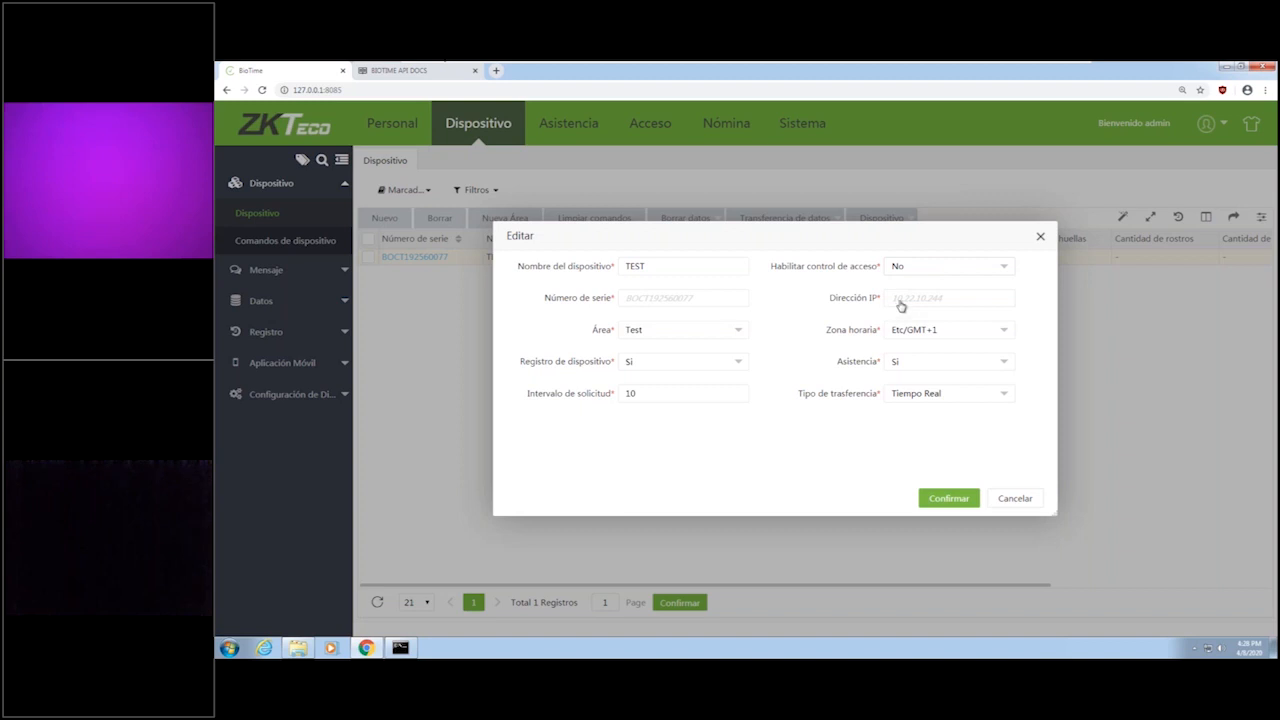
click(900, 309)
click(975, 497)
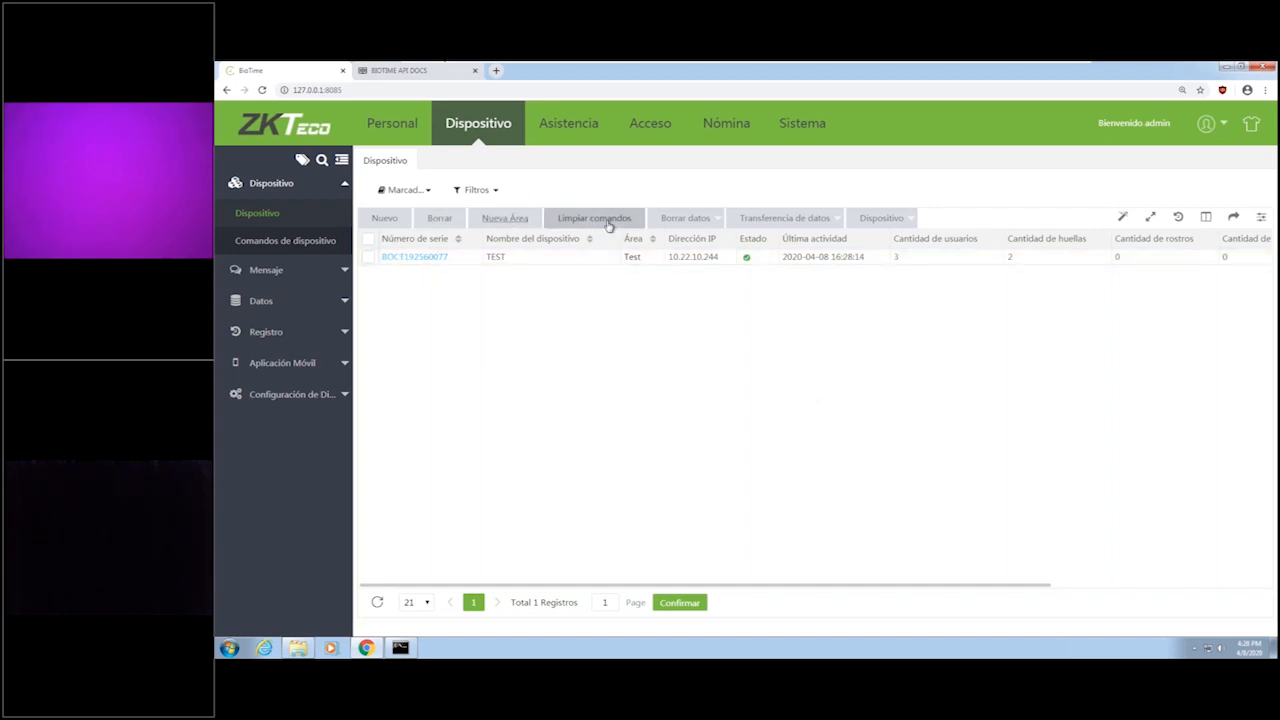
Look through the data clearing, data transfer and device operations, and the entries of the Datos section.
click(693, 219)
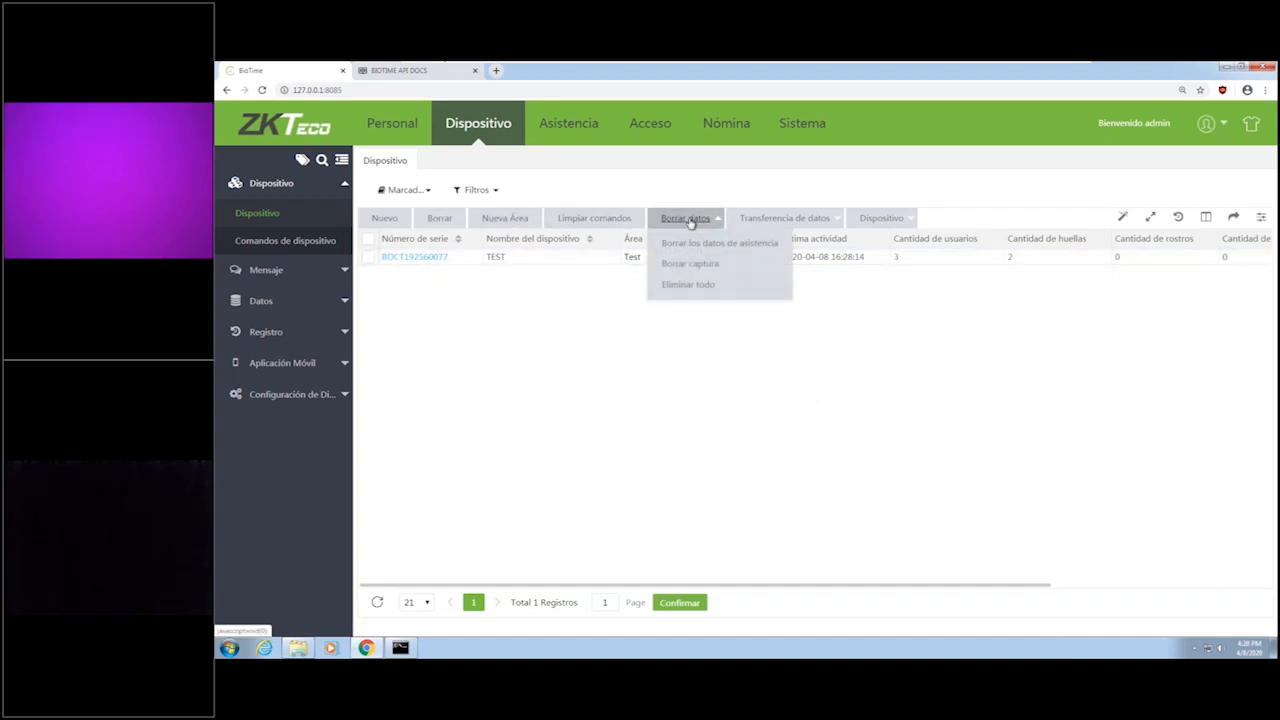
click(838, 219)
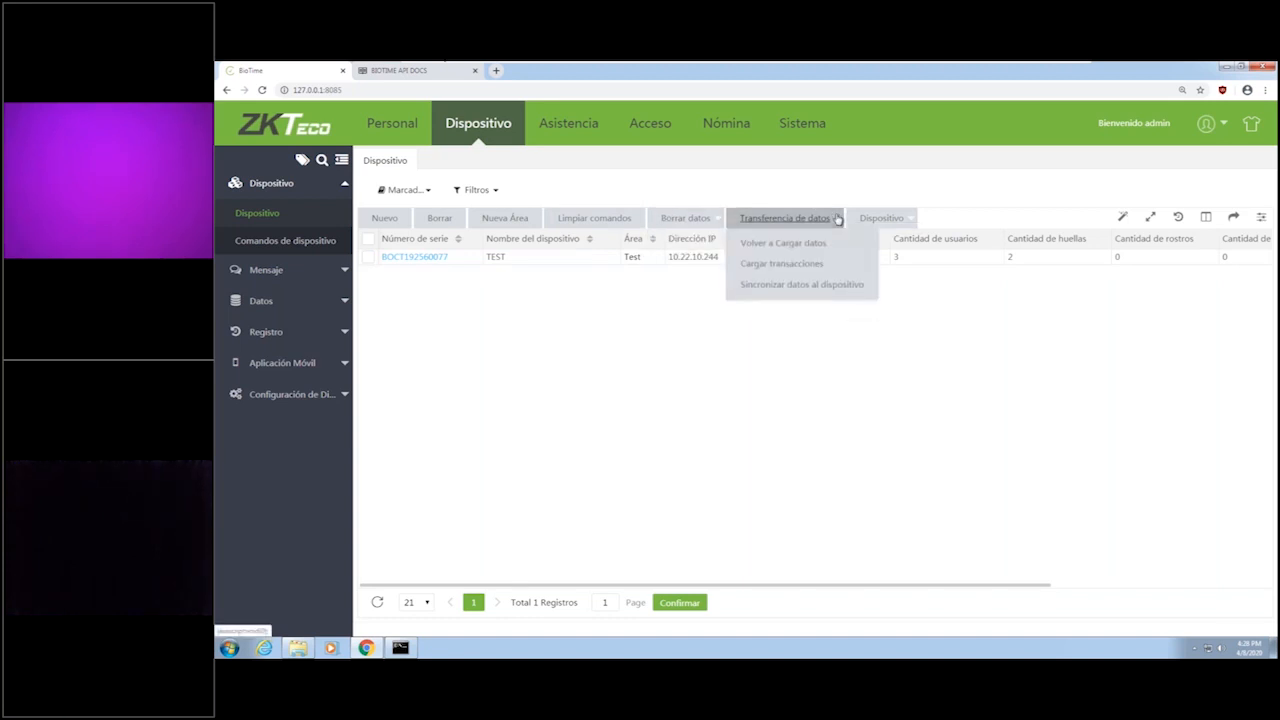
click(811, 269)
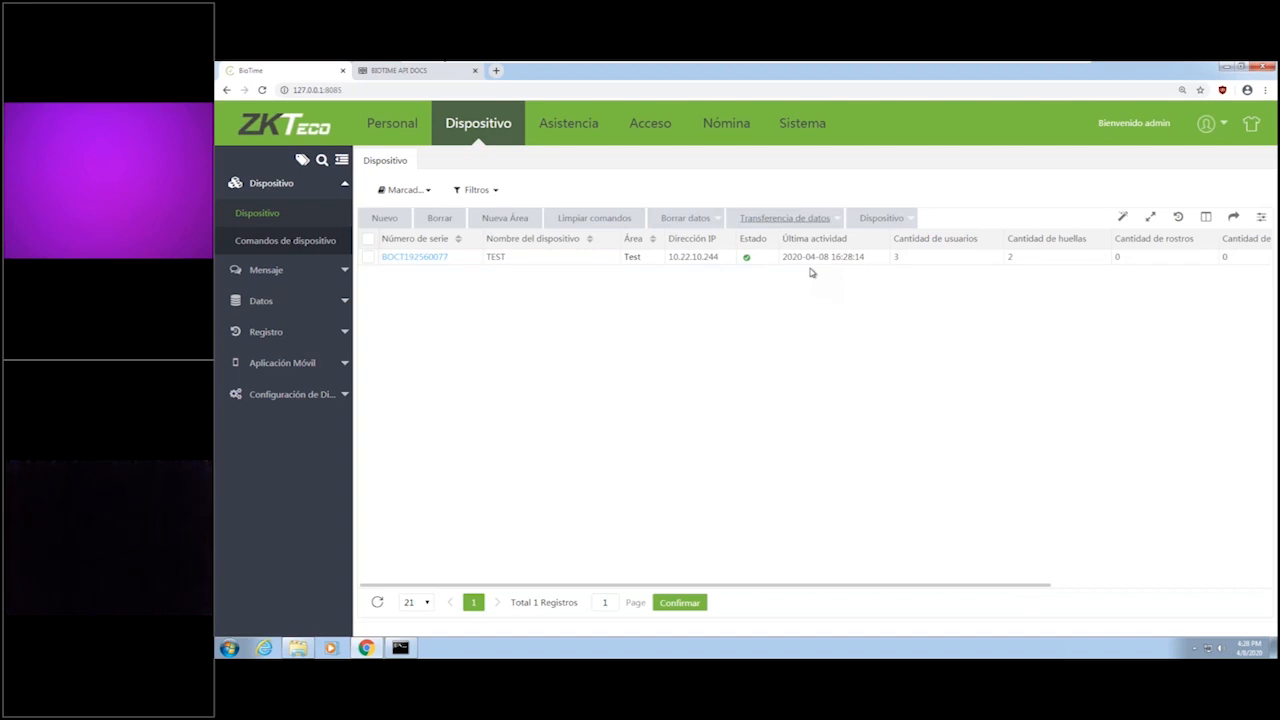
click(840, 217)
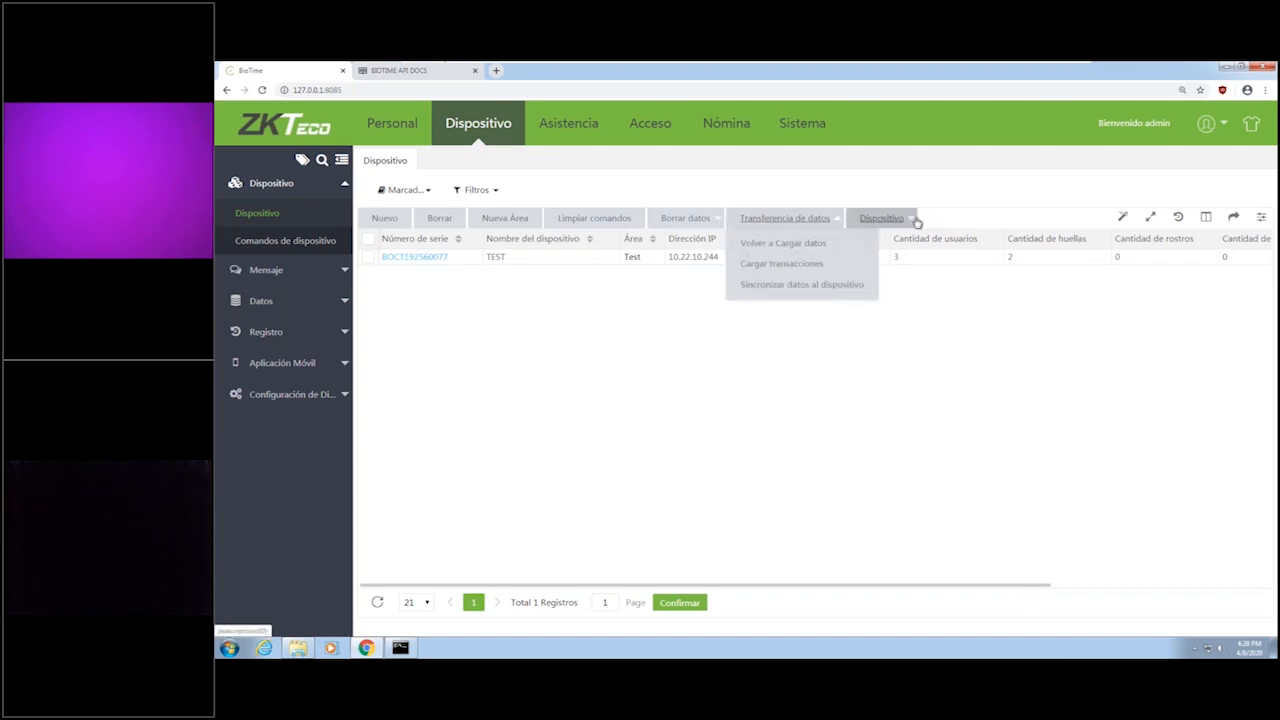
click(917, 222)
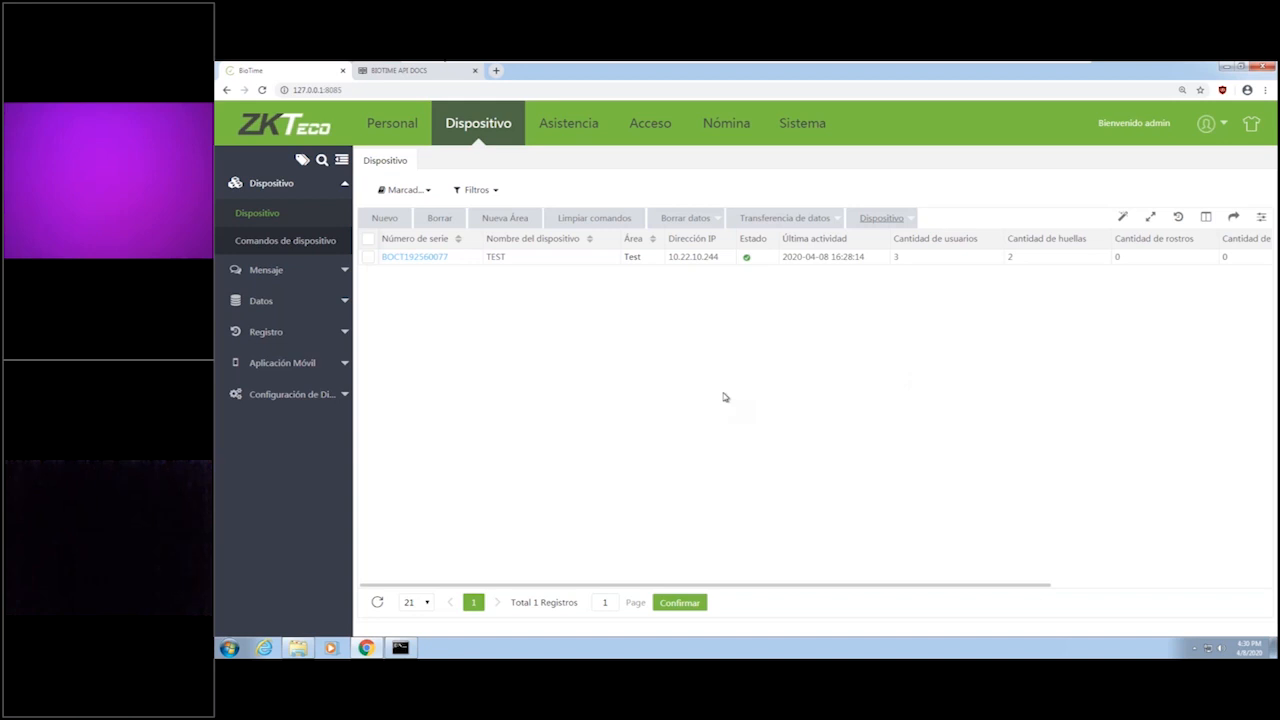
click(324, 304)
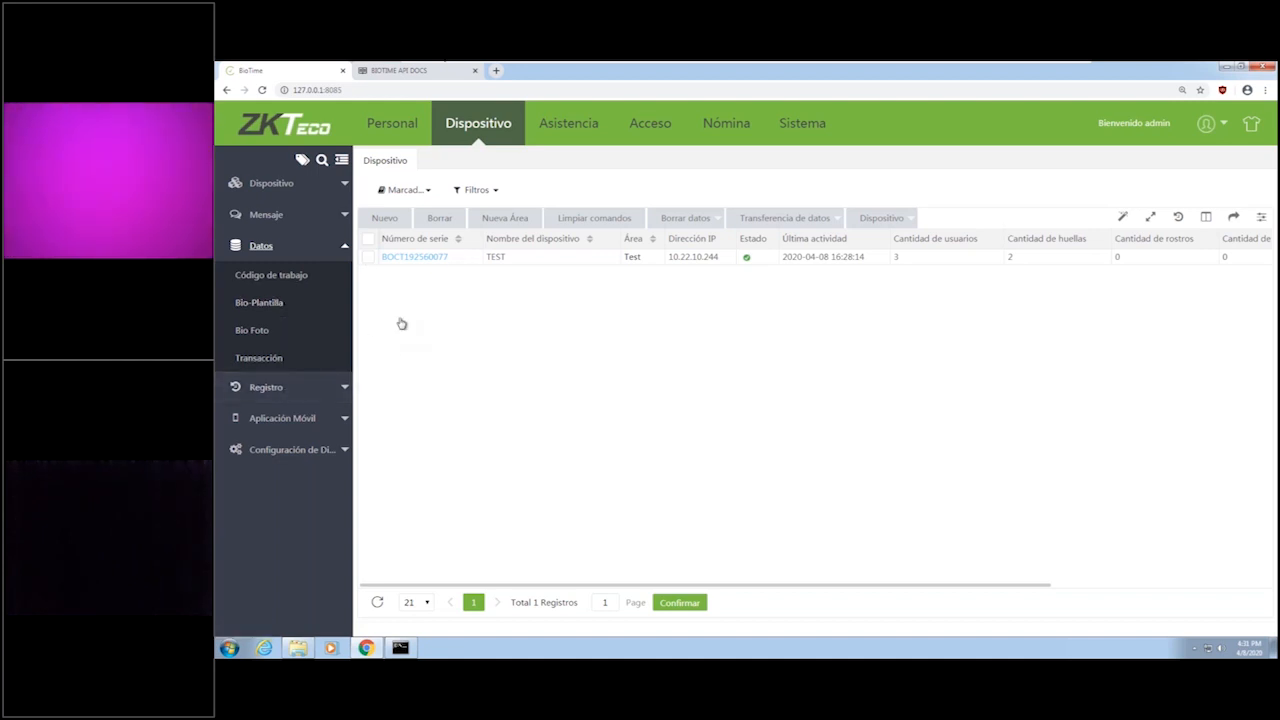
Review the Configuración de dispositivo settings and the entries of the Aplicación Móvil section.
click(340, 455)
click(314, 372)
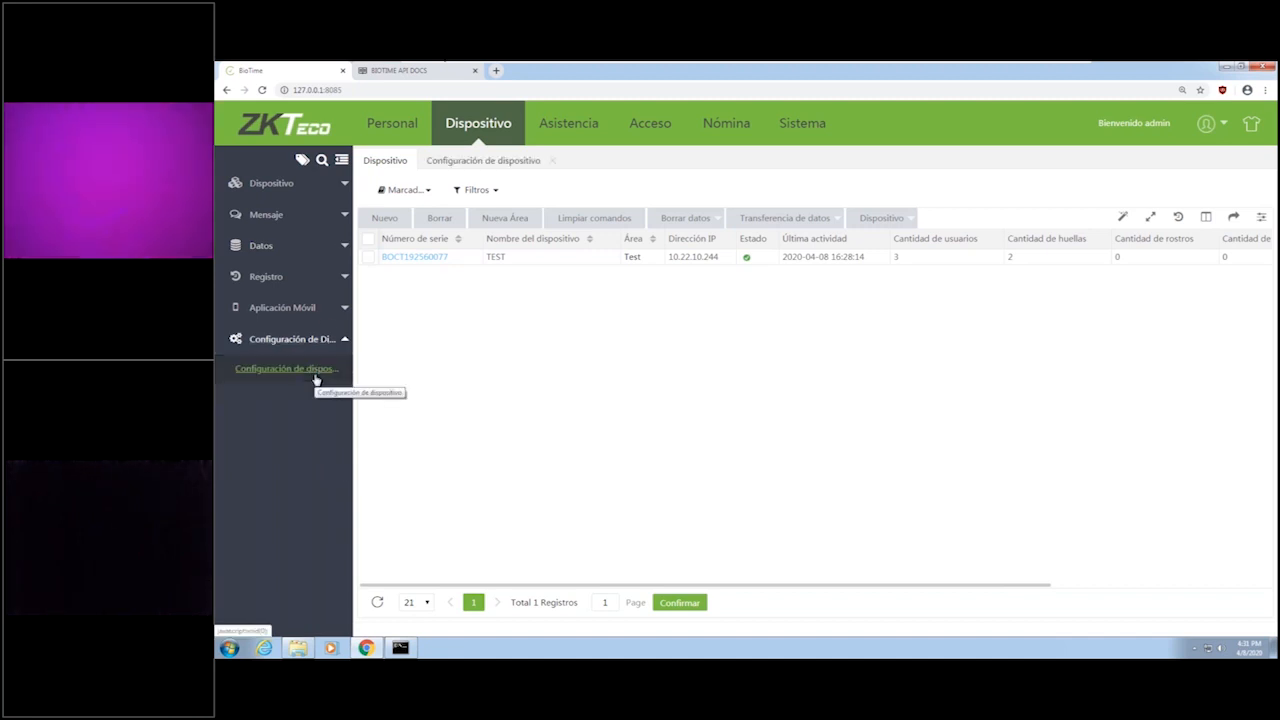
click(343, 310)
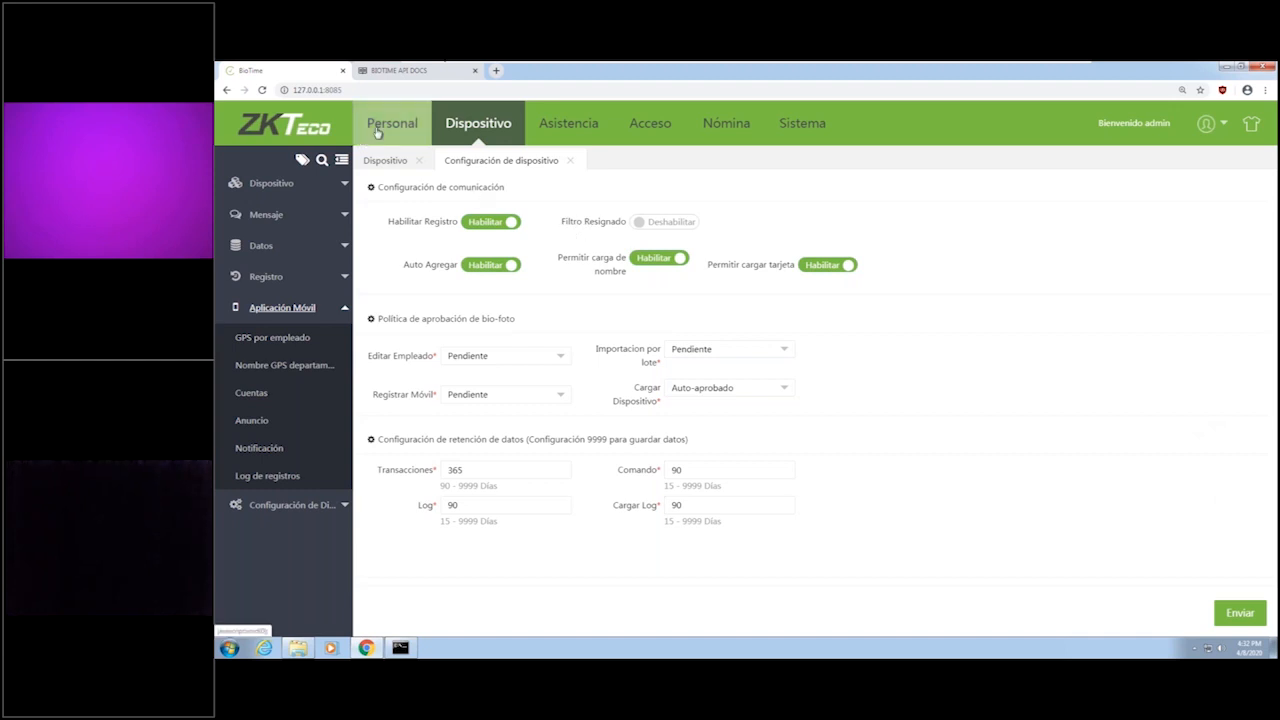
Add a department with code 2 and the name Tecnico in the Personal module.
click(416, 132)
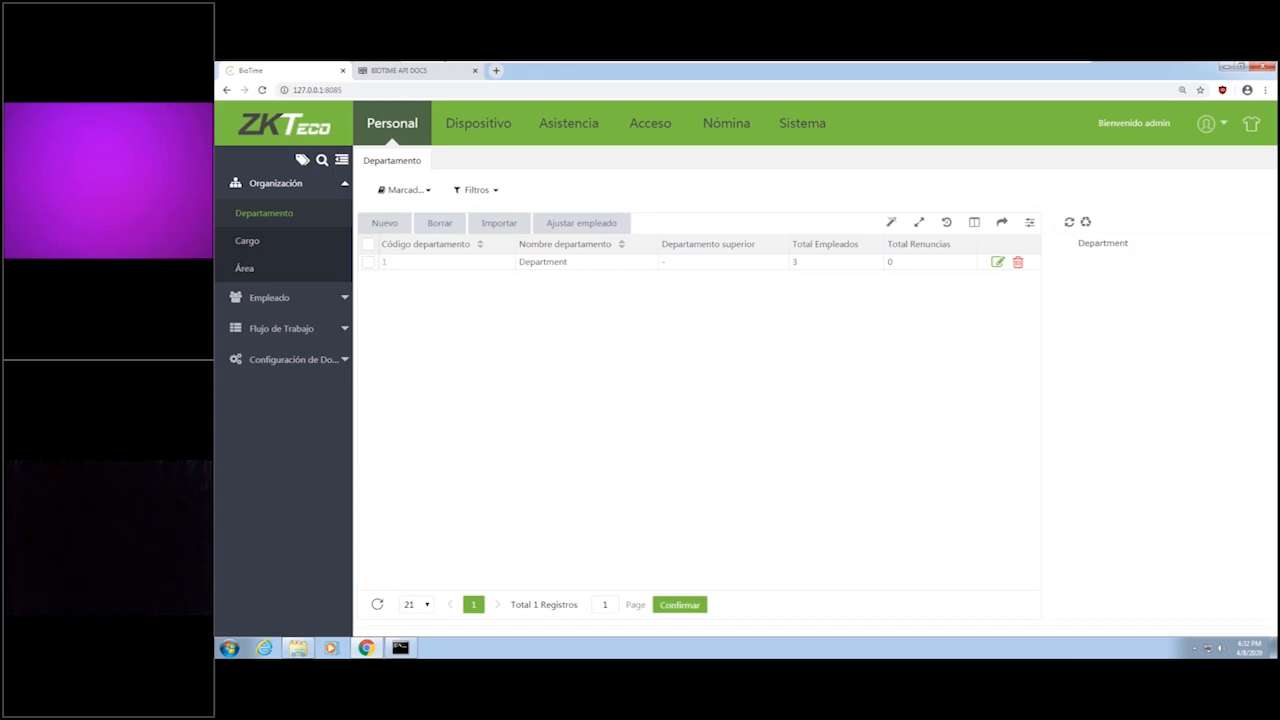
click(435, 229)
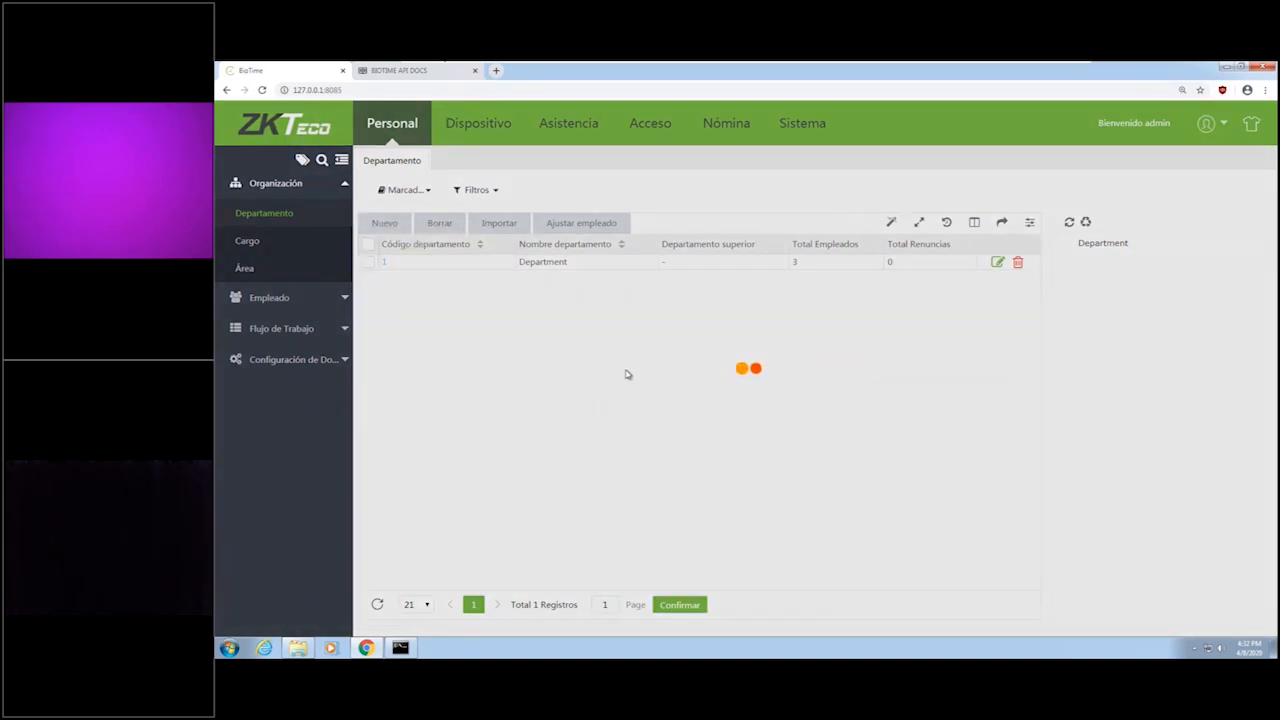
text(Tecnico)
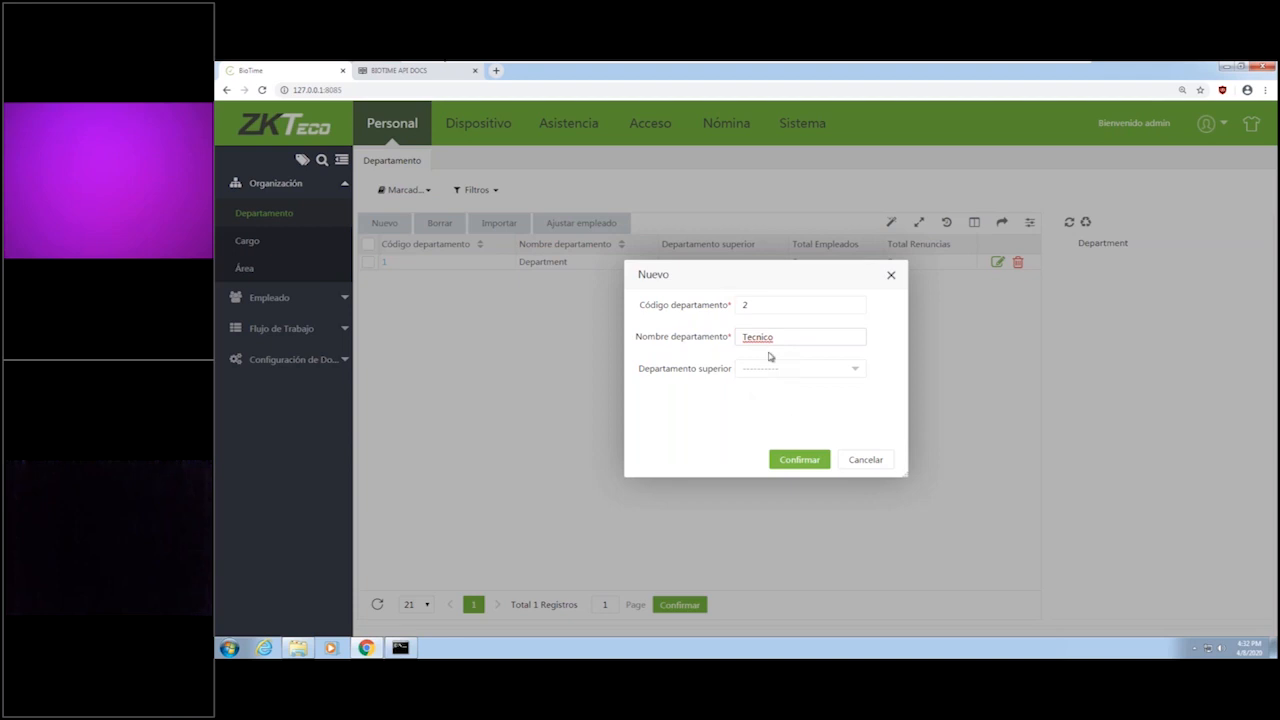
click(797, 461)
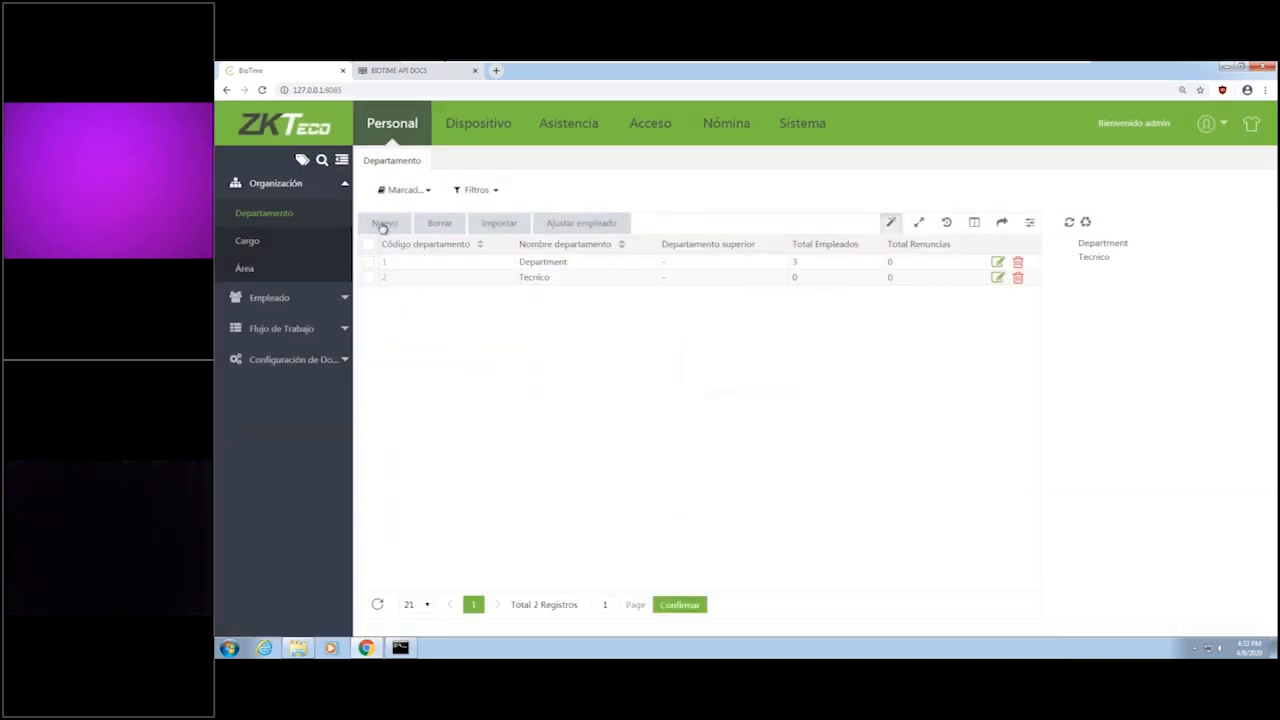
Add another department with code 3 and the name Comercial.
click(382, 228)
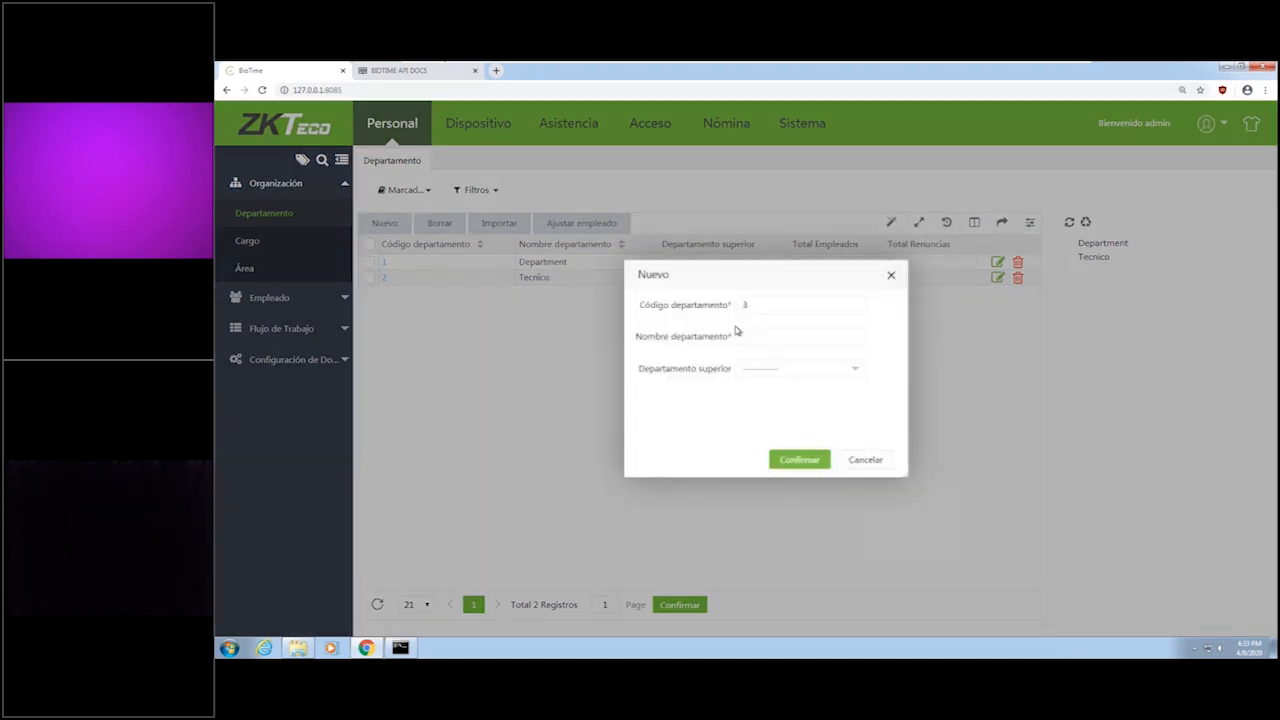
click(757, 337)
text(Com)
key(BackSpace)
key(BackSpace)
text(omercia)
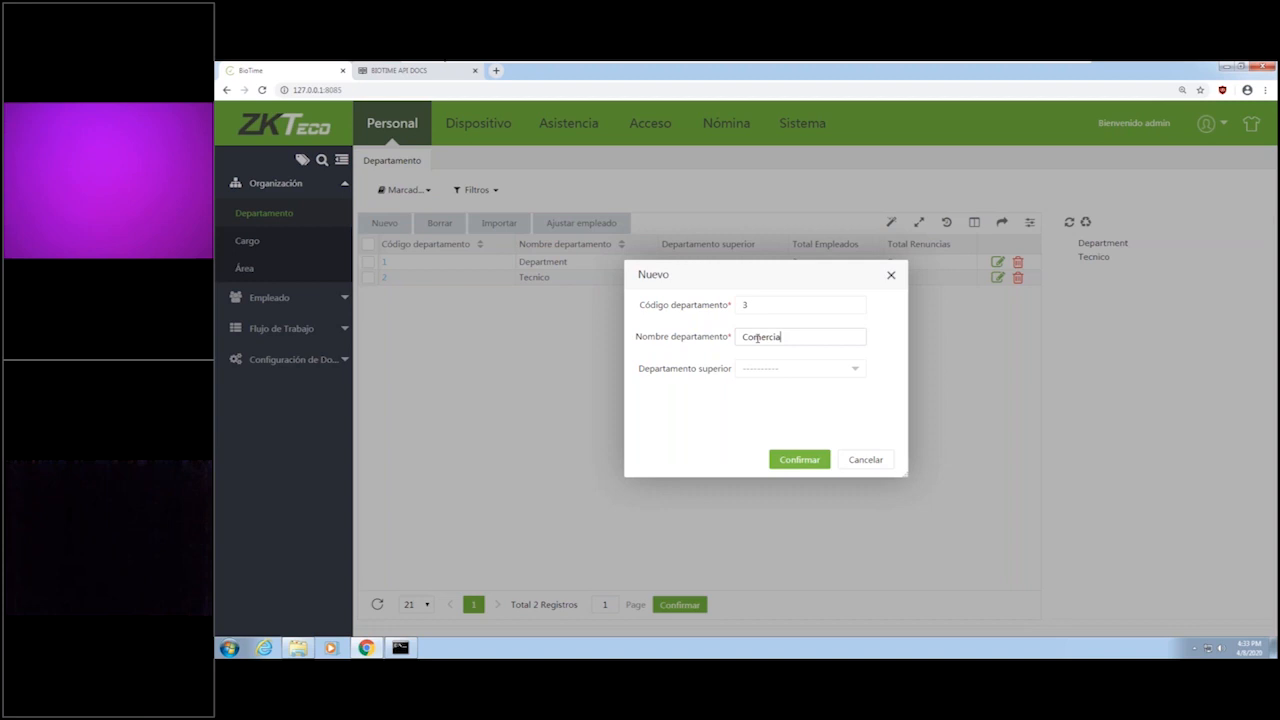
text(l)
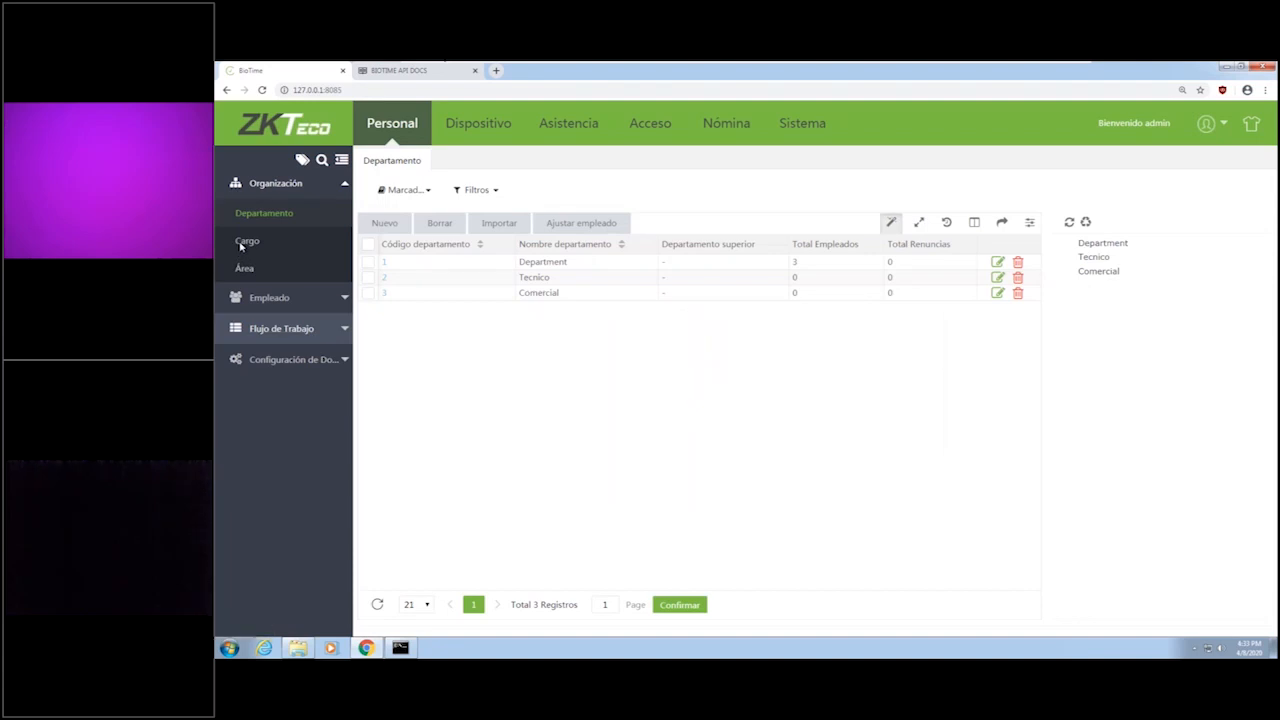
Look at the list of positions (Cargo) and open the employee list.
click(246, 242)
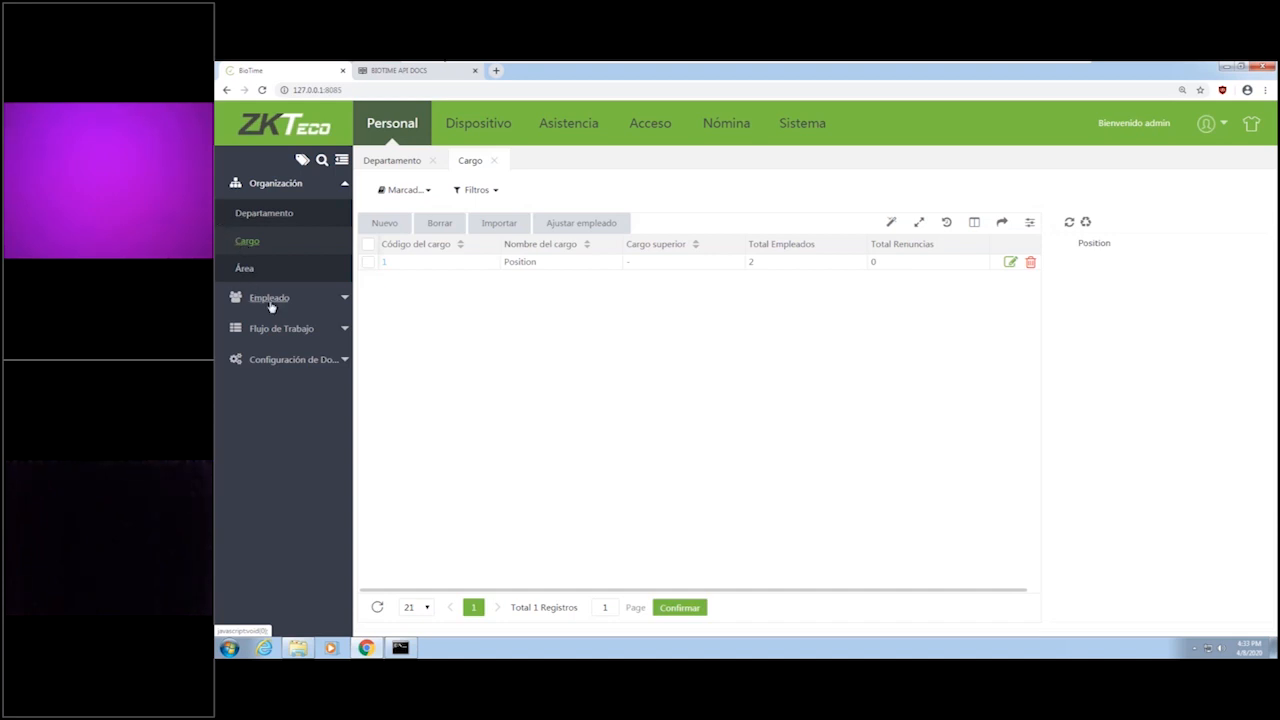
click(294, 298)
click(277, 250)
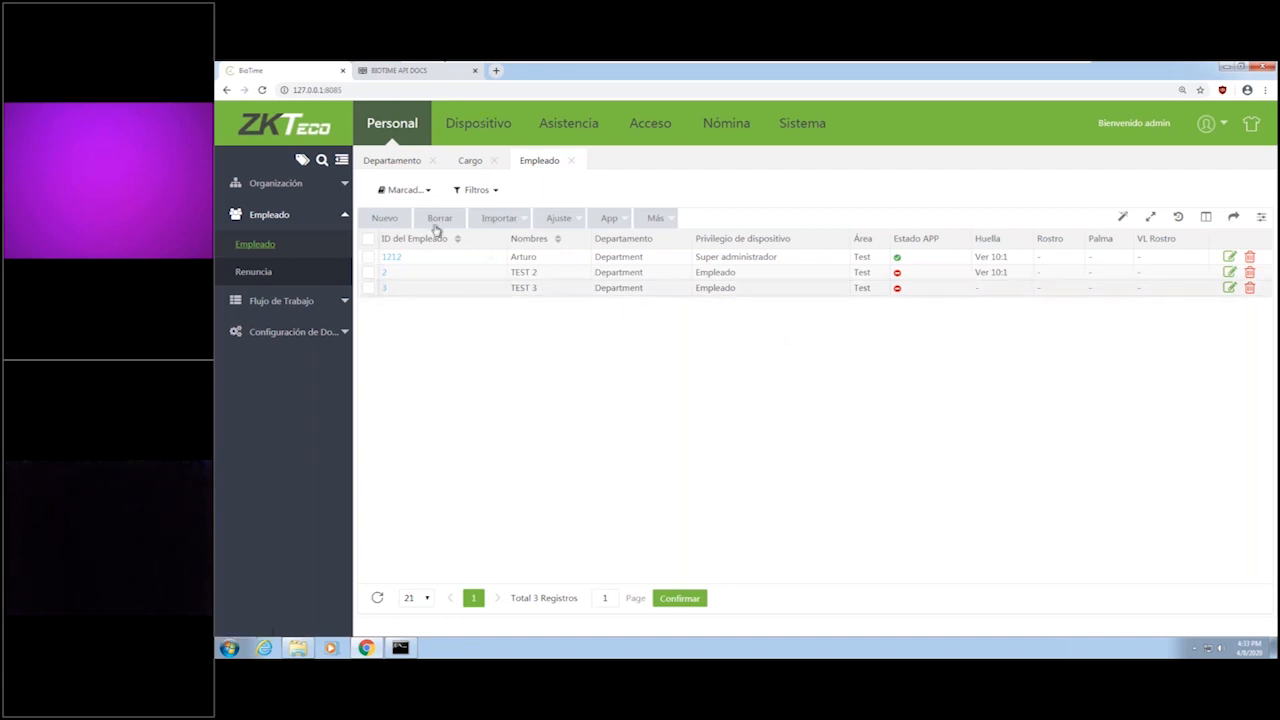
Open a new employee form and examine its profile fields, department and employment type options, and private information.
click(393, 218)
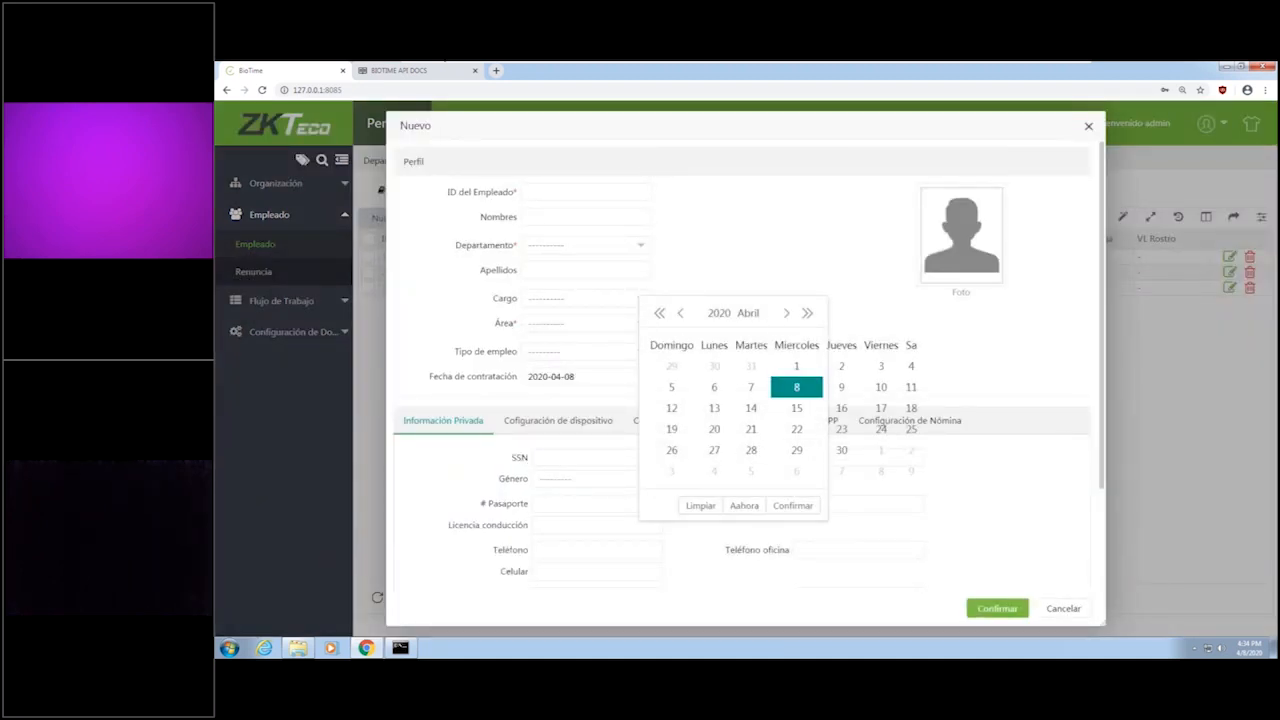
click(690, 292)
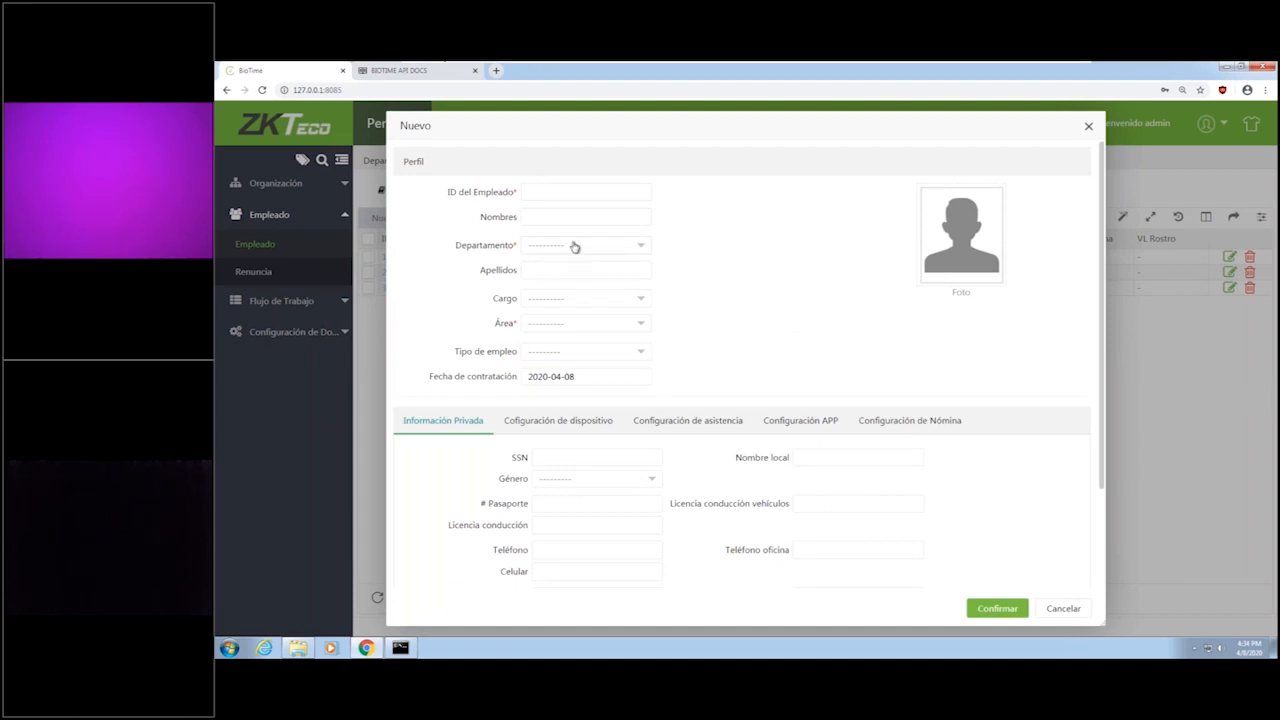
click(639, 246)
click(555, 352)
scroll(754, 480, down, 2)
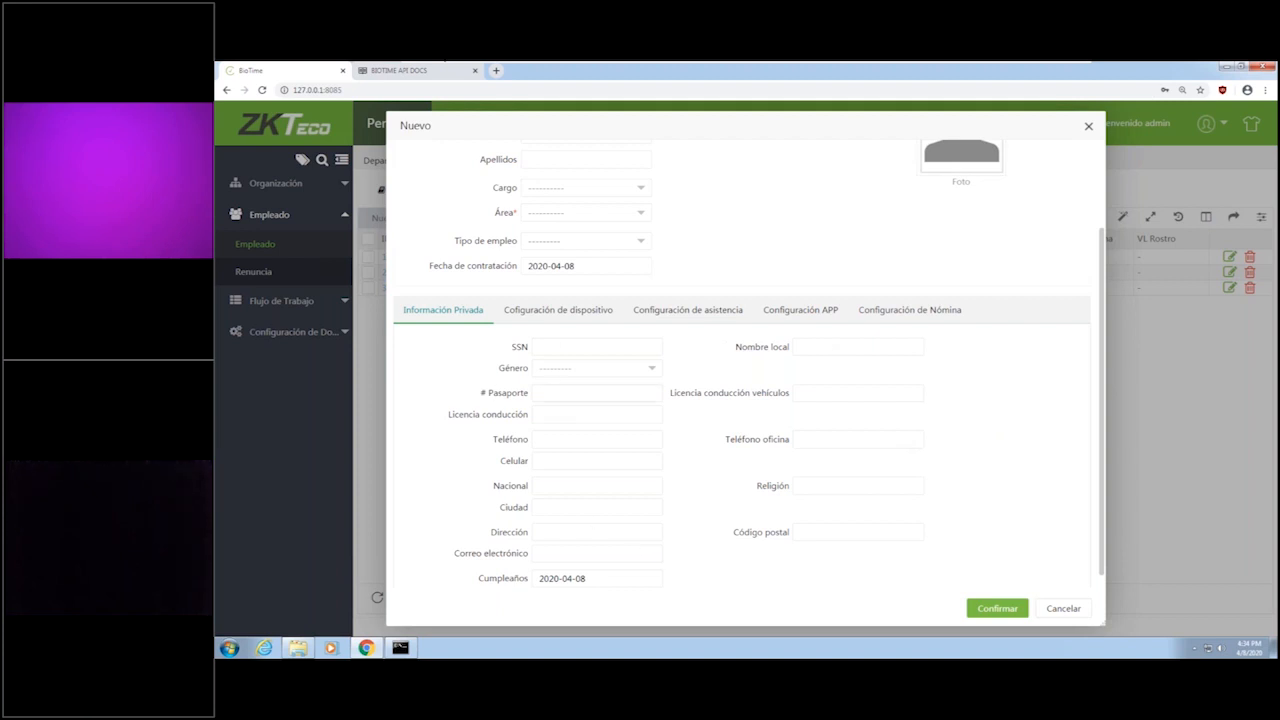
Check the new employee's device configuration, including the device privilege options and the PIN field.
click(567, 313)
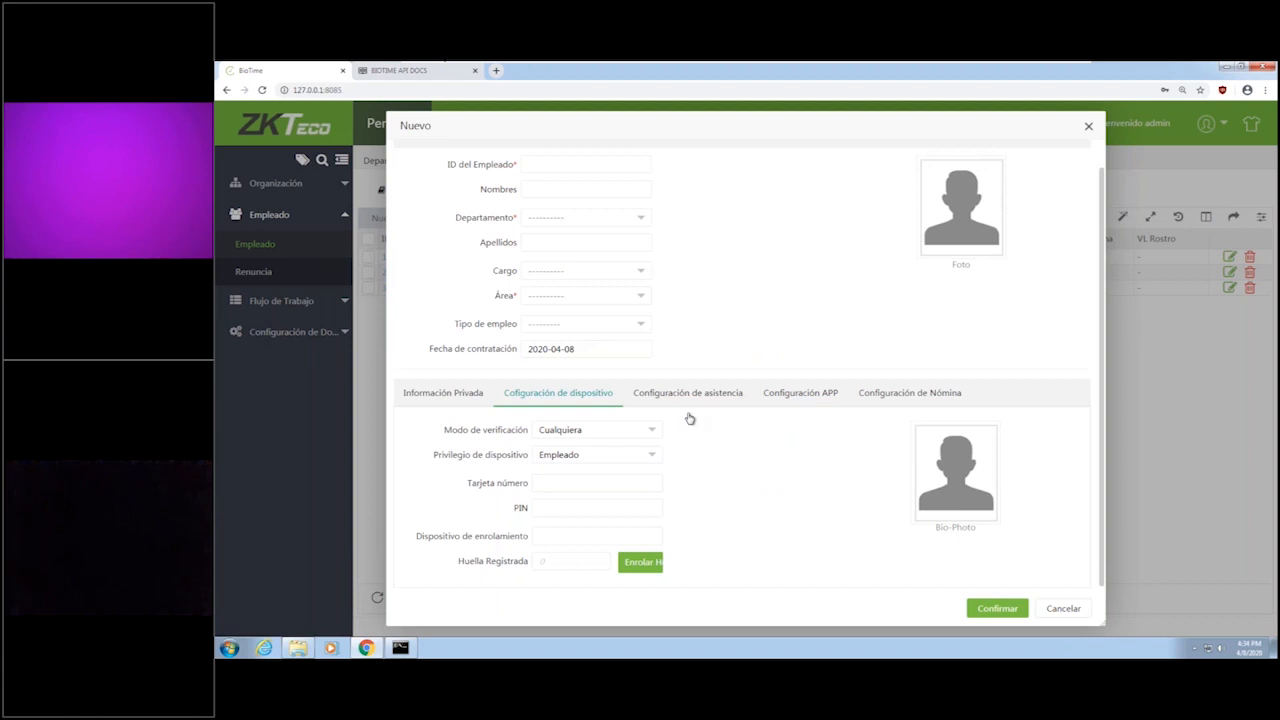
click(549, 461)
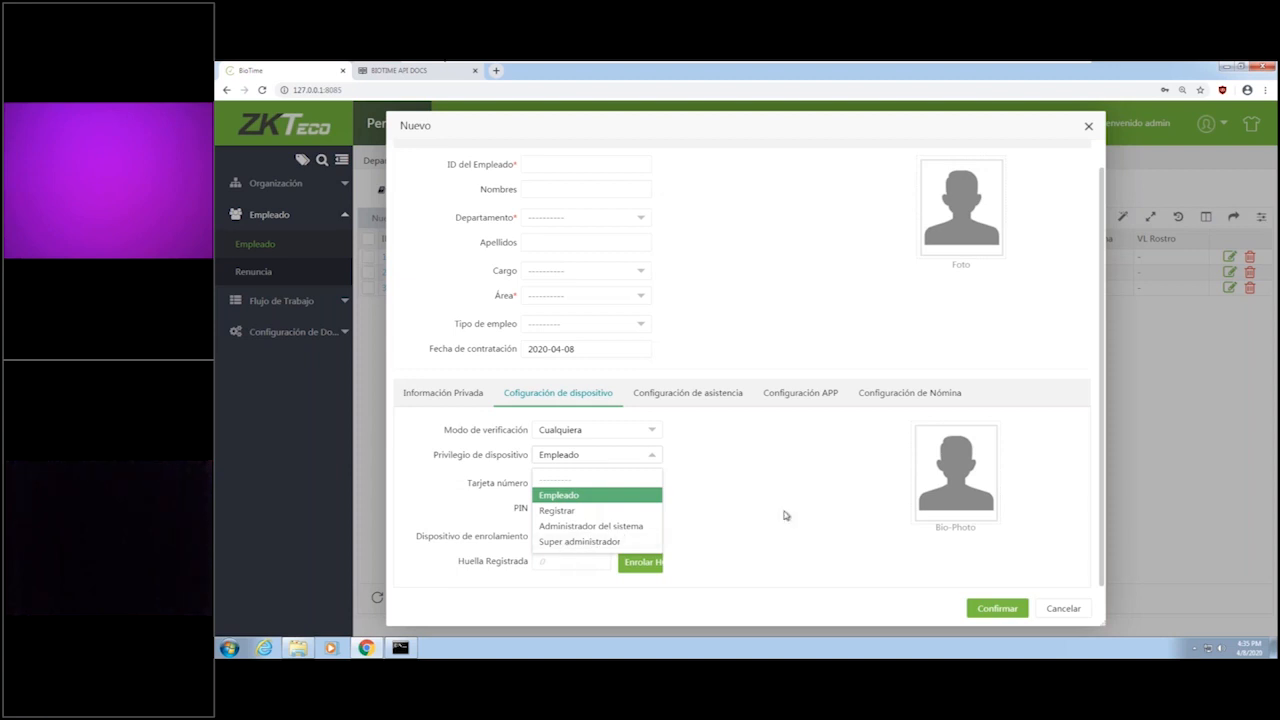
click(531, 509)
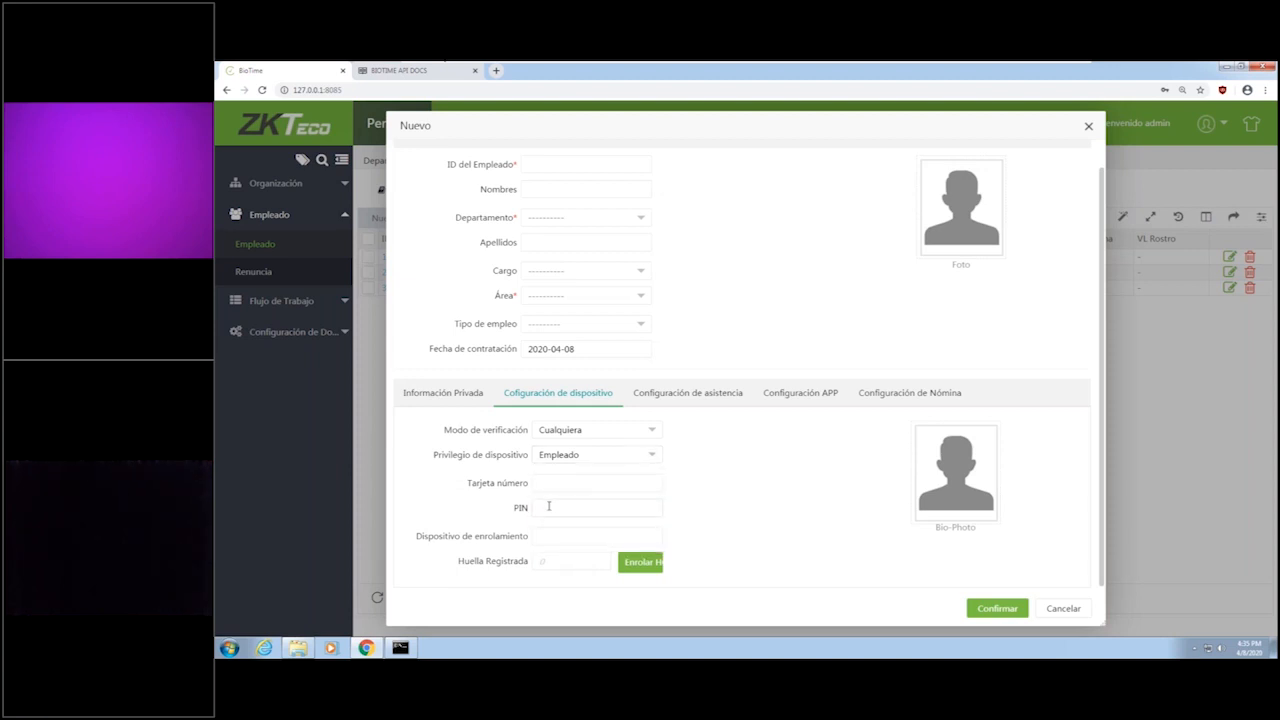
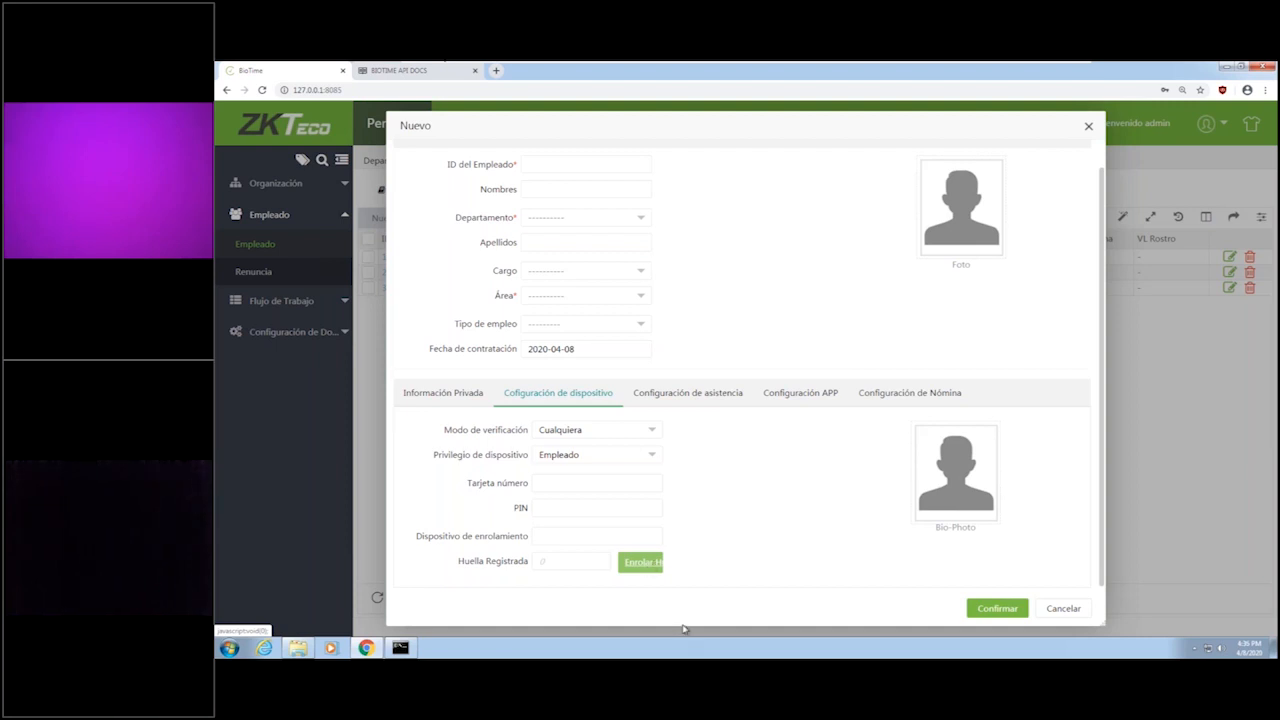
Review the new employee form's attendance, APP and payroll settings, and close the form without saving.
click(689, 403)
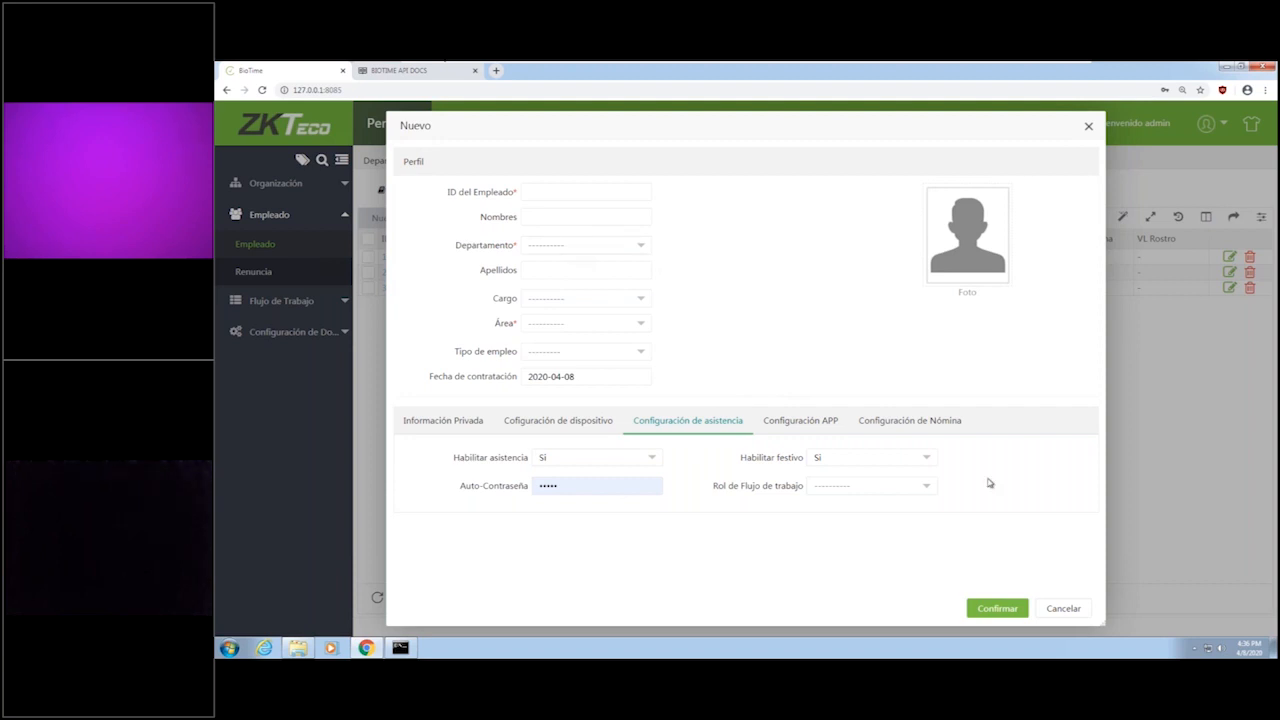
click(830, 429)
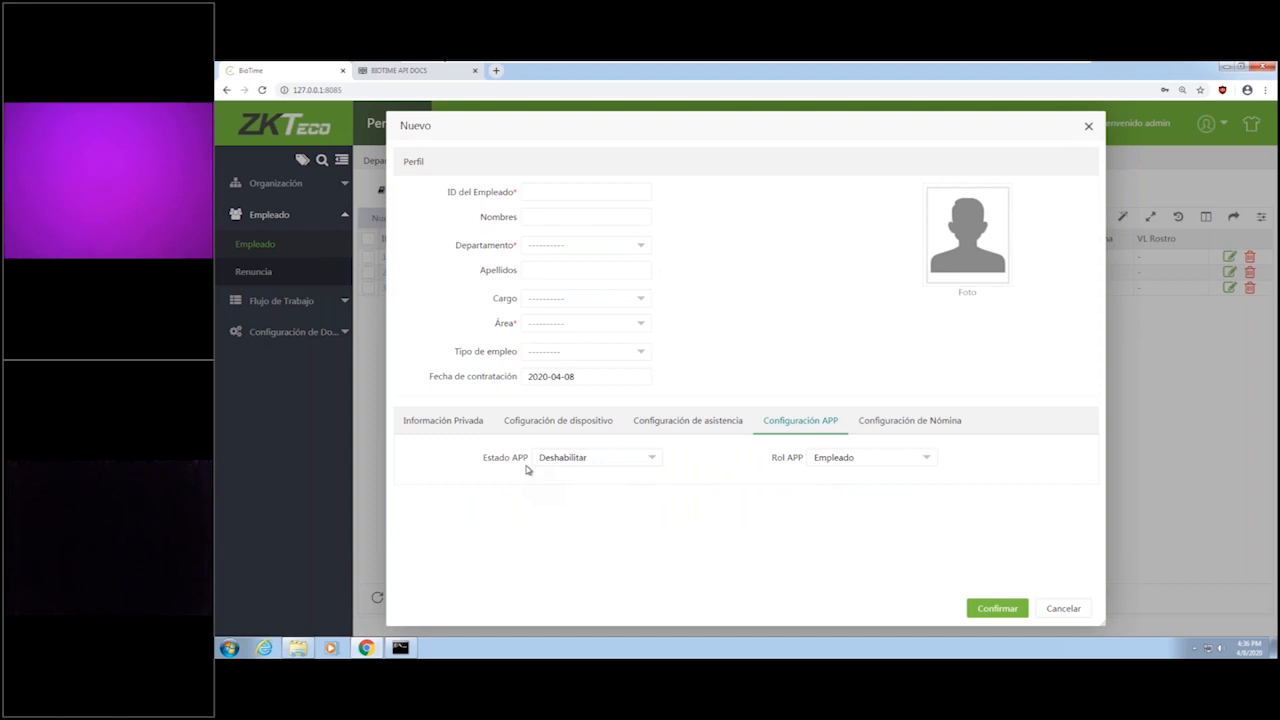
click(882, 427)
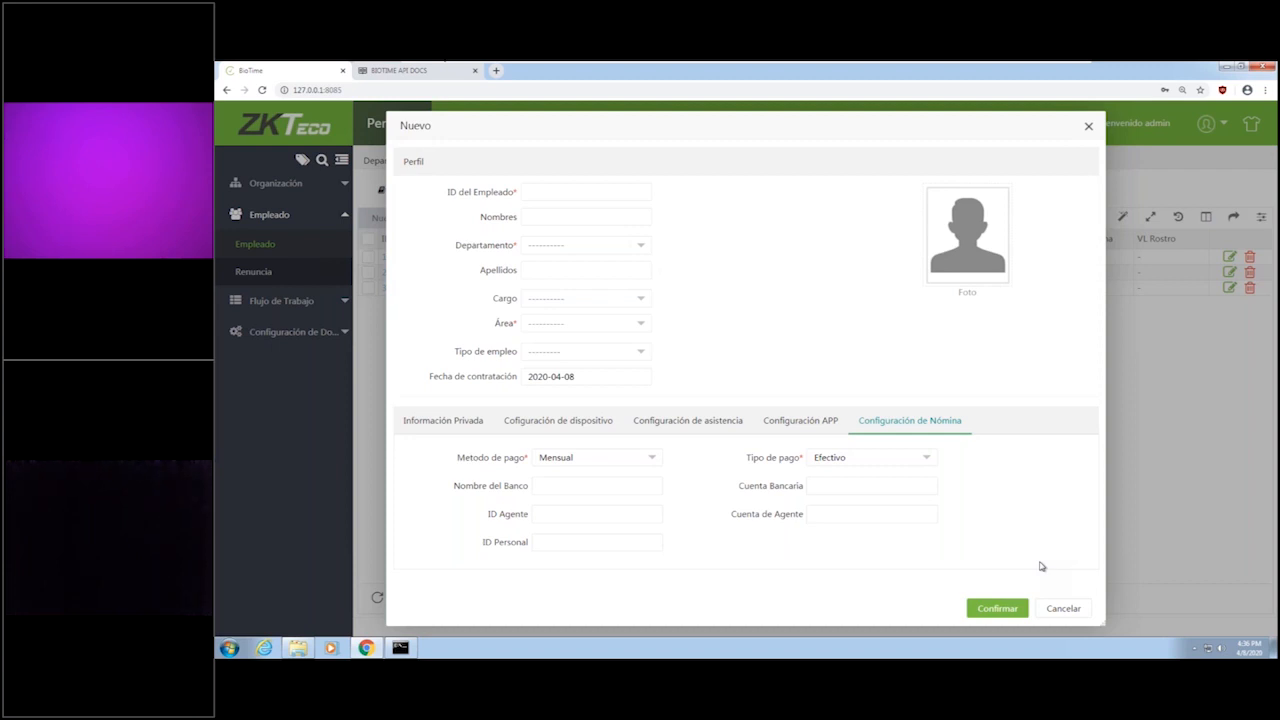
click(1062, 614)
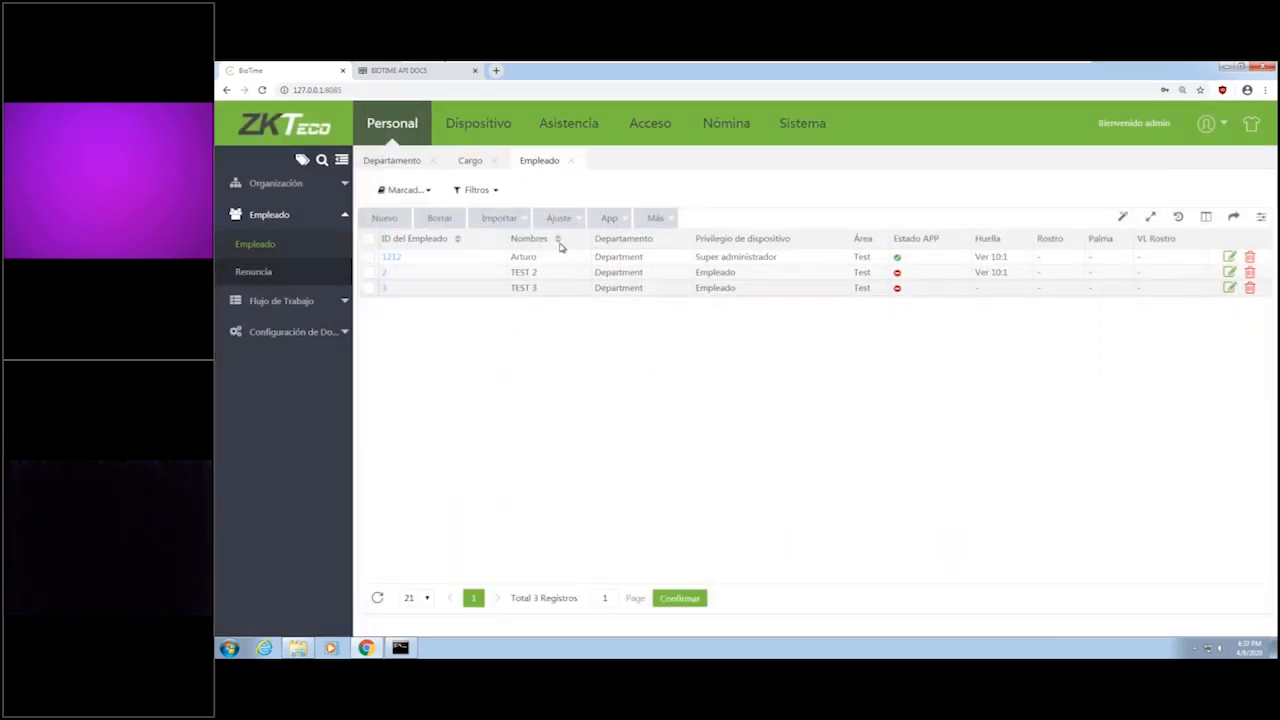
Examine the employee import form and its demo template, cancel it, and check the additional App and Más options of the employee list.
click(522, 218)
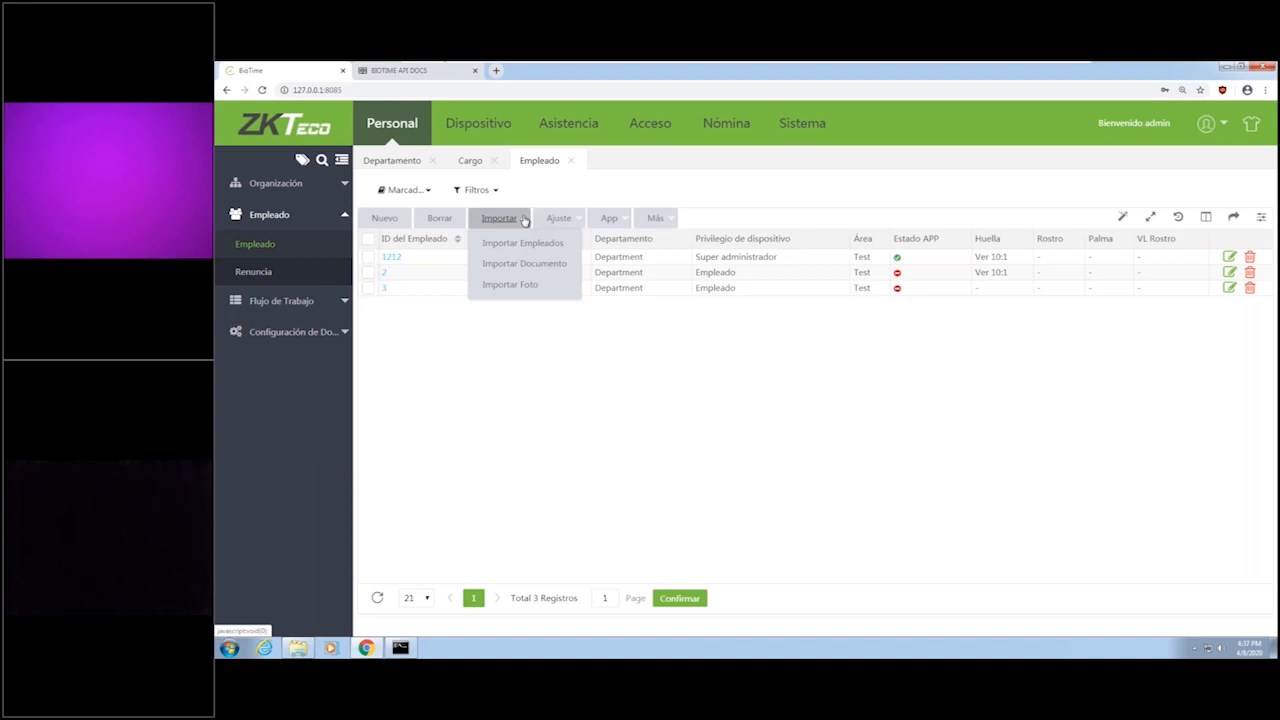
click(524, 244)
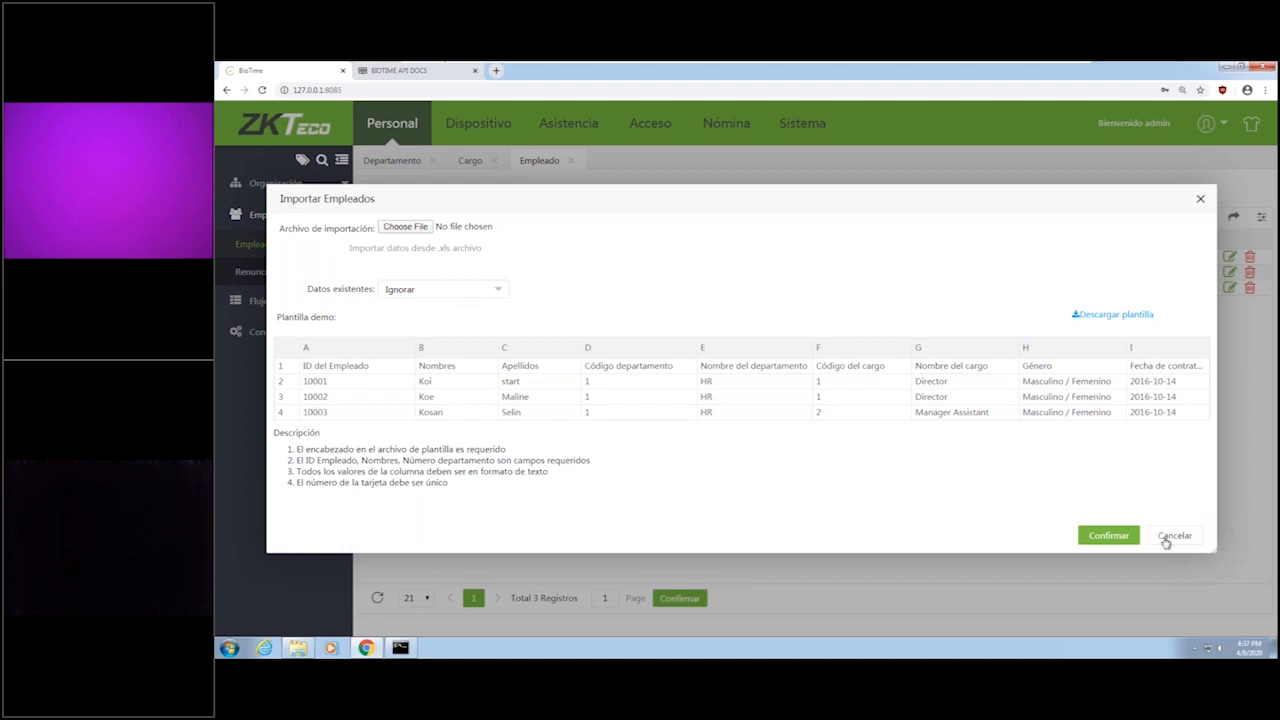
click(1101, 549)
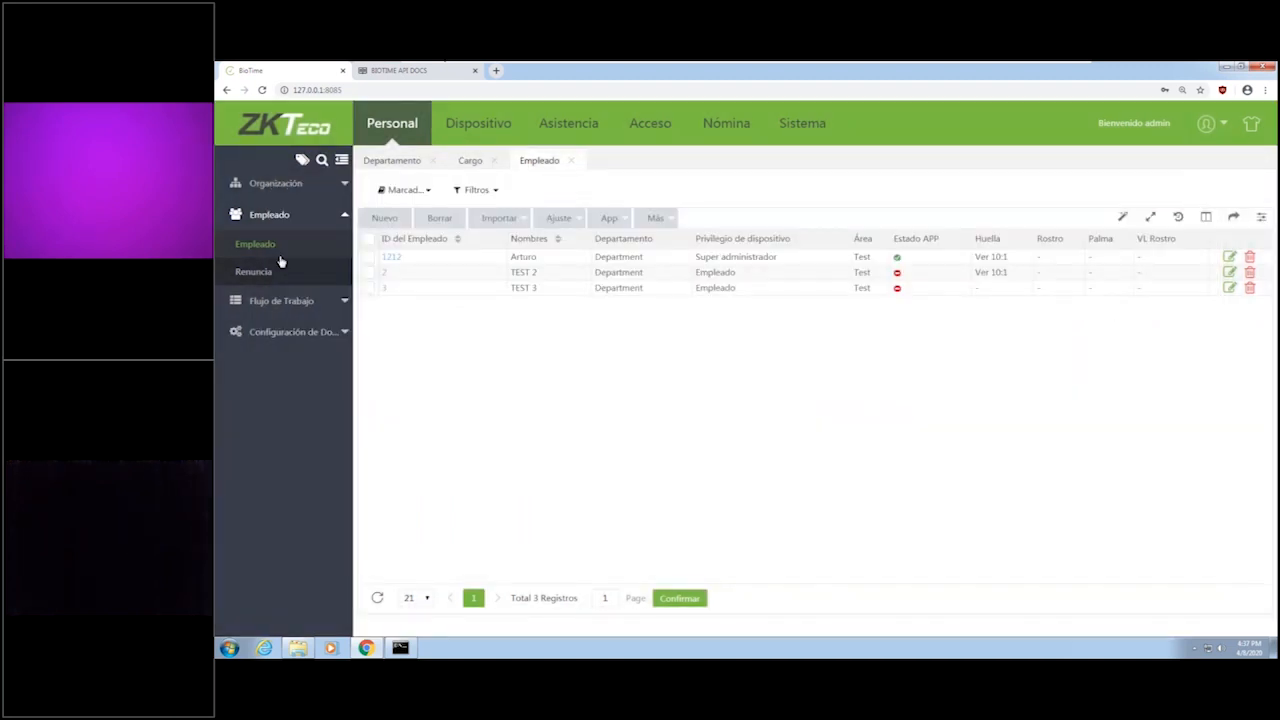
click(609, 220)
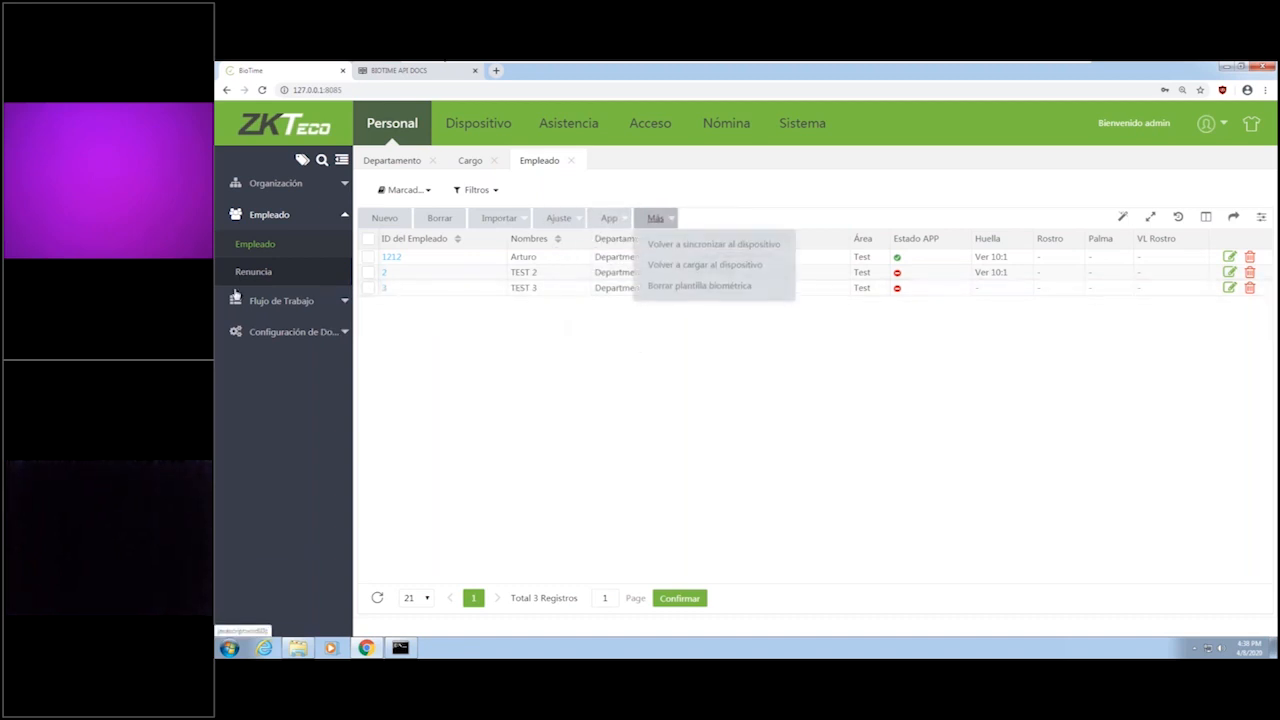
click(664, 219)
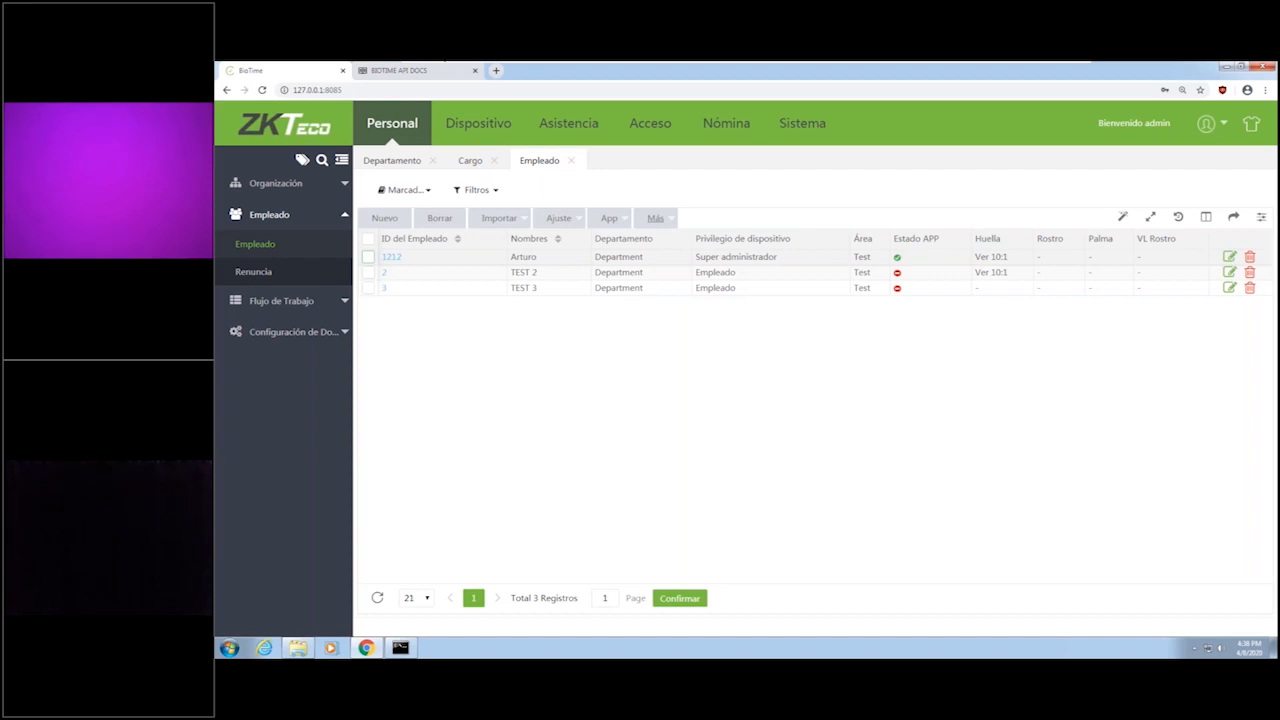
Select employee TEST 3, examine the resignation form (Renuncia), and cancel it.
click(368, 288)
click(560, 219)
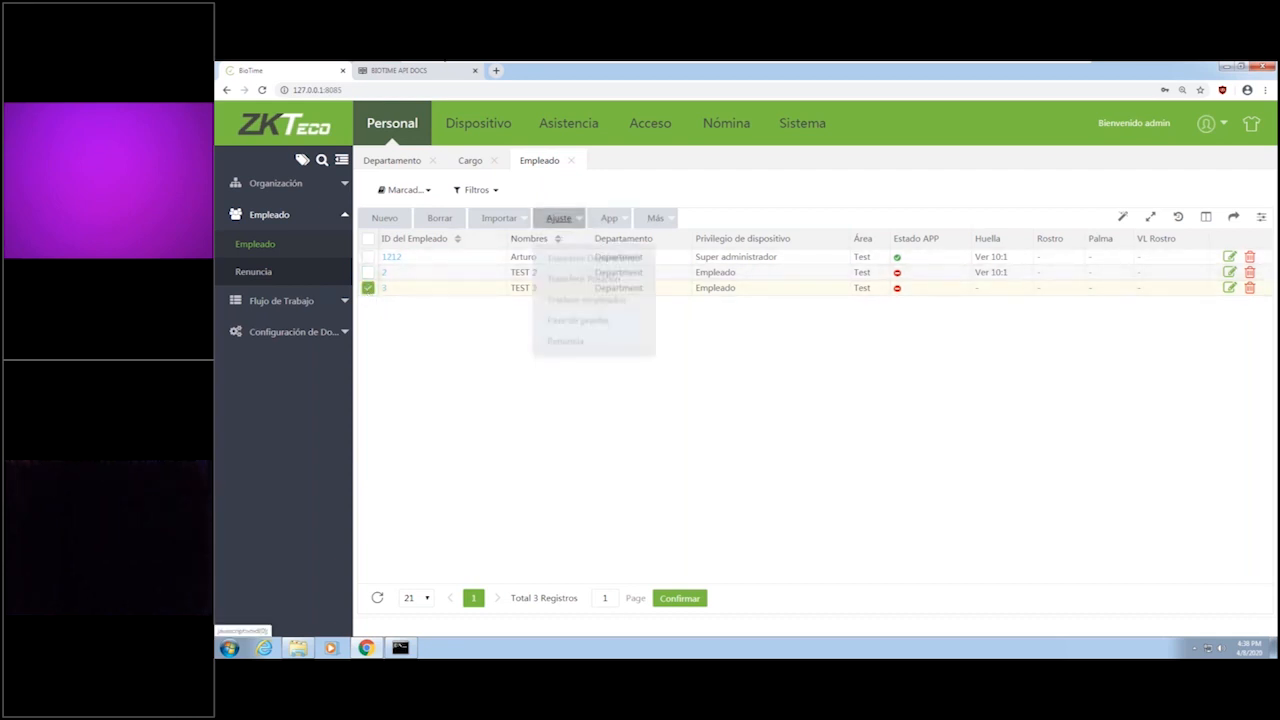
click(560, 328)
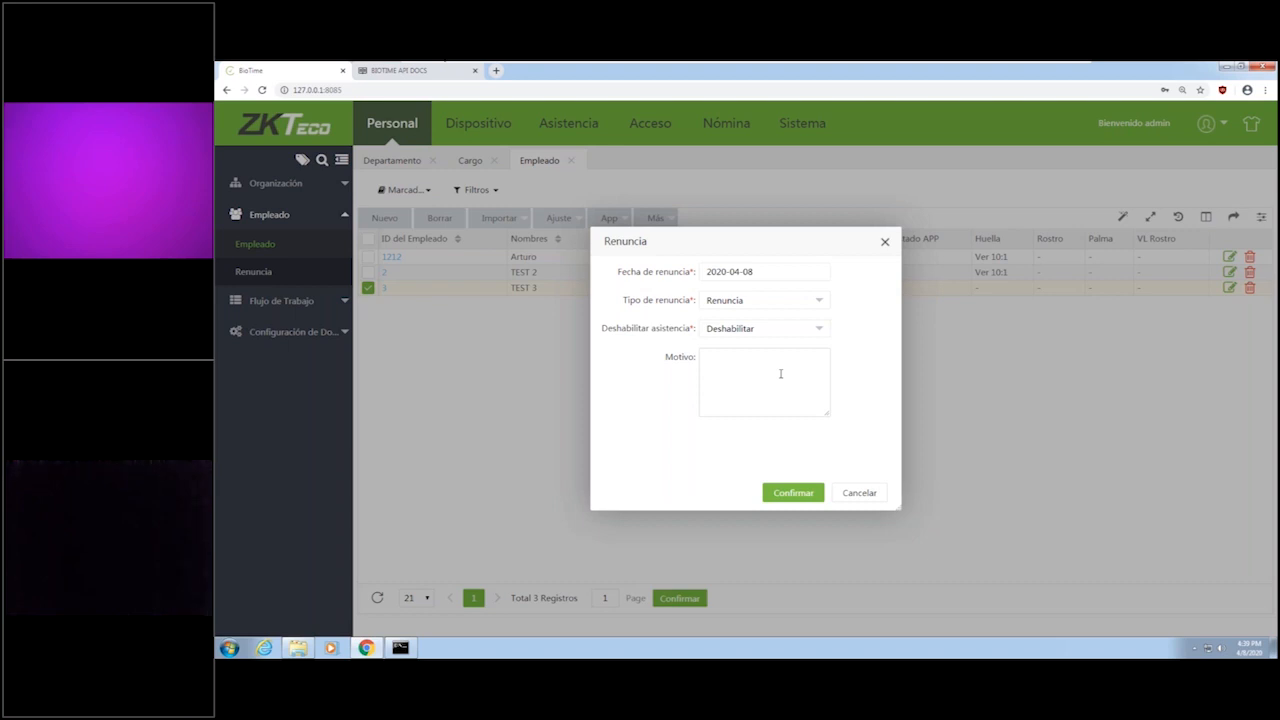
click(866, 499)
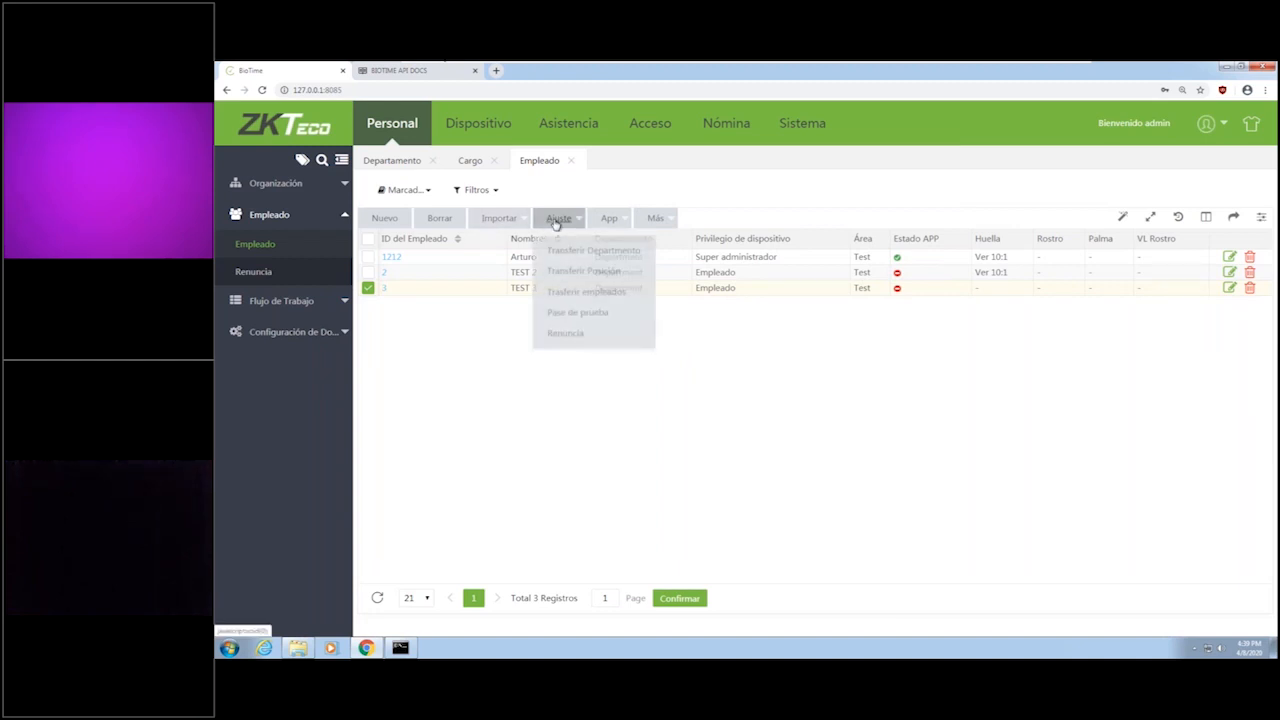
Examine the available areas in the employee transfer form for TEST 3 and close it without transferring.
mouse_move(569, 217)
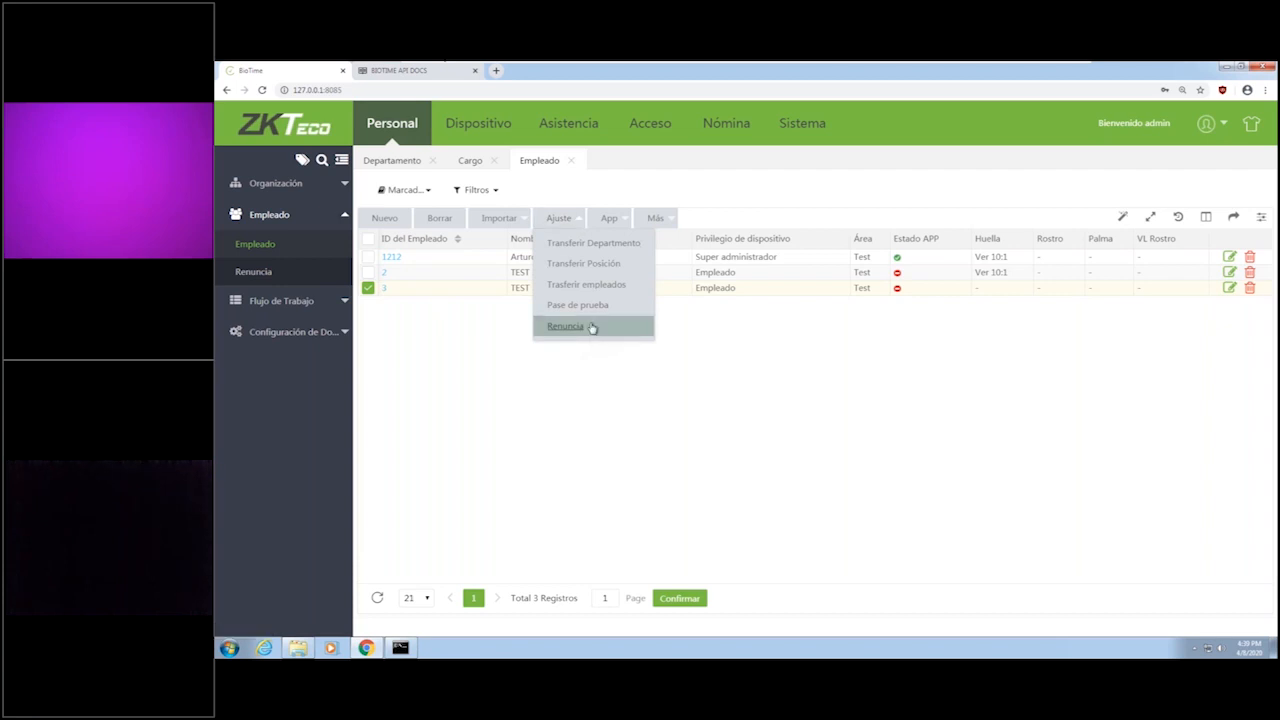
click(585, 285)
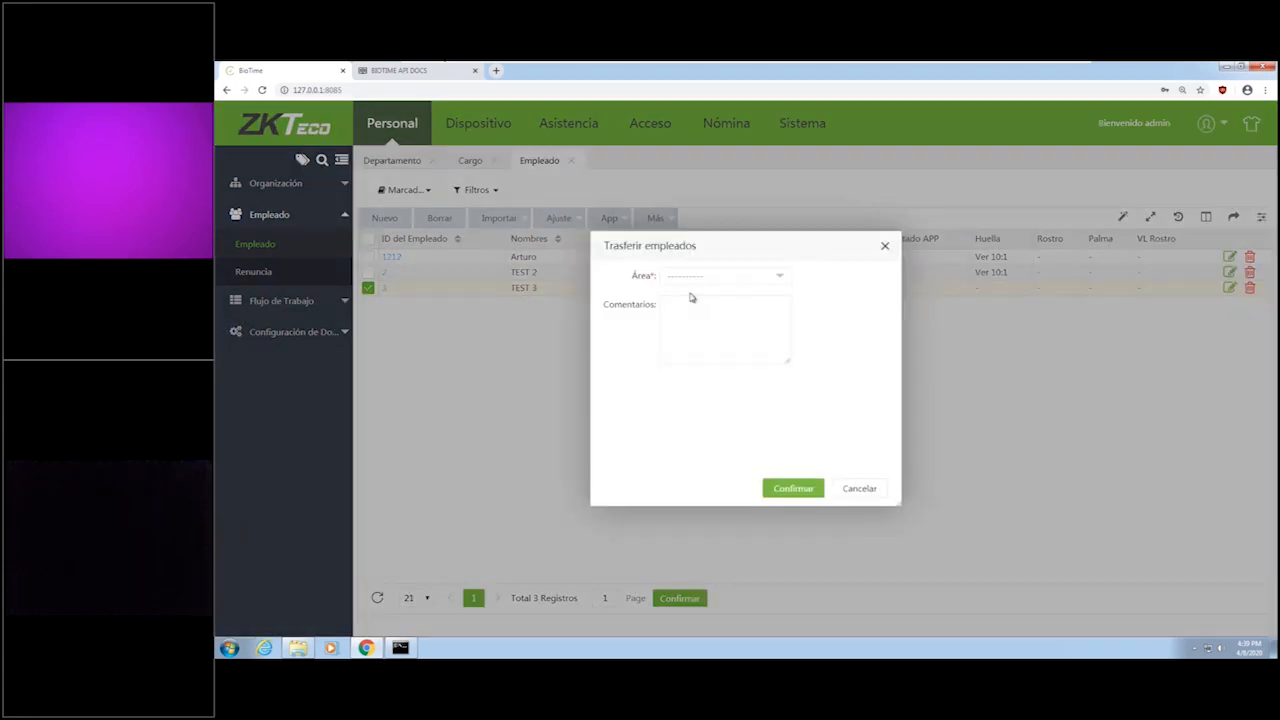
click(737, 282)
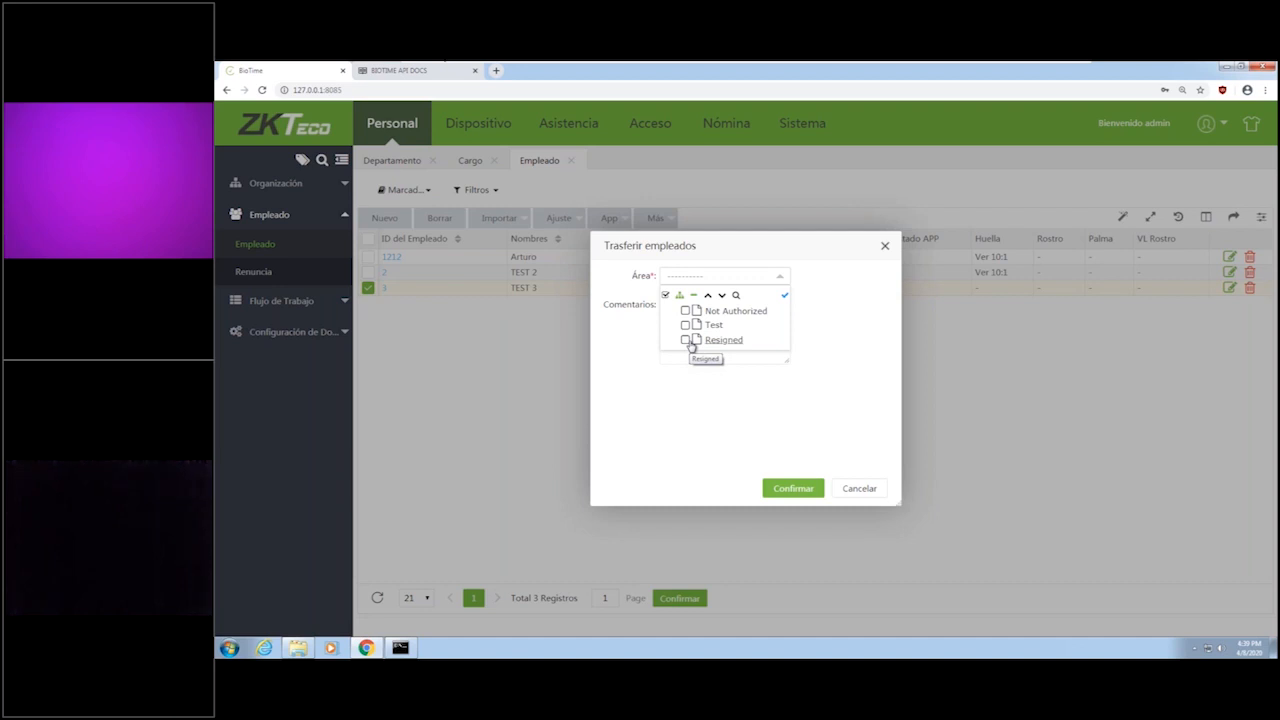
click(708, 413)
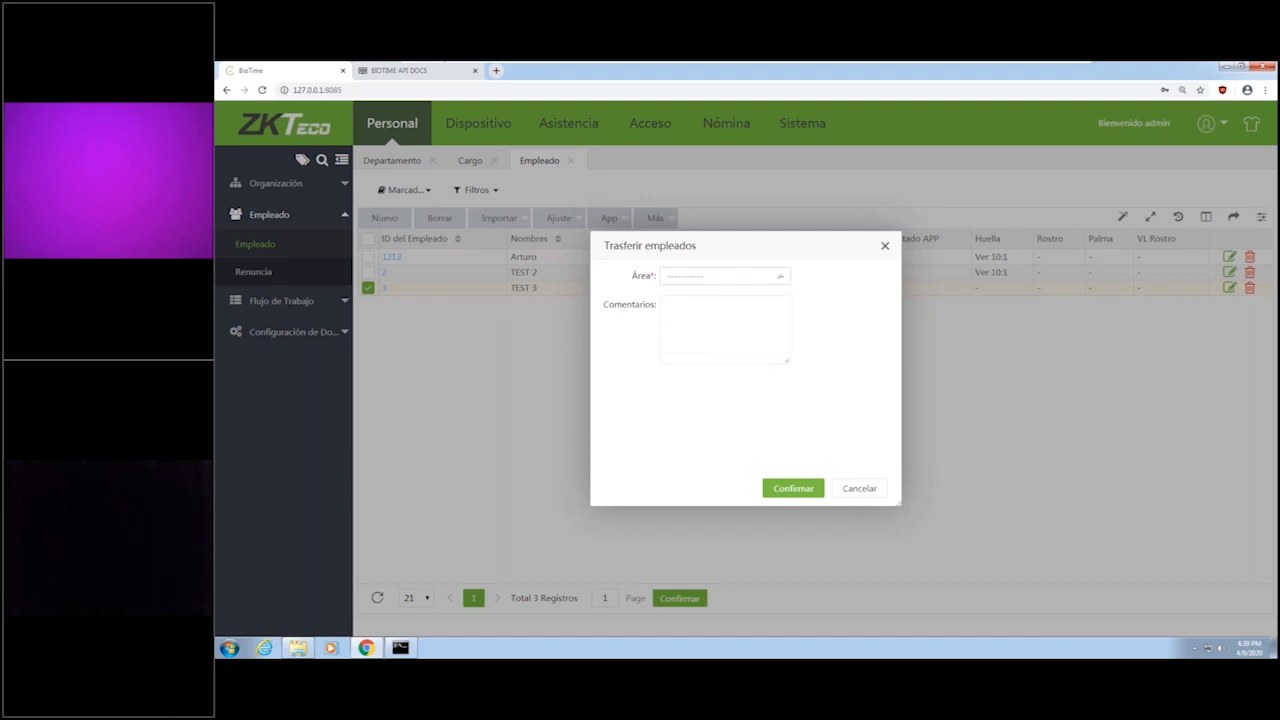
click(885, 246)
Open the workflow approver roles (Rol Aprobadores), view the Responsable role's details, and close them unchanged.
click(281, 300)
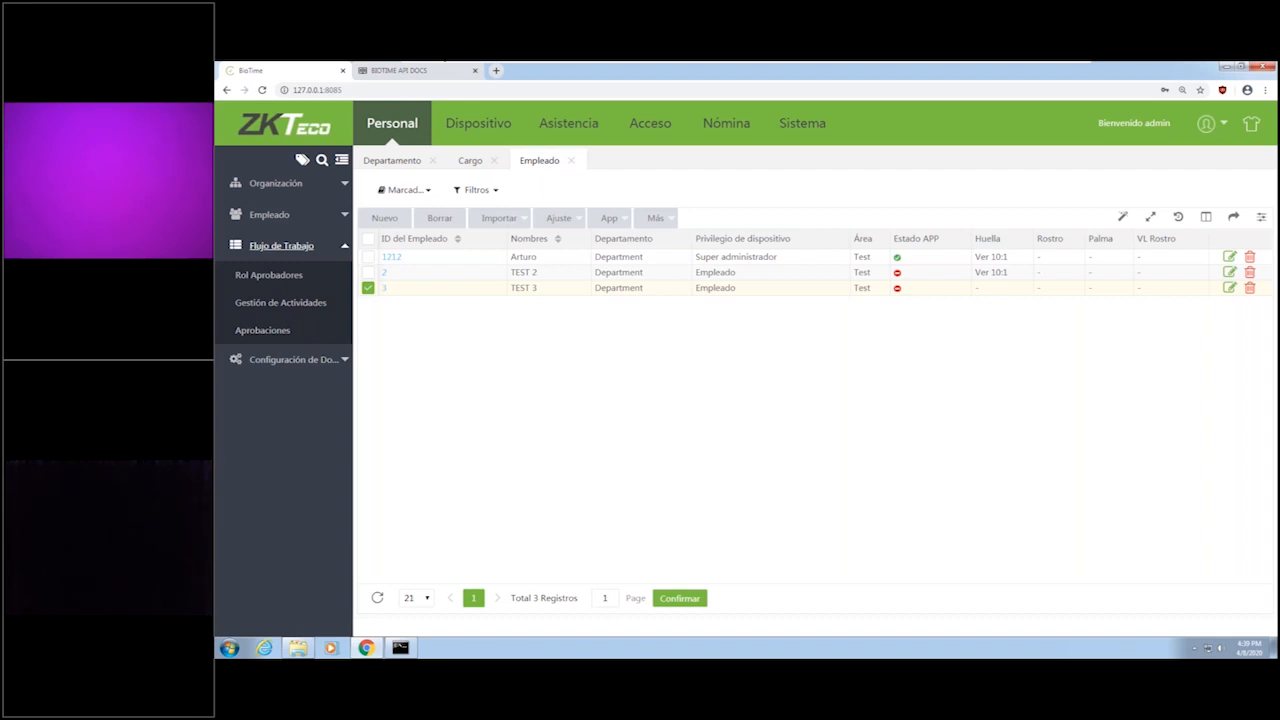
click(279, 278)
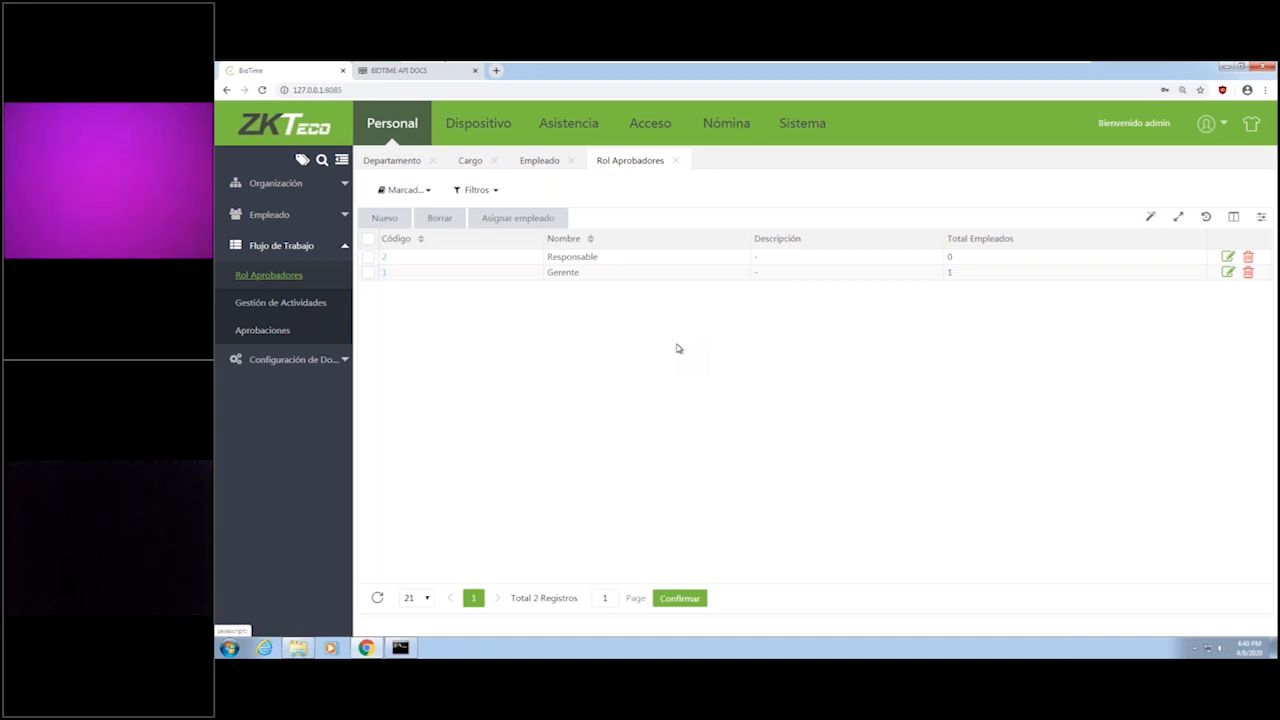
click(384, 262)
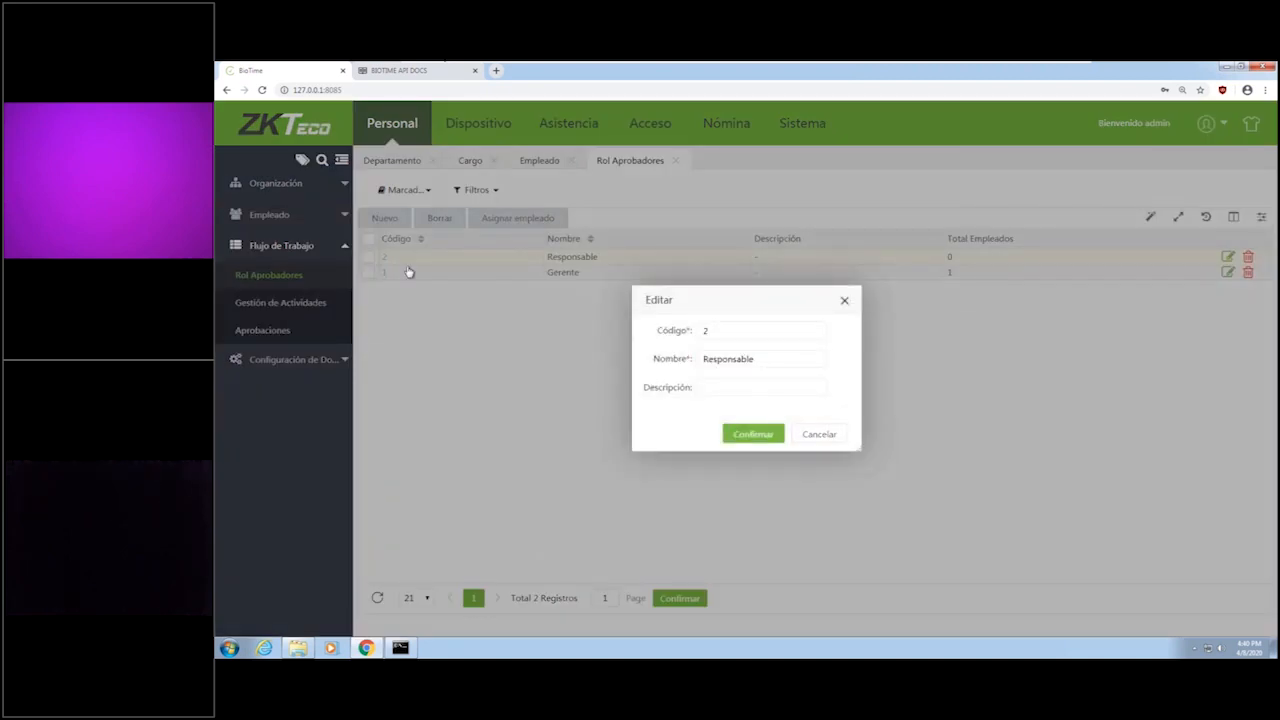
key(Escape)
Assign employee TEST 2 to the Responsable approver role.
click(368, 257)
click(540, 220)
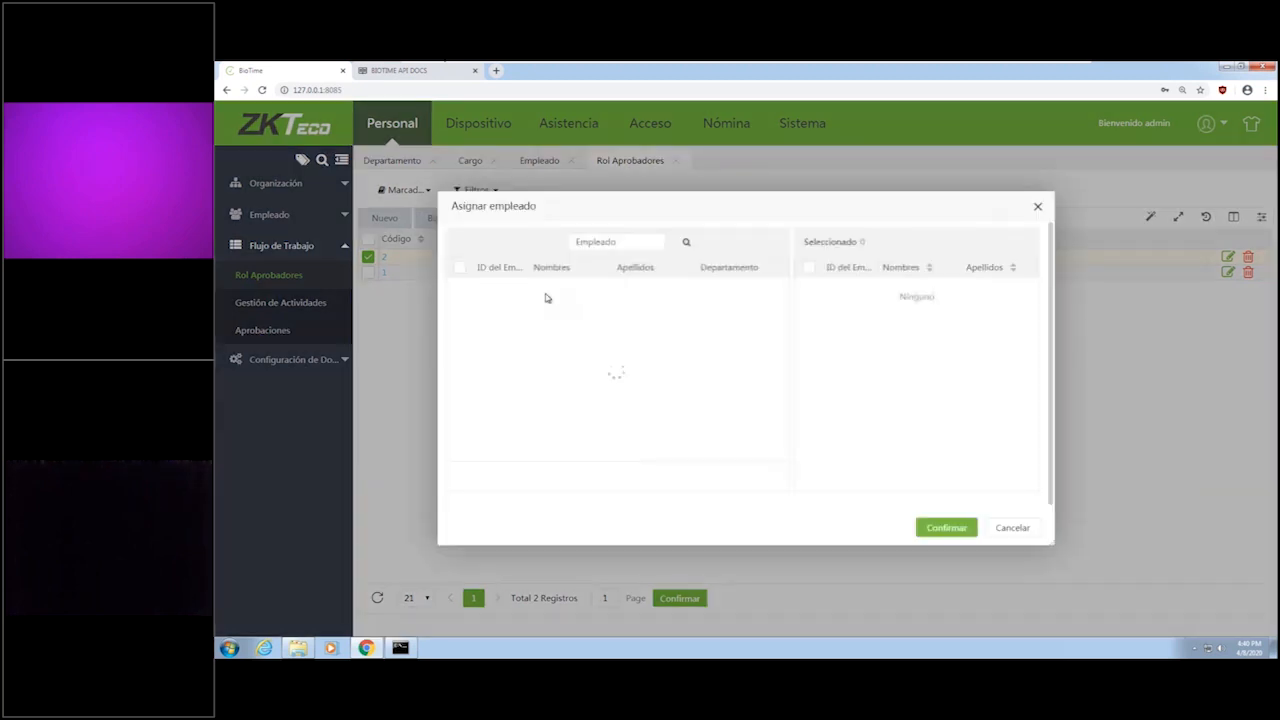
click(459, 301)
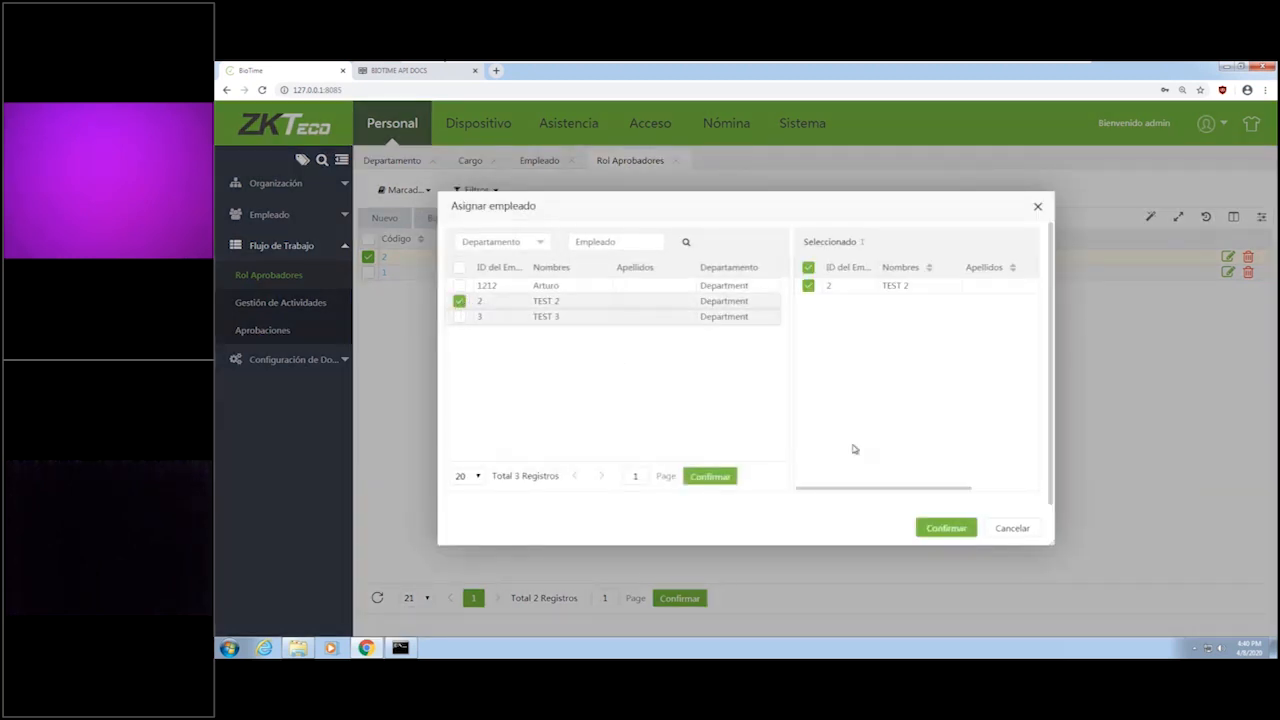
click(958, 531)
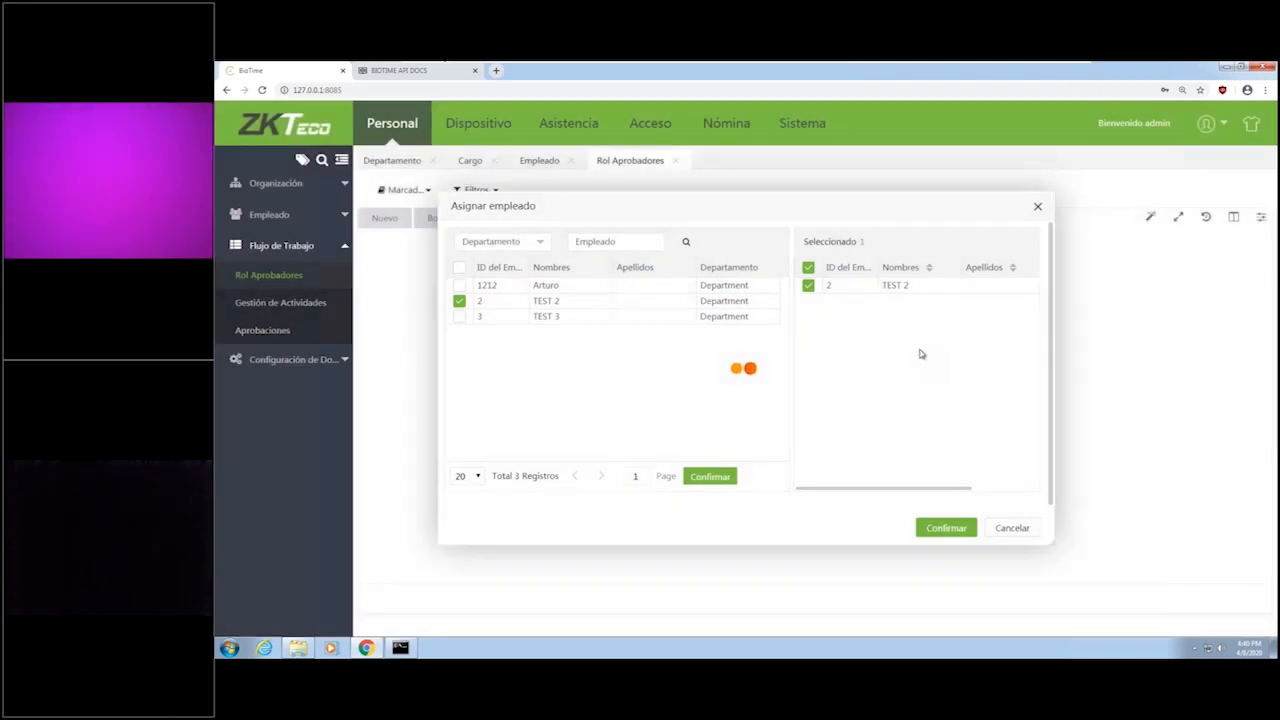
Assign the super administrator employee to the Gerente approver role.
click(368, 273)
click(519, 218)
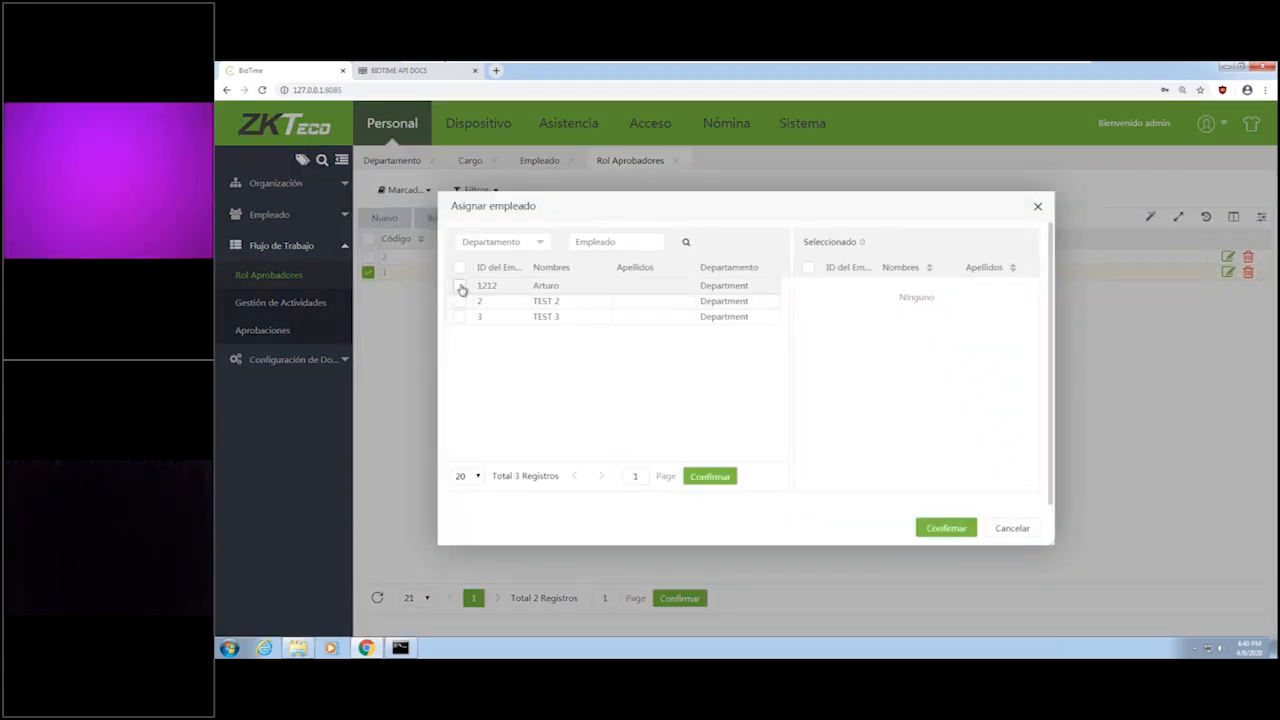
click(460, 286)
click(954, 528)
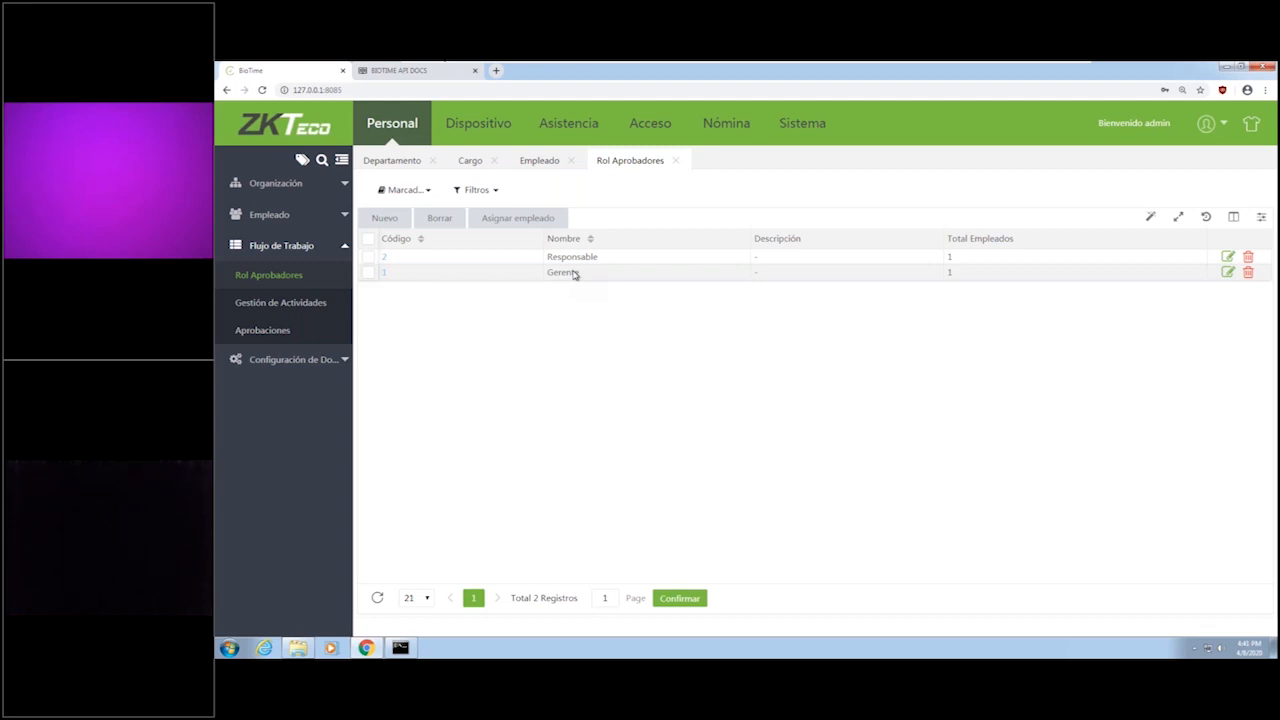
Review the Aprobacion Fichajes Manuales workflow's details and nodes, cancel without changes, and view the workflow approvals list (Aprobaciones).
click(272, 302)
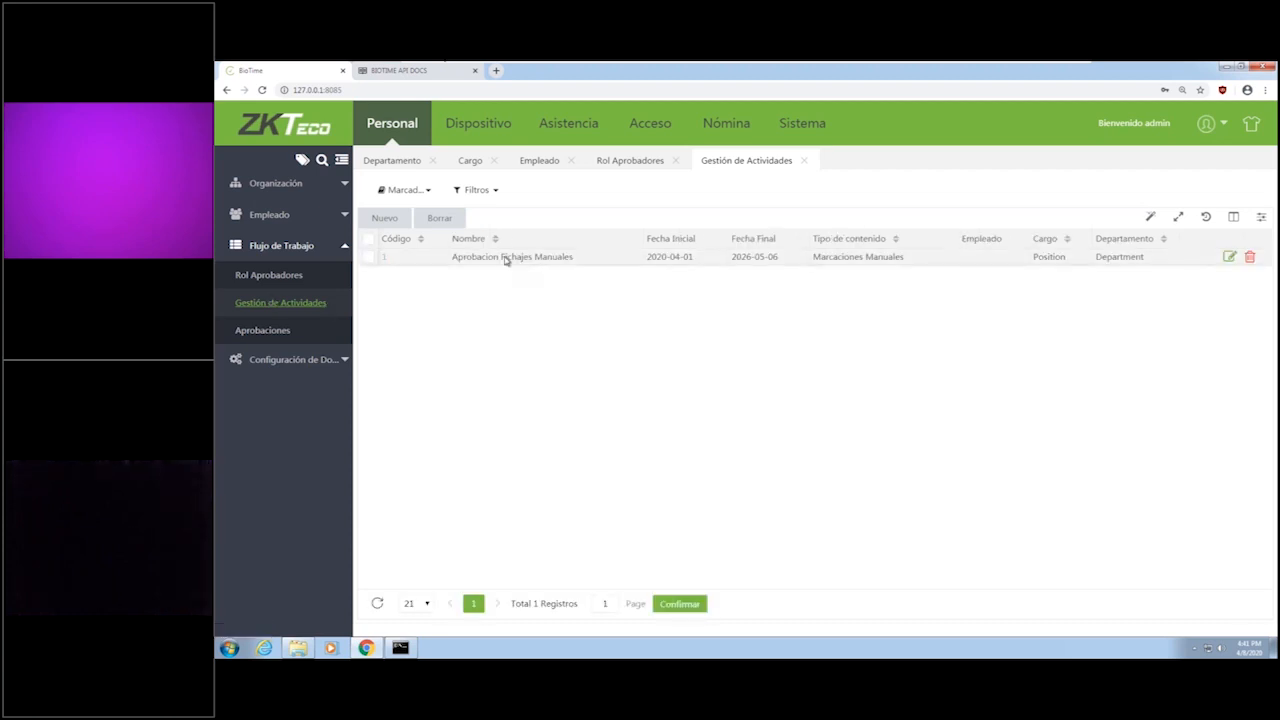
click(385, 258)
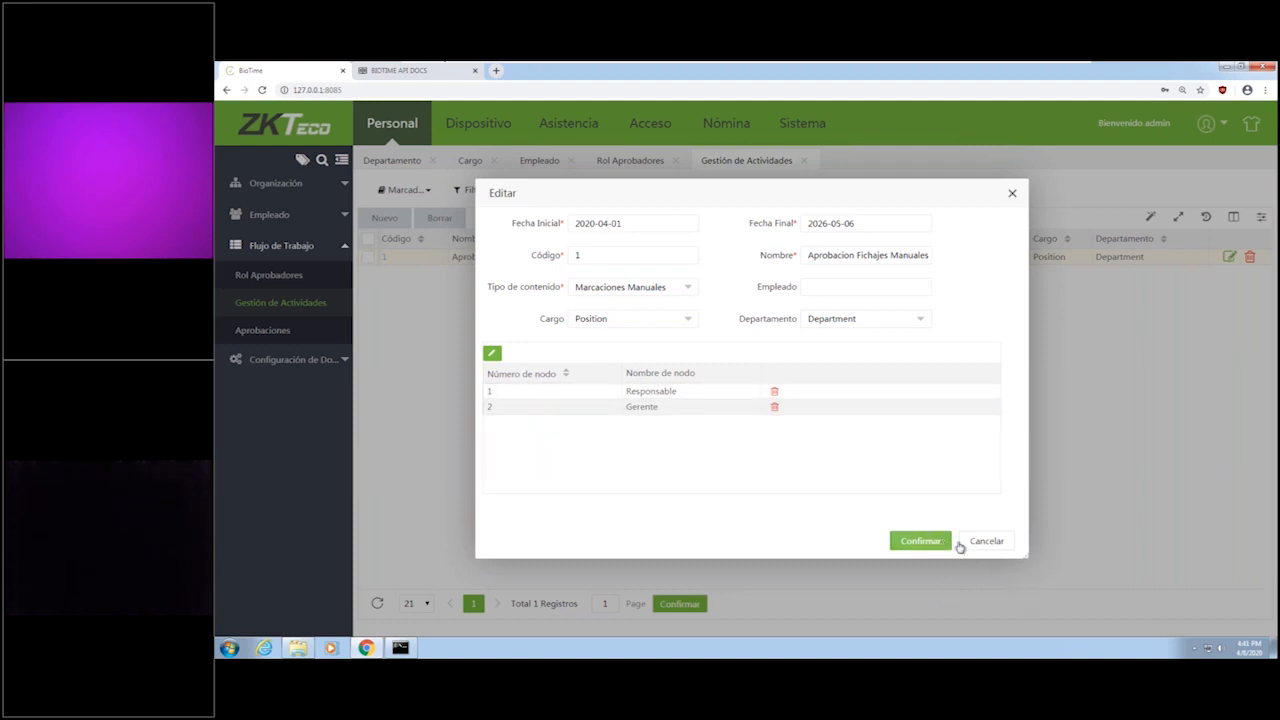
click(991, 539)
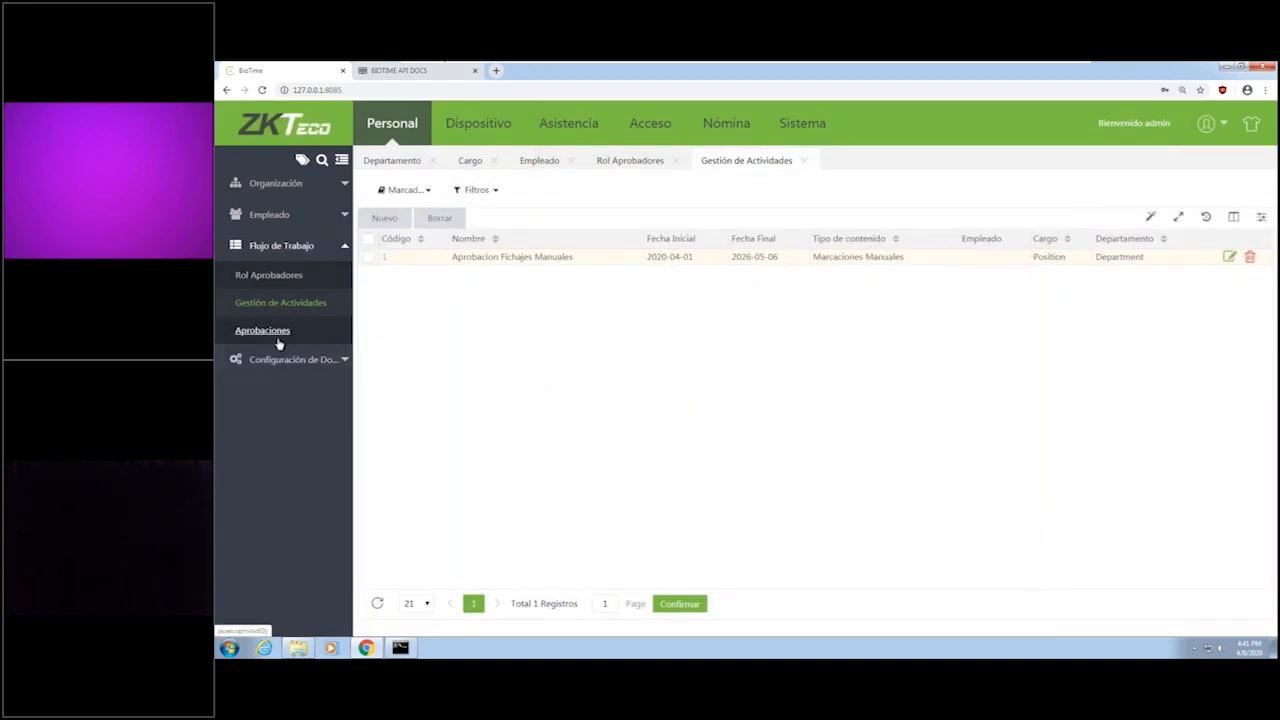
click(277, 341)
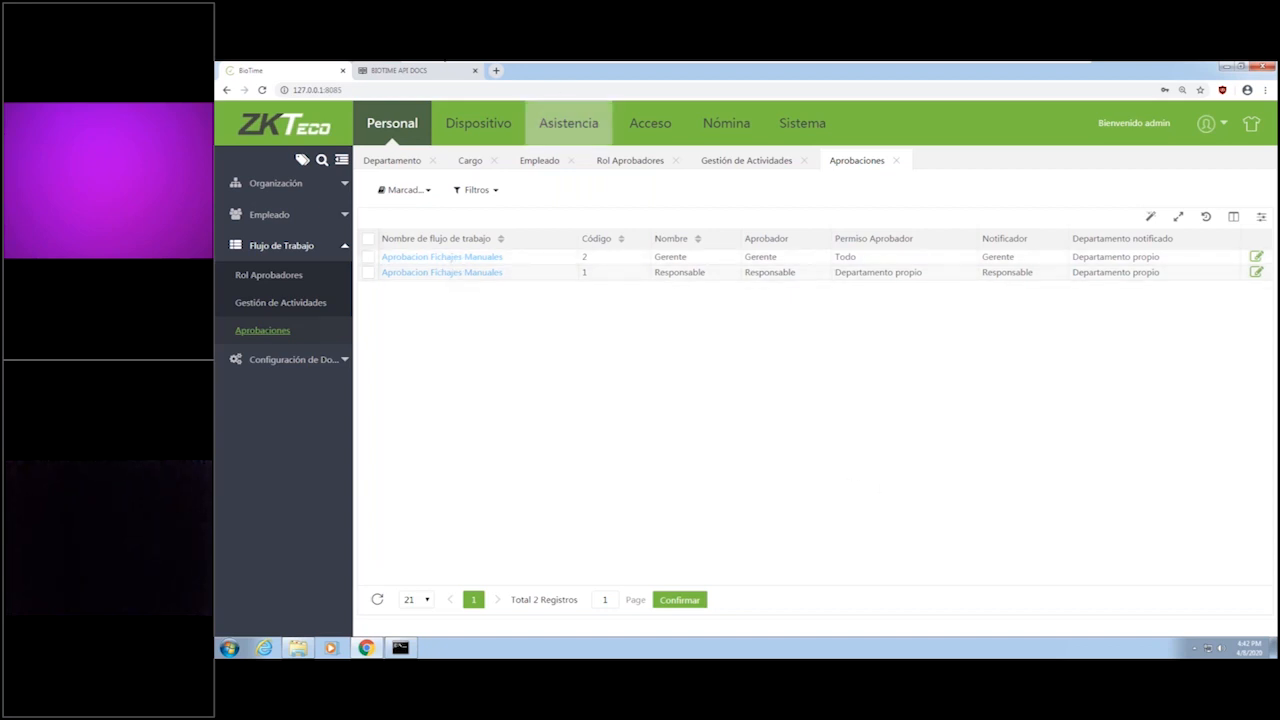
Open the Asistencia module, dismiss the news pop-up, and review the global rule's calculation, basic and weekend settings.
click(572, 139)
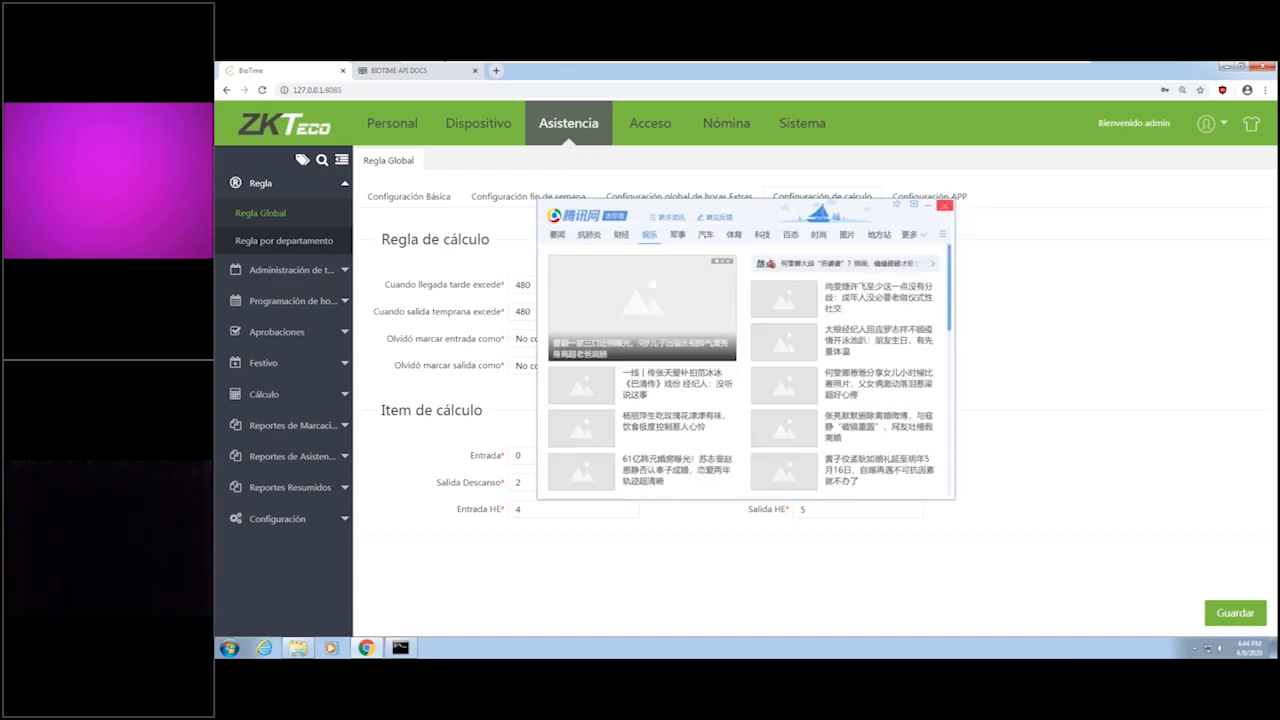
click(944, 205)
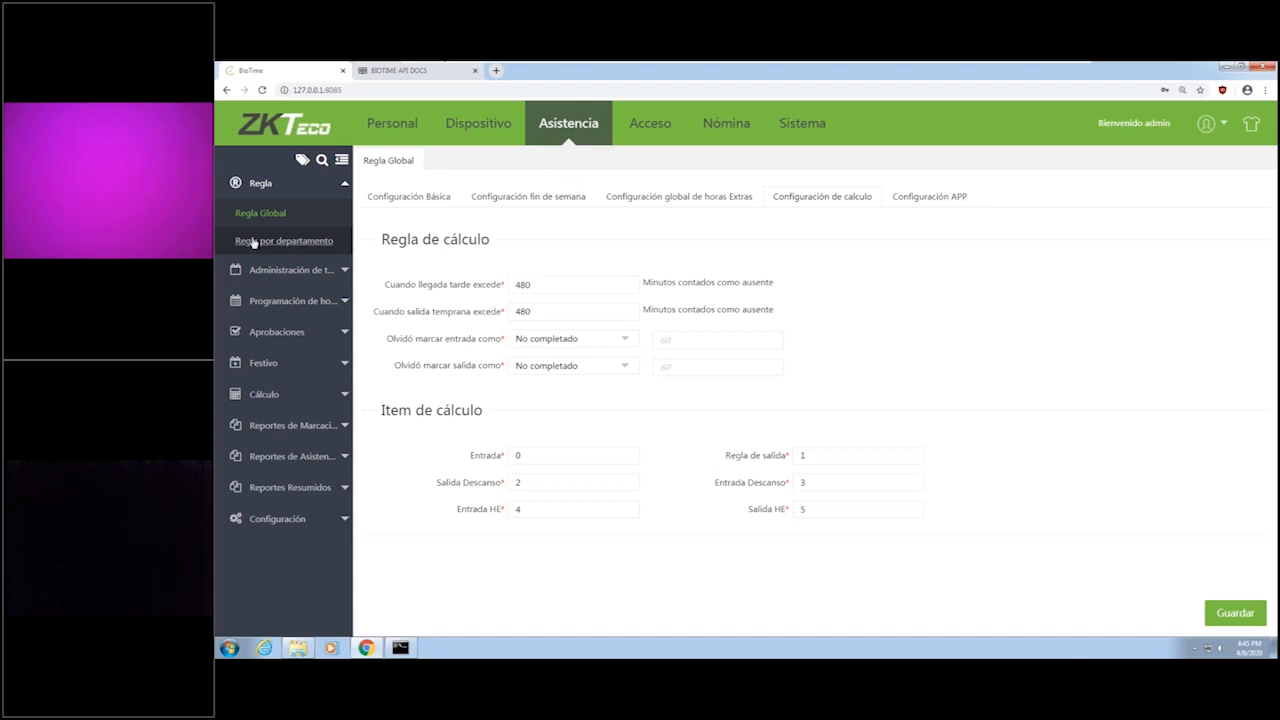
click(417, 203)
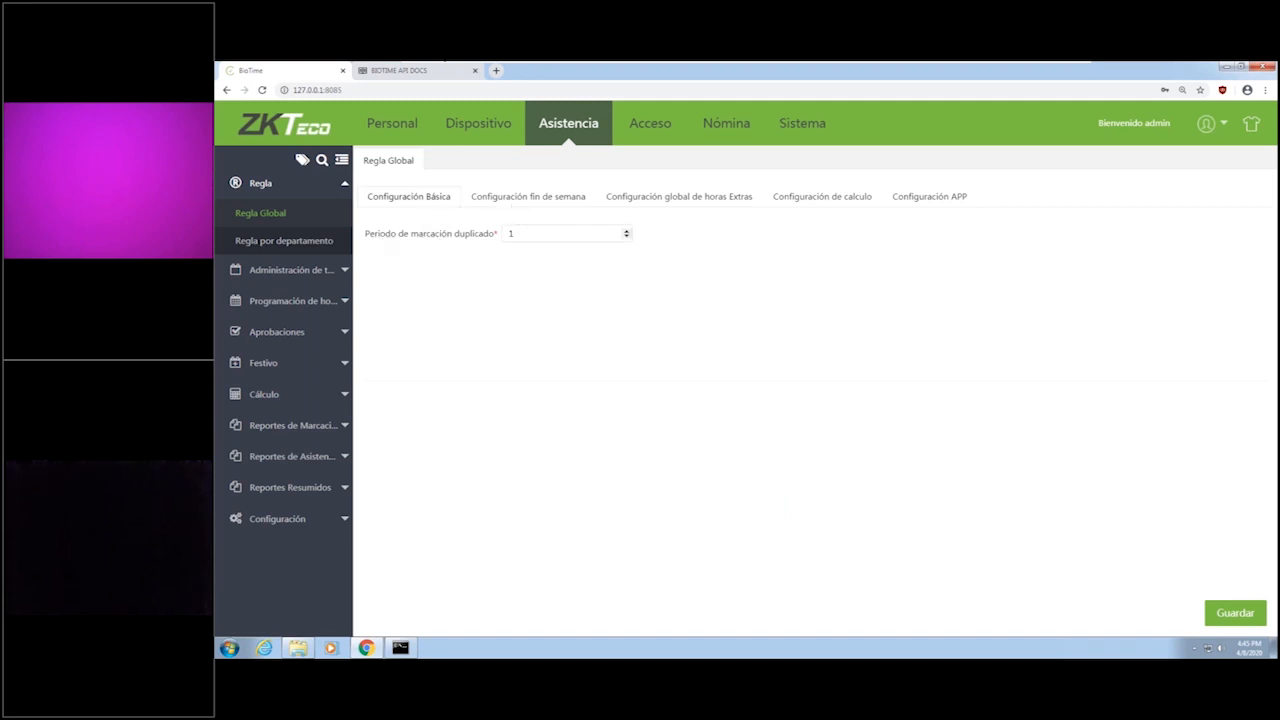
click(538, 202)
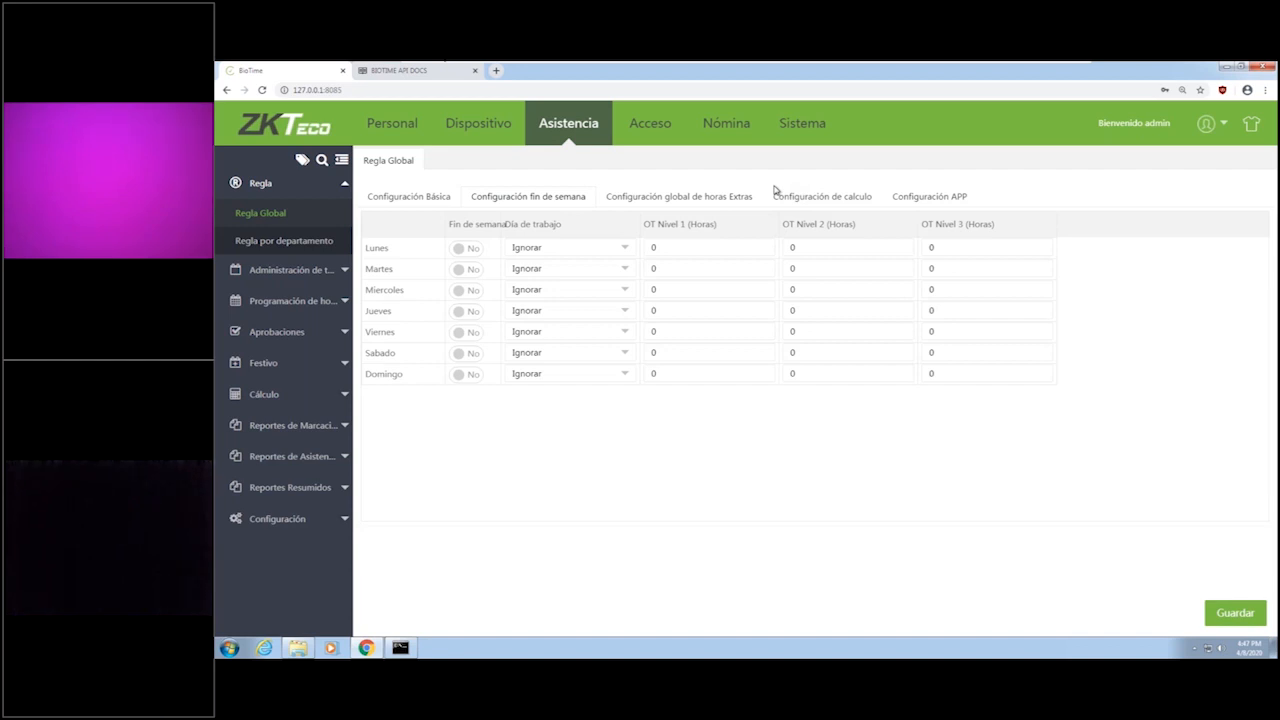
Examine the global overtime rule options and keep Calcular HE selected.
click(717, 200)
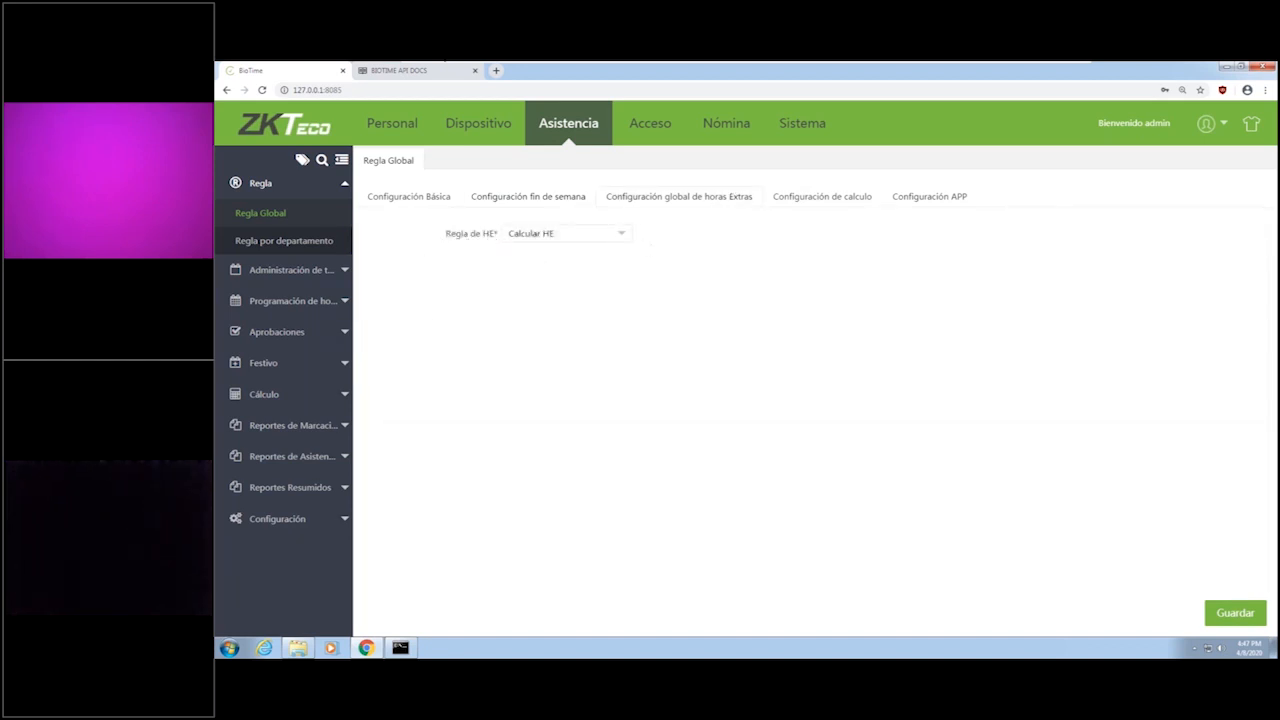
click(571, 235)
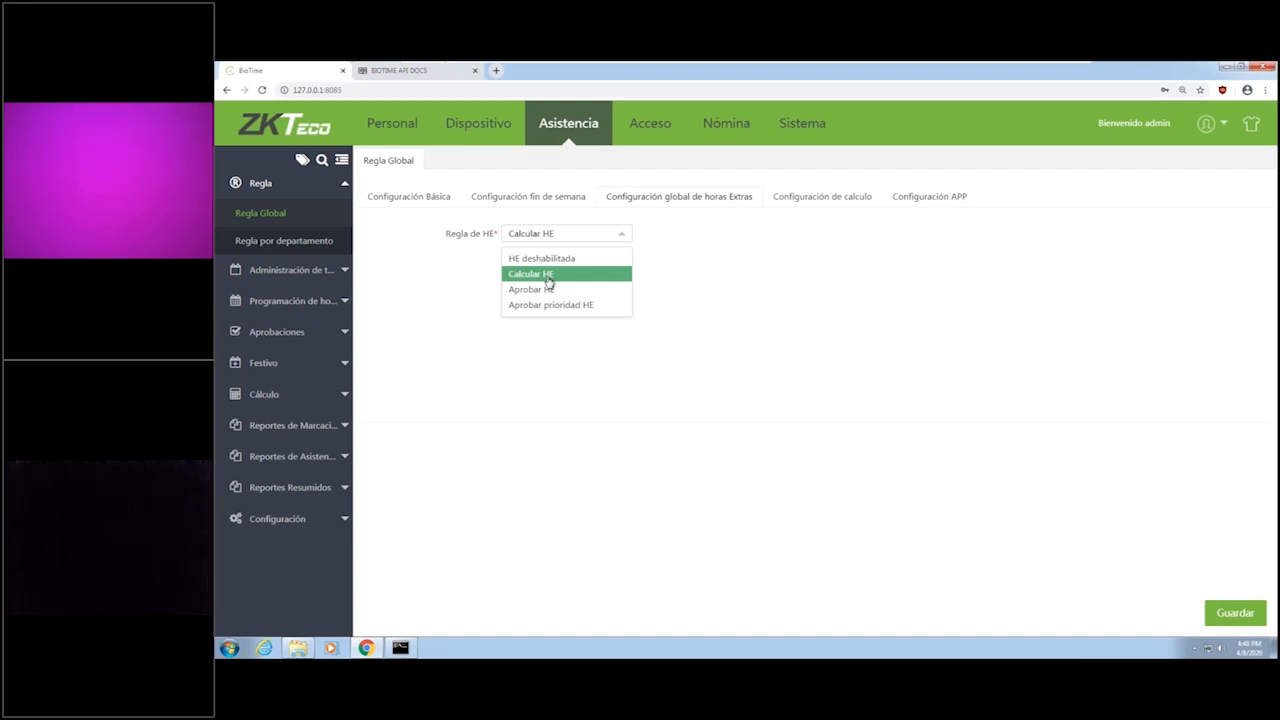
click(548, 282)
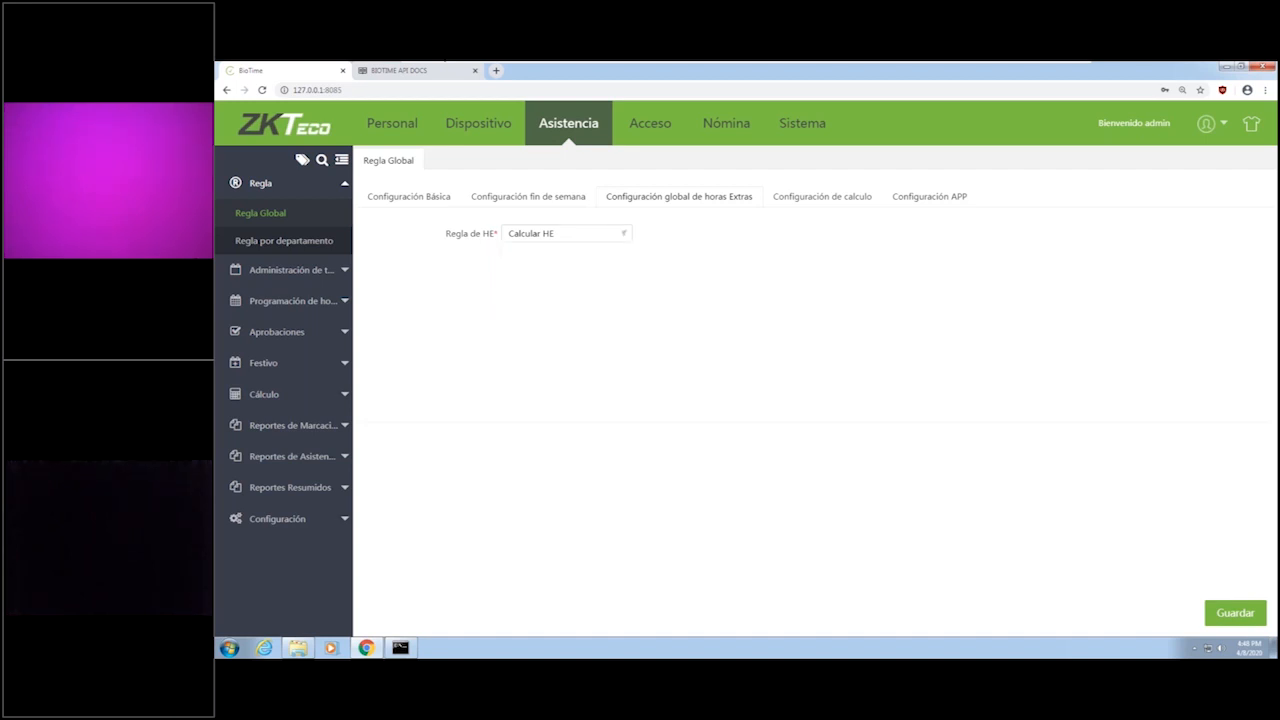
Review the global rule's calculation and APP settings, keeping No completado for forgotten check-ins, and view the department rules.
click(786, 203)
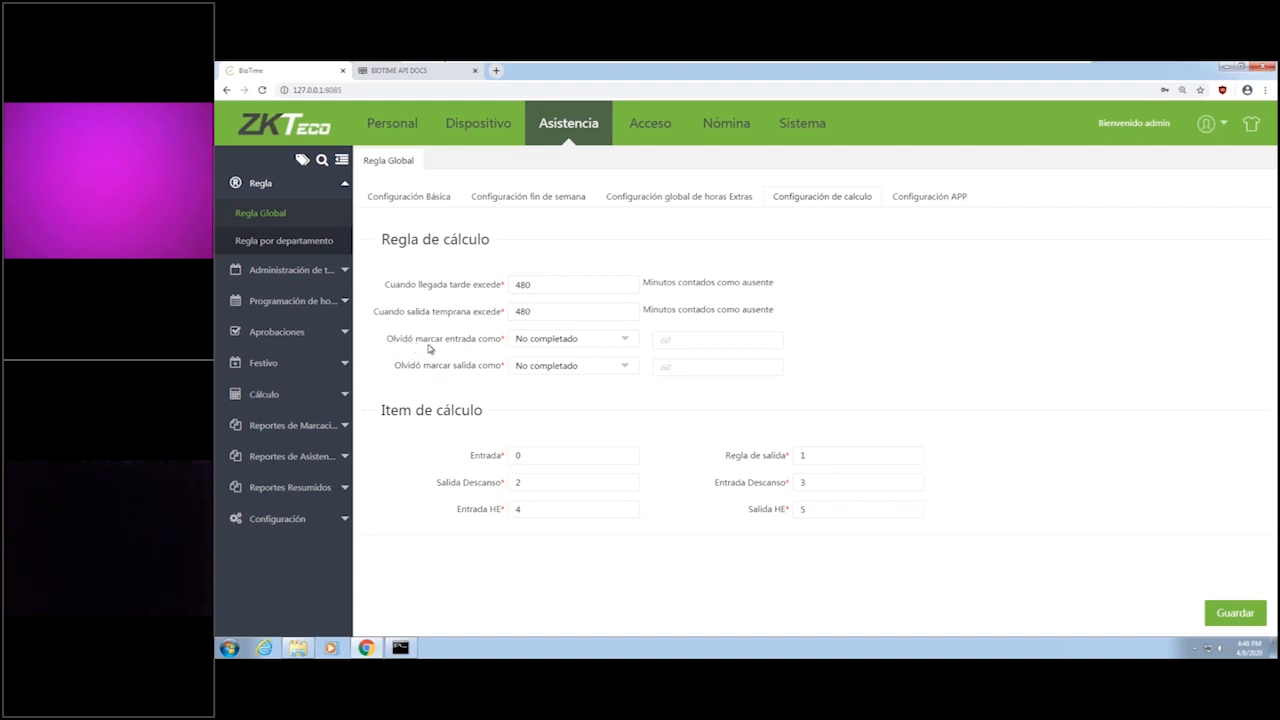
click(596, 345)
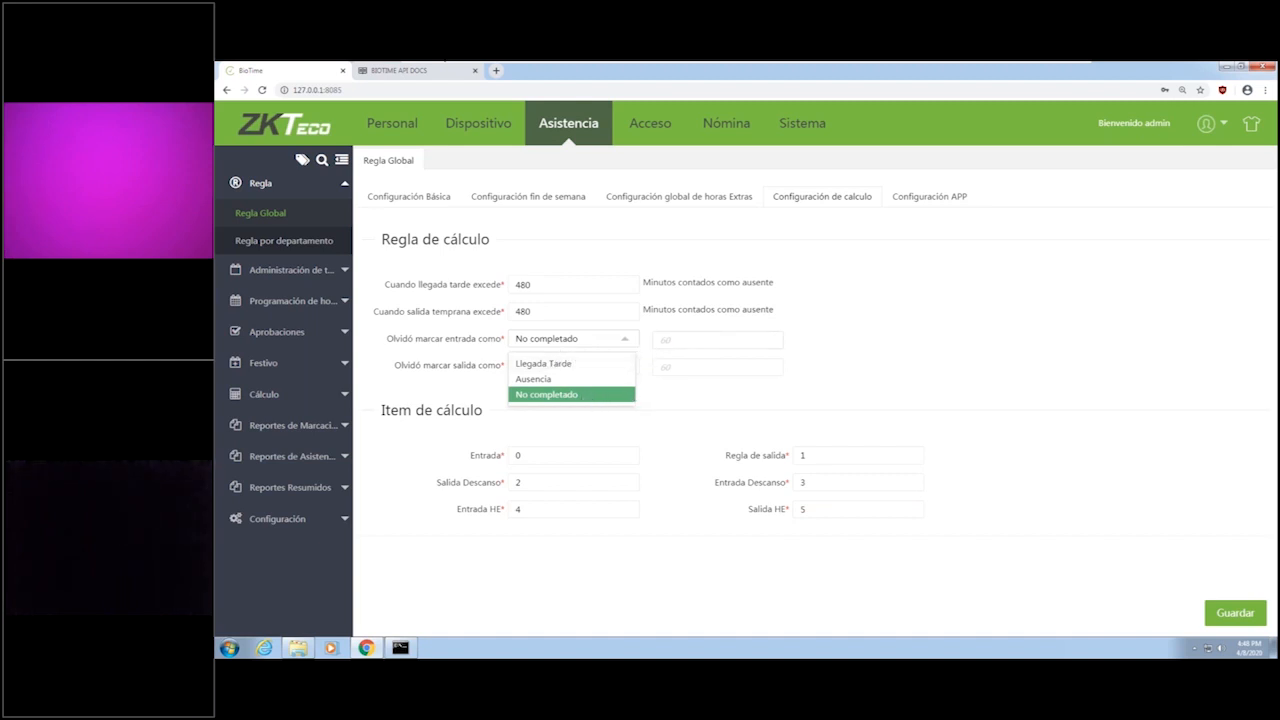
click(586, 396)
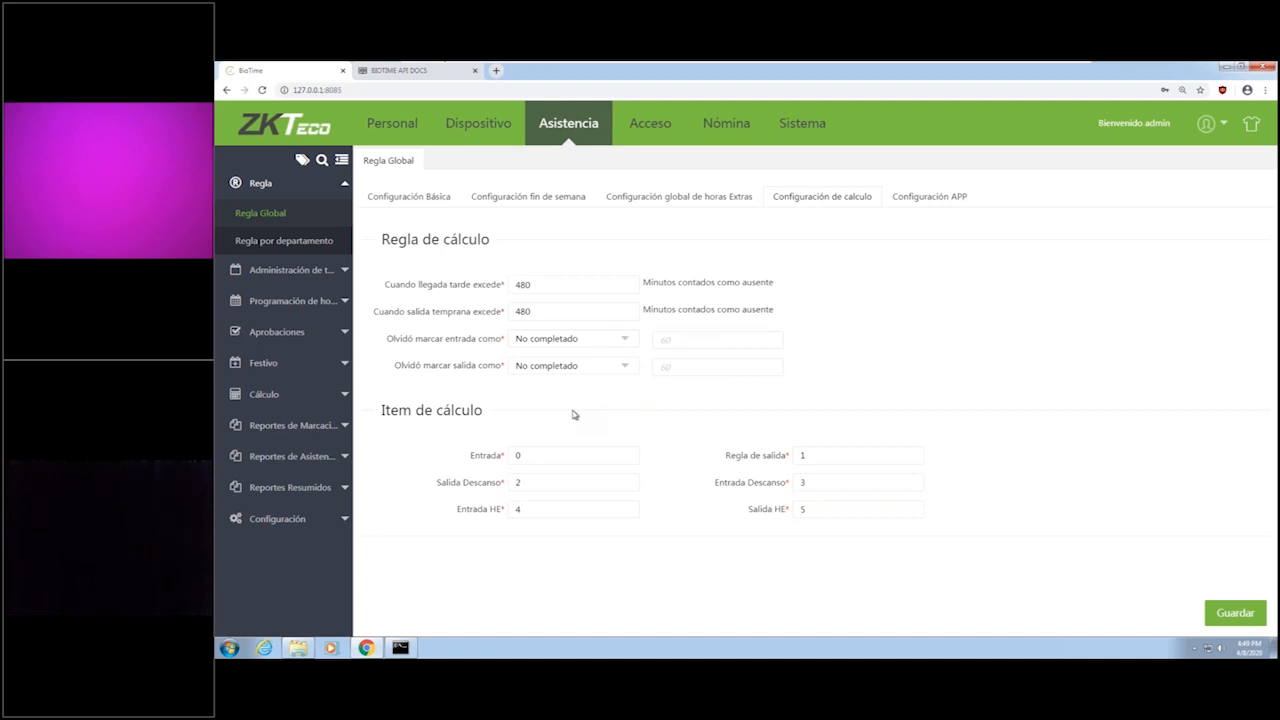
click(956, 199)
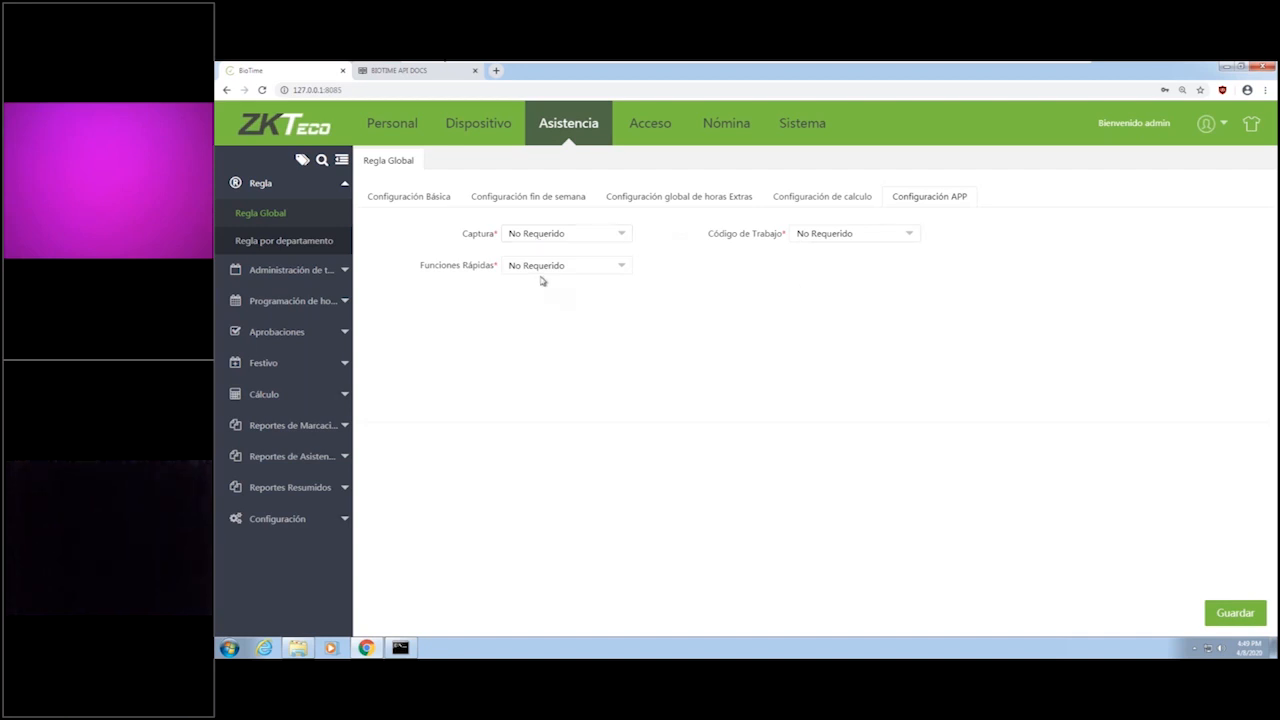
click(278, 243)
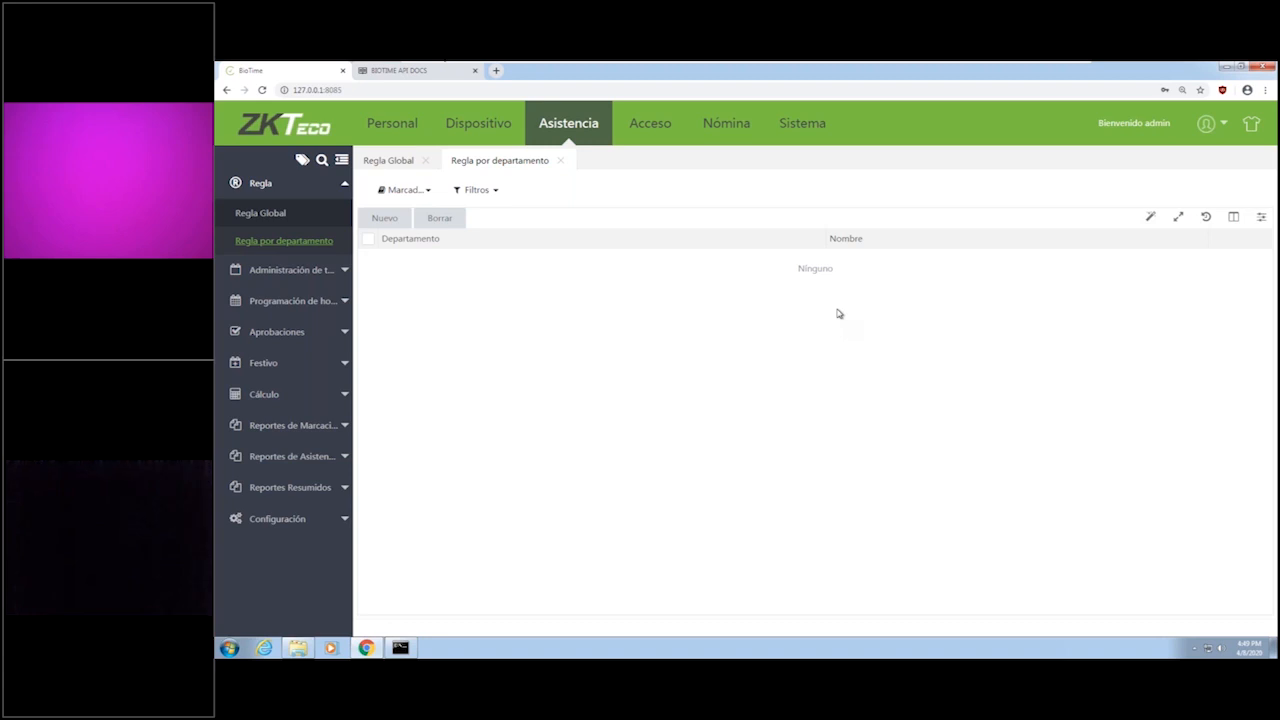
click(386, 220)
Create a new break named Comida with start time 14:00:00 and end time 15:00:00.
click(343, 271)
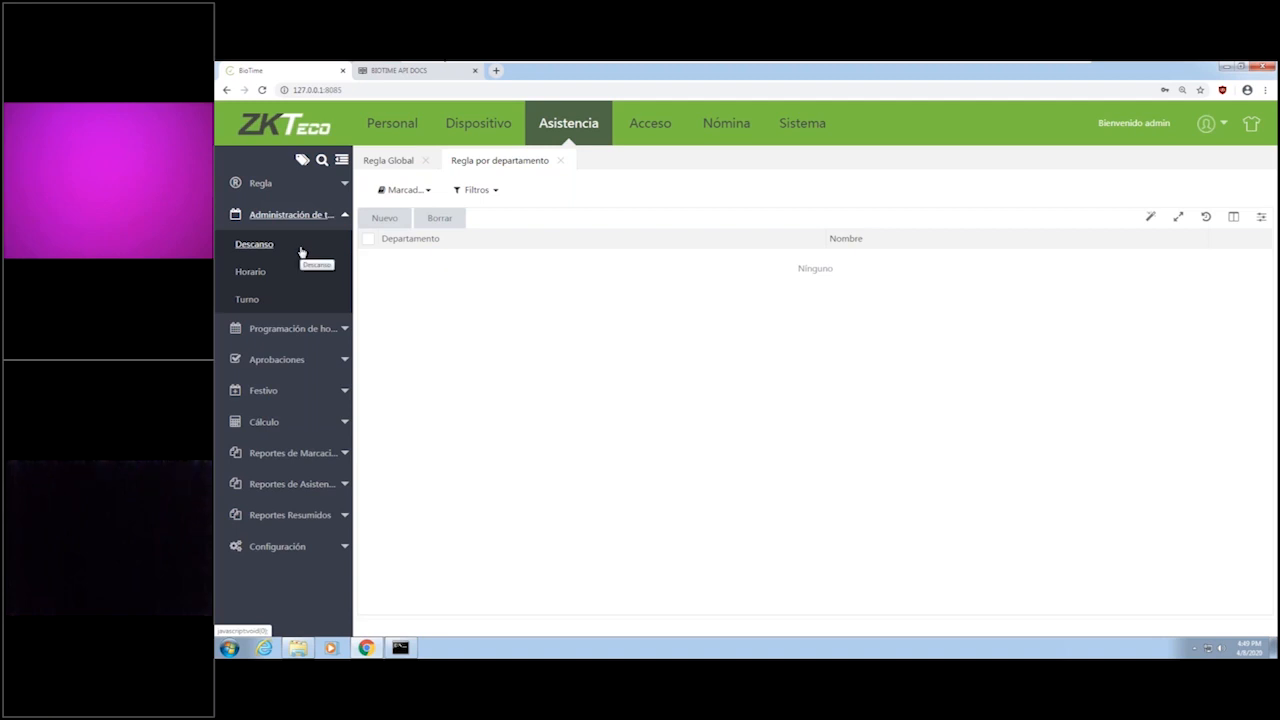
click(268, 247)
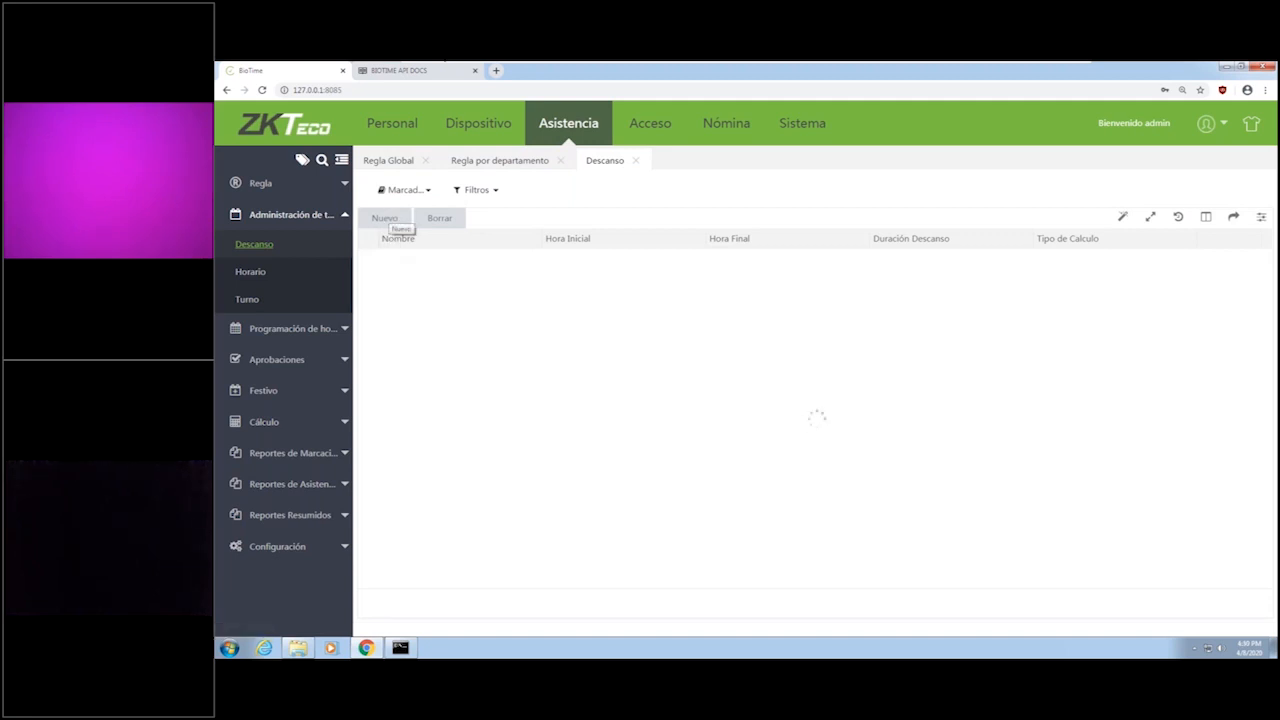
click(395, 220)
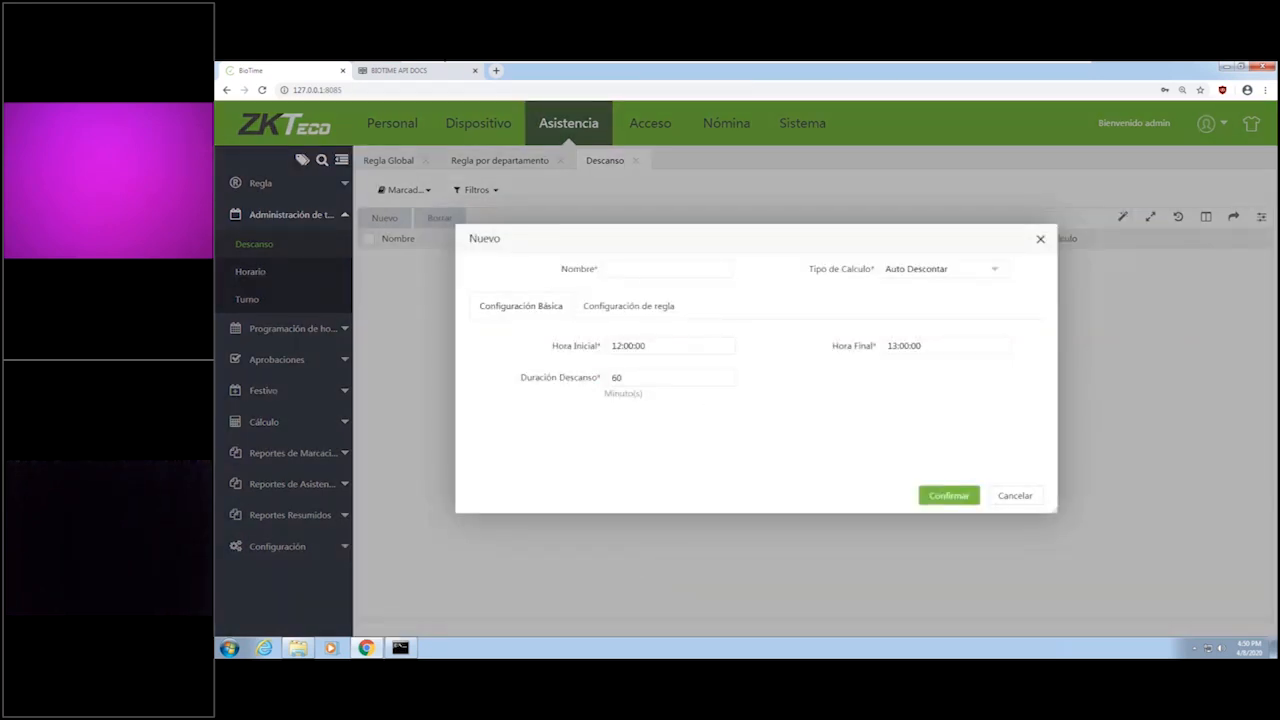
click(646, 268)
text(Comida)
click(616, 345)
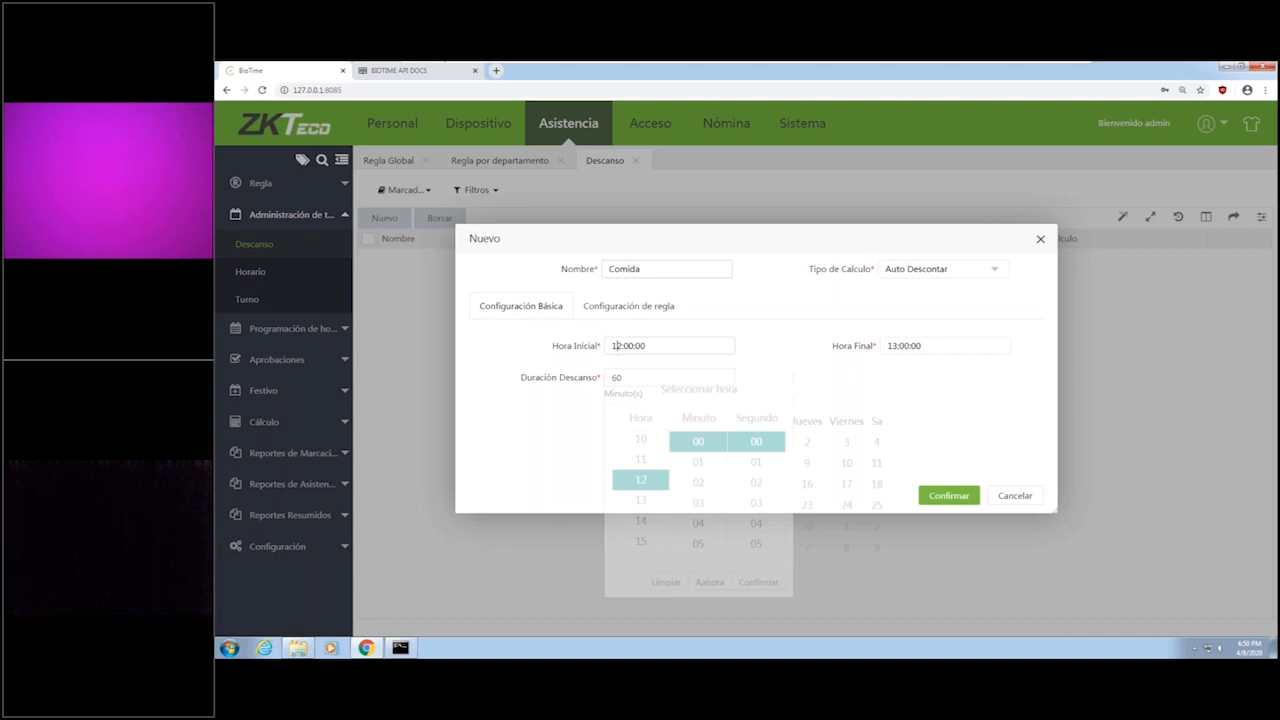
click(646, 514)
click(760, 568)
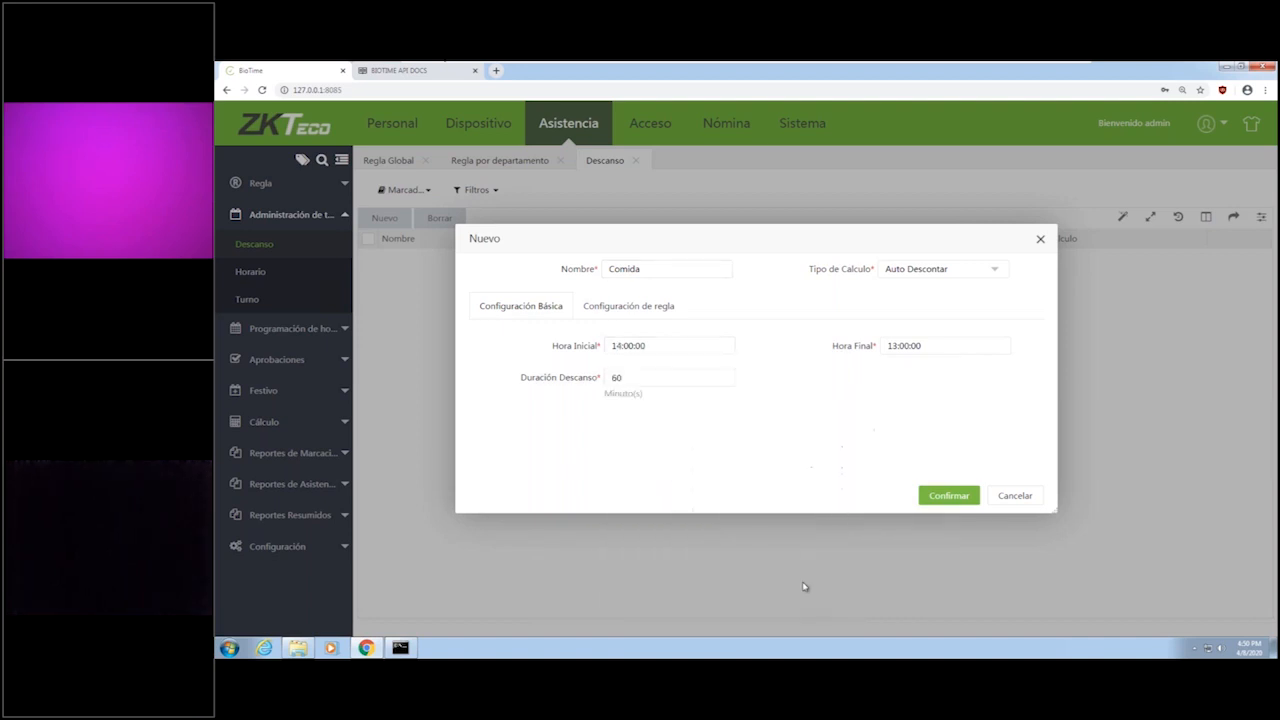
click(945, 345)
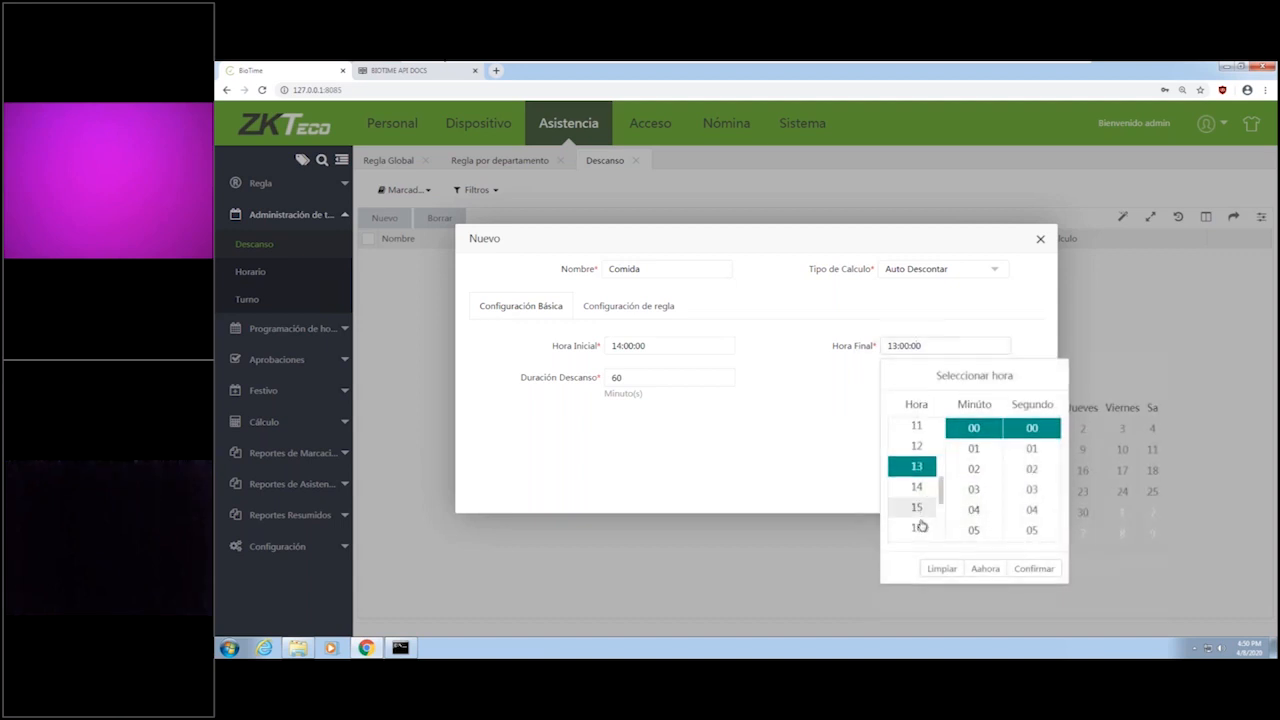
click(1044, 569)
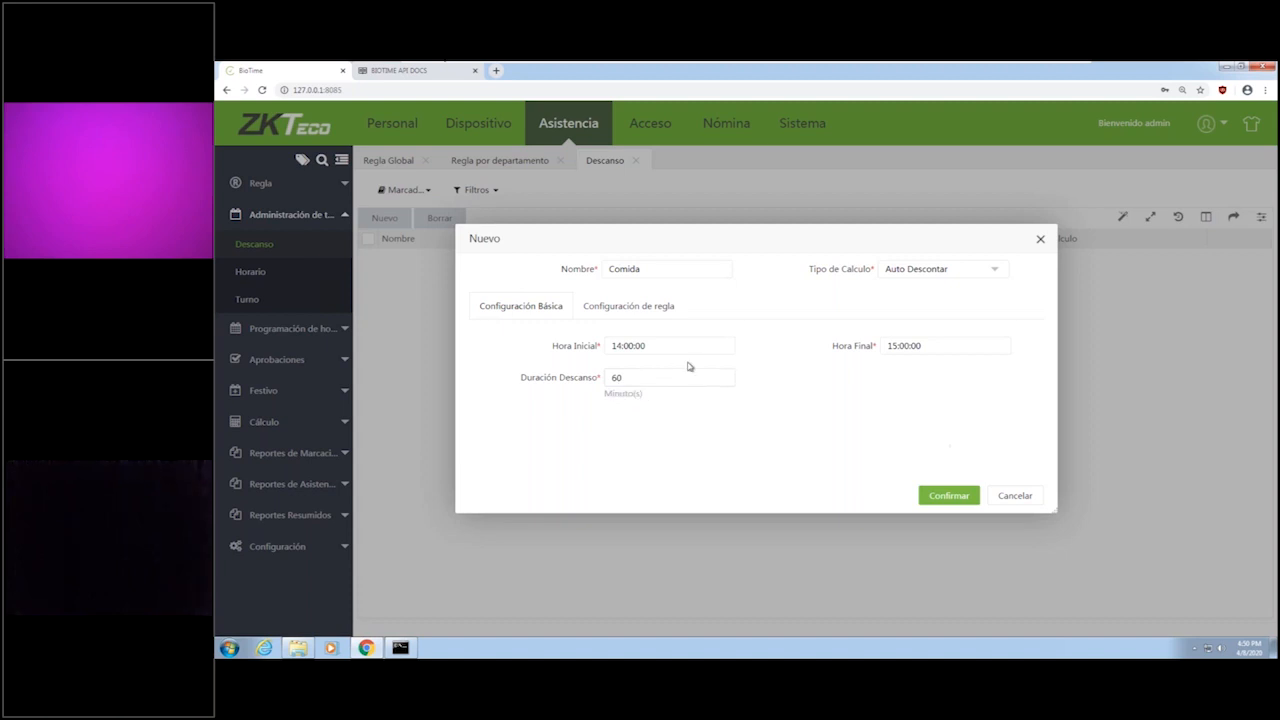
Keep Auto Descontar as the Comida break's calculation type, review its rule settings, and save the break.
click(943, 272)
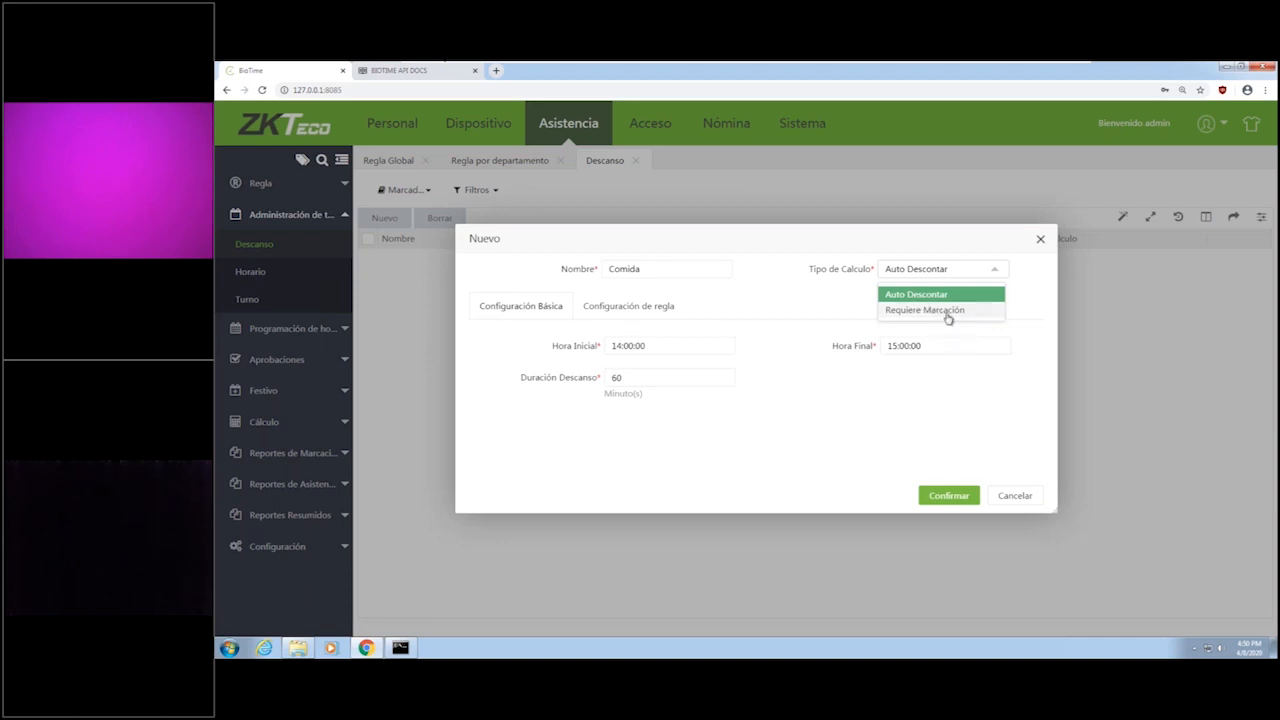
click(941, 298)
click(591, 310)
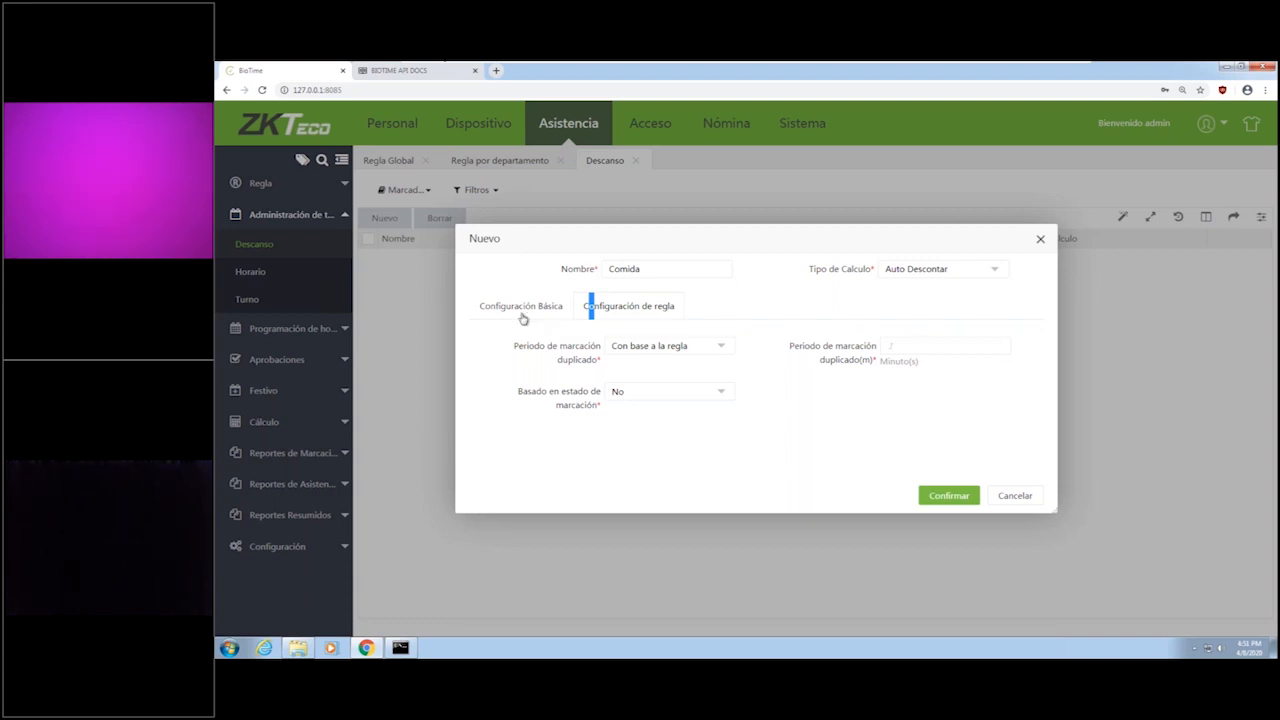
click(525, 318)
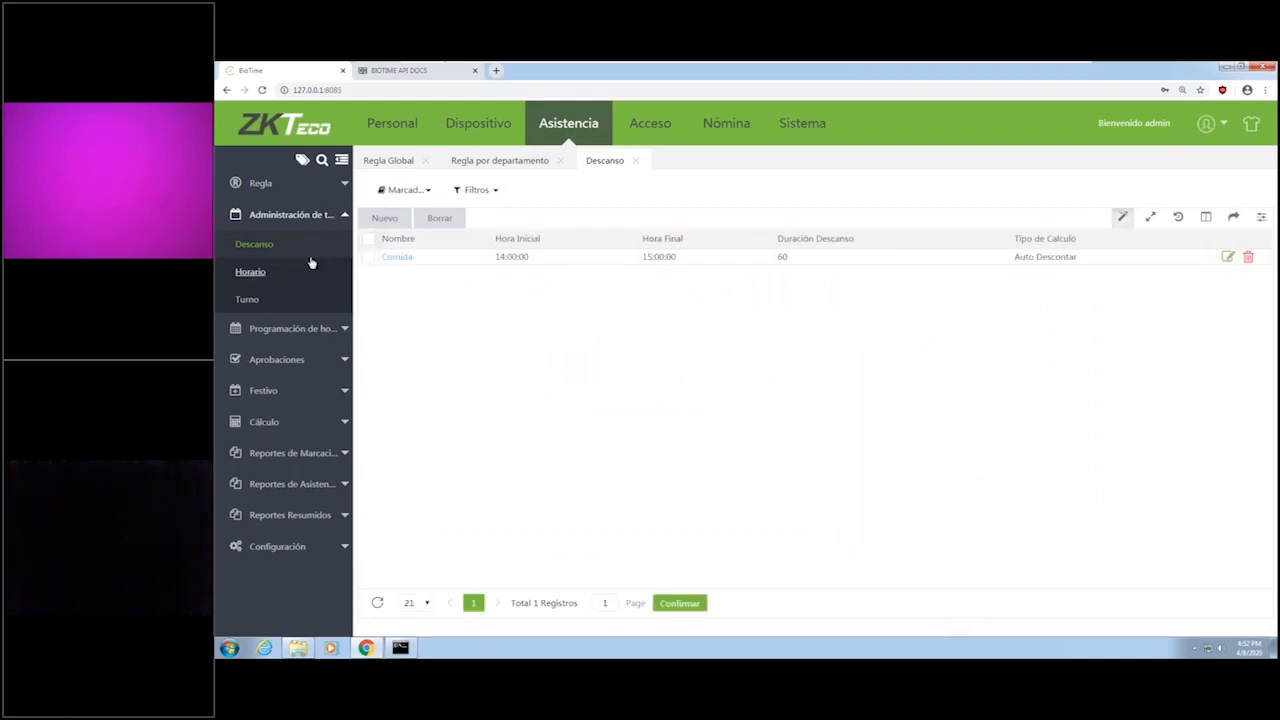
Open the Horario 1 timetable for editing.
click(251, 272)
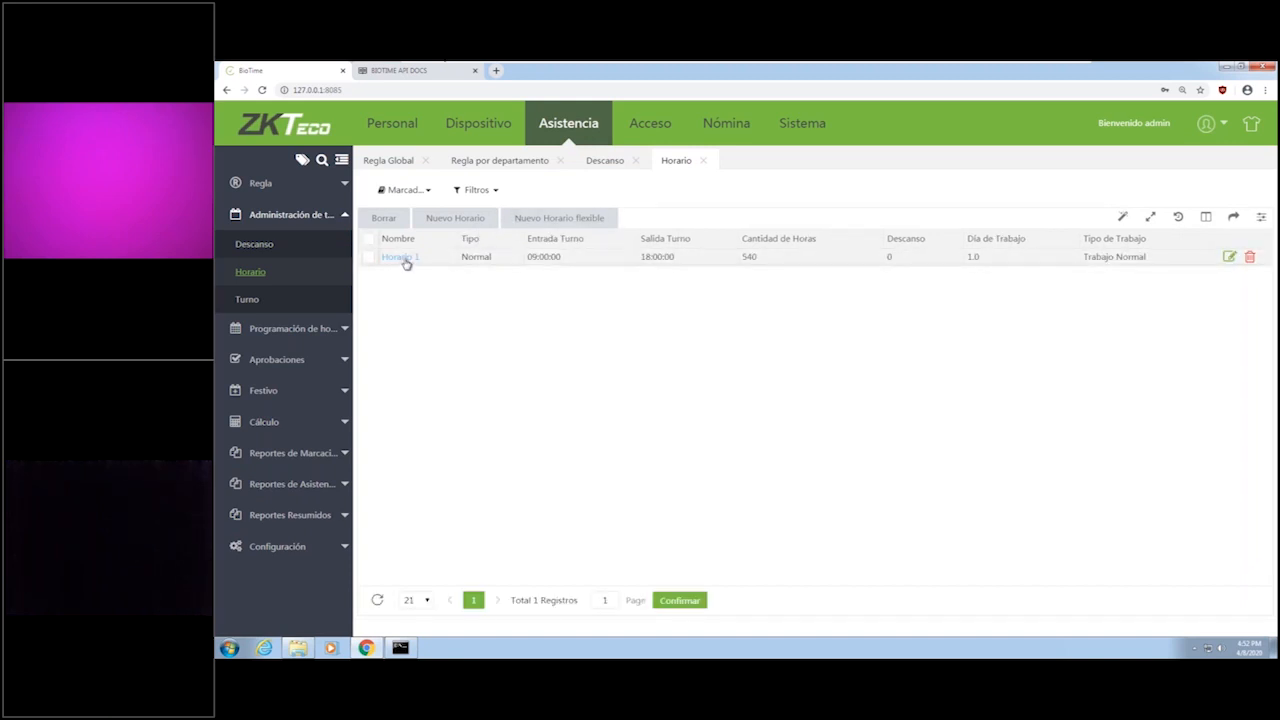
click(403, 259)
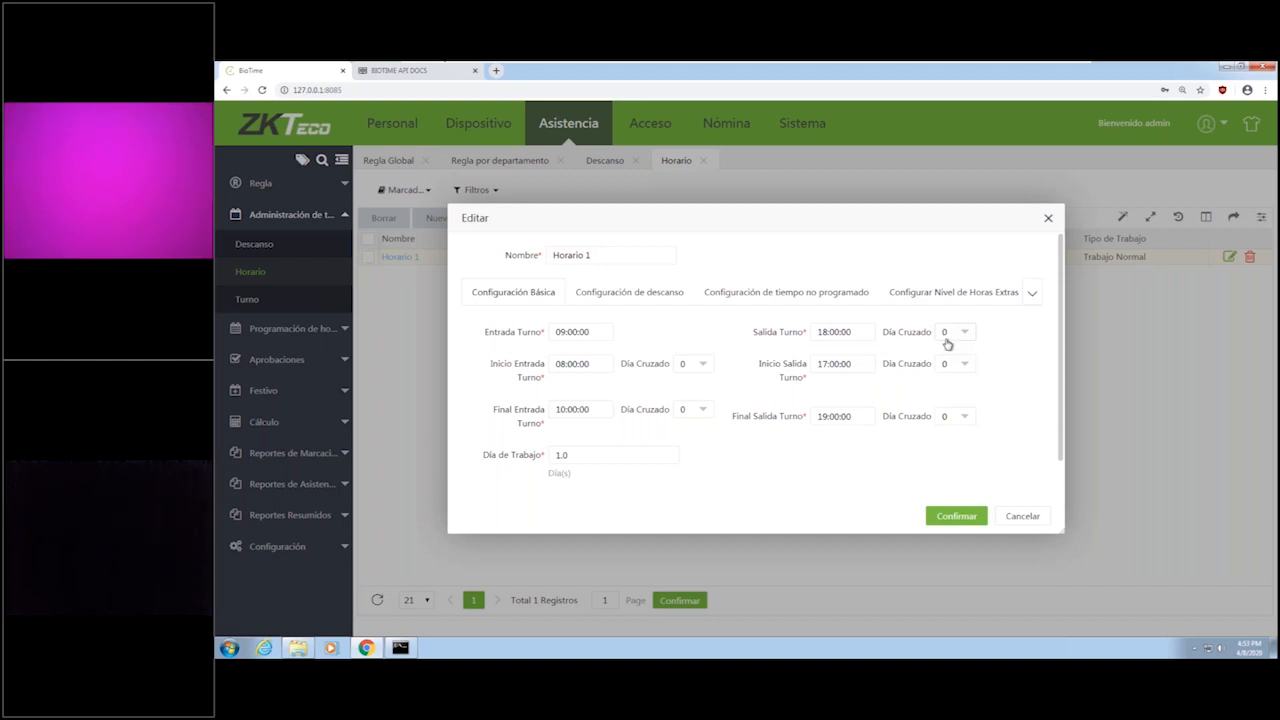
Try a Día Cruzado value of 1 for the Horario 1 shift exit and restore the original value.
click(961, 341)
click(955, 372)
click(557, 332)
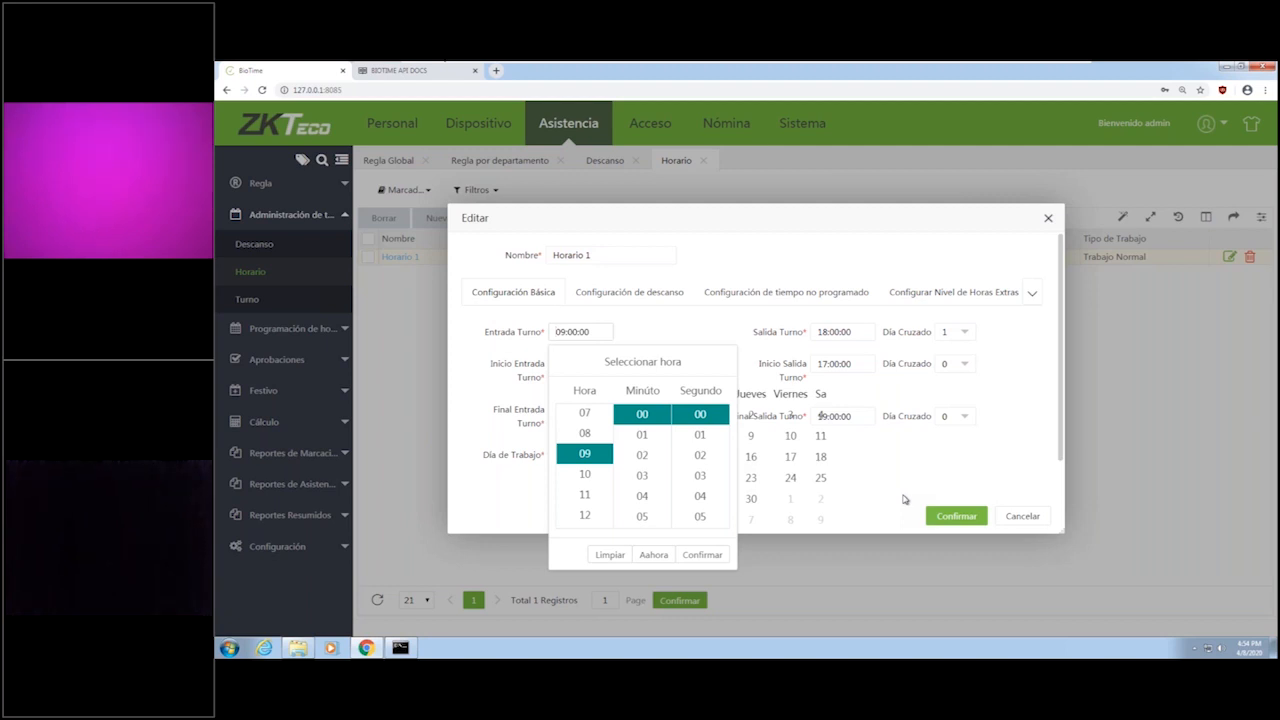
click(966, 330)
click(962, 336)
click(949, 360)
Assign the Comida break to Horario 1 and set the minimum early-entry and late-exit minutes to 0, keeping Mover a Trabajo Normal.
click(620, 295)
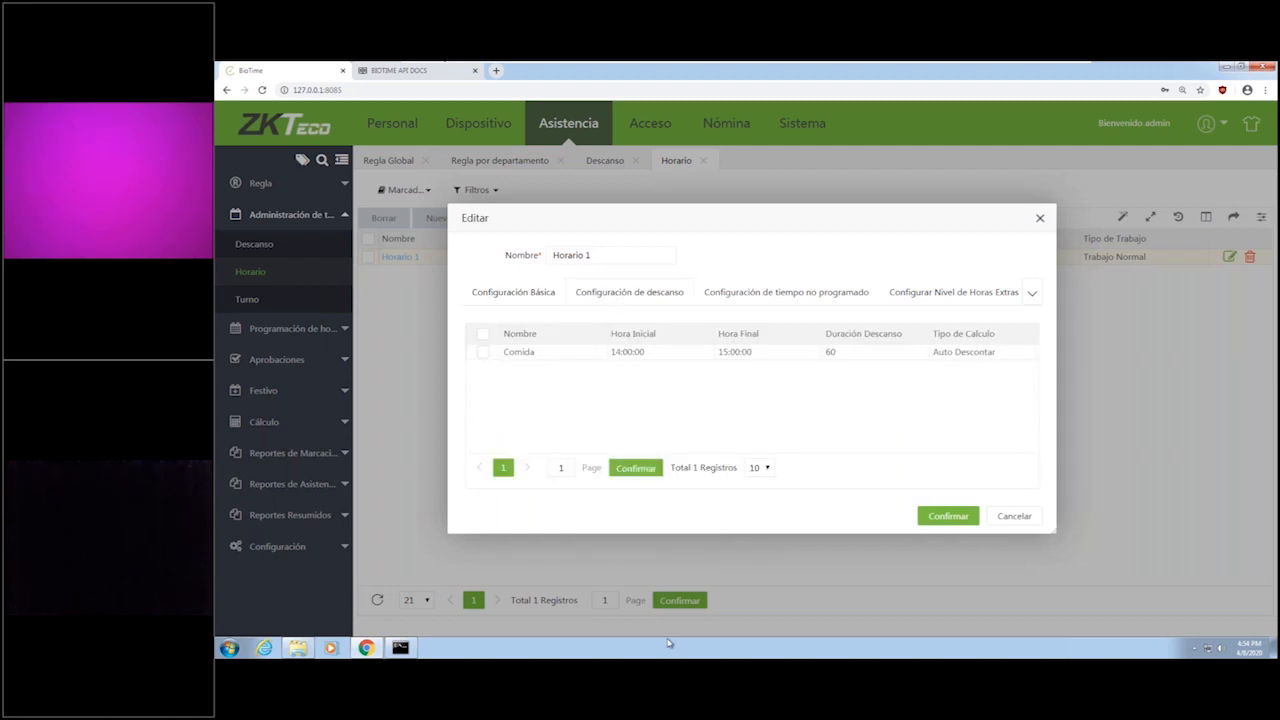
click(483, 352)
click(786, 292)
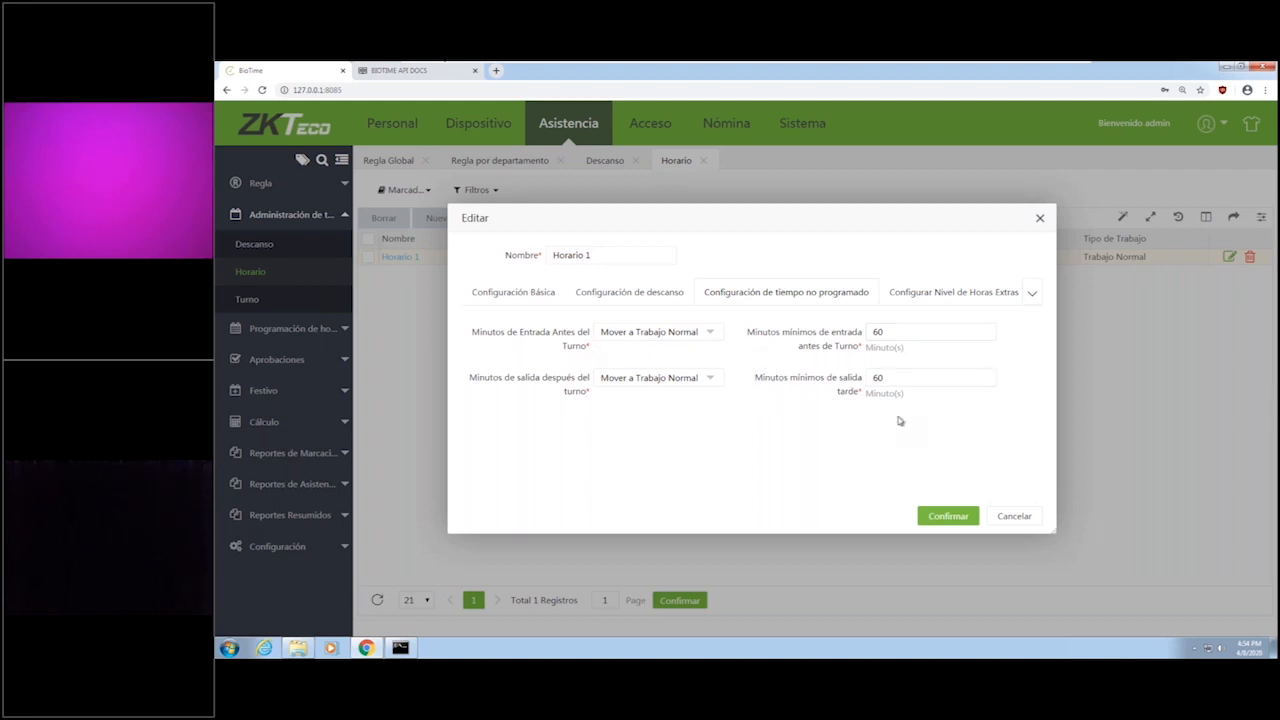
double_click(921, 331)
text(0)
key(Tab)
text(0)
click(702, 332)
click(702, 335)
click(702, 335)
click(703, 336)
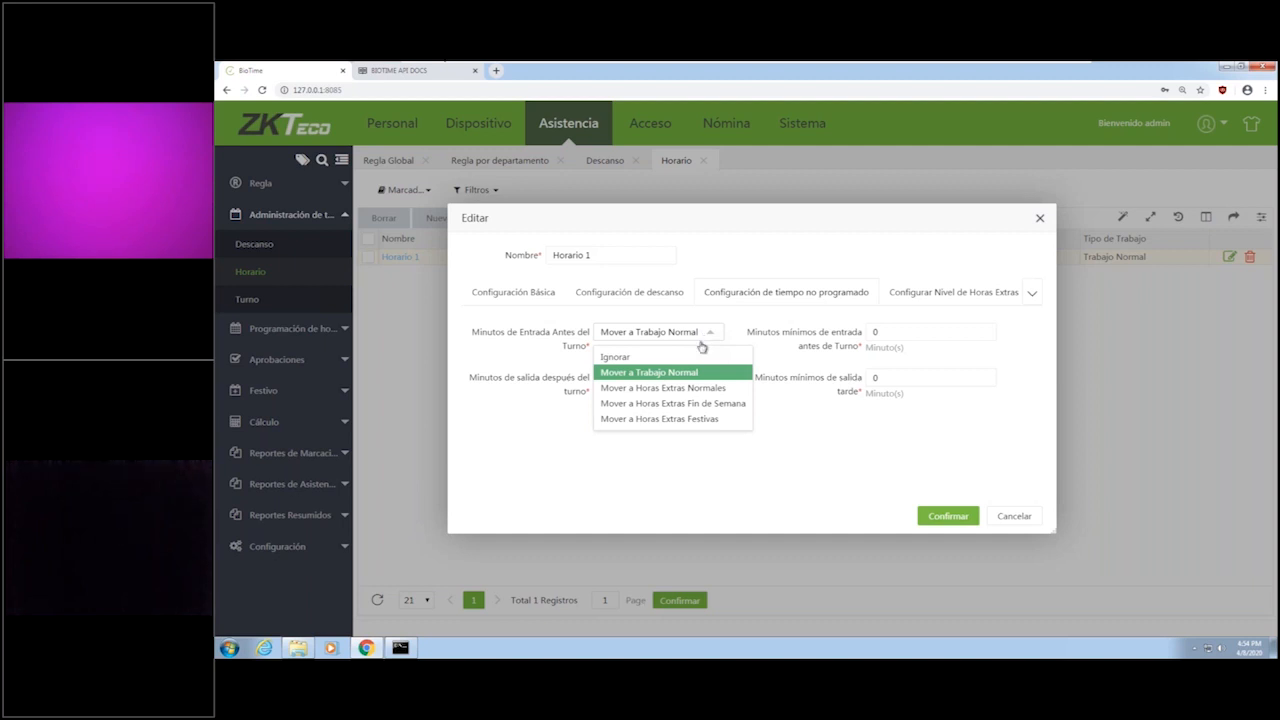
click(670, 373)
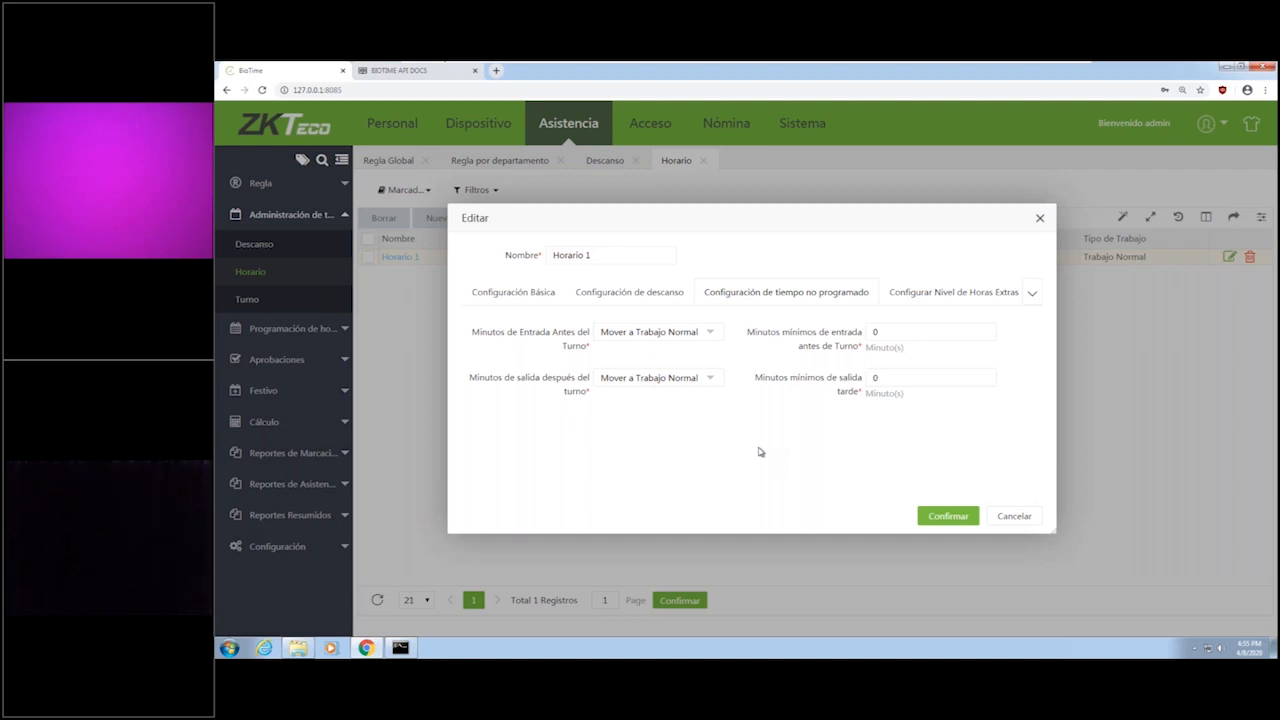
Set Horario 1's overtime level to Depende del Tiempo Trabajado, review its rule settings, and save the timetable.
click(989, 296)
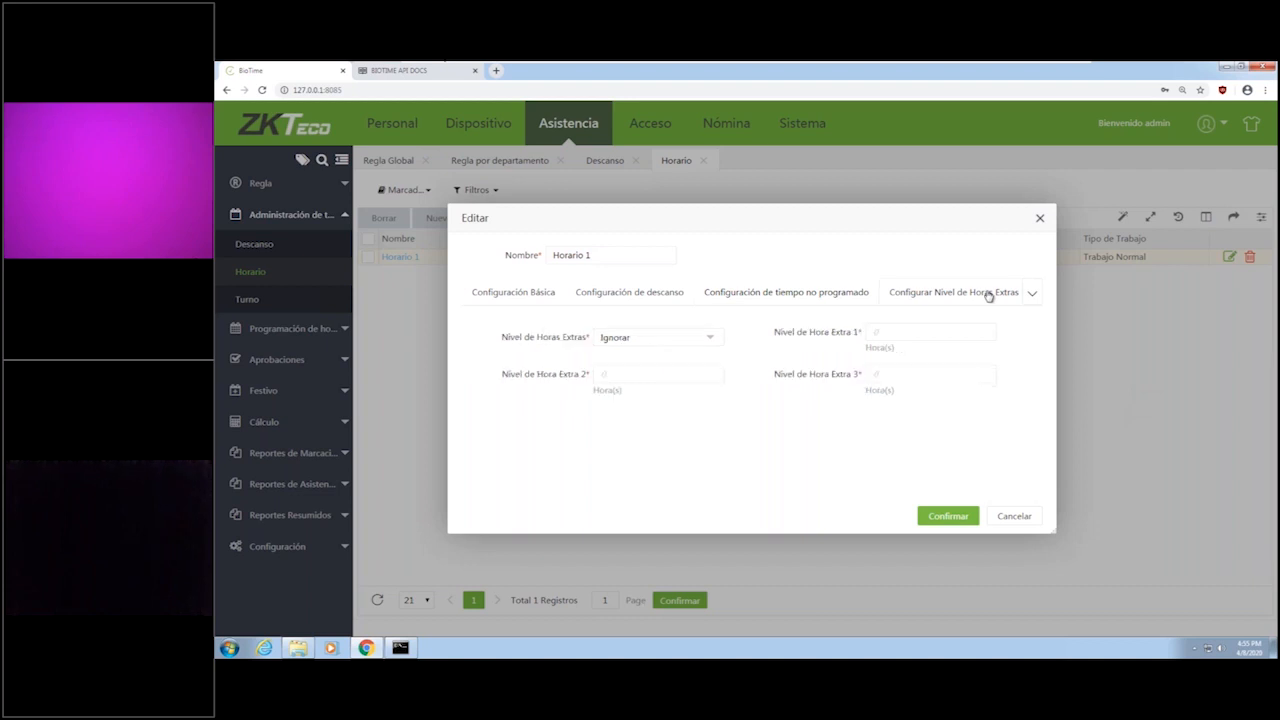
click(662, 340)
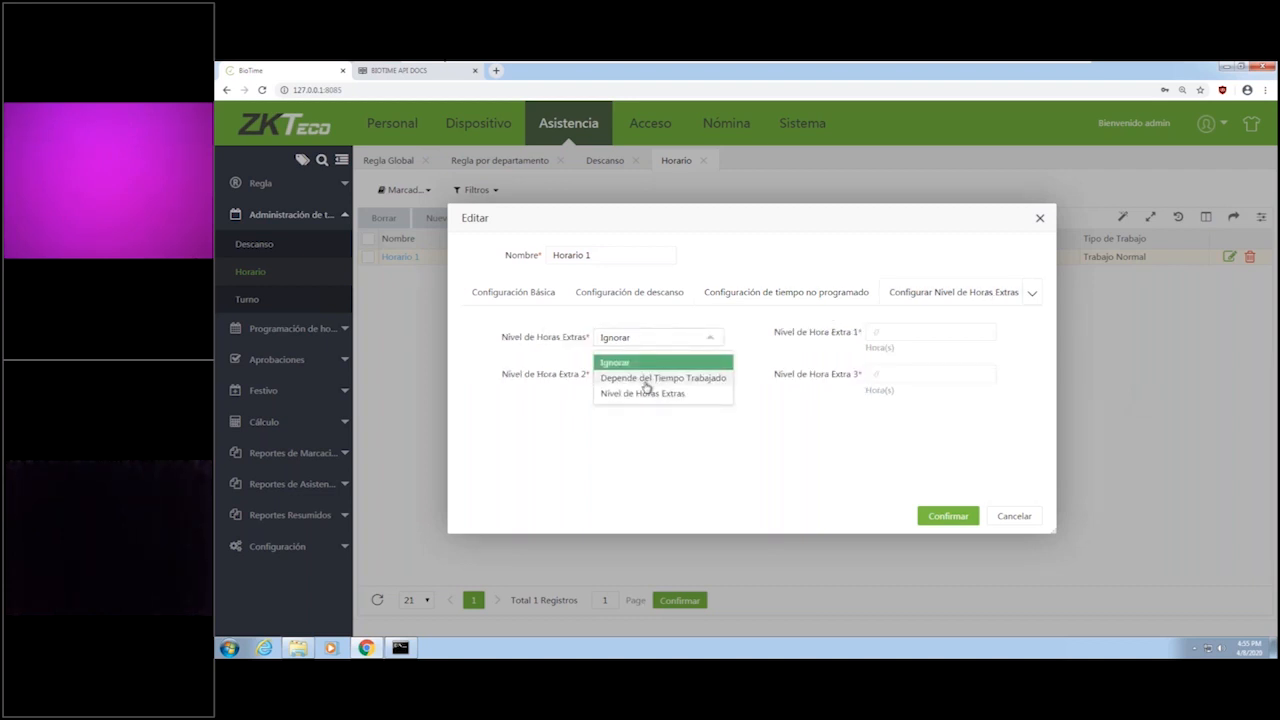
click(663, 378)
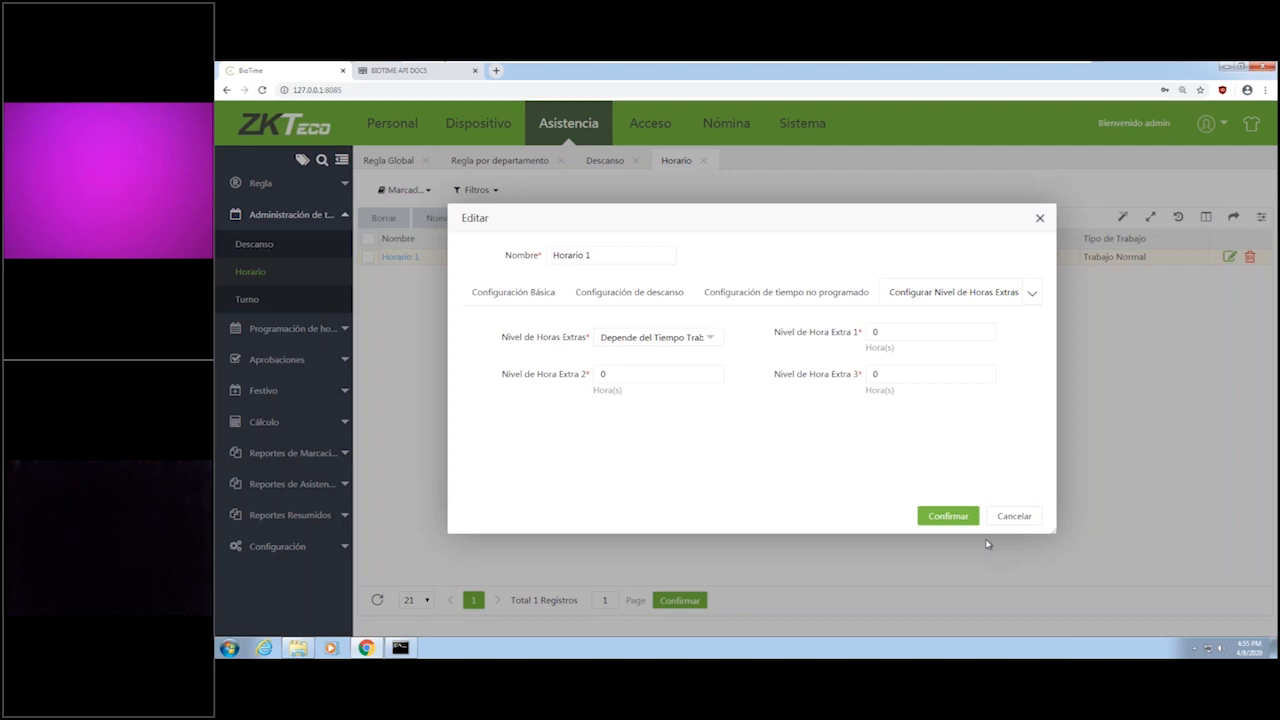
click(1032, 293)
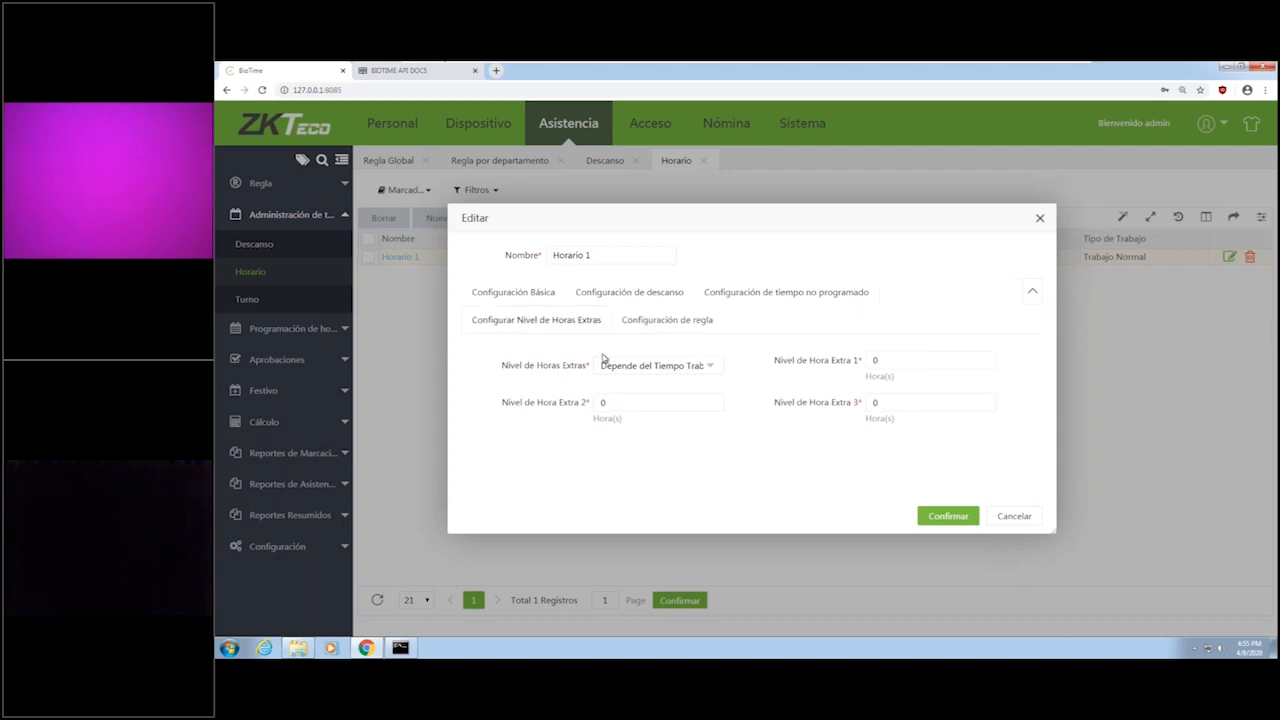
click(676, 322)
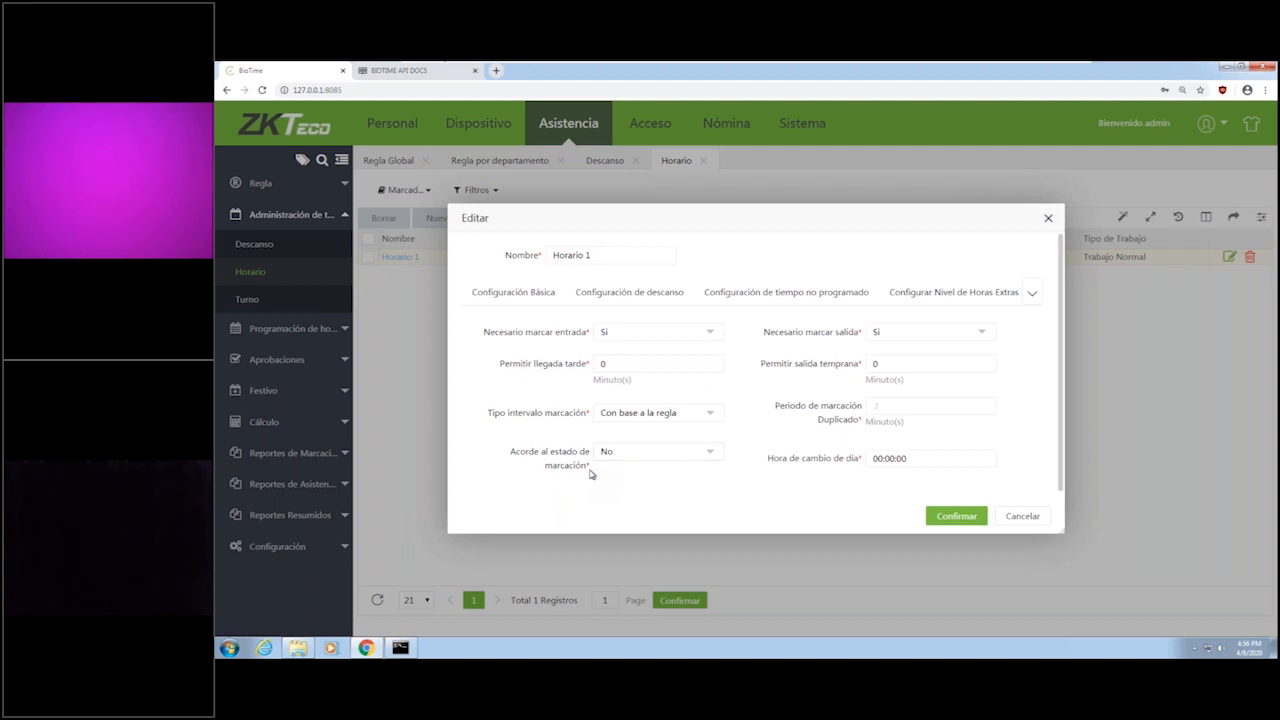
click(945, 514)
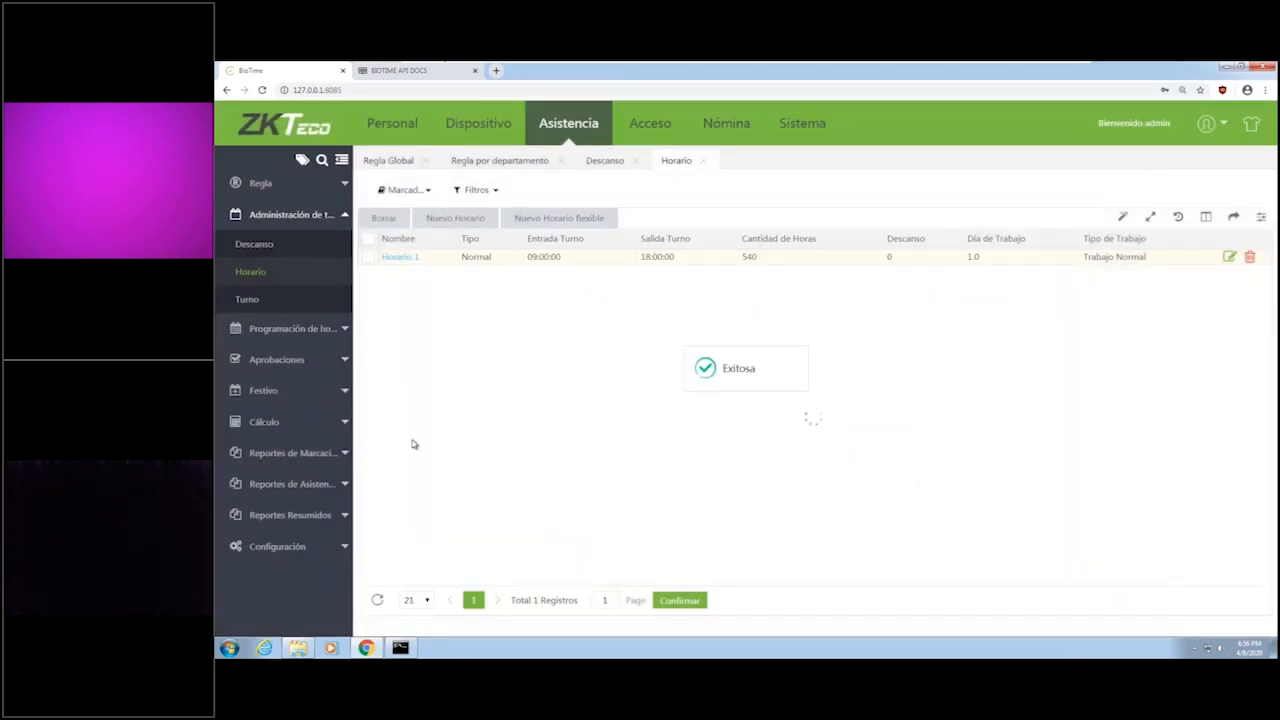
Edit Turno 1 to select Horario 1, enable Turno Automático, and save the shift.
click(248, 301)
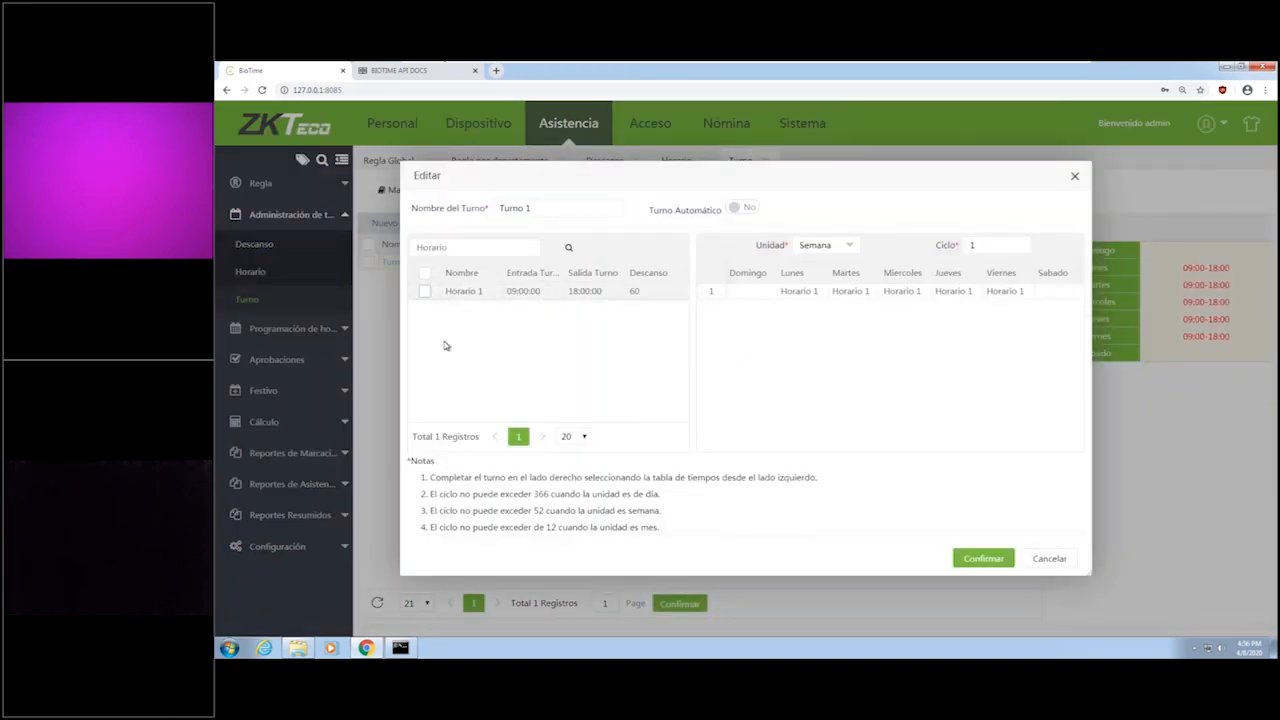
click(423, 293)
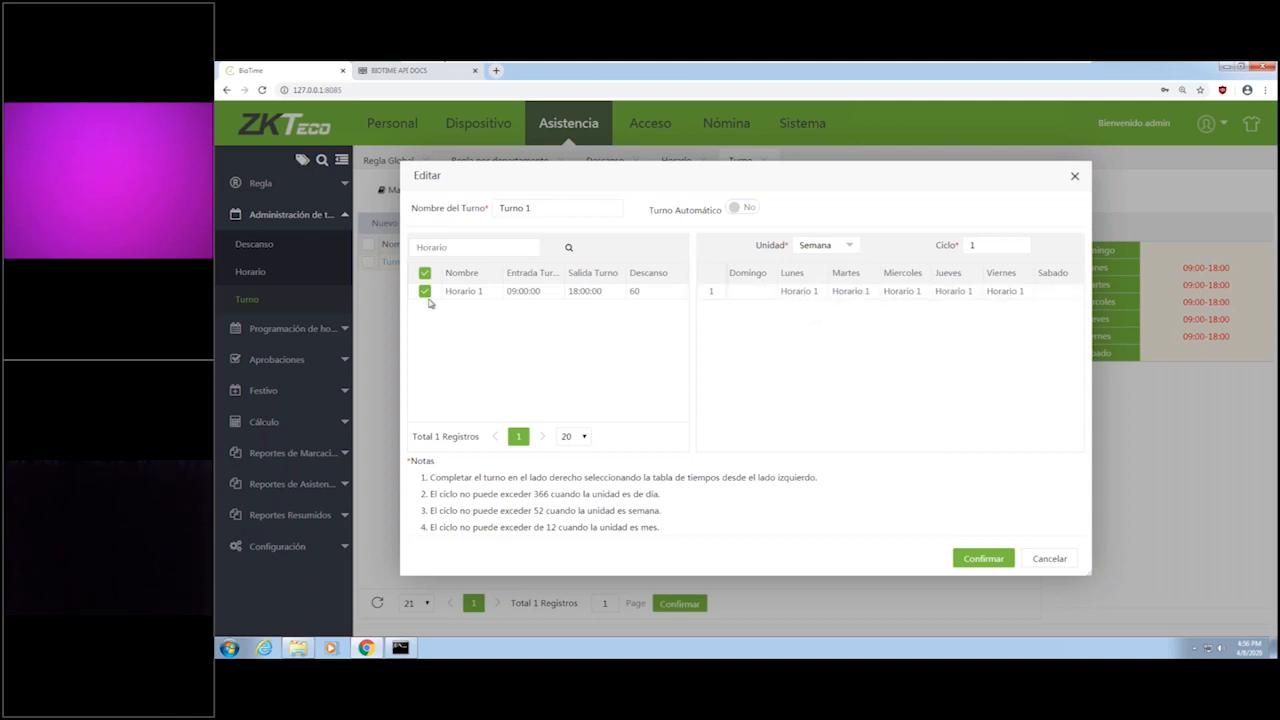
click(743, 212)
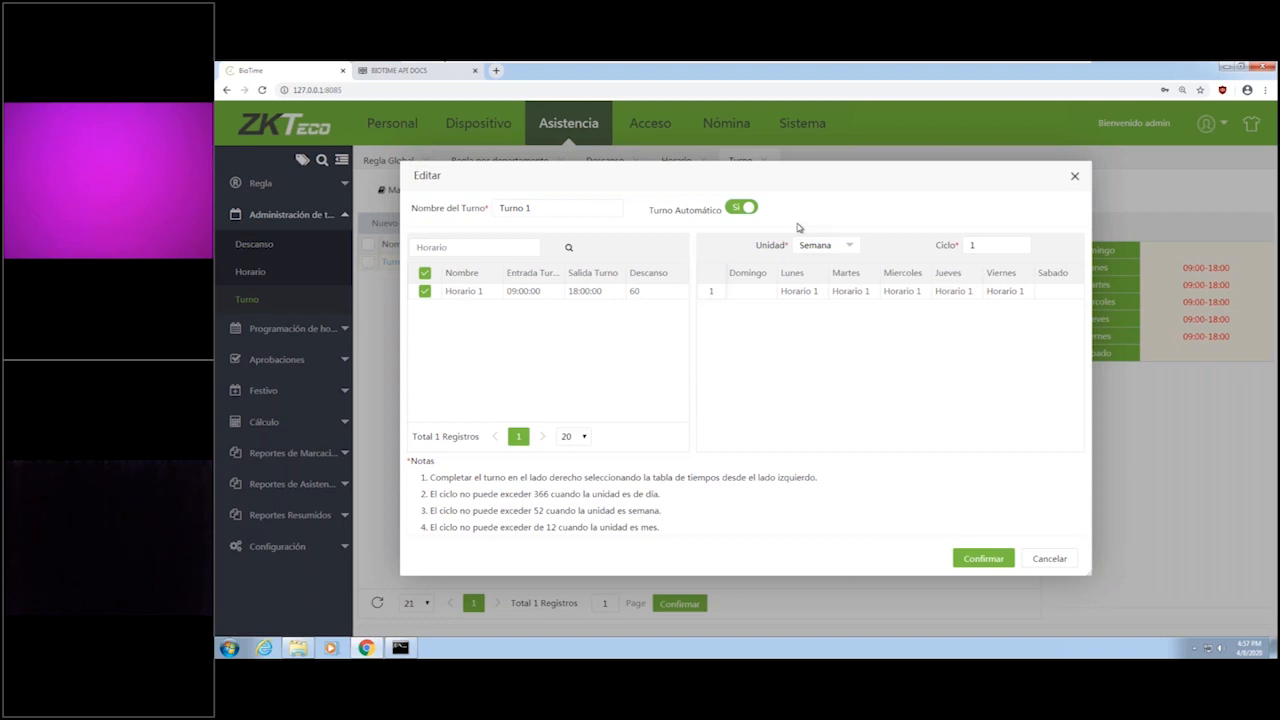
click(983, 558)
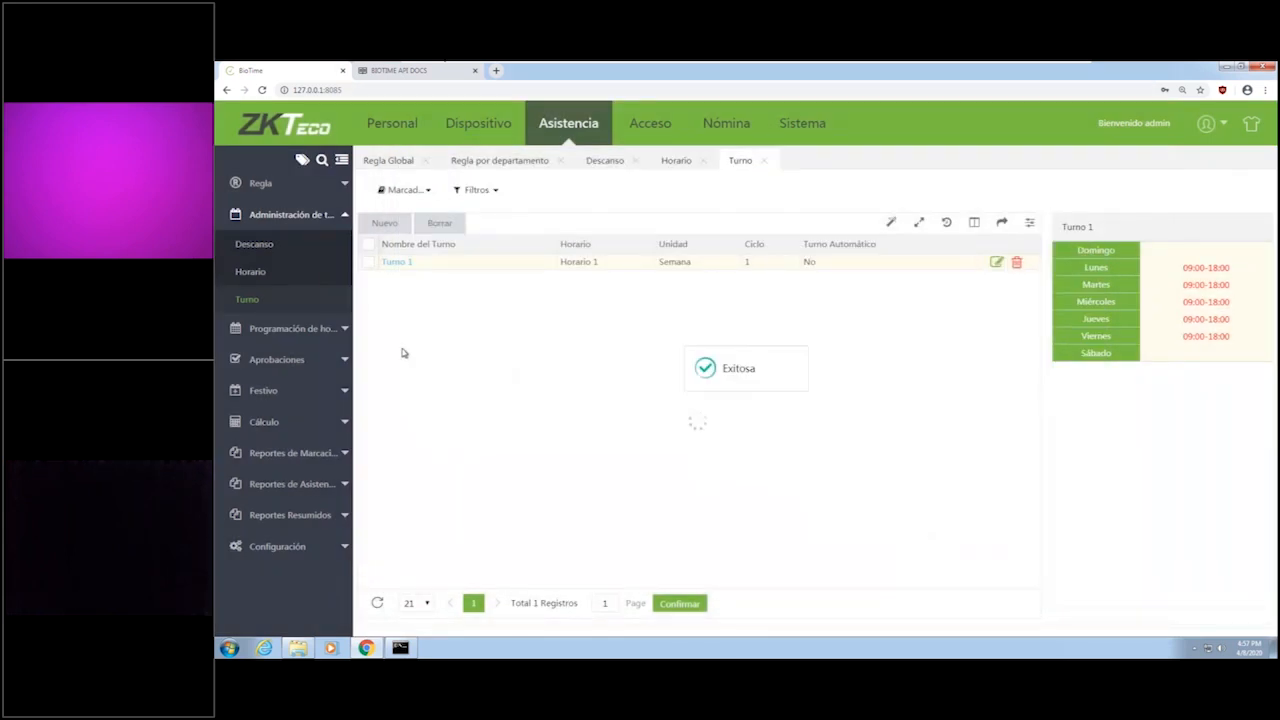
Start a new schedule under Horario por Empleado for the first listed employee and enable the overwrite option.
click(322, 330)
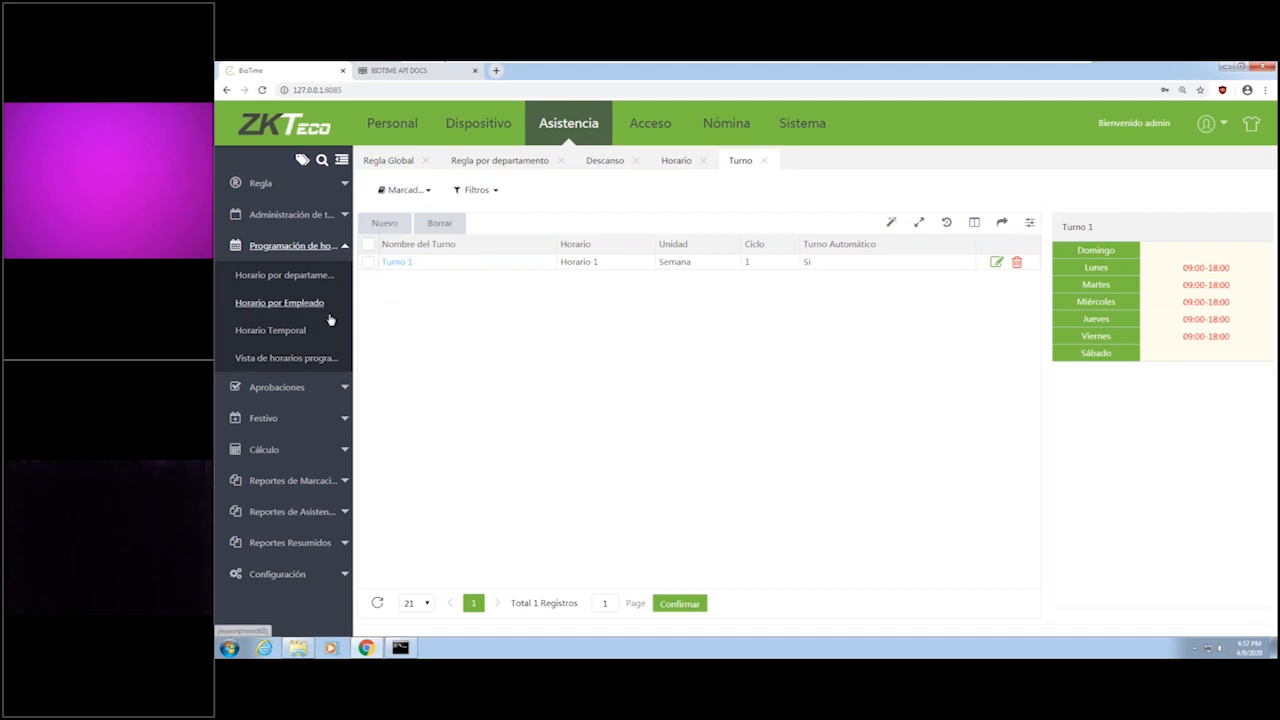
click(300, 303)
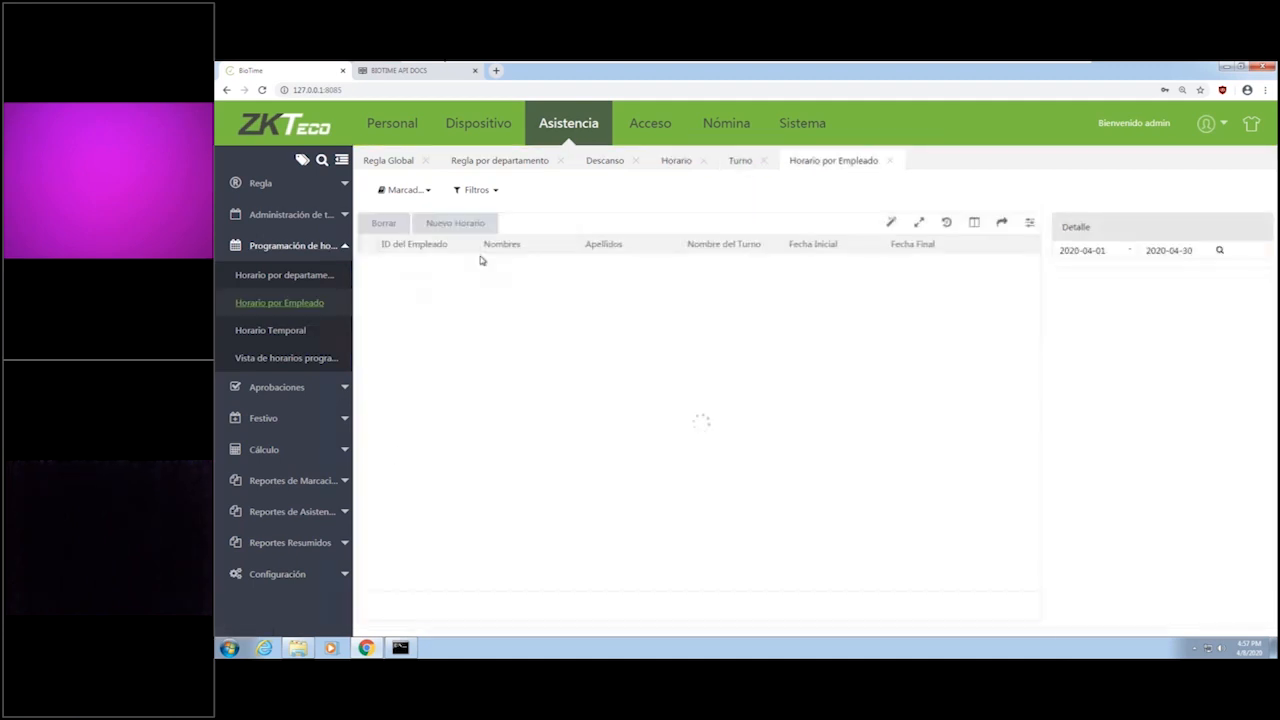
click(478, 226)
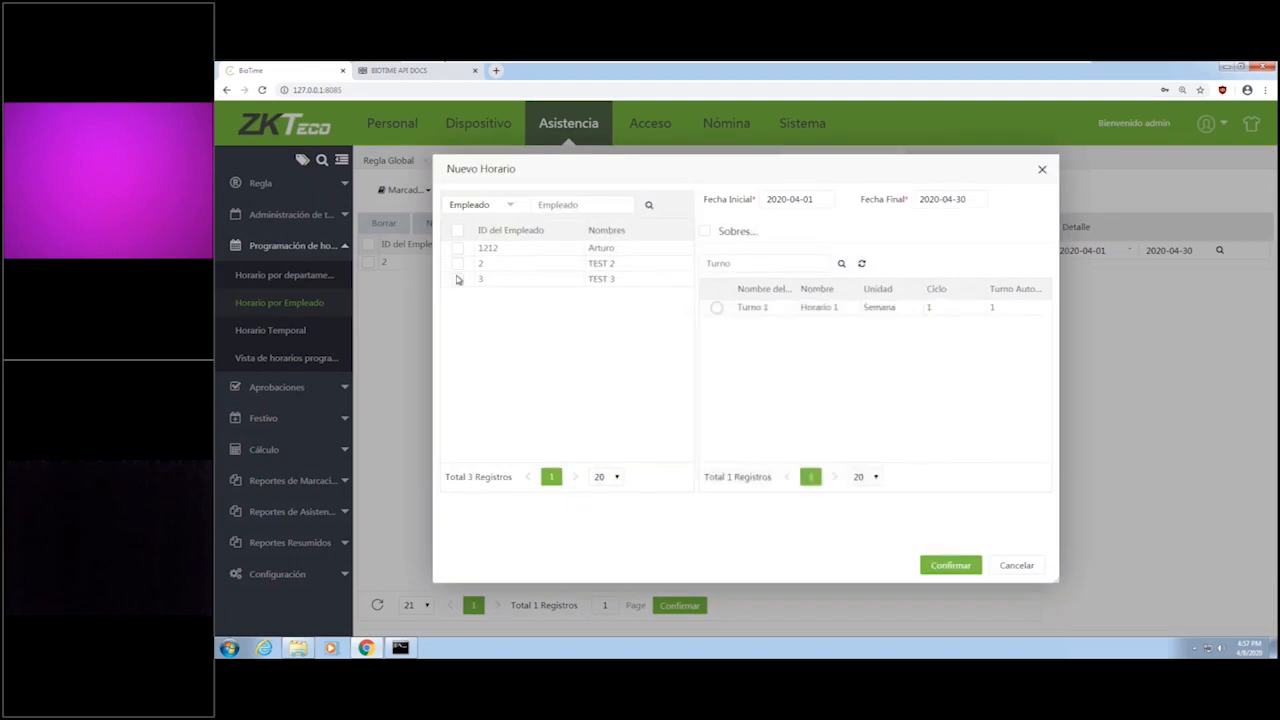
click(457, 248)
click(704, 232)
click(747, 237)
click(706, 234)
Set the schedule's Fecha Final to 2032-04-28, assign Turno 1, and save the employee schedule.
click(973, 199)
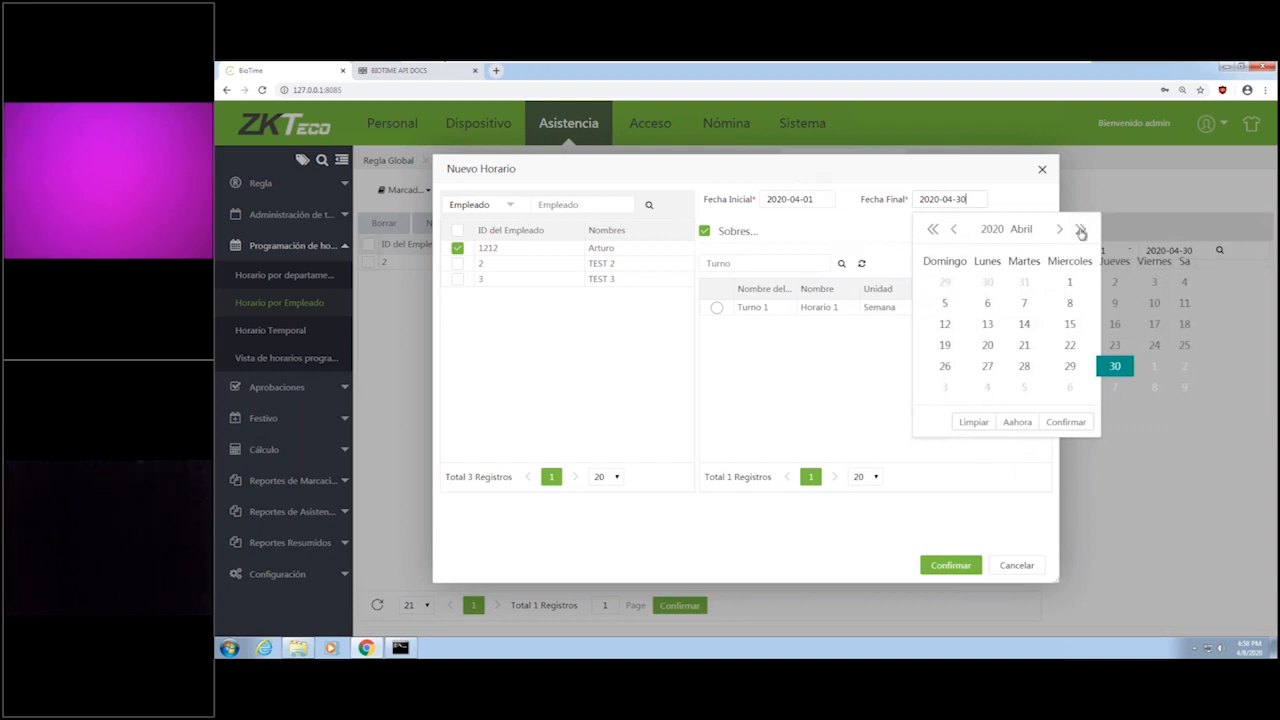
click(1080, 229)
click(1080, 229)
click(1080, 229)
click(1080, 229)
click(1080, 229)
click(1080, 229)
click(1080, 229)
click(1080, 229)
click(1080, 229)
click(1080, 229)
click(1080, 229)
click(1080, 229)
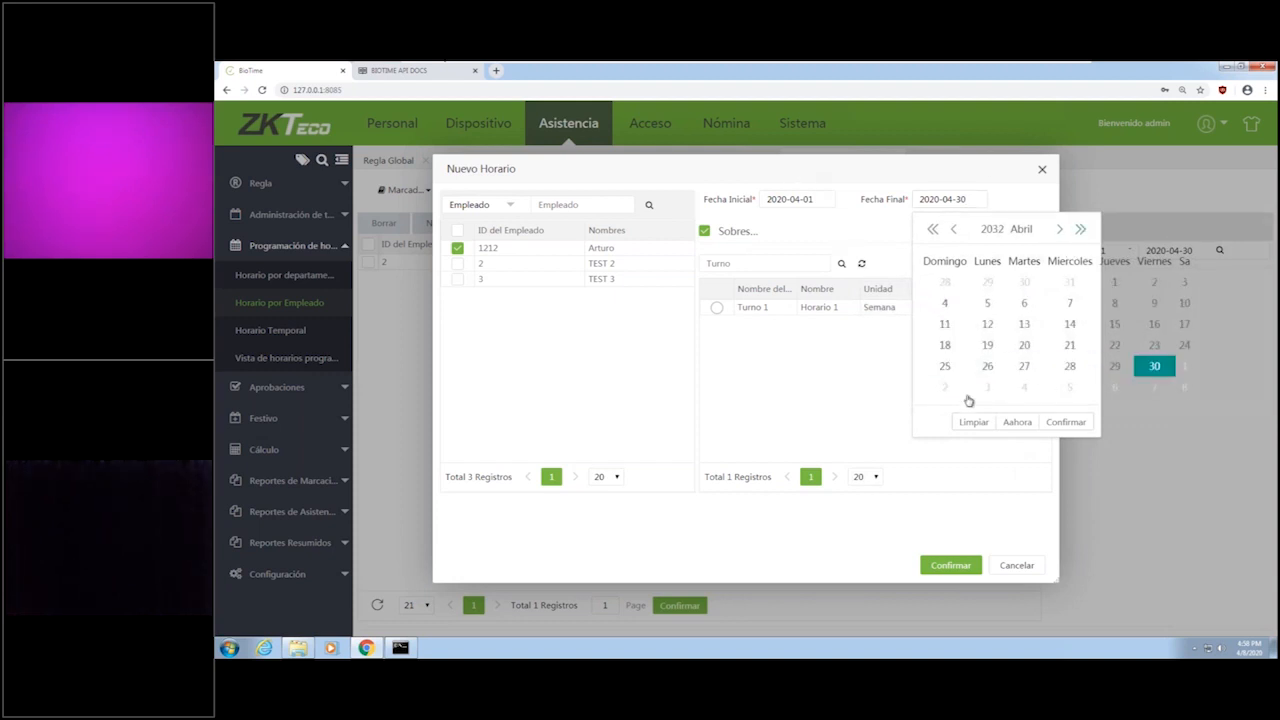
click(1070, 367)
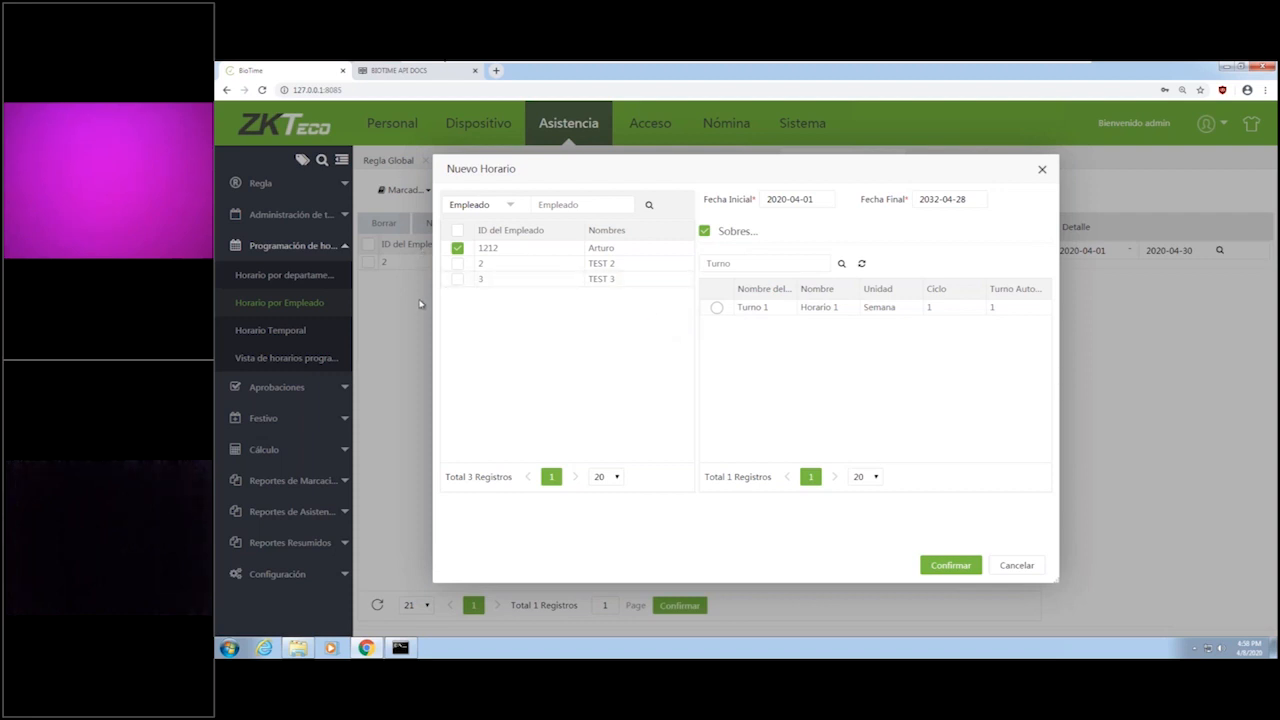
click(717, 308)
click(948, 565)
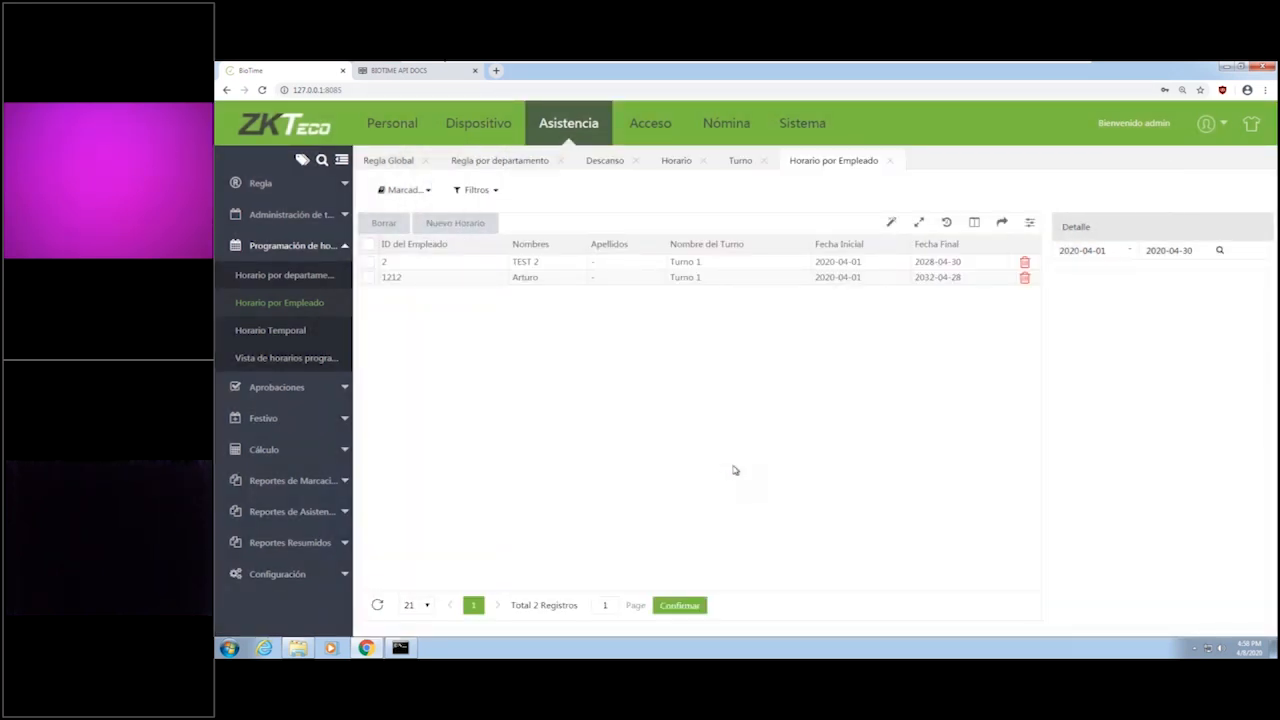
Review the basic settings of a new flexible timetable under Horario and close the form without saving.
click(336, 218)
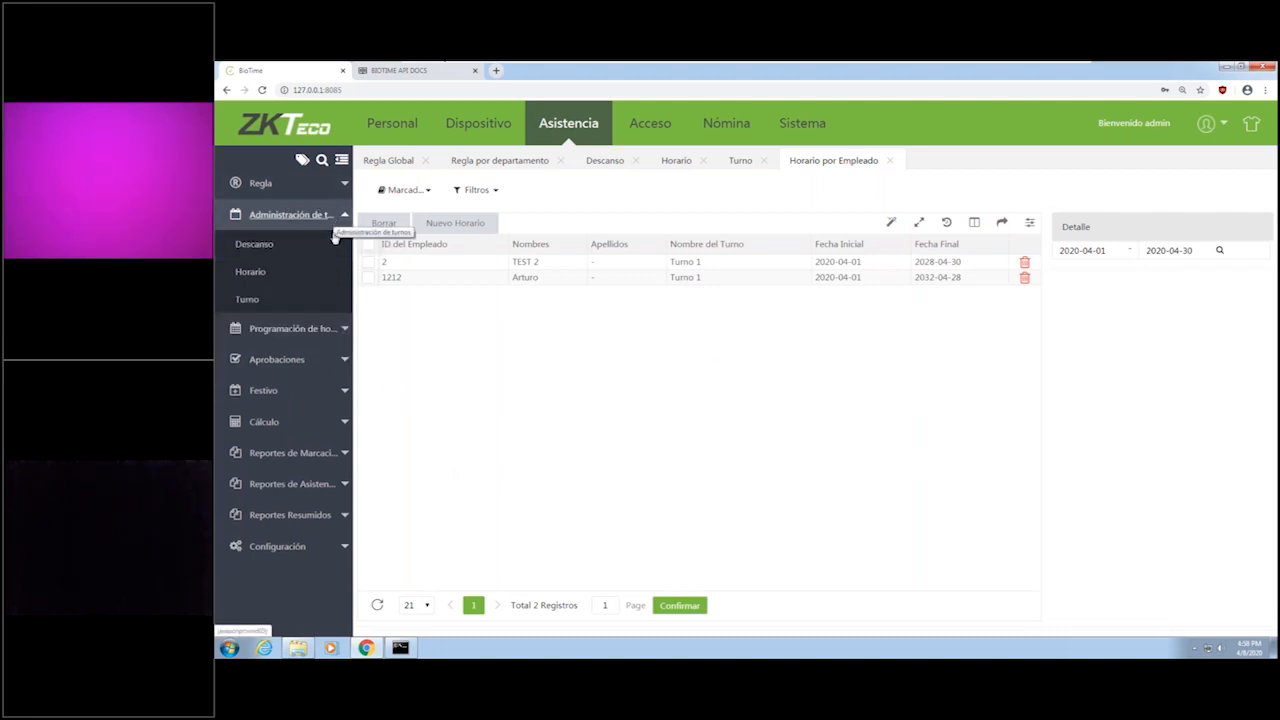
click(251, 272)
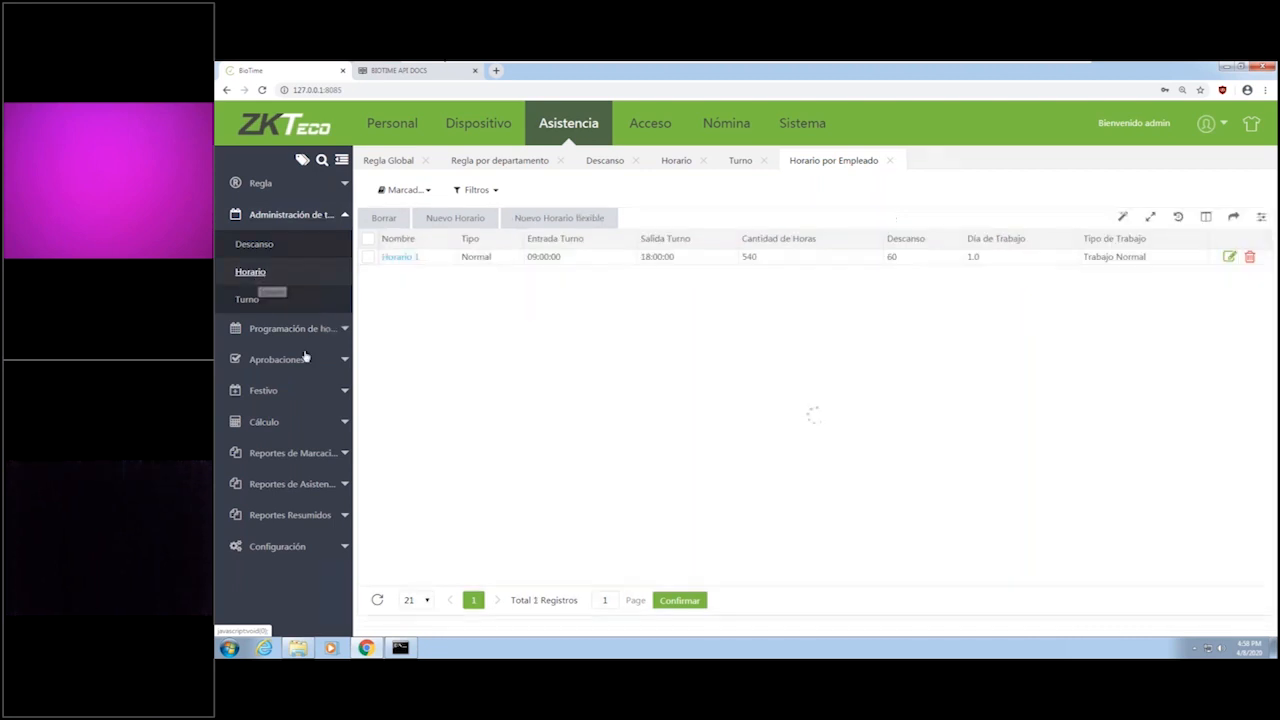
click(561, 219)
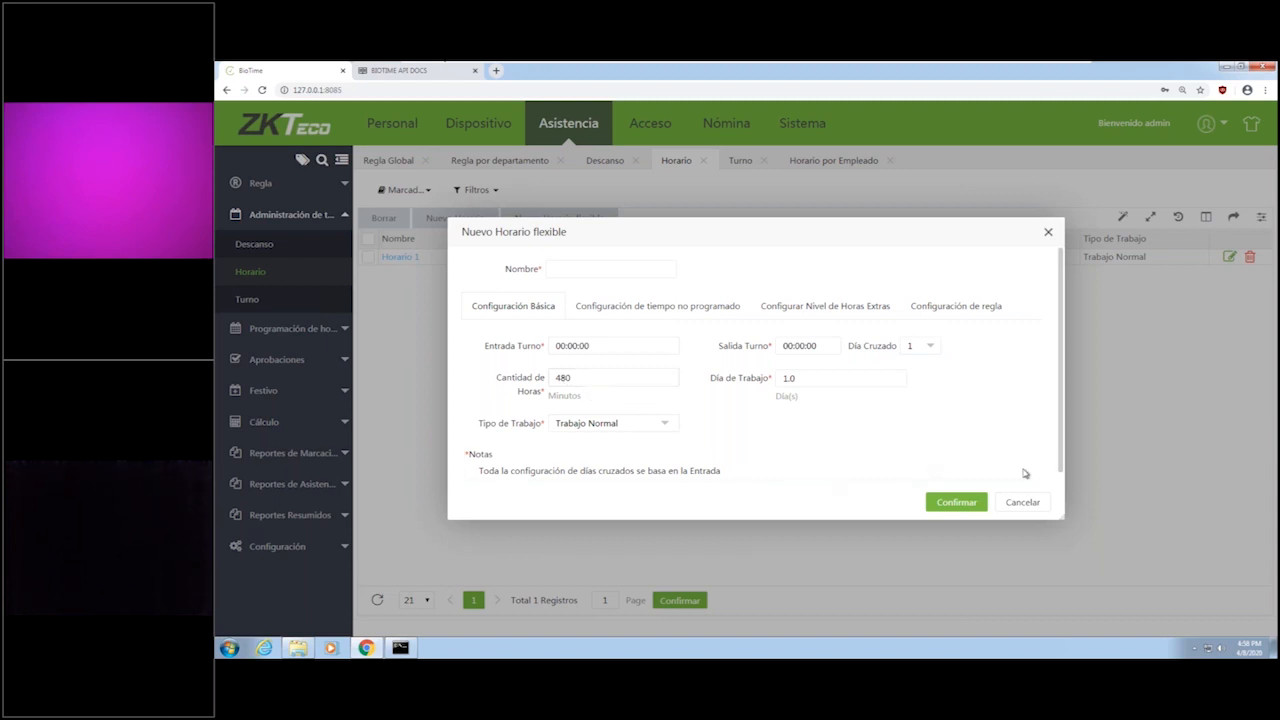
click(1012, 508)
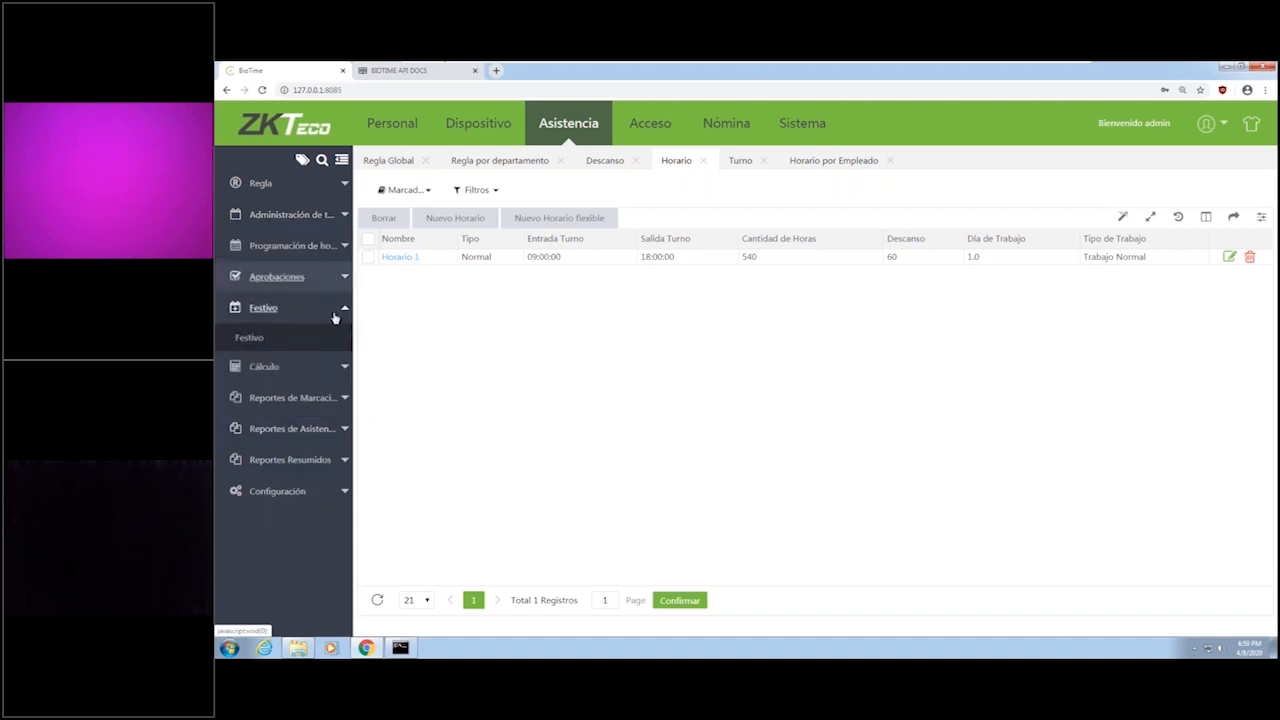
Review the fields for creating a new holiday under Festivo without saving, and open the Cálculo page.
click(249, 340)
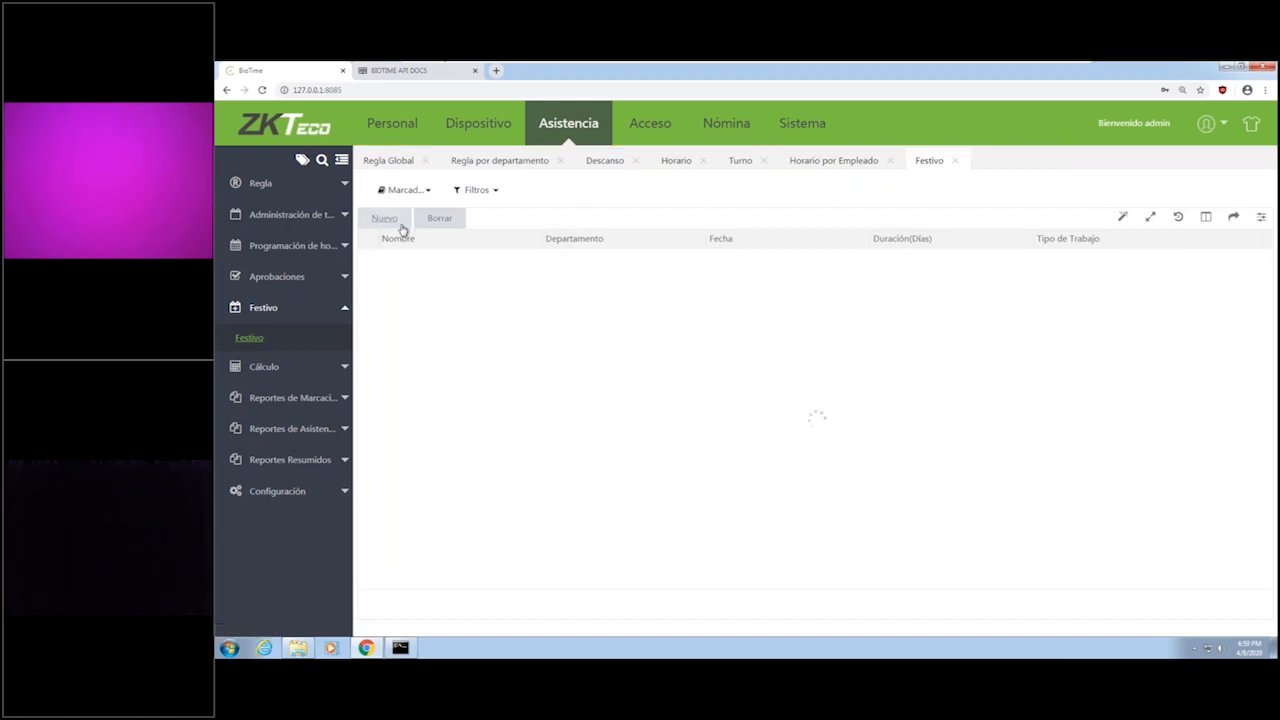
click(396, 220)
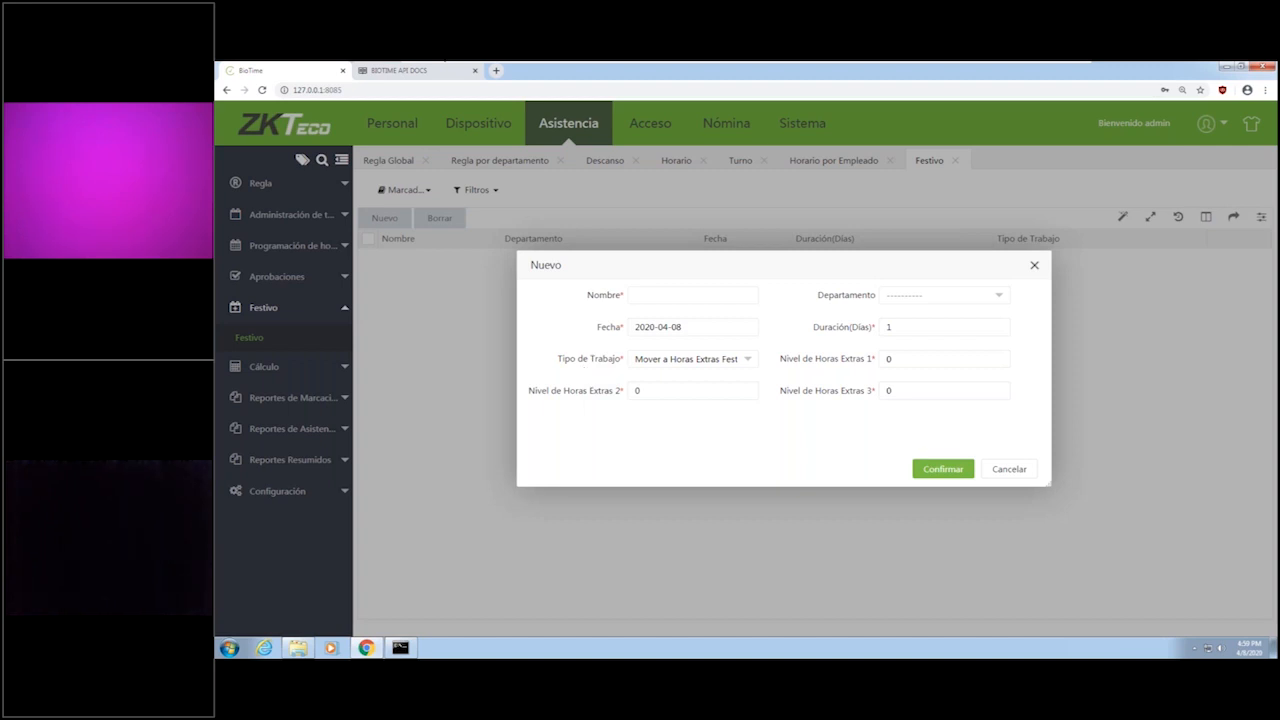
click(250, 338)
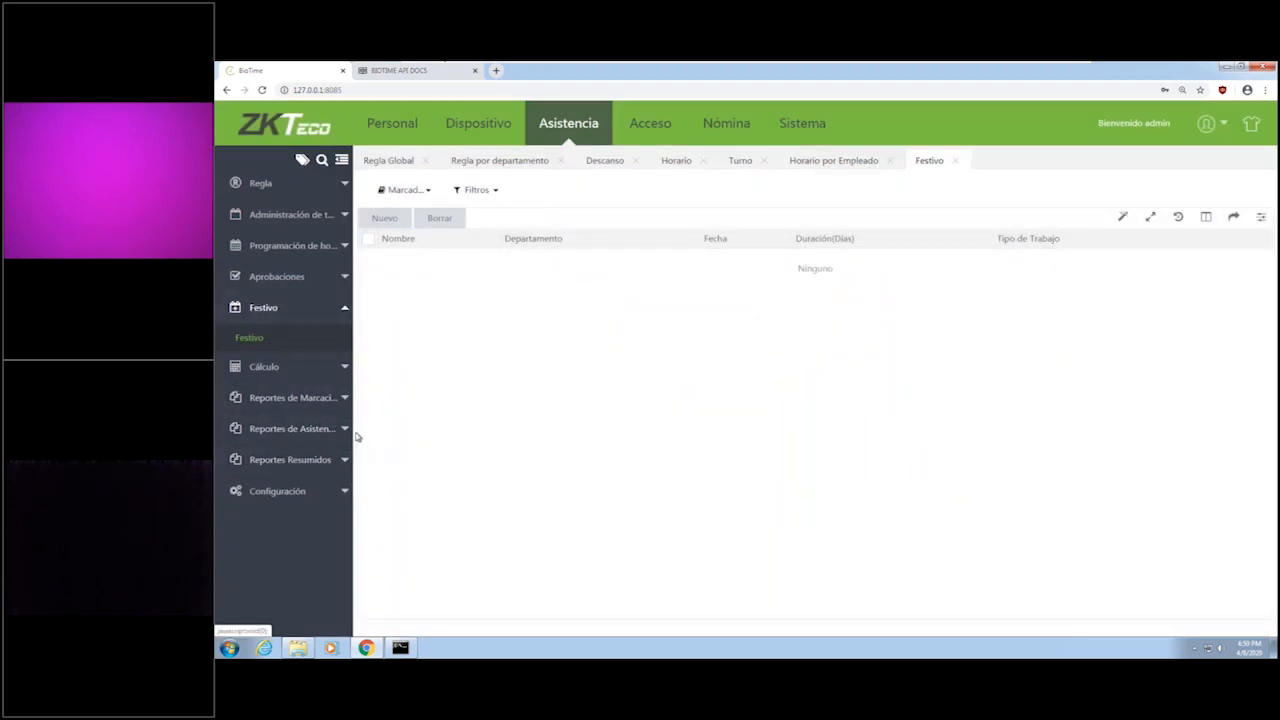
click(331, 368)
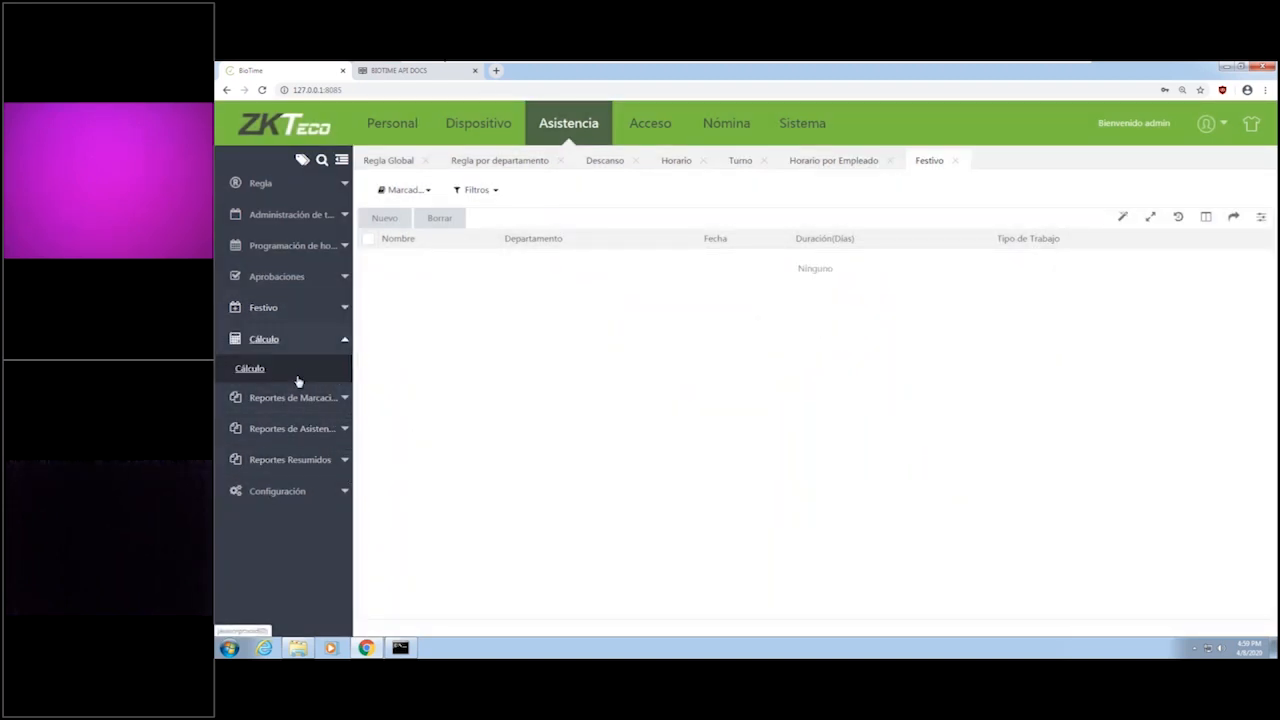
click(254, 370)
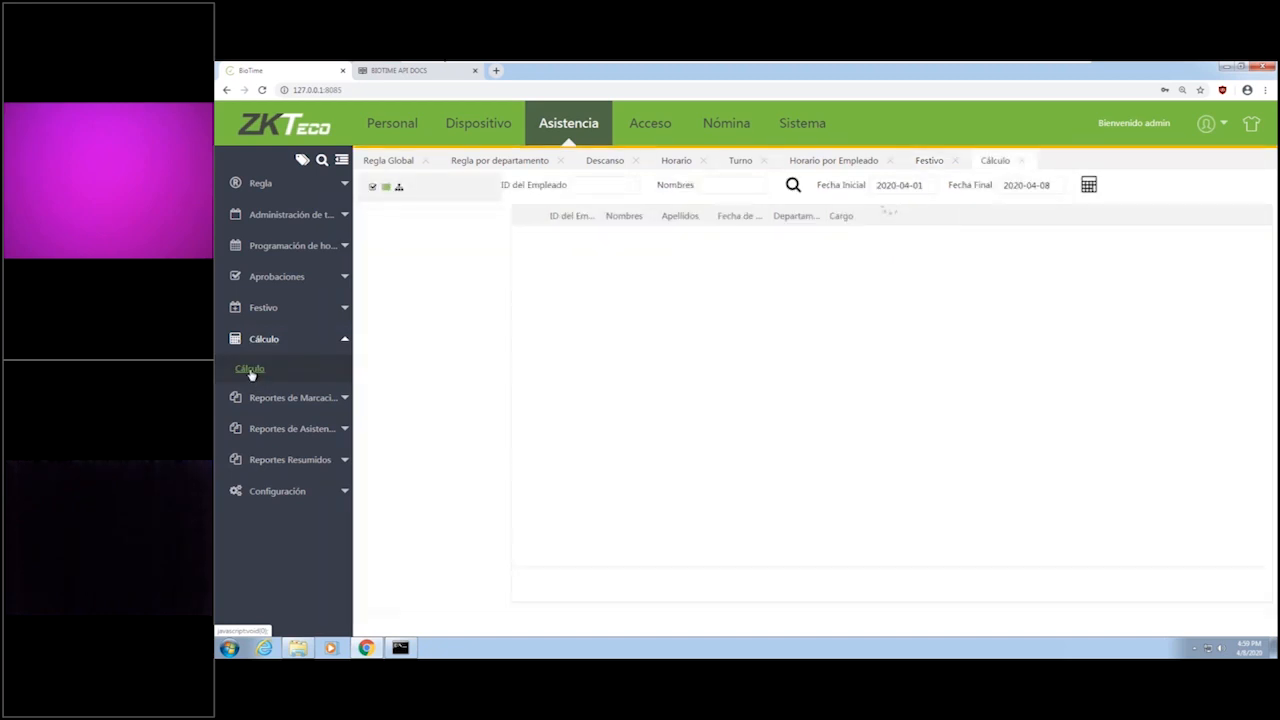
Run the Reporte de Marcaciones for the first listed employee and again for all employees.
click(324, 400)
click(318, 404)
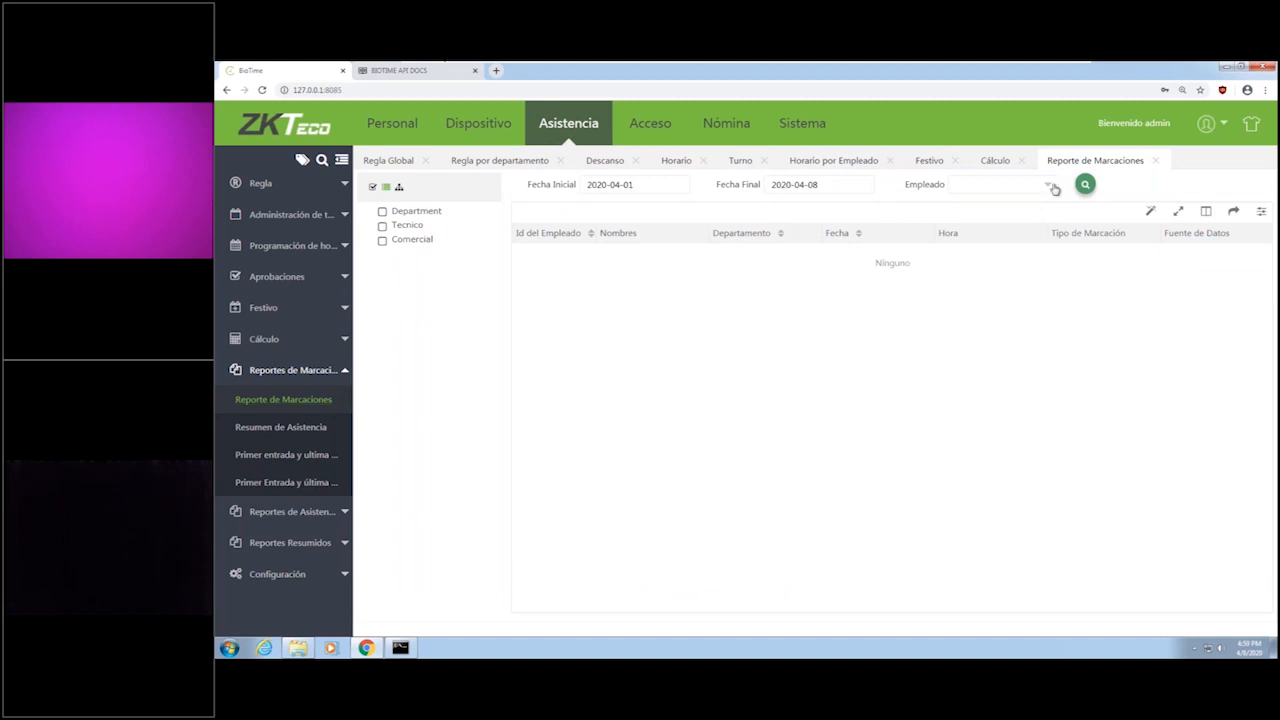
click(1043, 193)
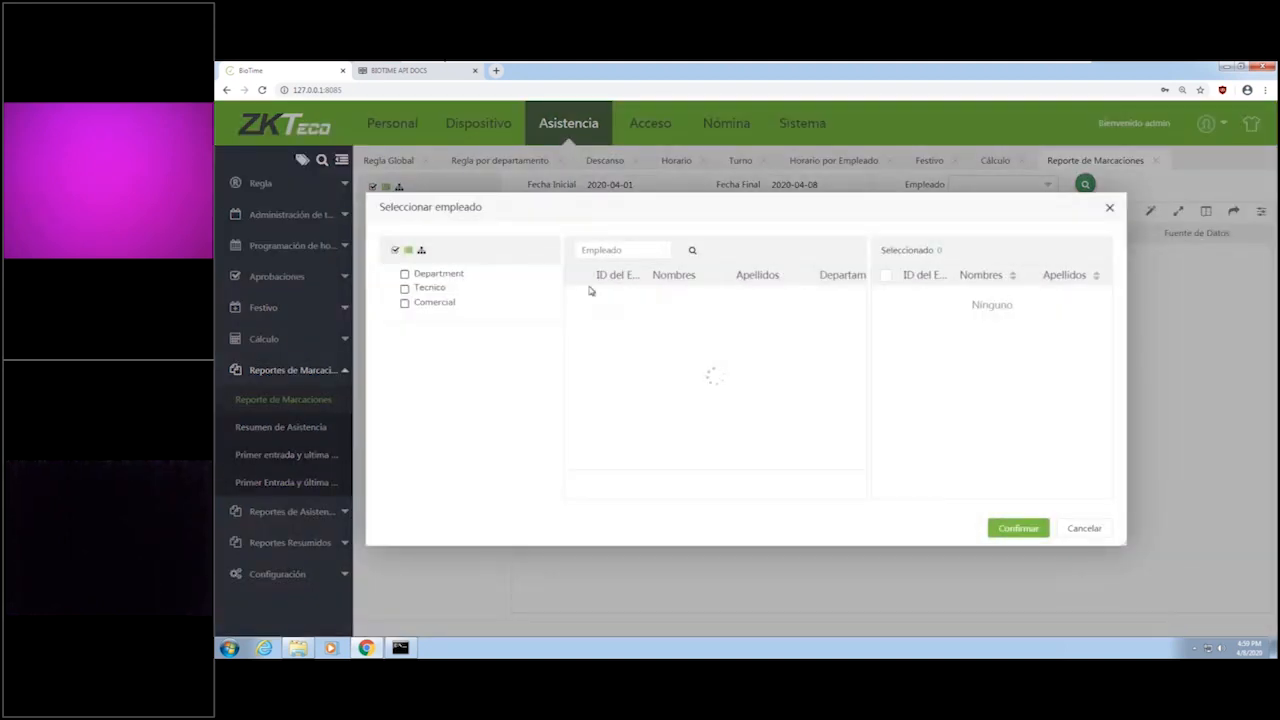
click(1018, 528)
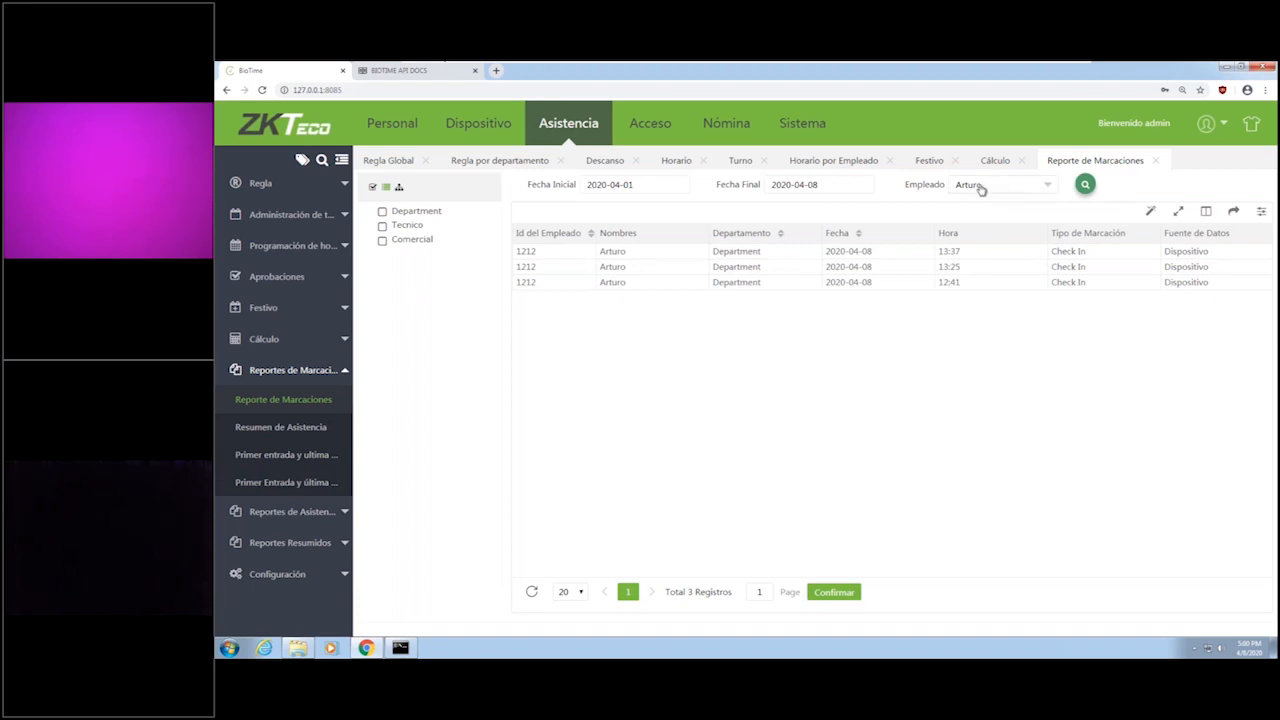
click(978, 186)
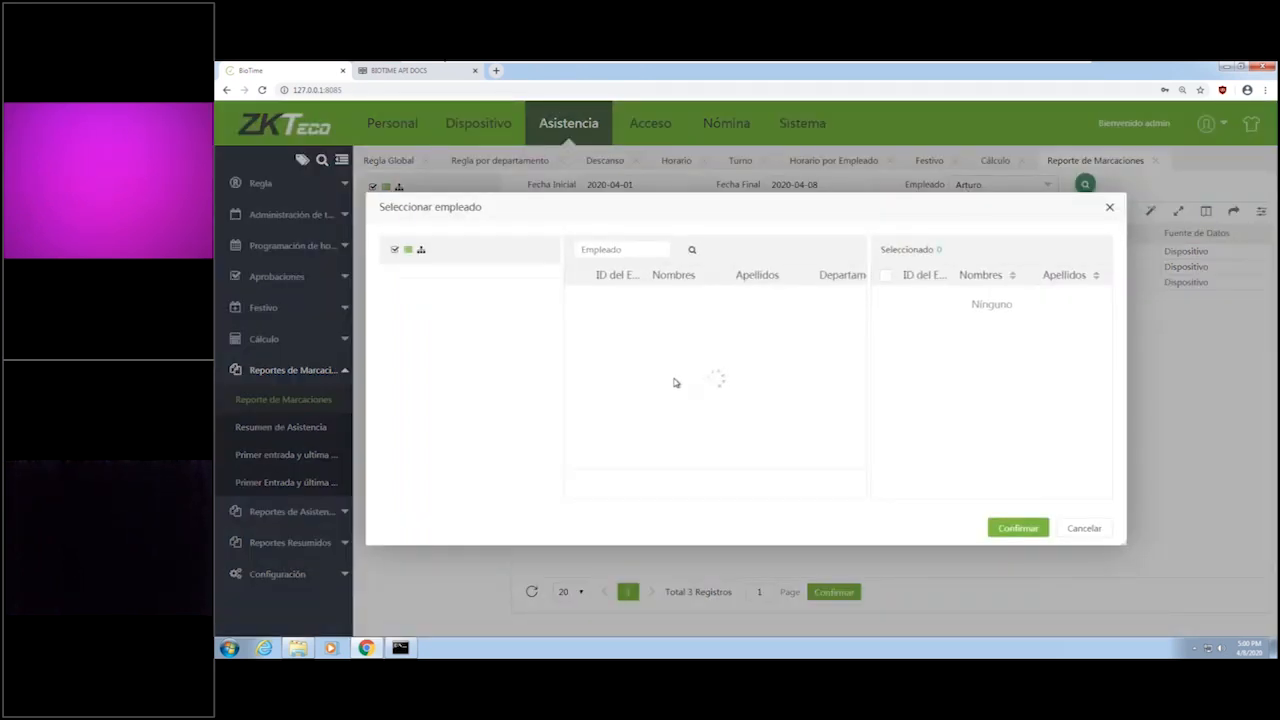
click(578, 275)
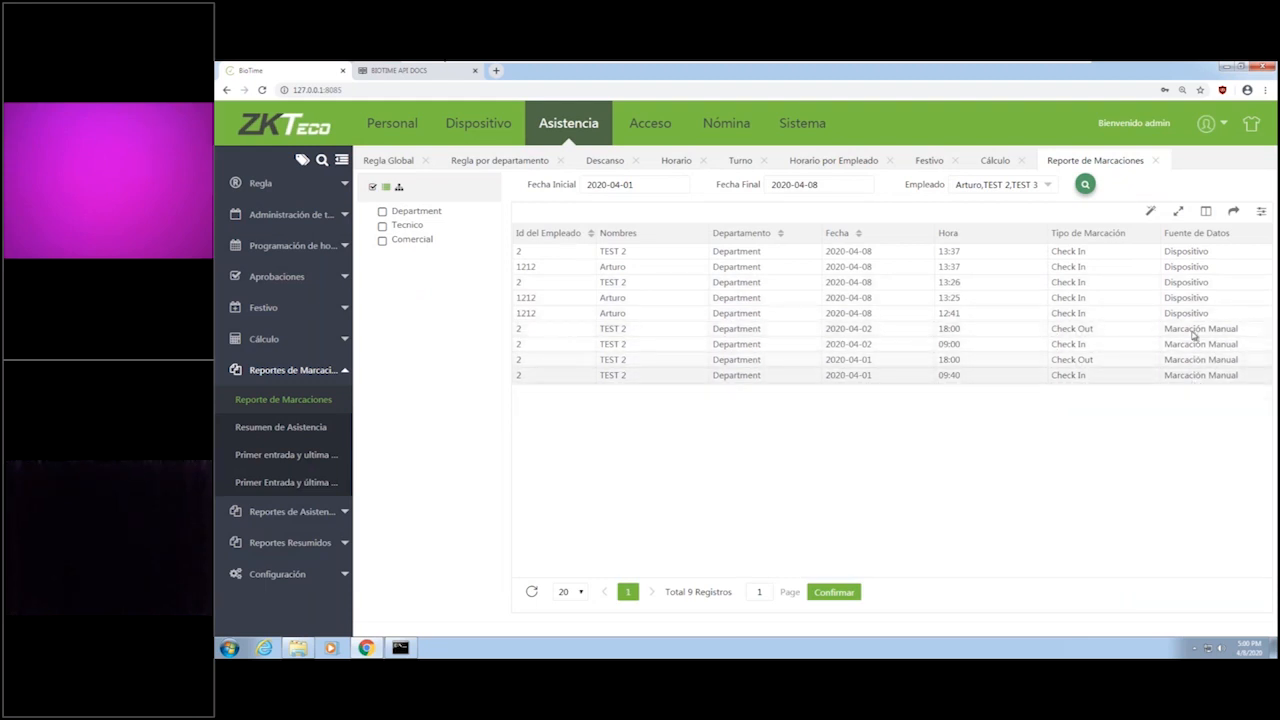
Look over the Resumen de Asistencia and first-entry/last-exit reports and the reports available under Reportes de Asistencia.
click(295, 428)
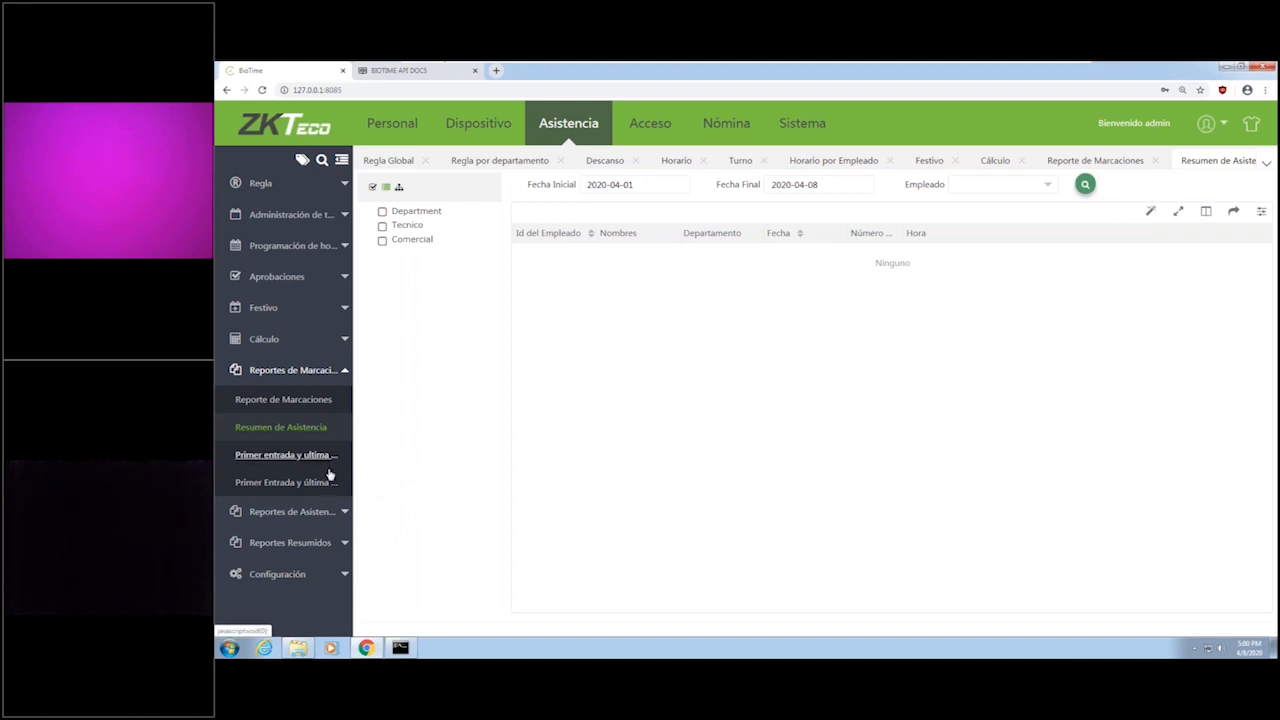
click(329, 462)
click(345, 512)
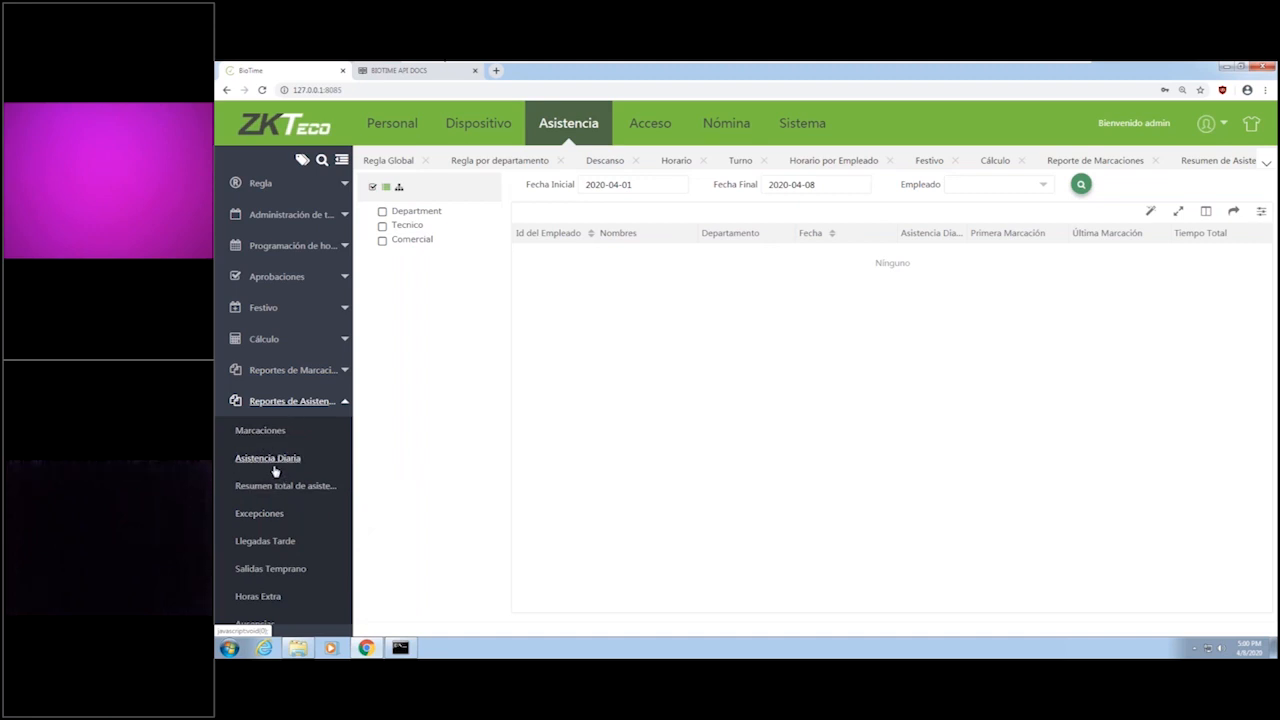
scroll(270, 500, down, 1)
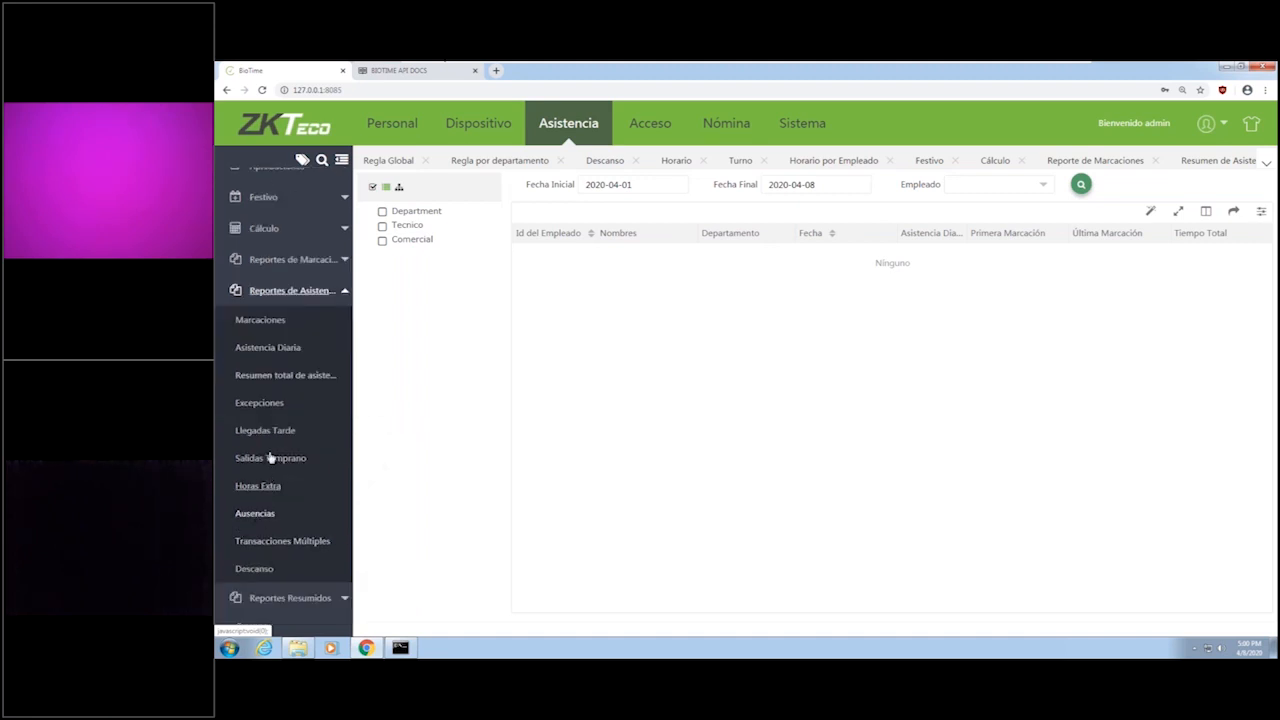
scroll(283, 524, down, 1)
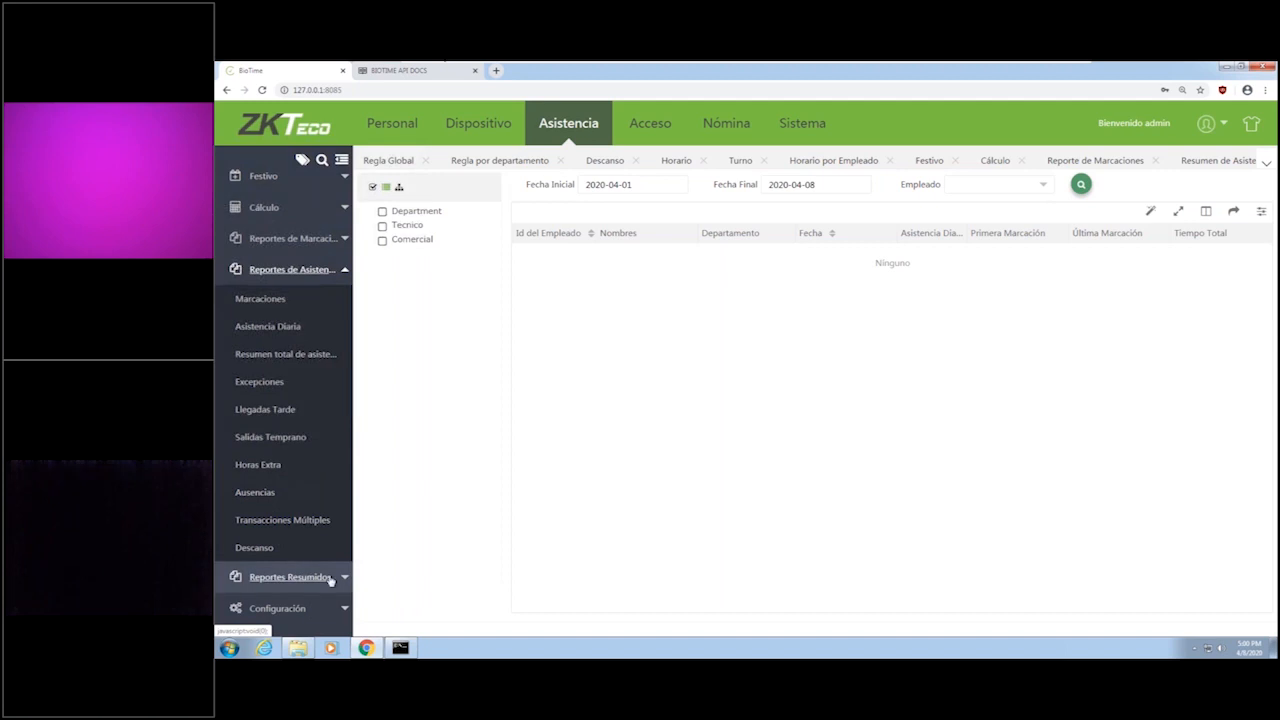
right_click(308, 577)
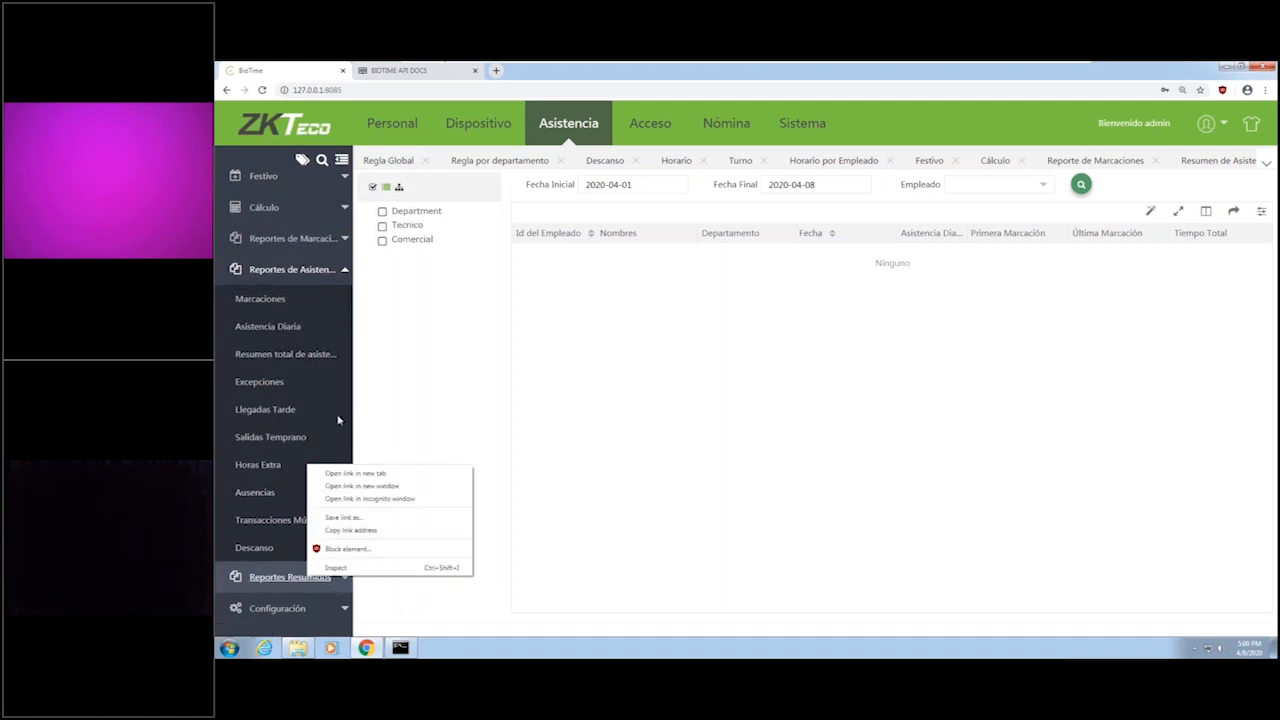
Run the Resumen total de asistencia report for employee TEST 2.
click(294, 365)
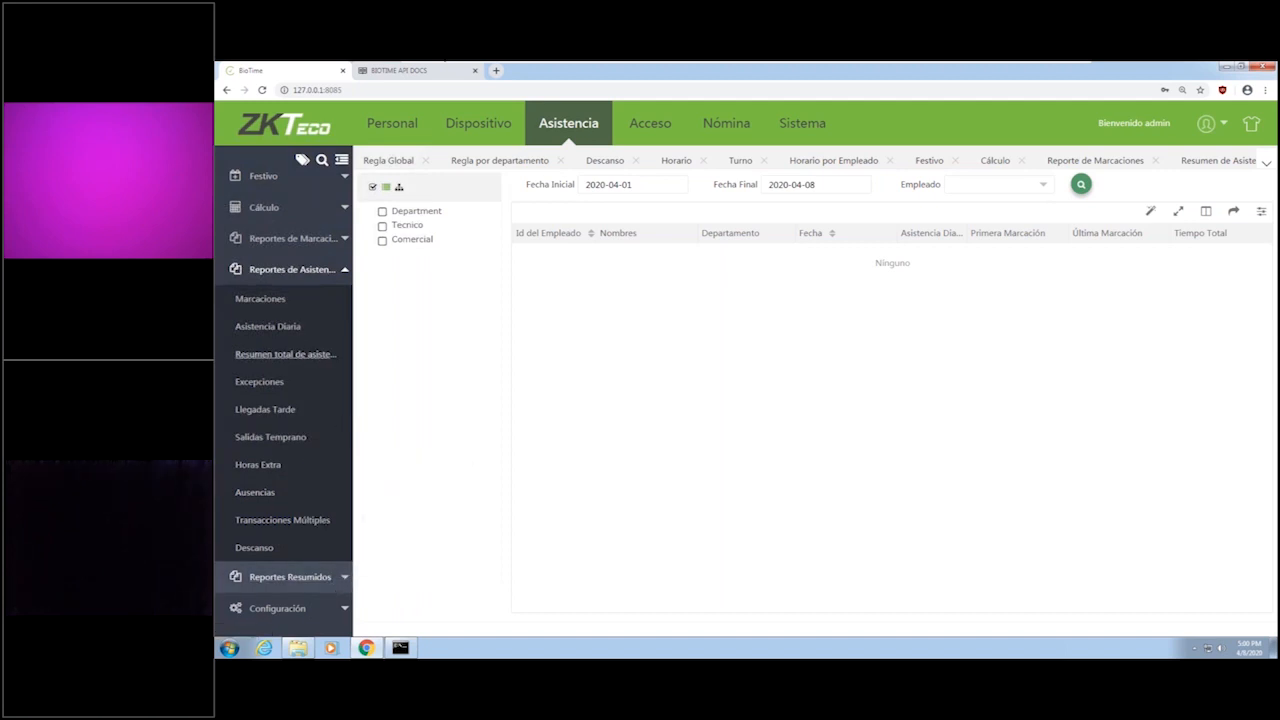
click(317, 362)
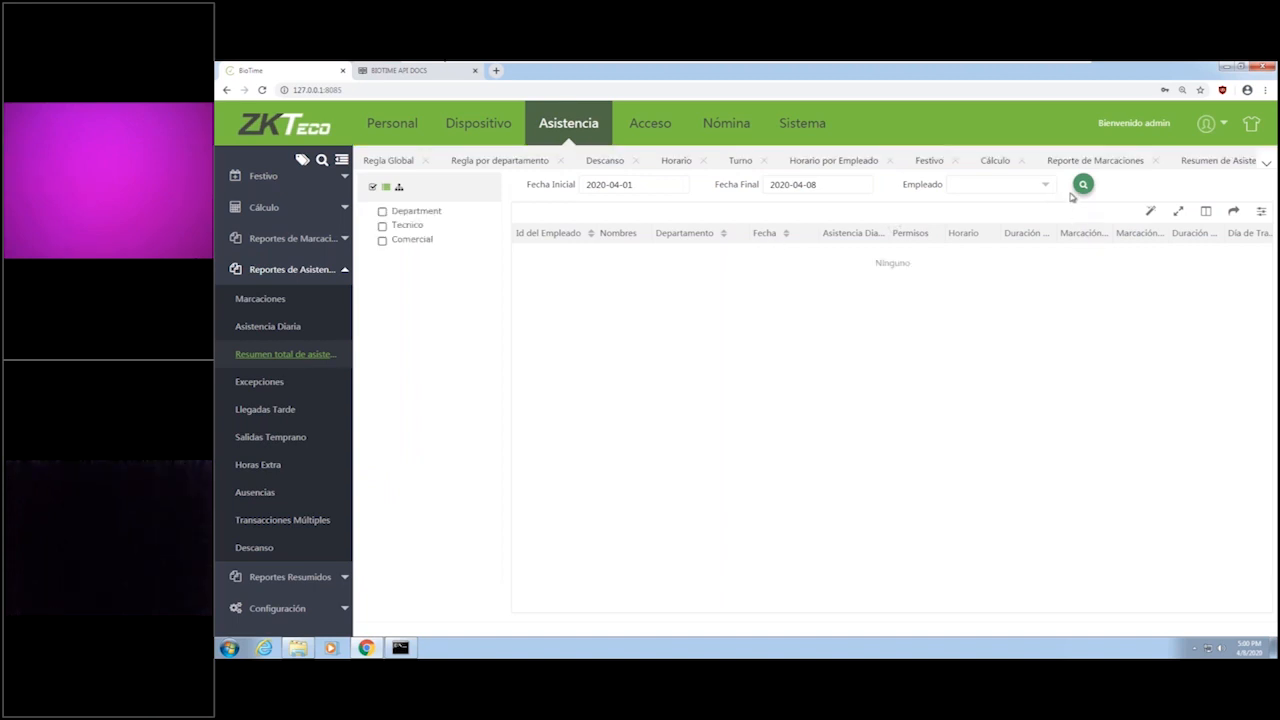
click(995, 186)
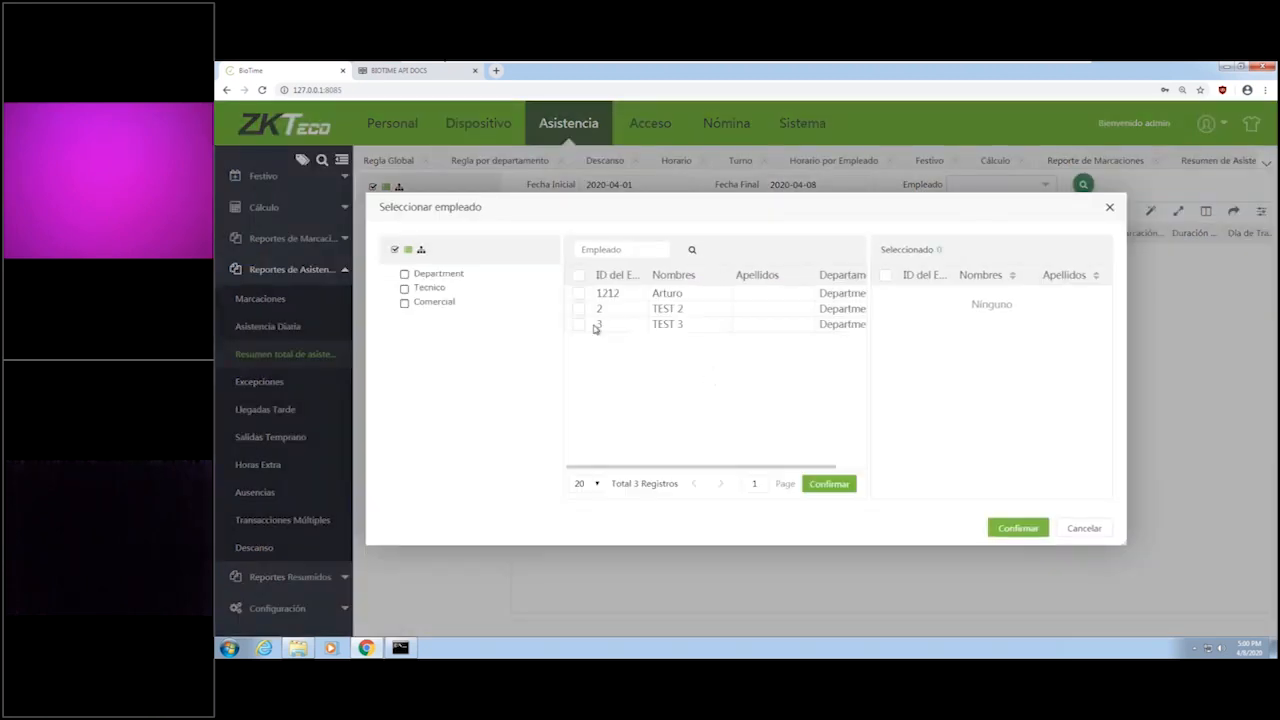
click(578, 308)
click(1012, 528)
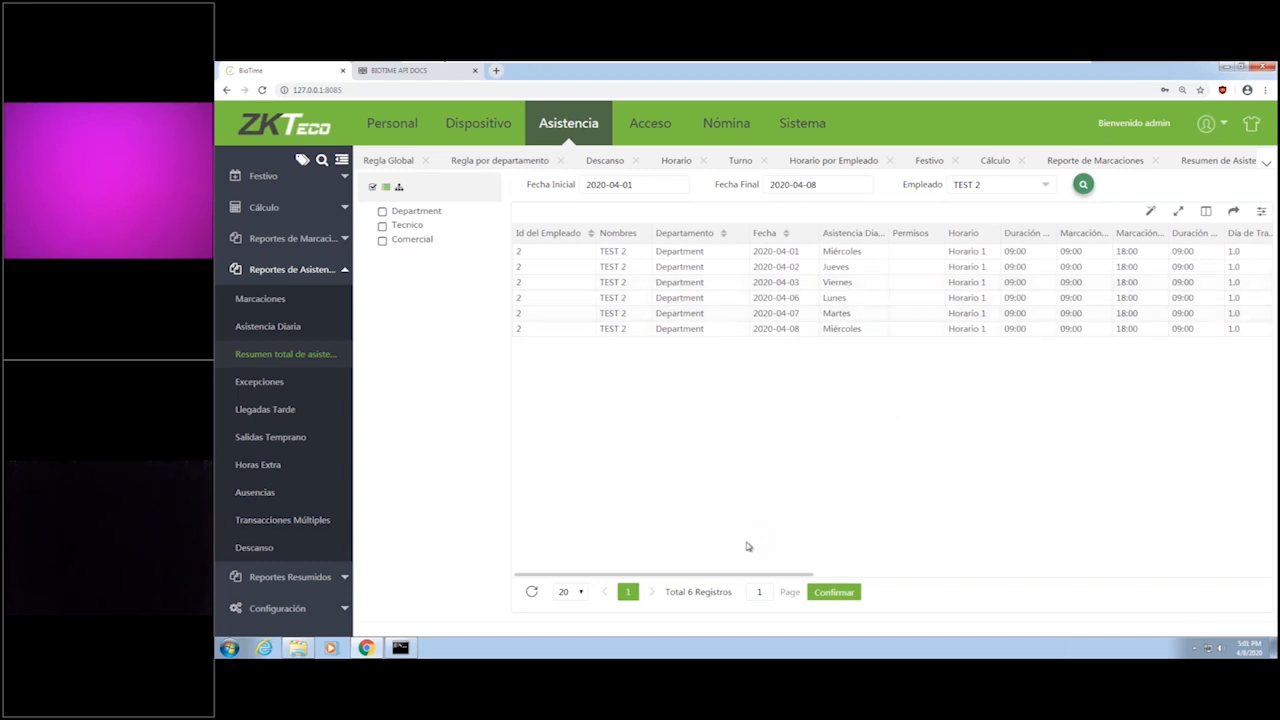
Examine the total attendance summary's remaining columns and the list of columns that can be shown or hidden.
drag(772, 576, 875, 577)
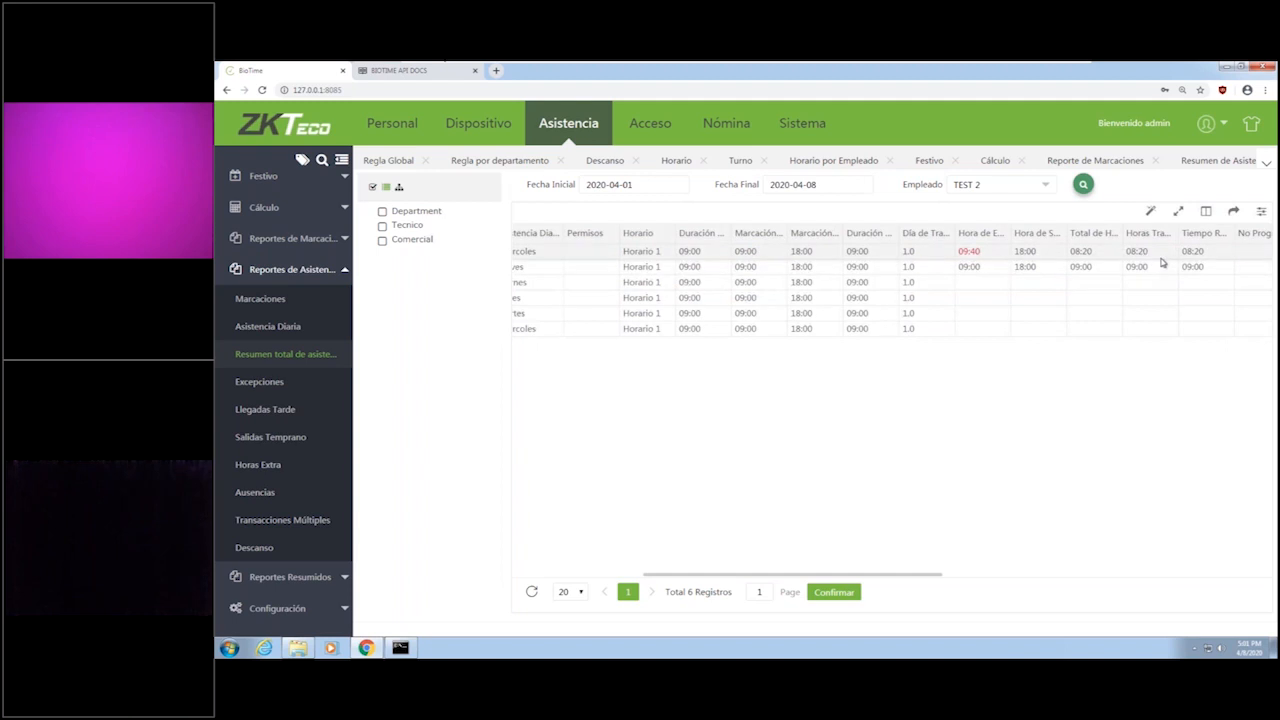
drag(897, 577, 1270, 572)
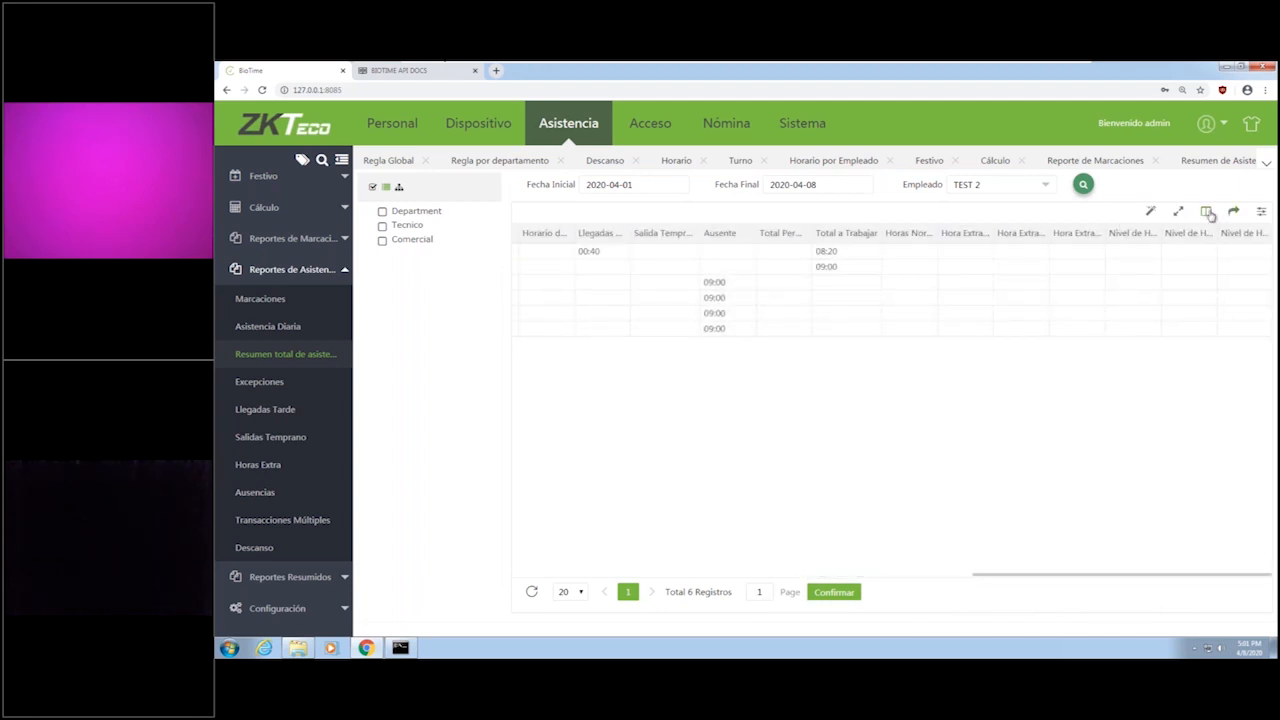
click(1207, 213)
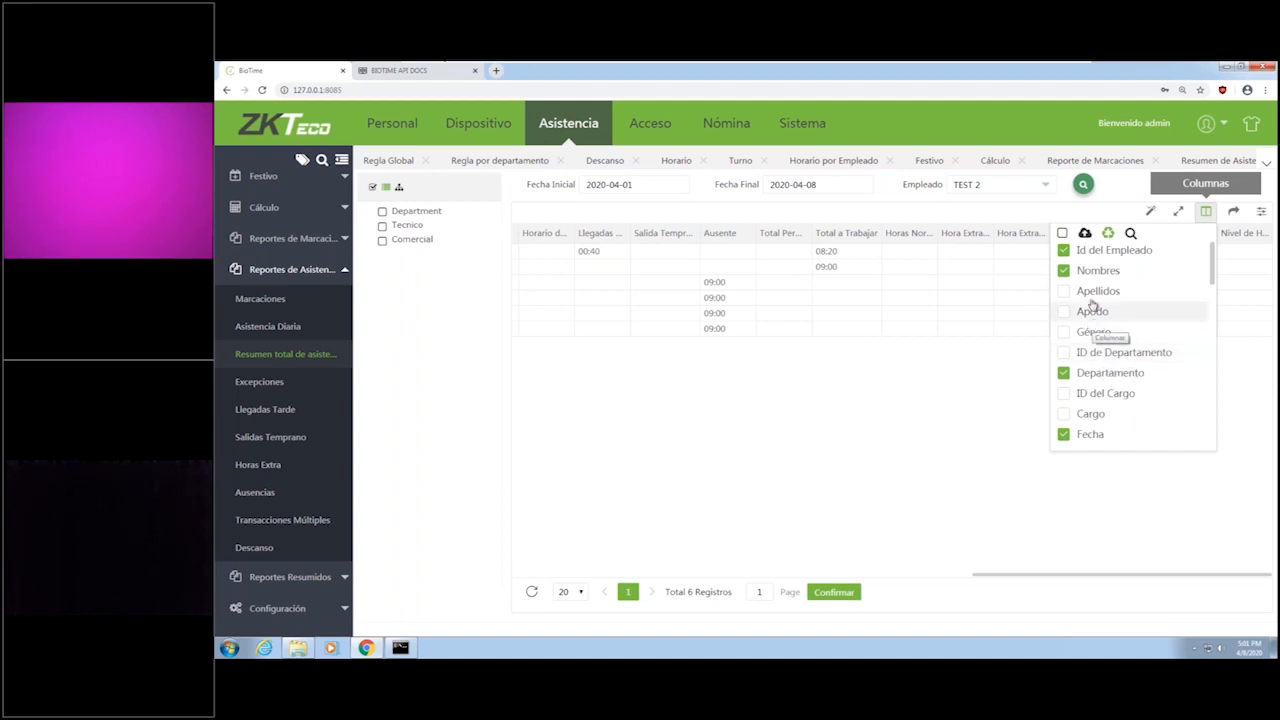
scroll(1085, 288, down, 10)
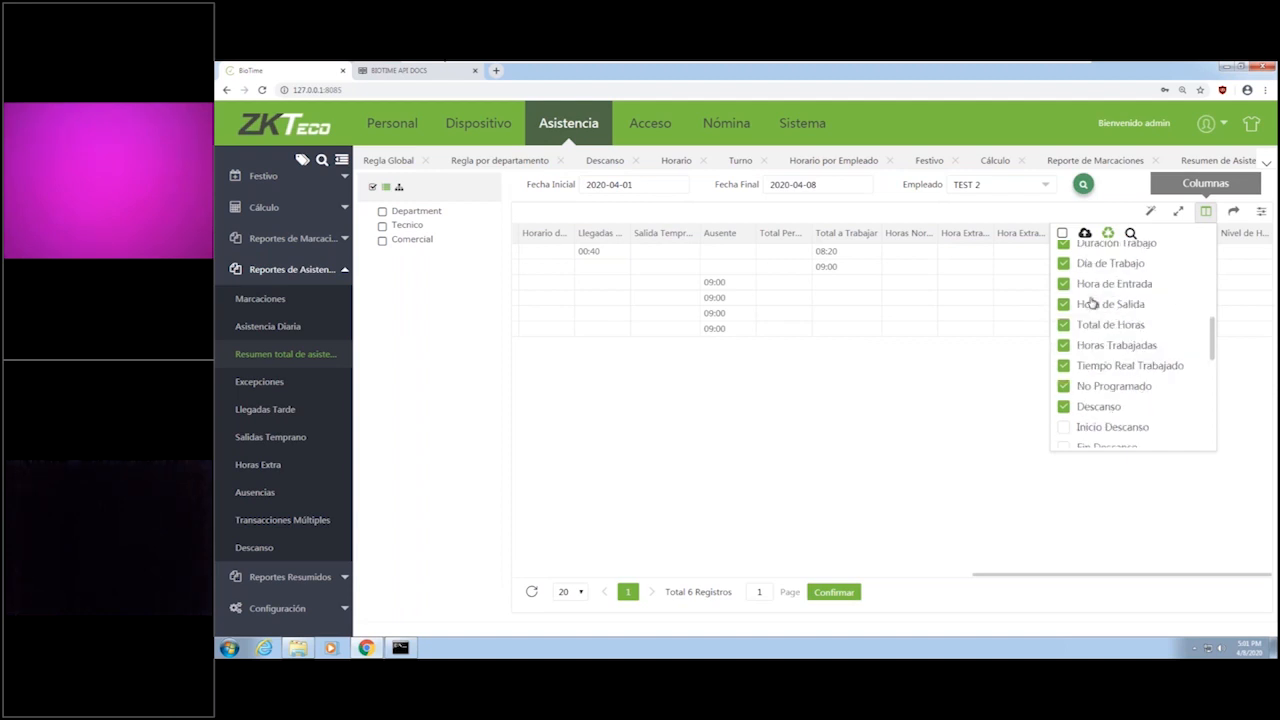
scroll(1086, 297, up, 10)
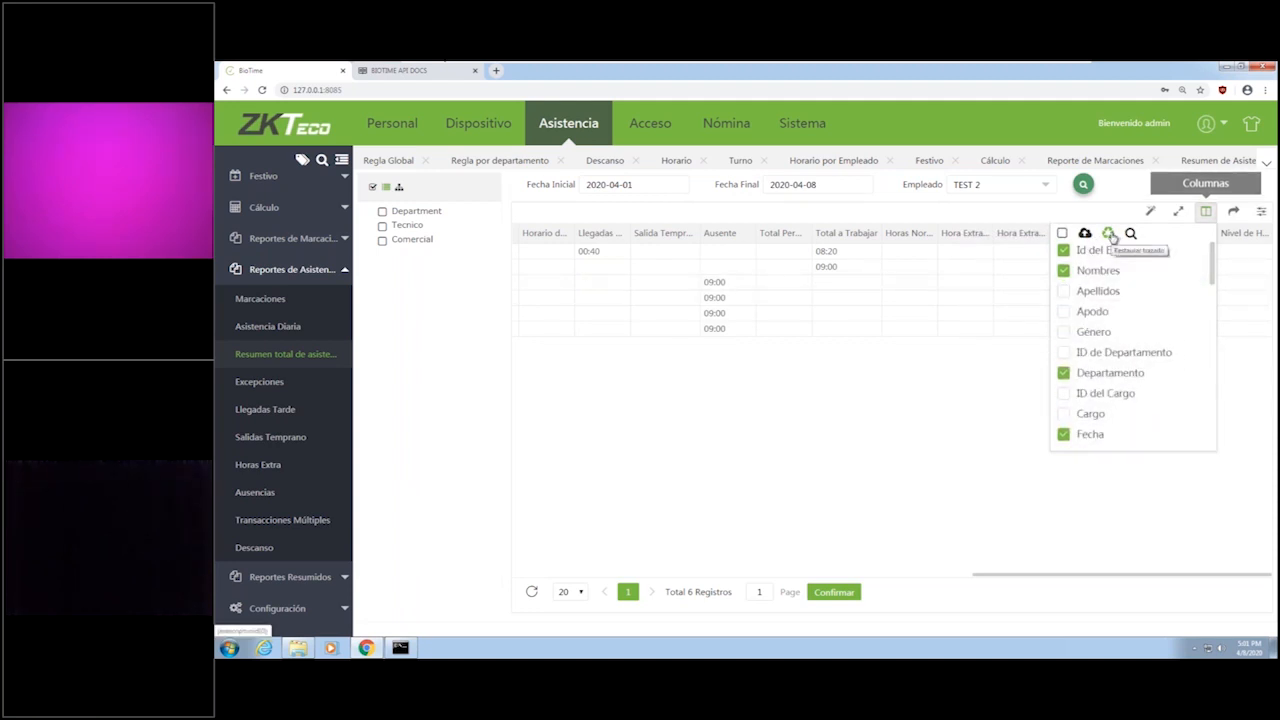
Restore the column layout of the Resumen total de asistencia report and look over its column list and column search.
click(1108, 233)
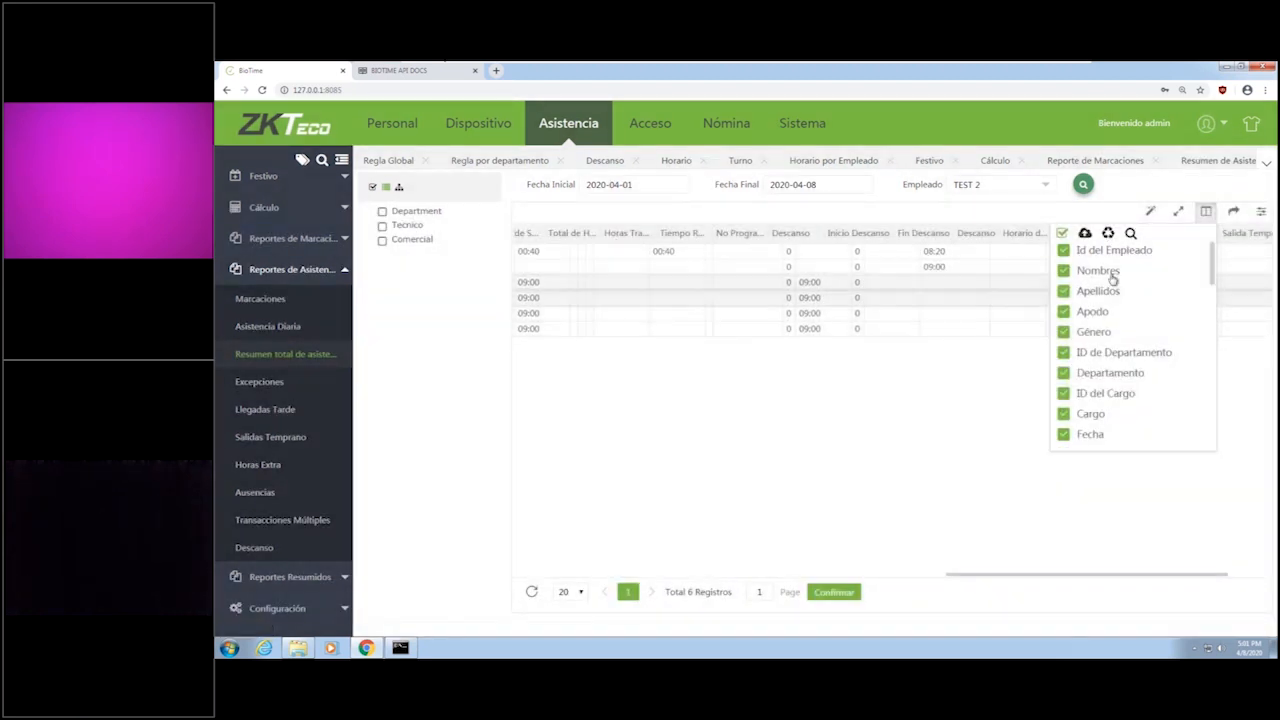
scroll(1150, 375, down, 3)
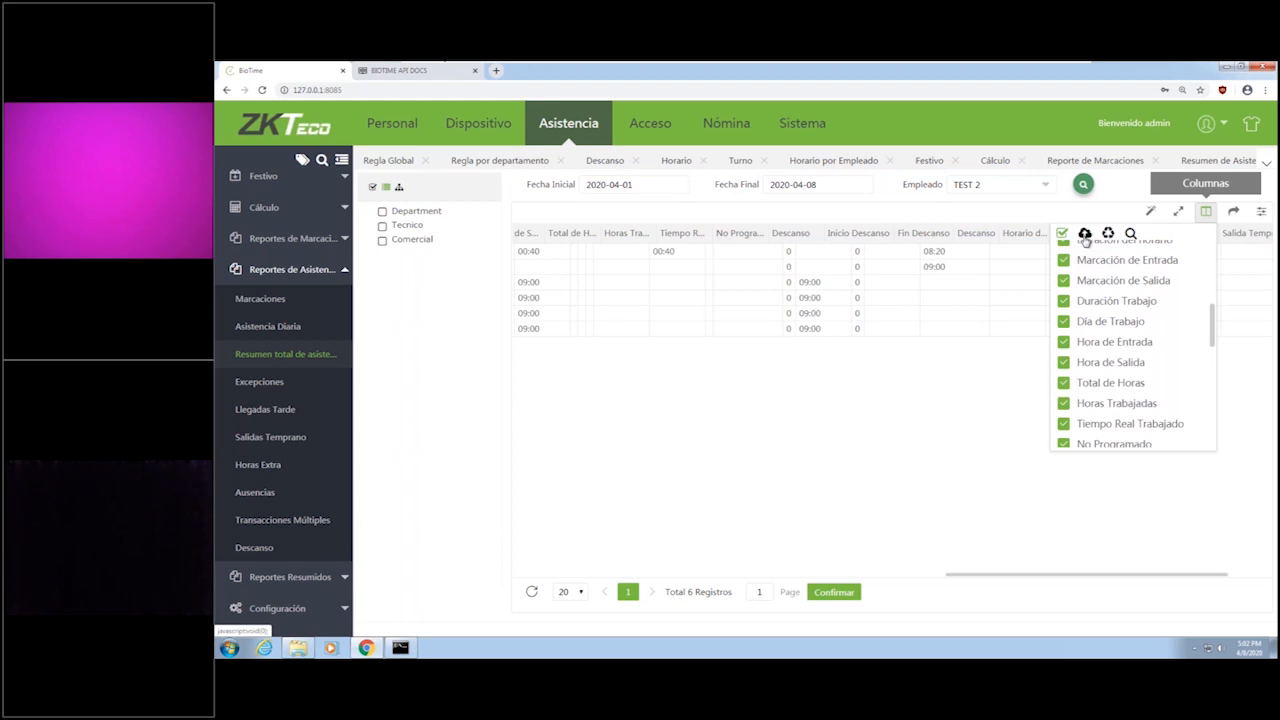
click(1068, 237)
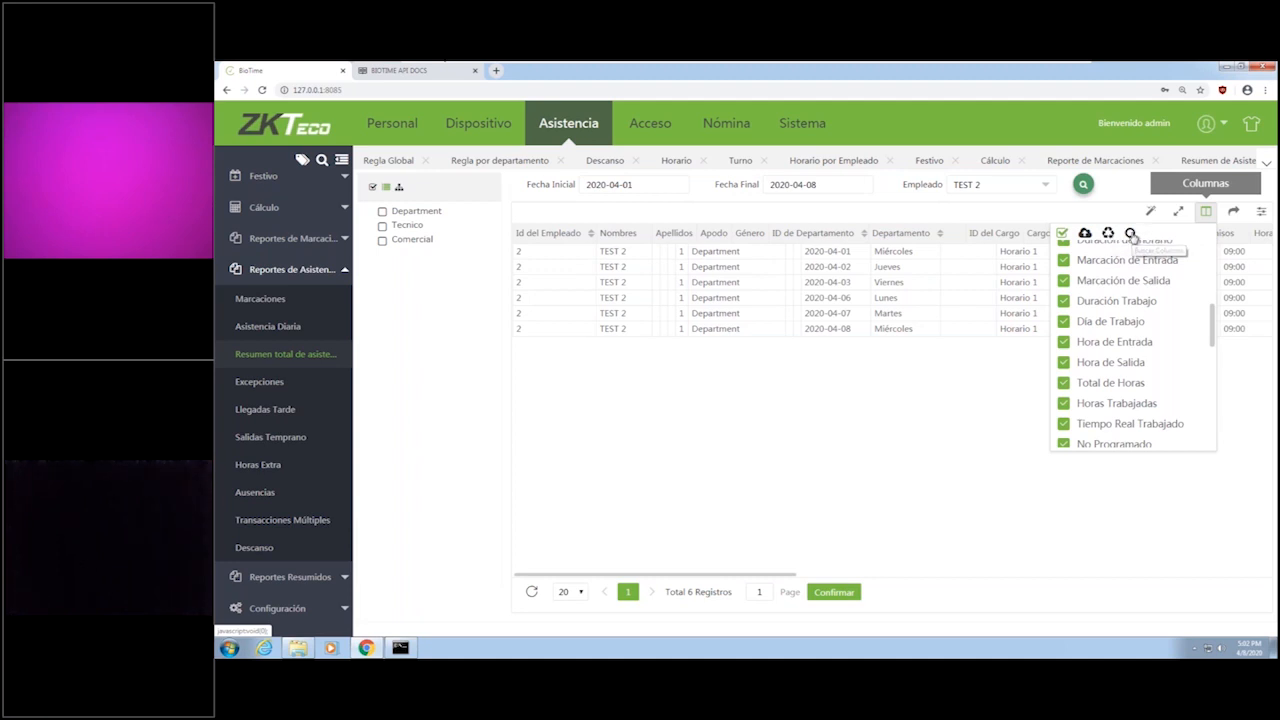
click(1131, 234)
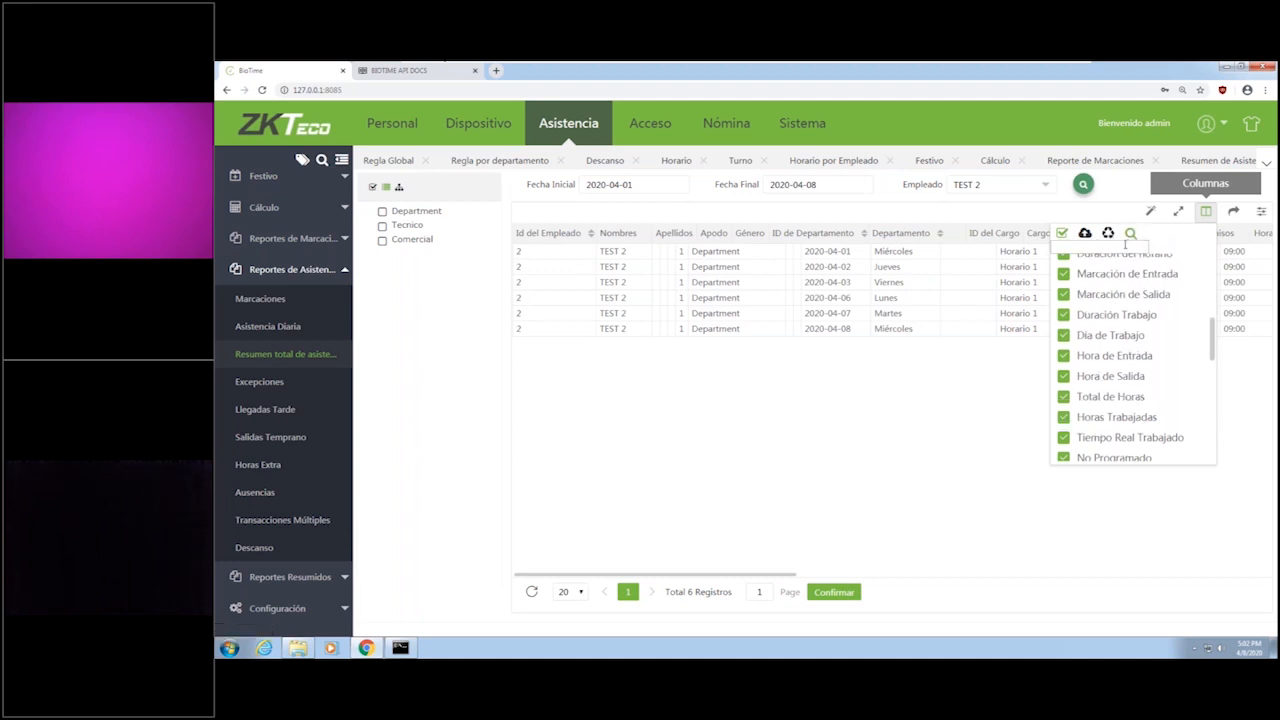
click(886, 426)
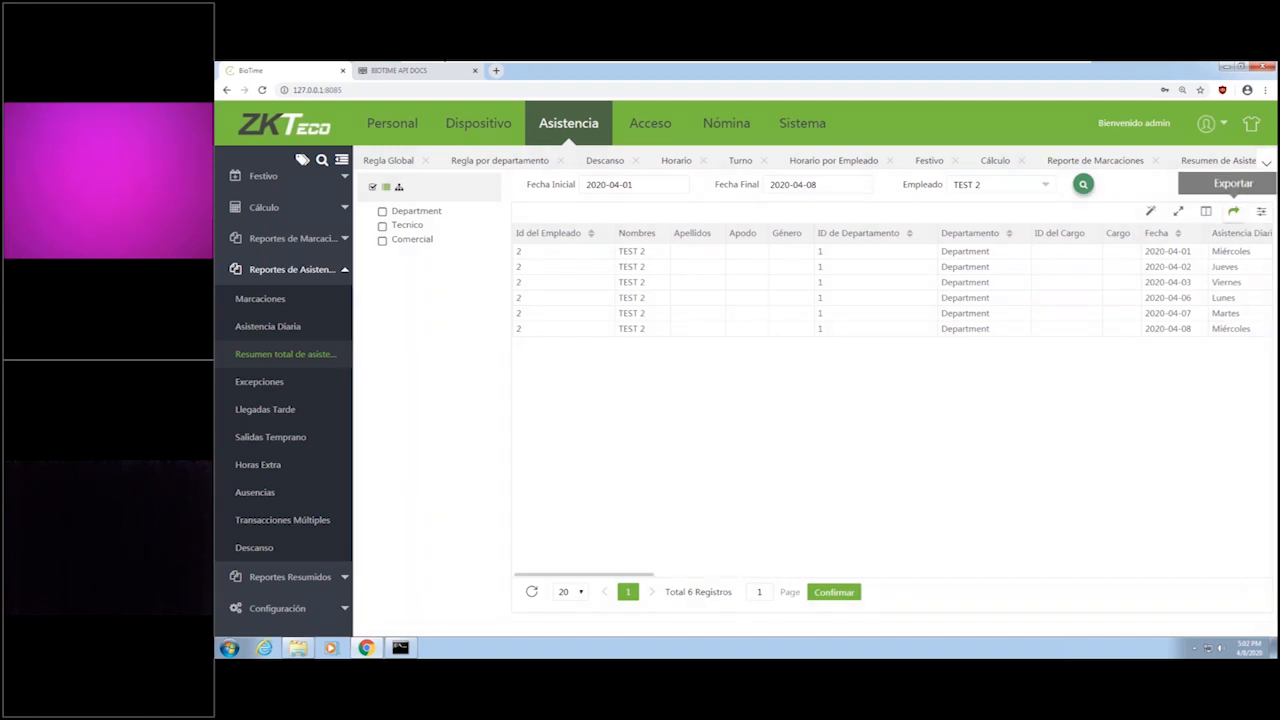
Try the zebra stripes and División de líneas display preferences of the total attendance summary, switching each back to its original setting.
click(1233, 211)
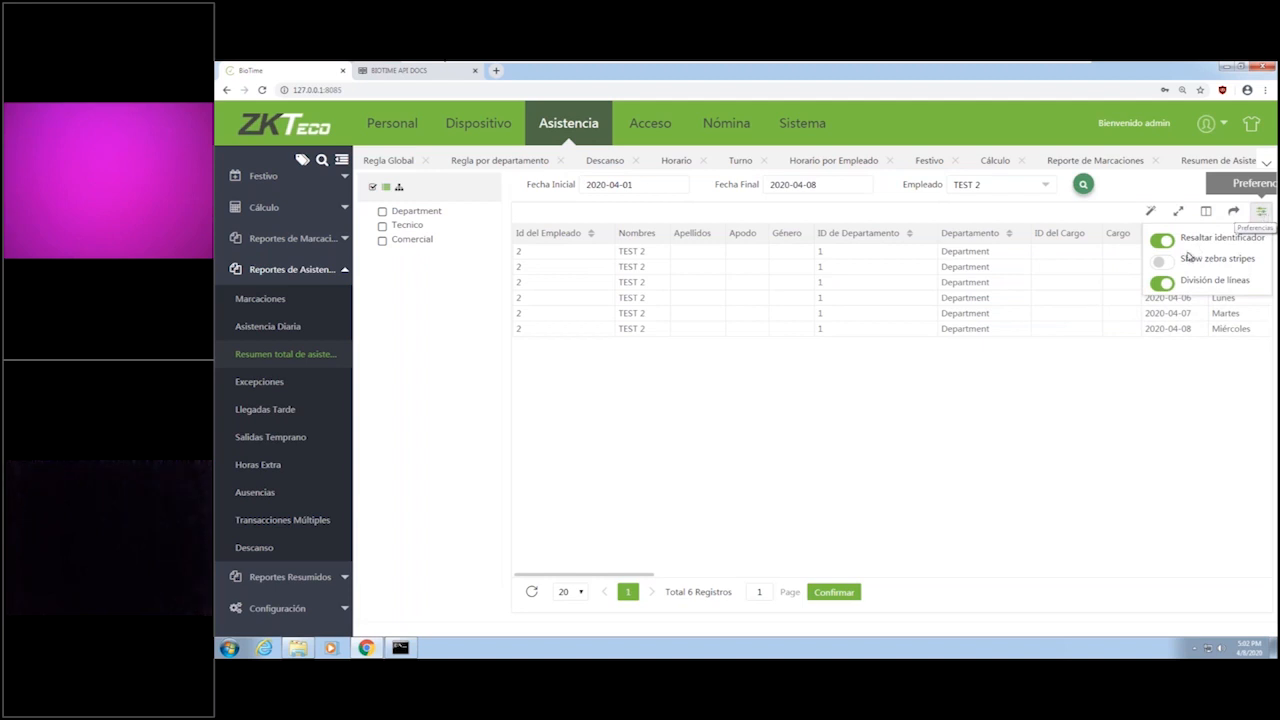
click(1164, 262)
click(1164, 262)
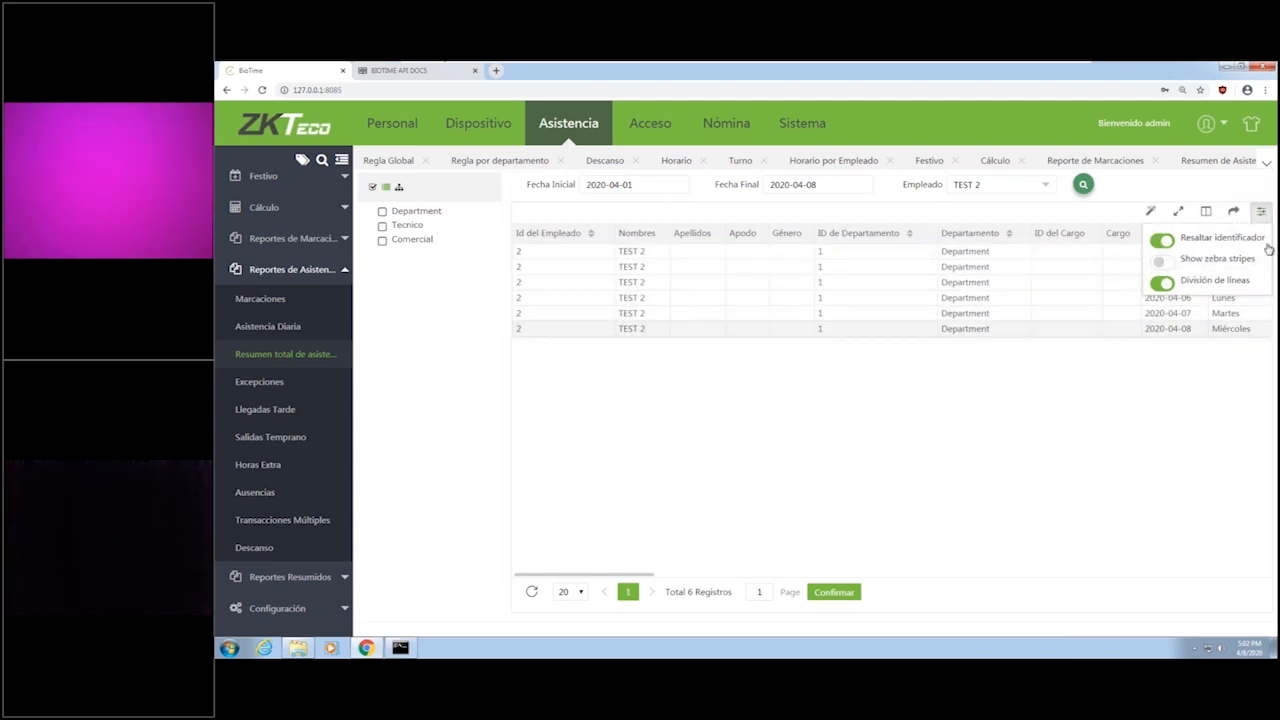
click(1163, 283)
click(1163, 283)
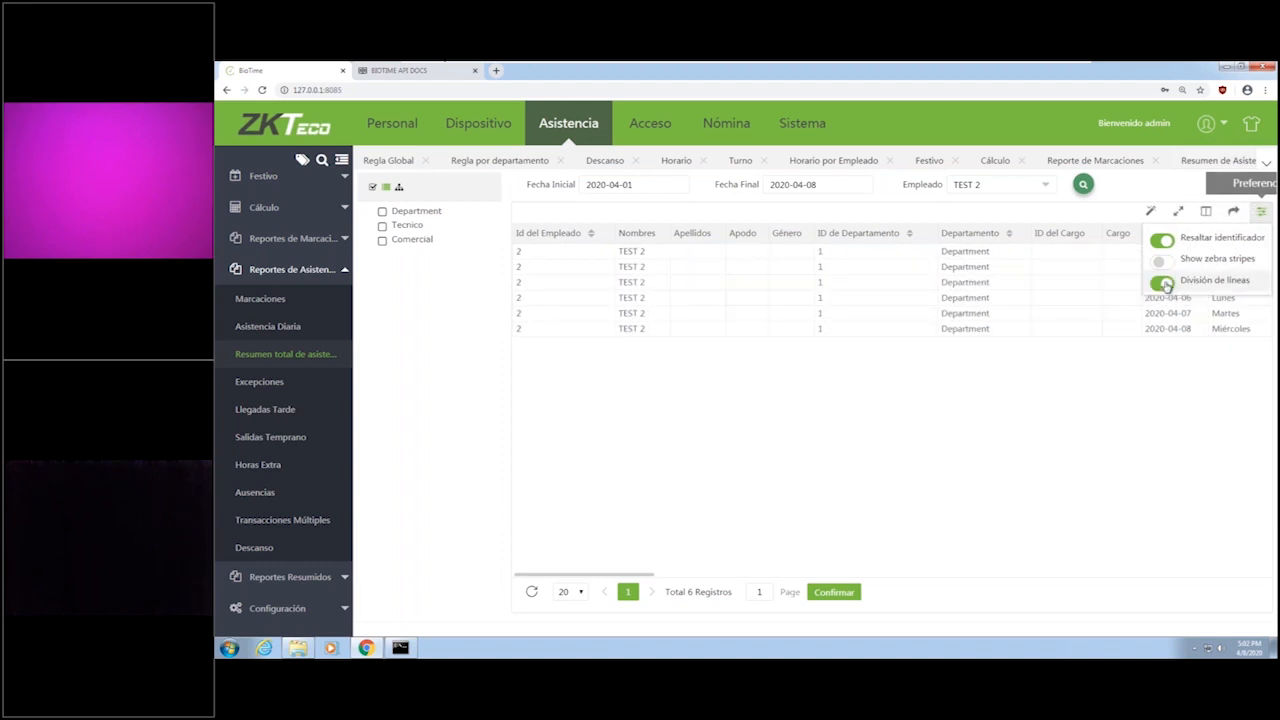
click(958, 464)
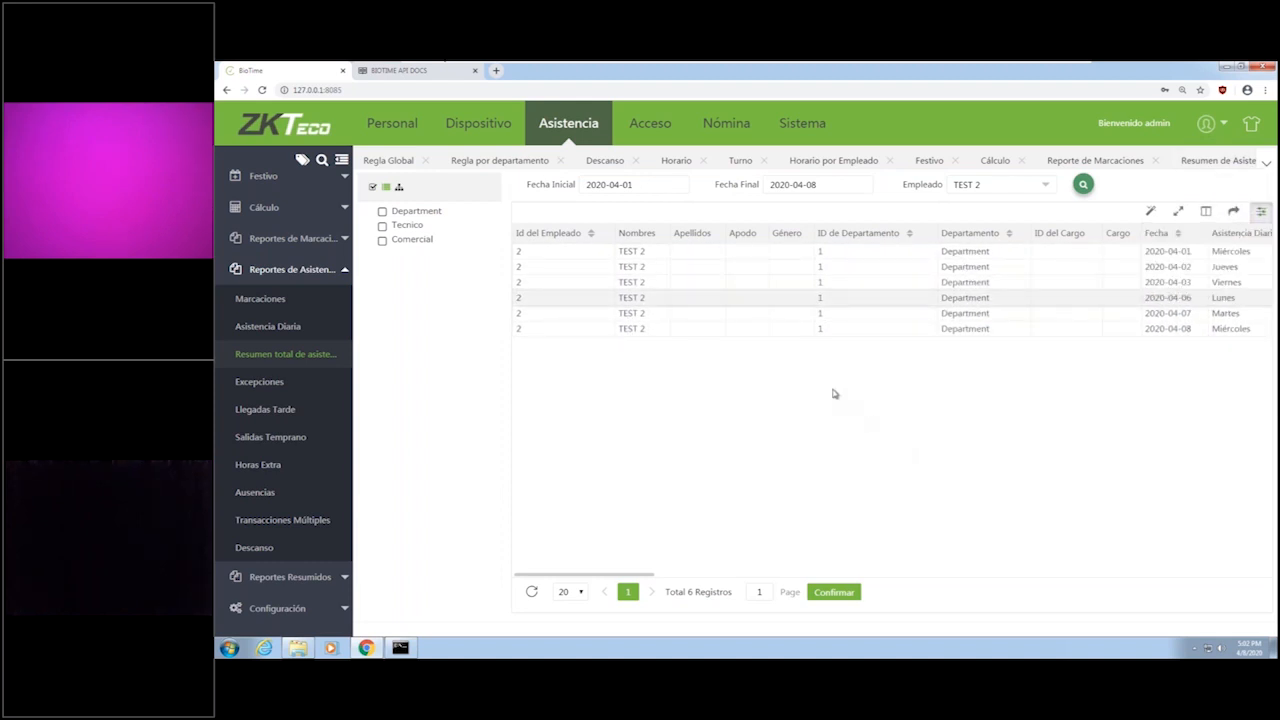
View the Excepciones report and run the summarized Reporte de Asistencia for employee TEST 2.
click(299, 385)
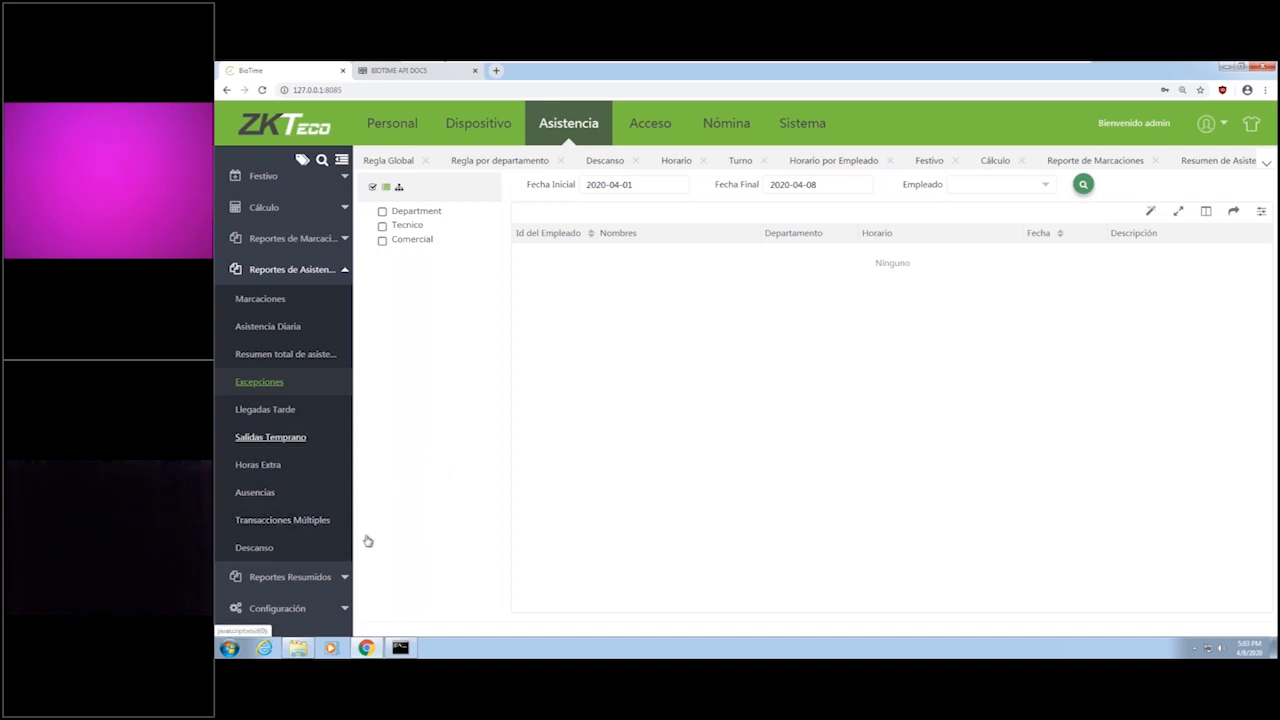
click(315, 578)
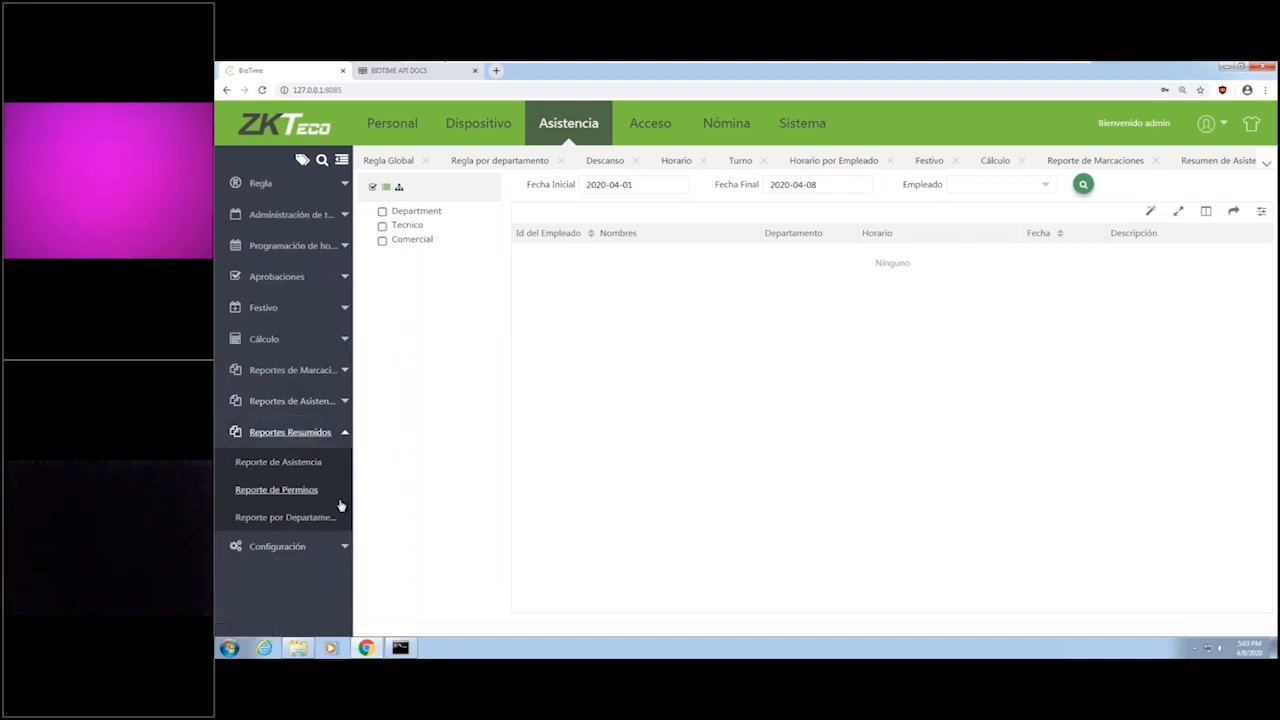
click(310, 468)
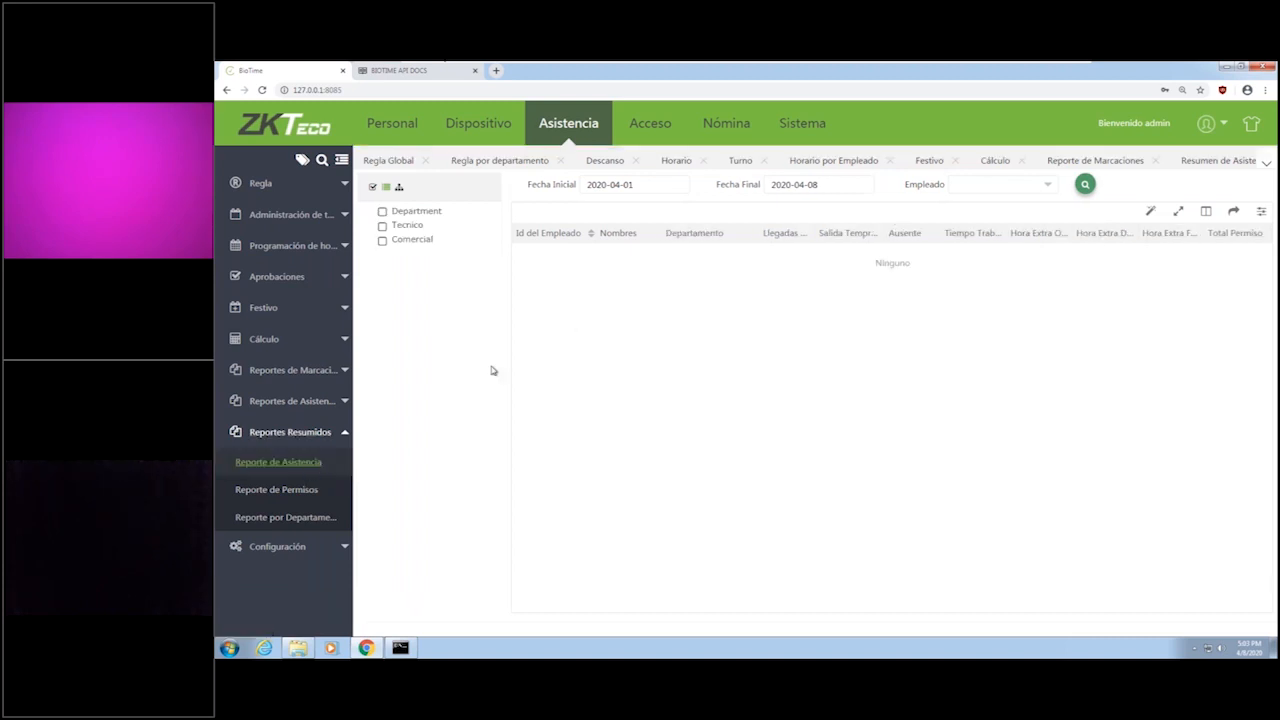
click(1010, 188)
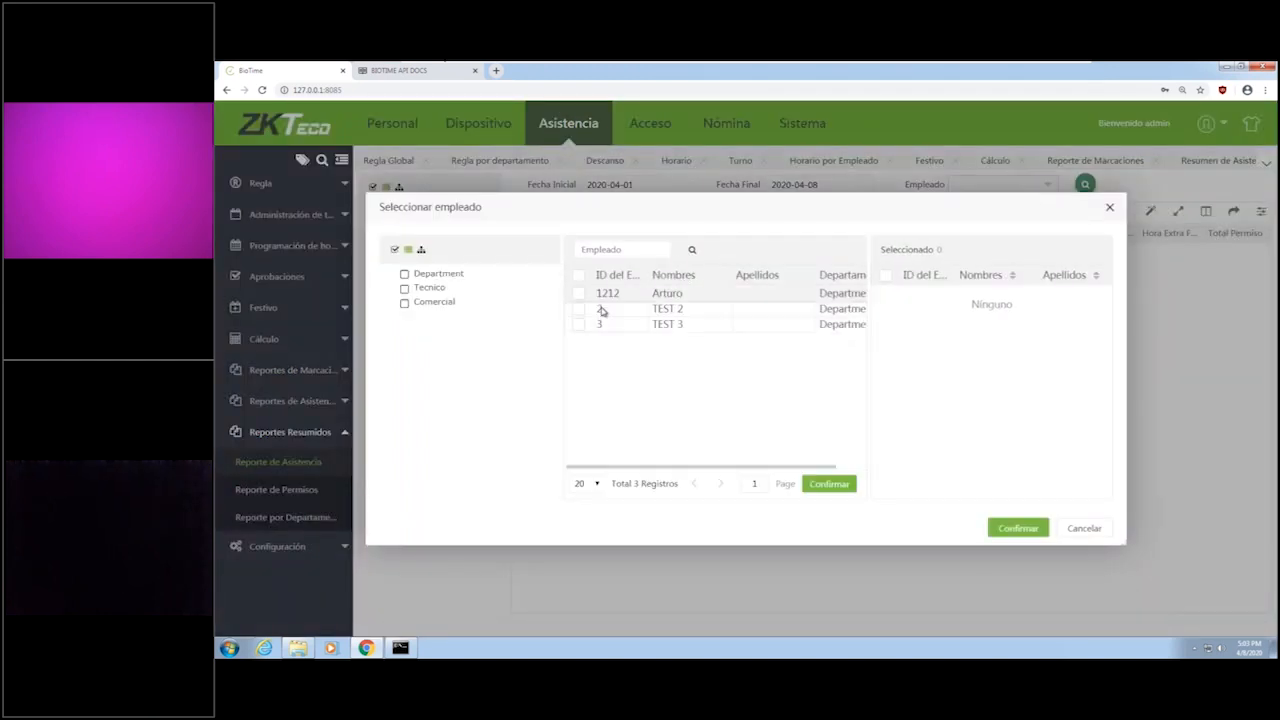
click(578, 309)
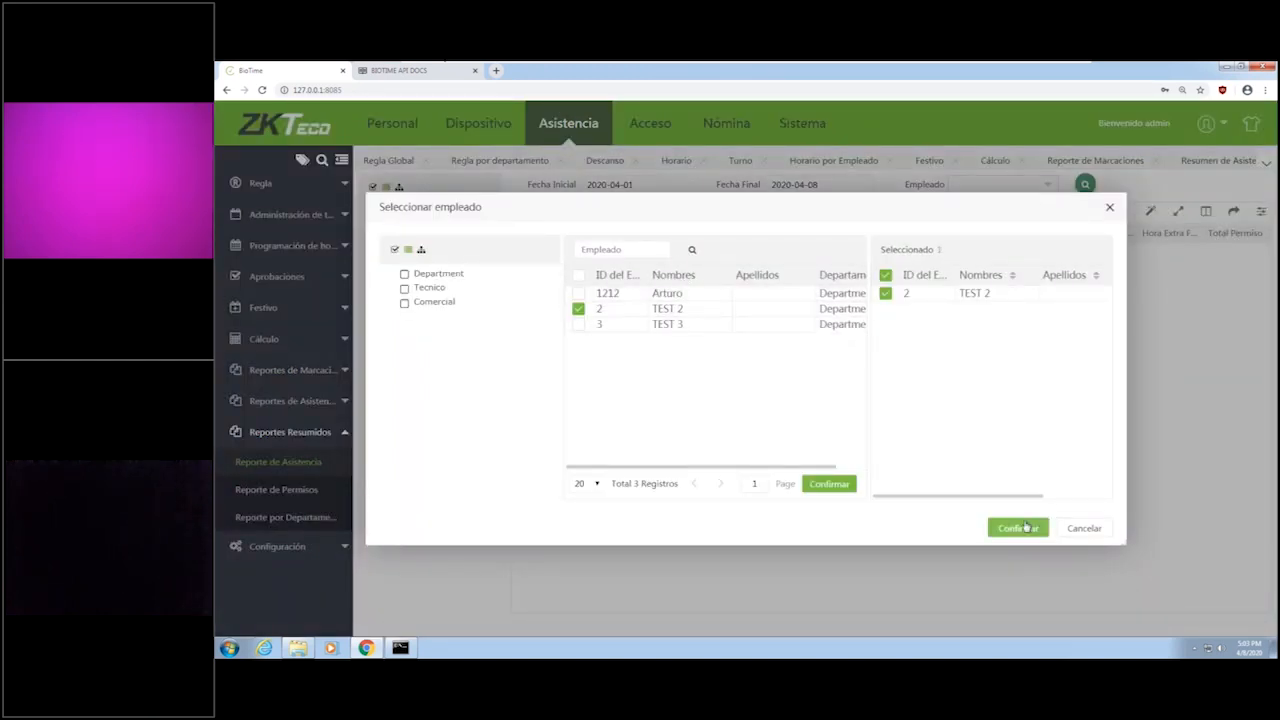
click(1020, 528)
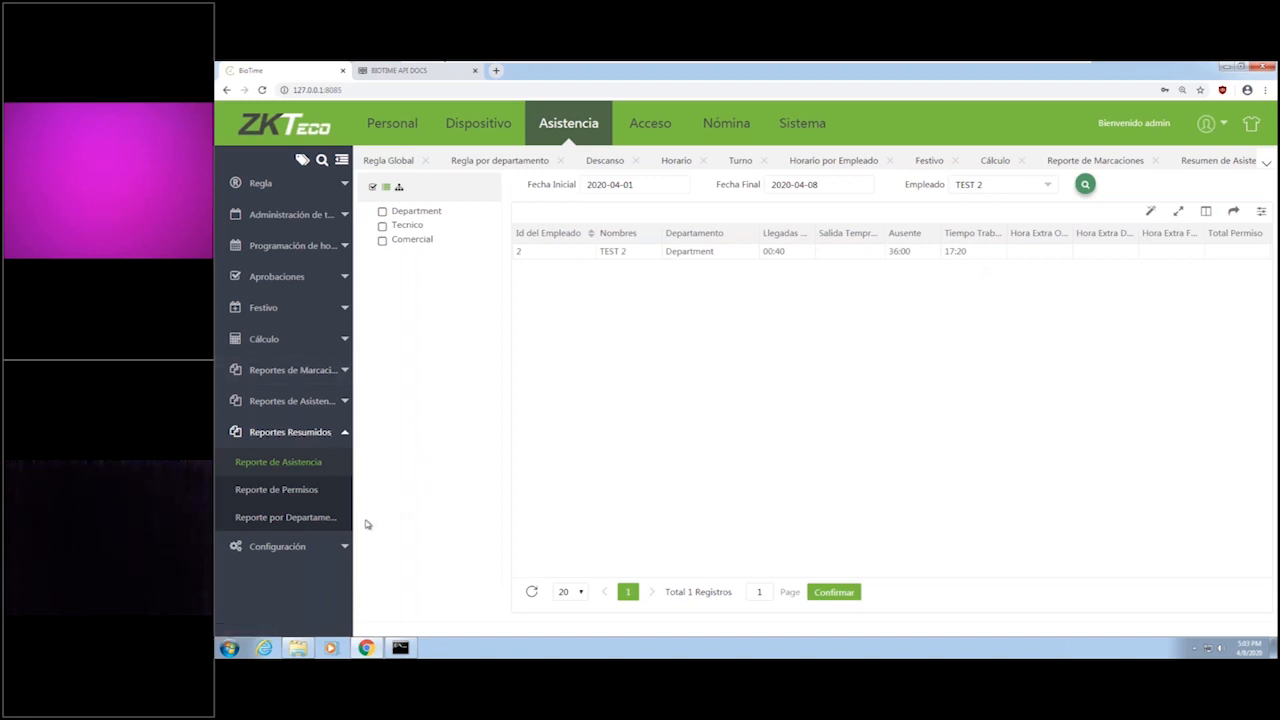
Look over the attendance Configuración options and the Marcación Manual and Ajuste de Horario pages under Aprobaciones.
click(344, 547)
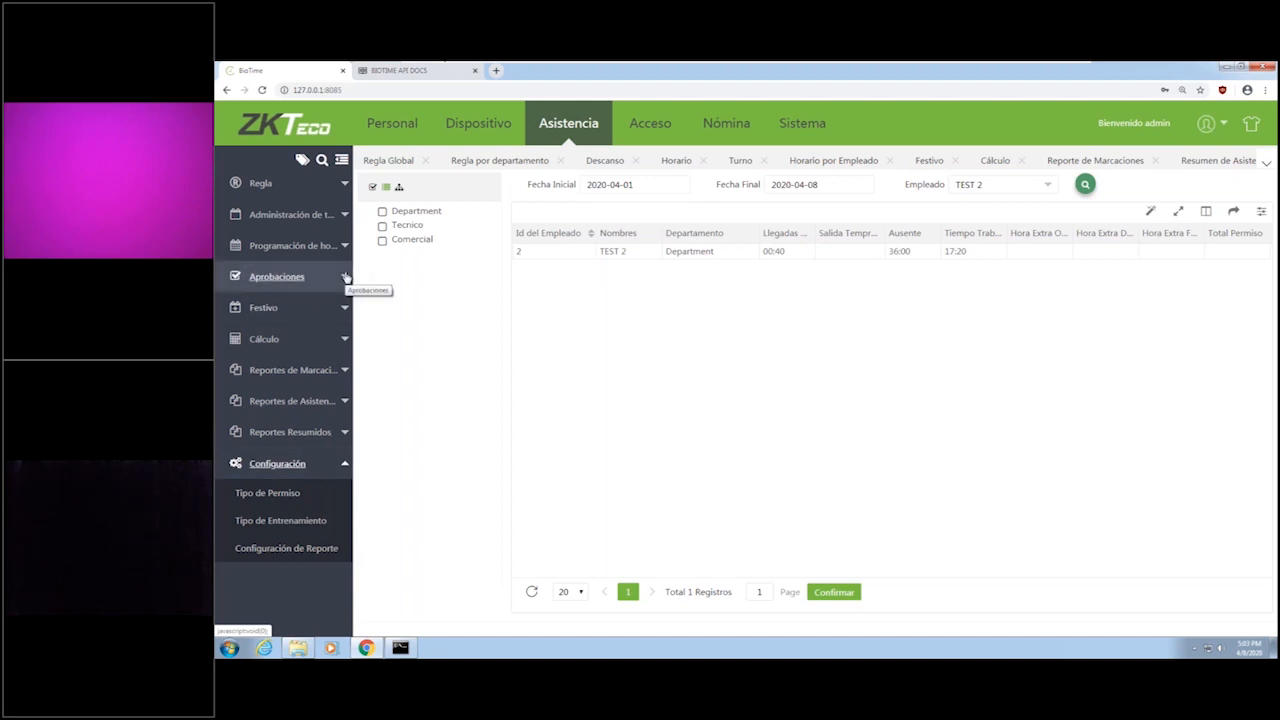
click(345, 277)
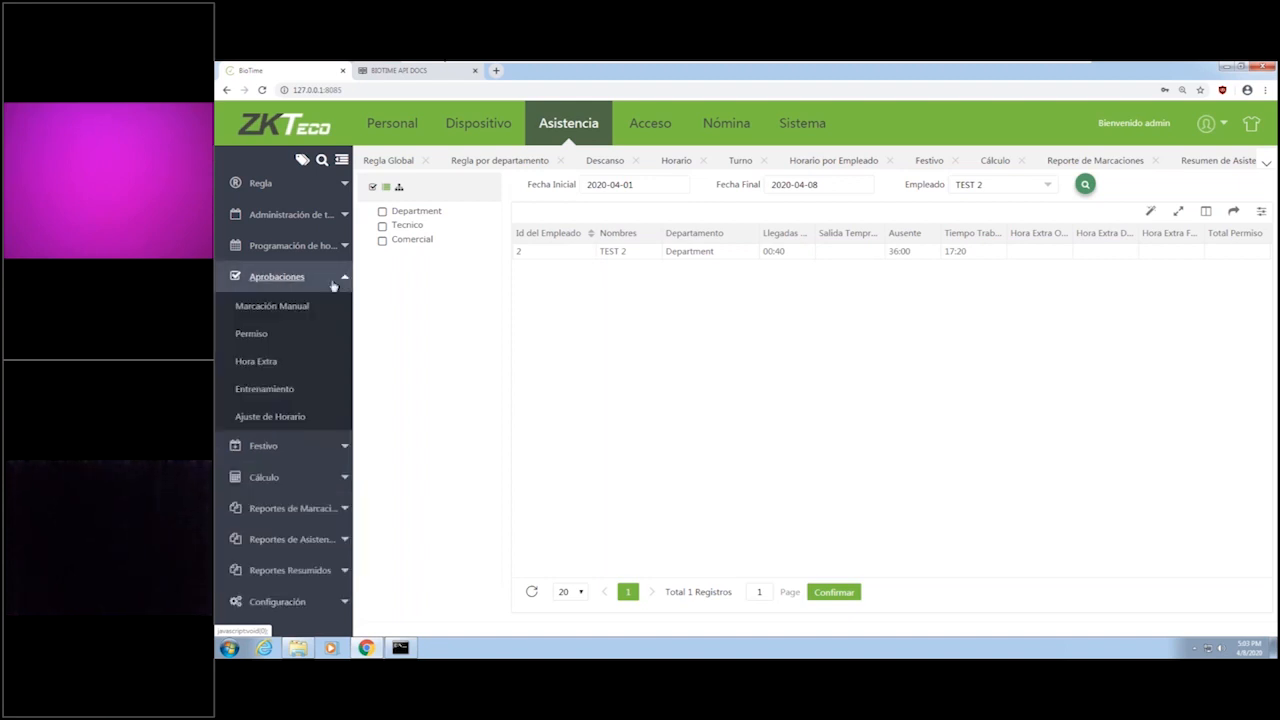
click(290, 310)
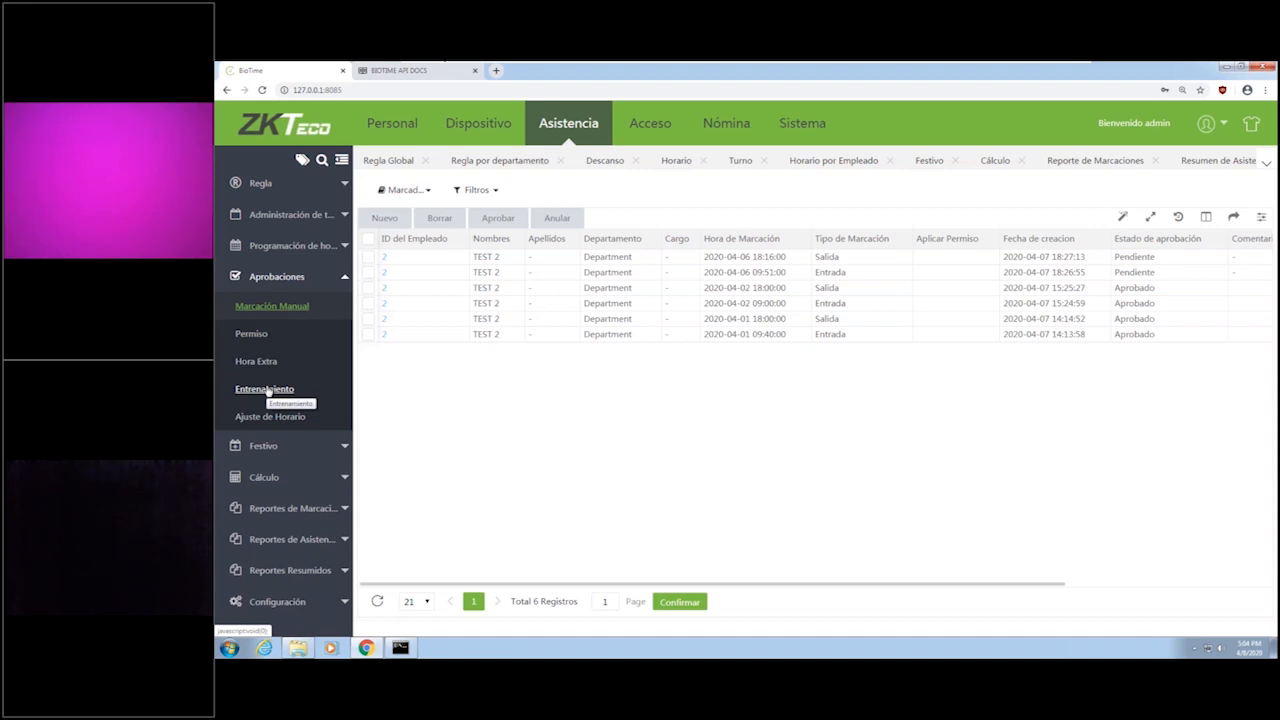
click(268, 417)
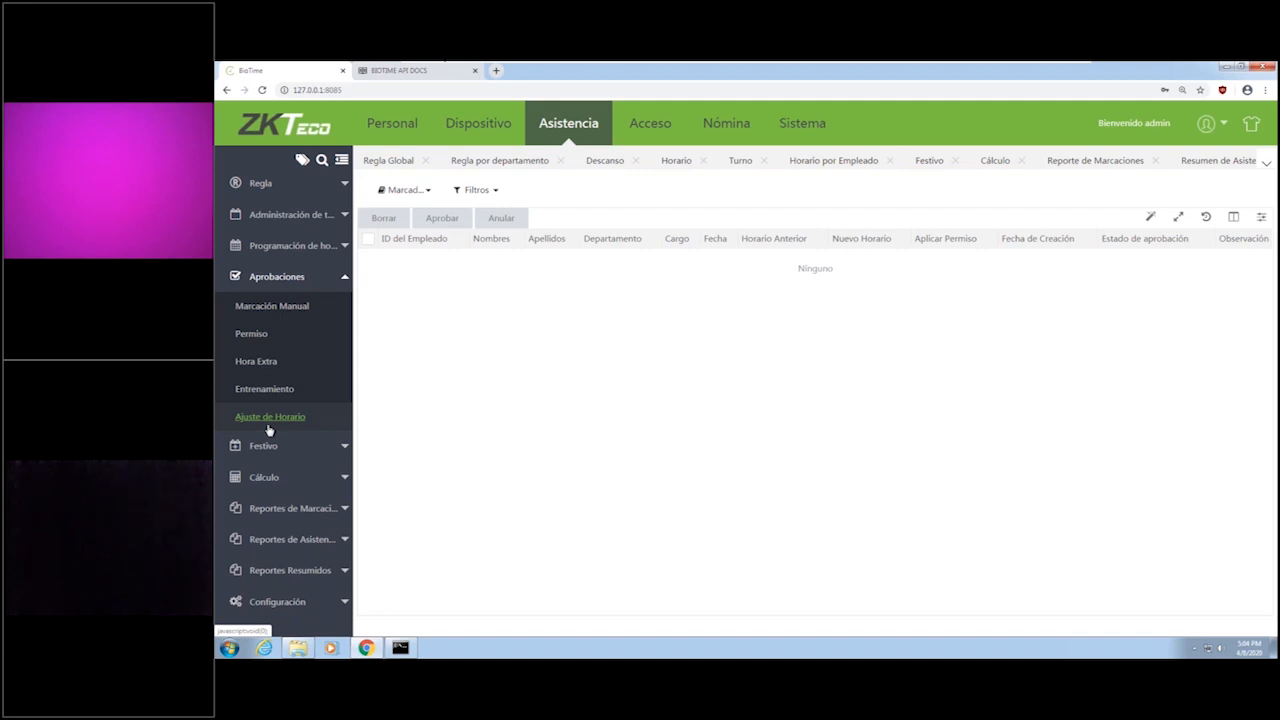
click(275, 308)
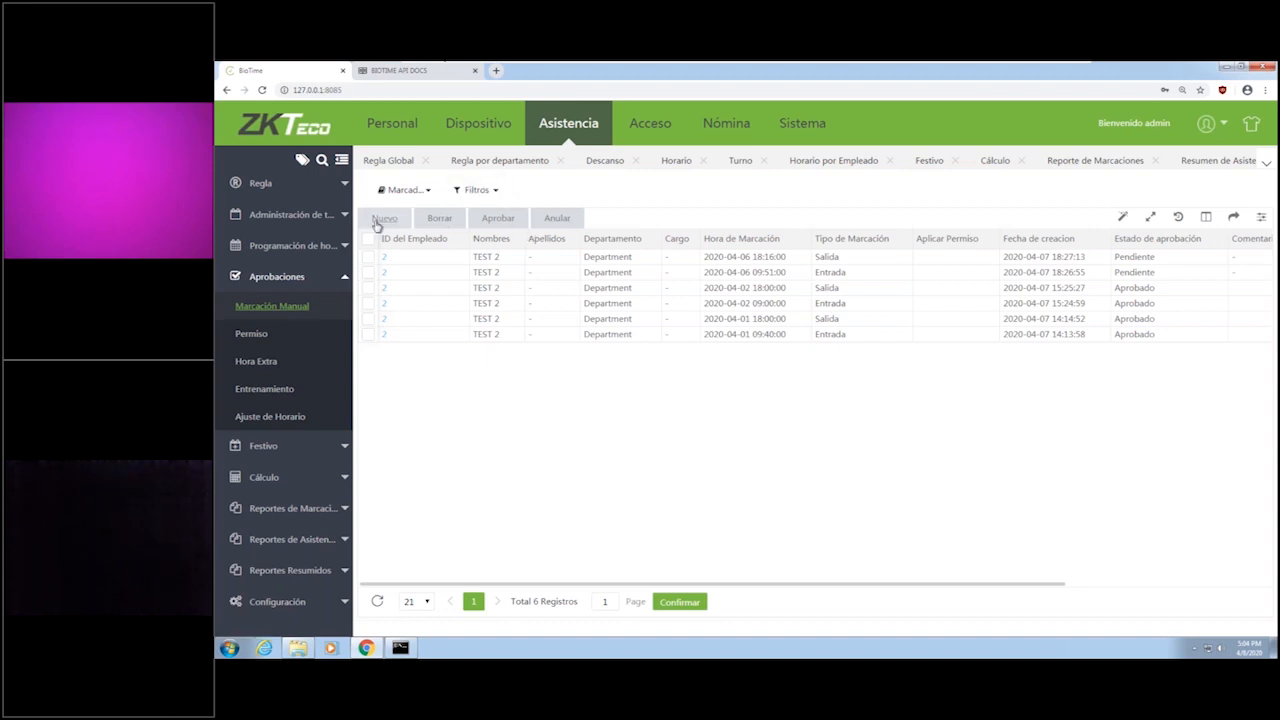
click(378, 220)
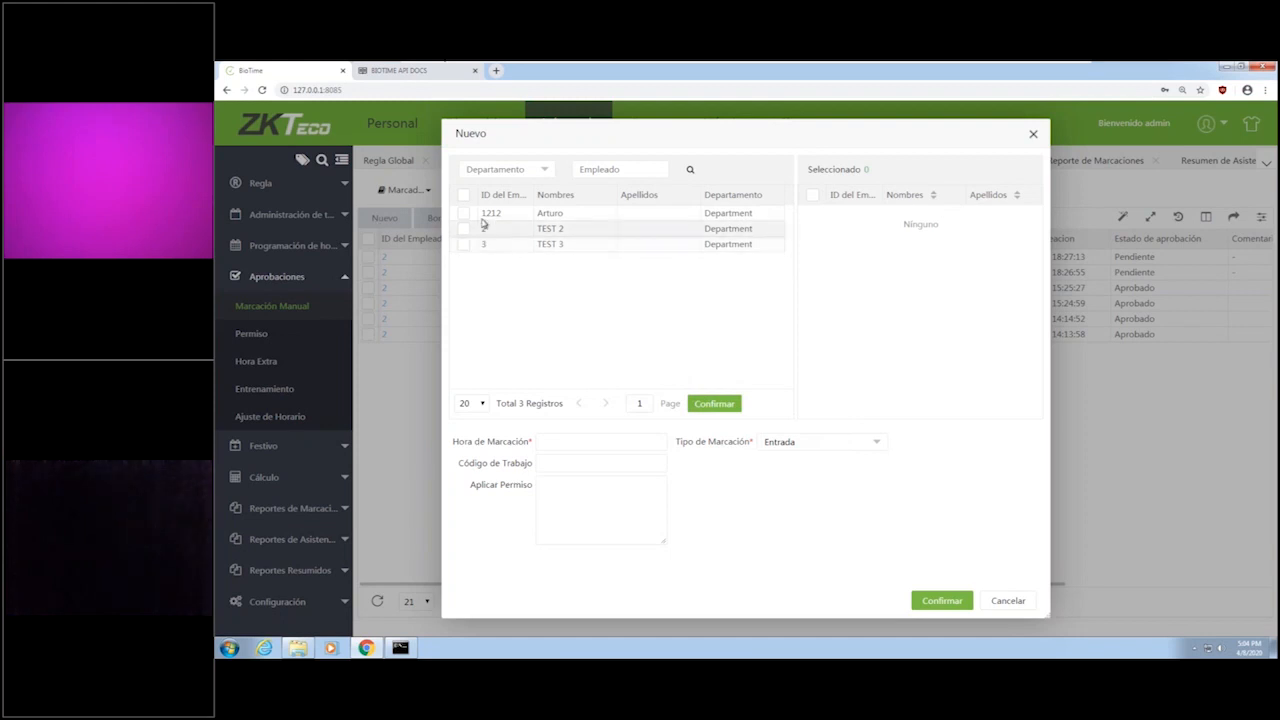
click(464, 214)
click(561, 445)
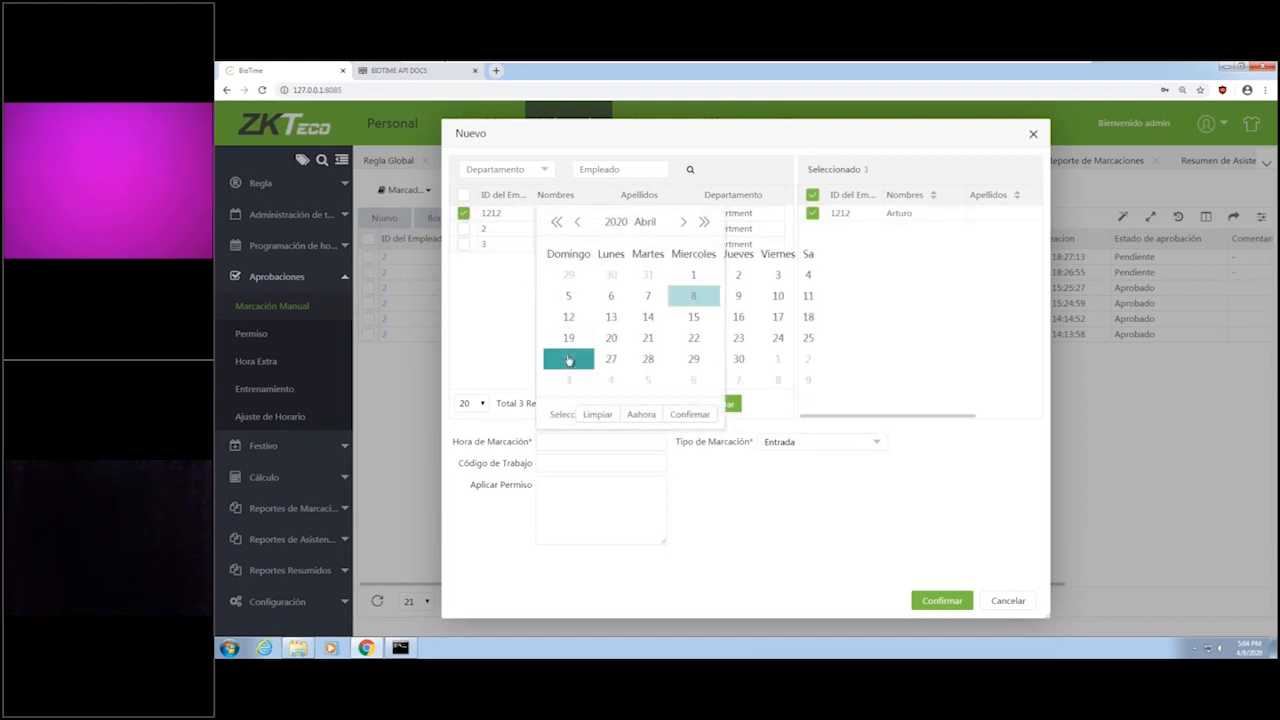
click(577, 222)
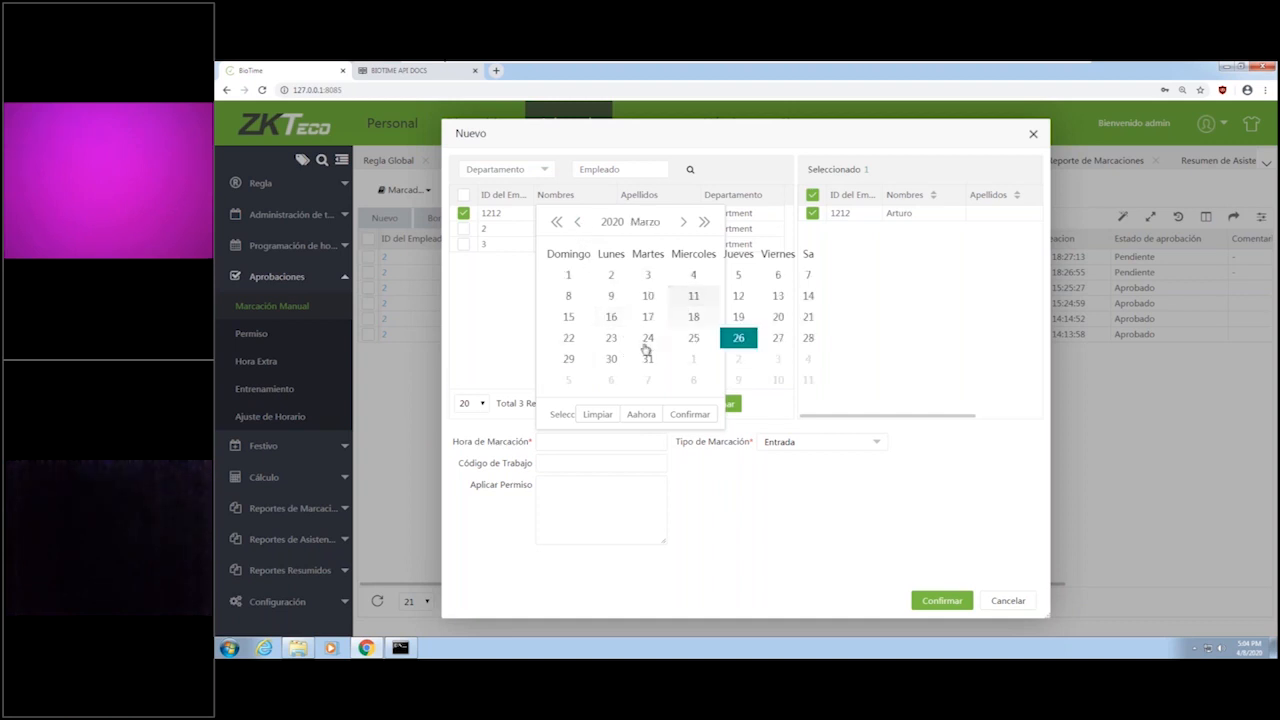
click(647, 339)
click(683, 222)
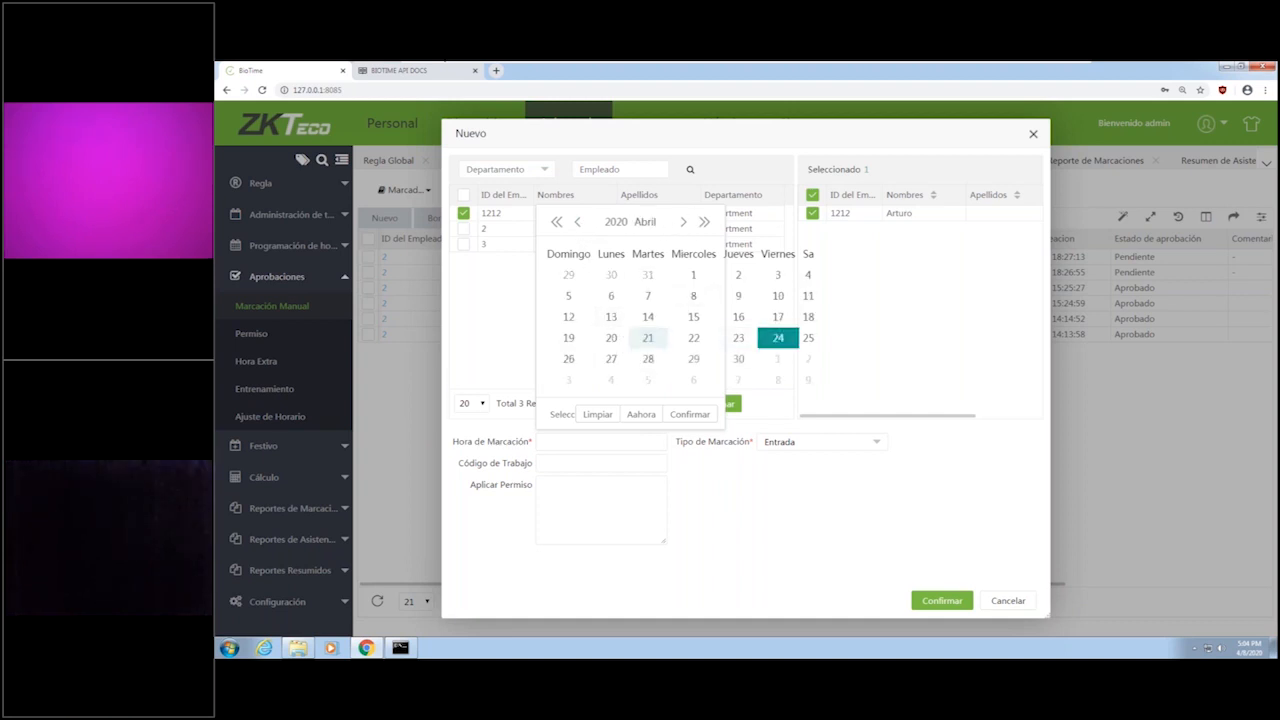
click(611, 296)
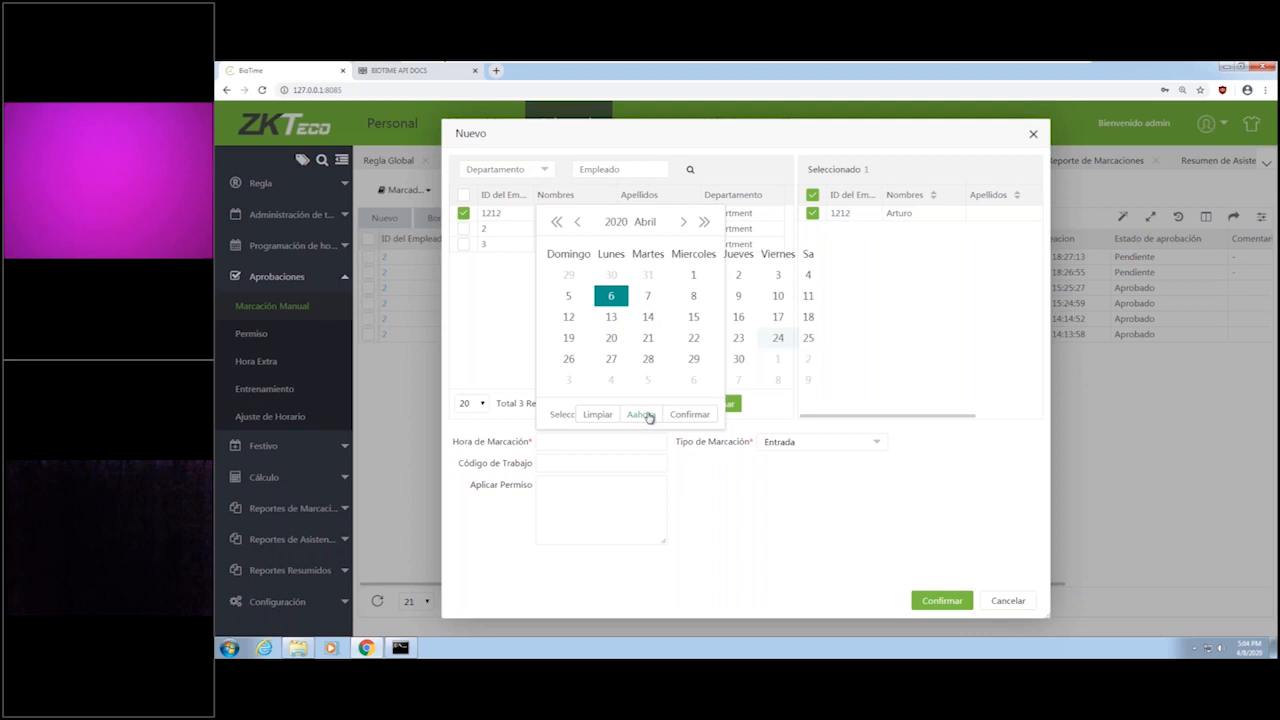
click(561, 416)
scroll(573, 355, down, 4)
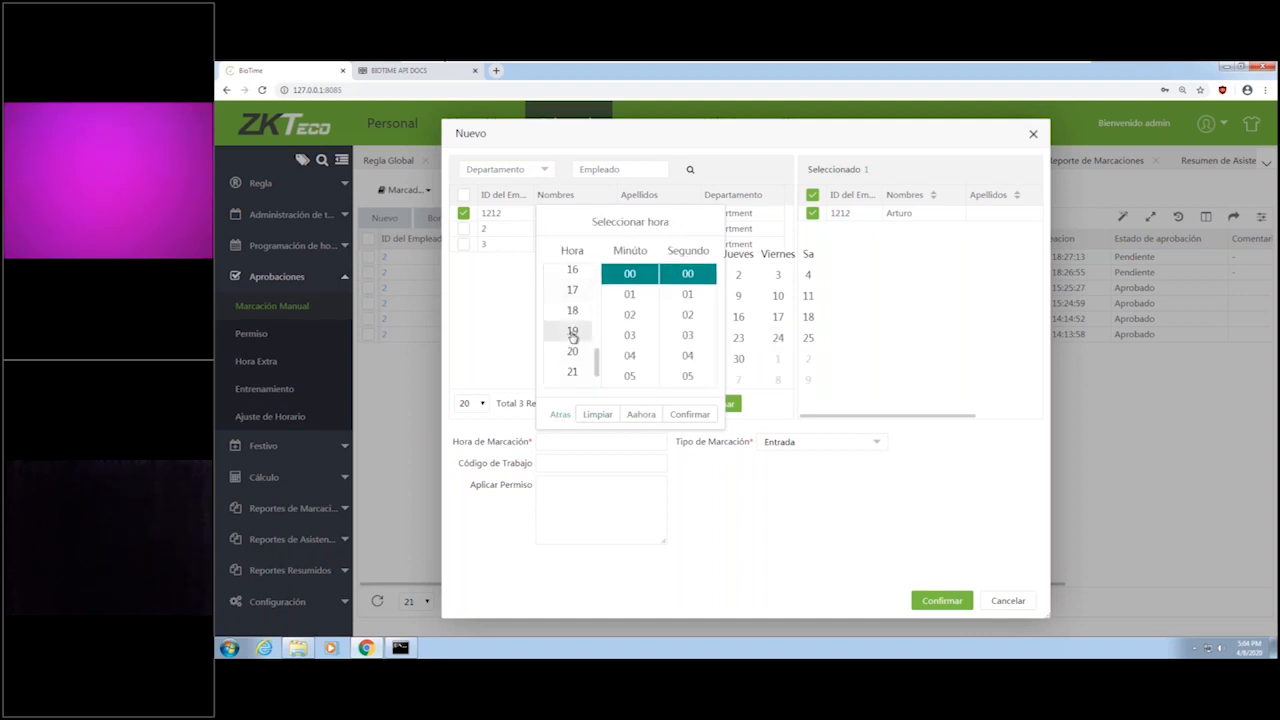
click(573, 310)
click(690, 414)
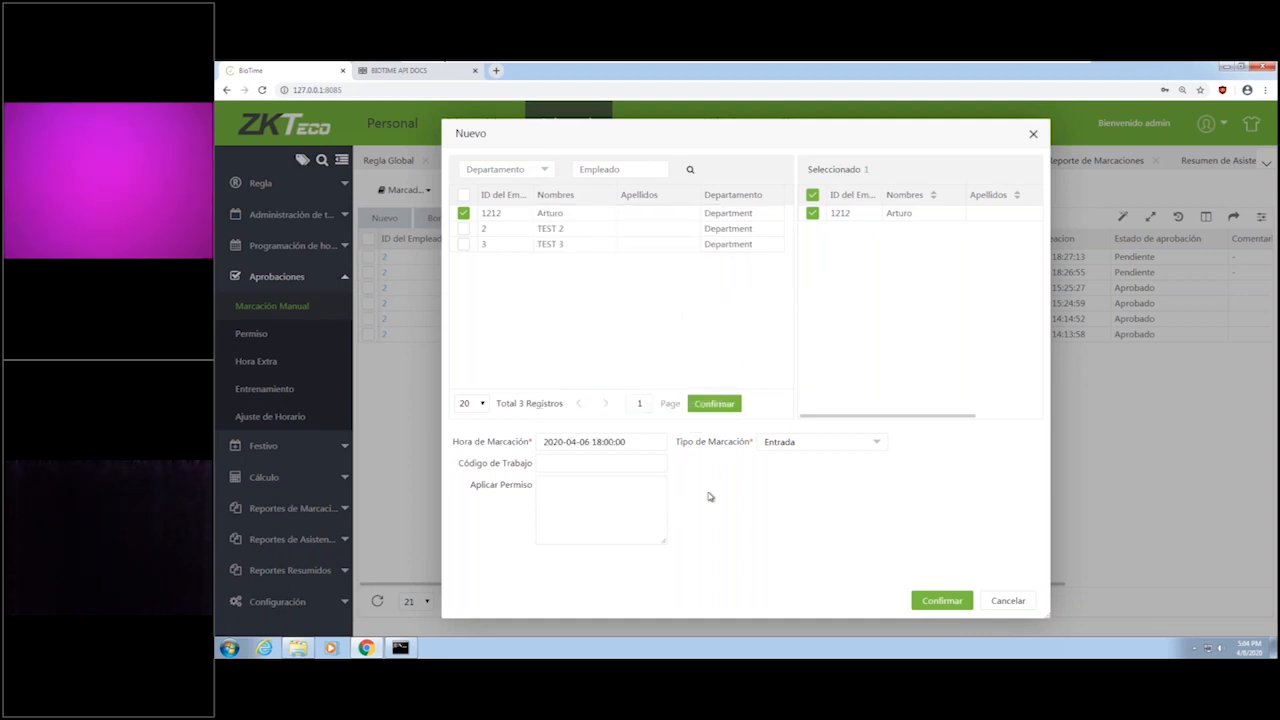
Set the manual punch's type to Salida and save the new record.
click(786, 446)
click(786, 449)
click(786, 449)
click(782, 483)
click(942, 599)
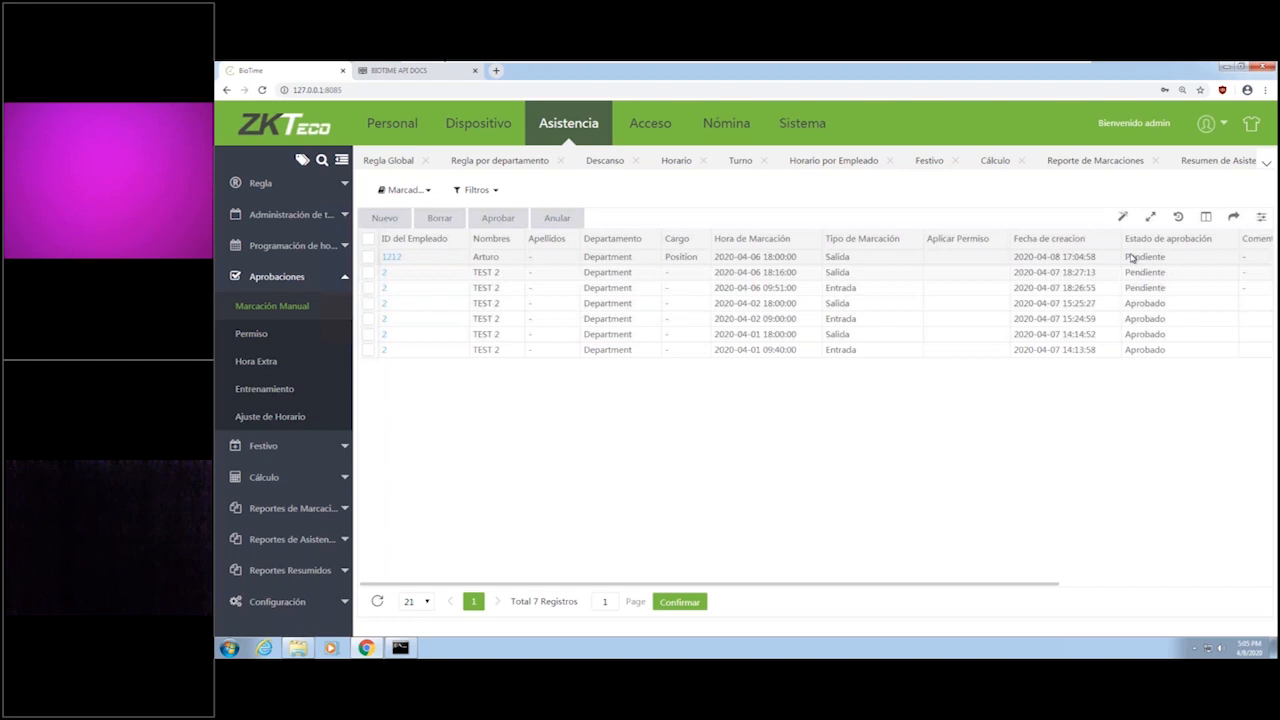
Select the three pending manual punches dated 2020-04-06 and start approving them.
click(368, 257)
click(368, 272)
click(368, 287)
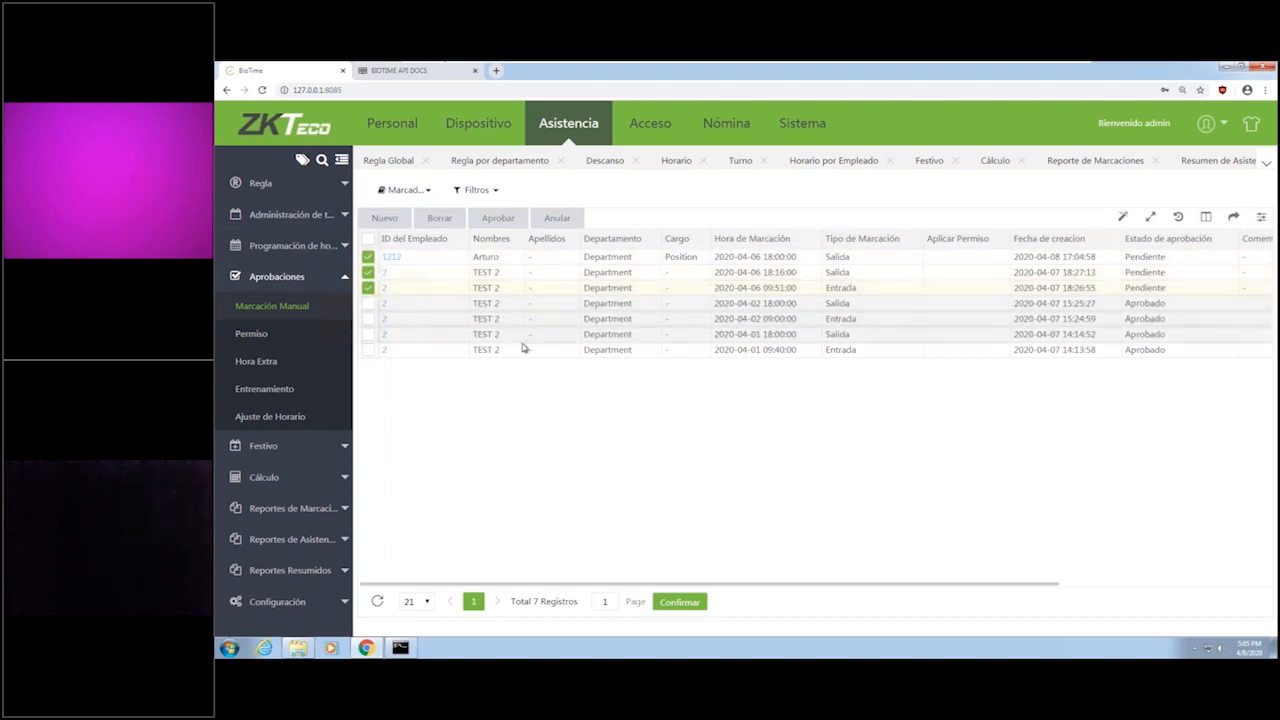
click(505, 221)
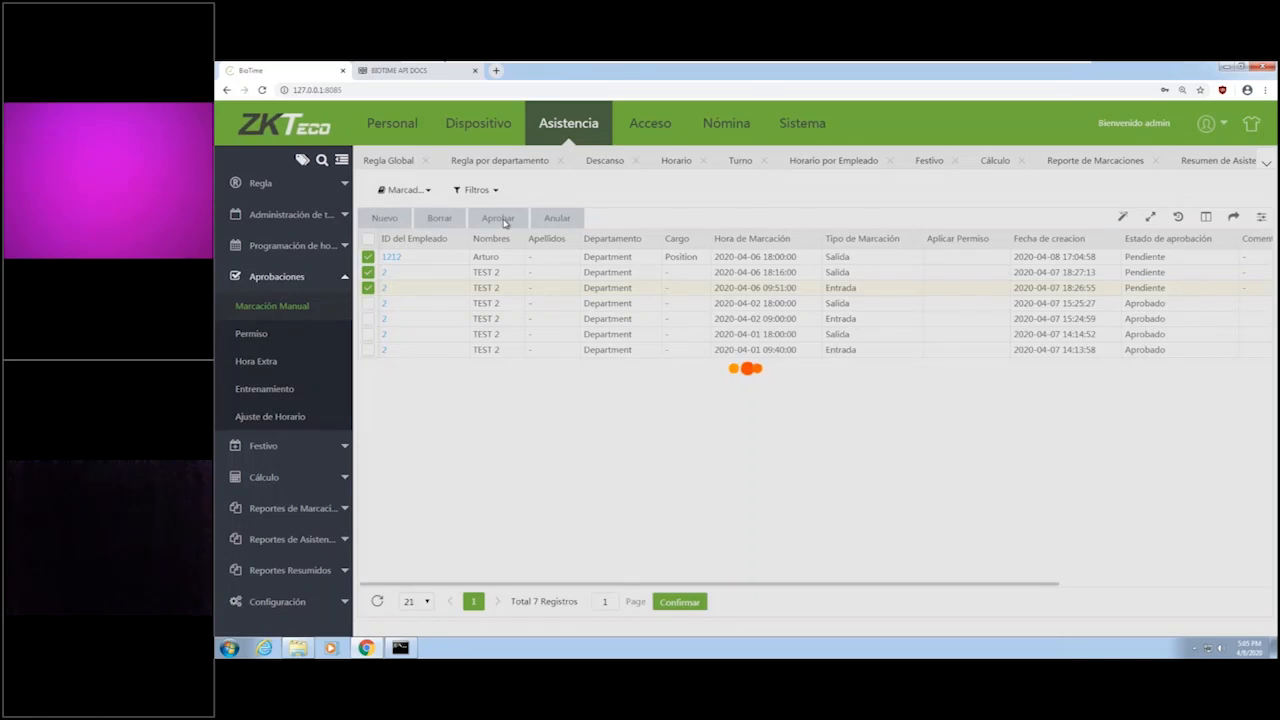
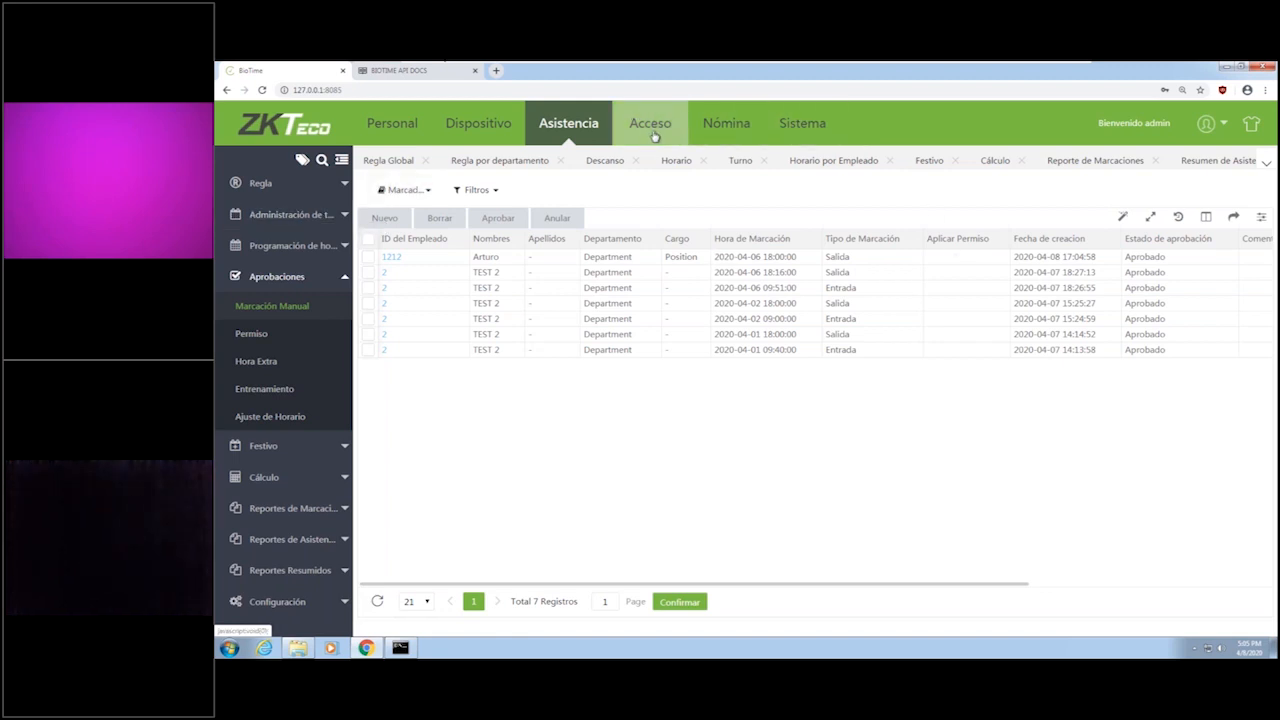
Select the TEST device in the Acceso module and issue the Abrir Puerta command for it.
click(654, 136)
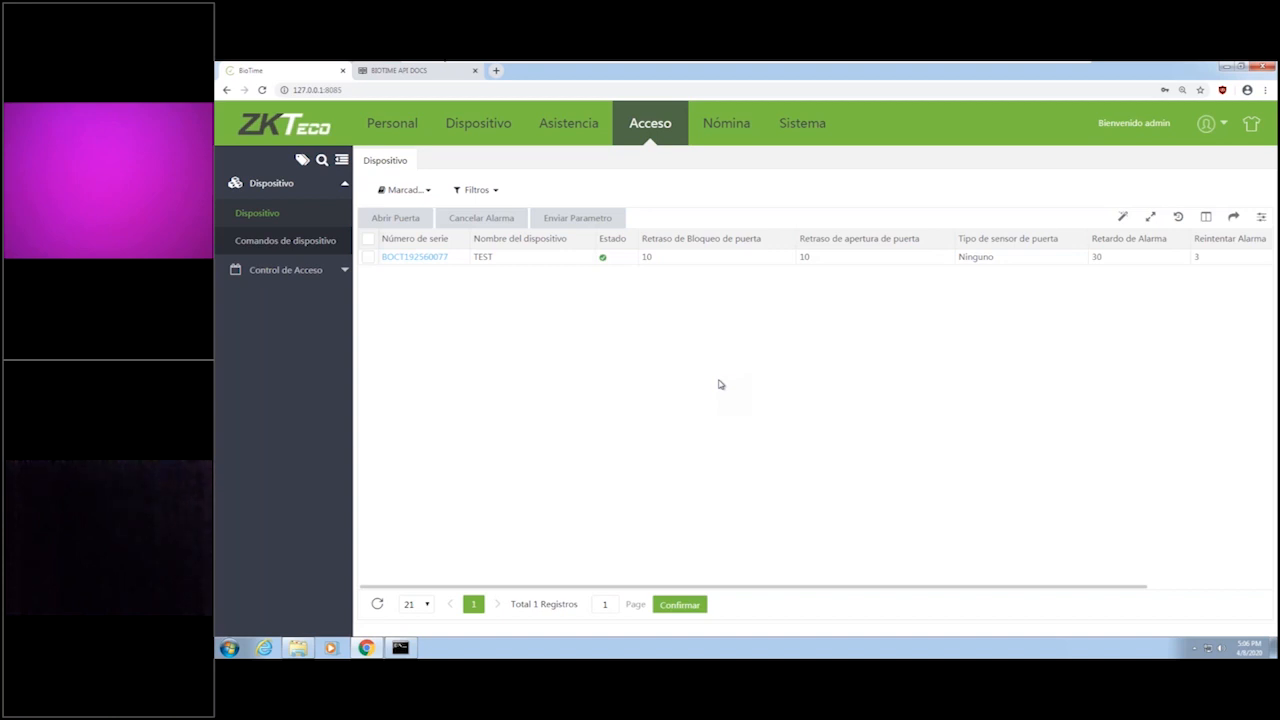
click(368, 257)
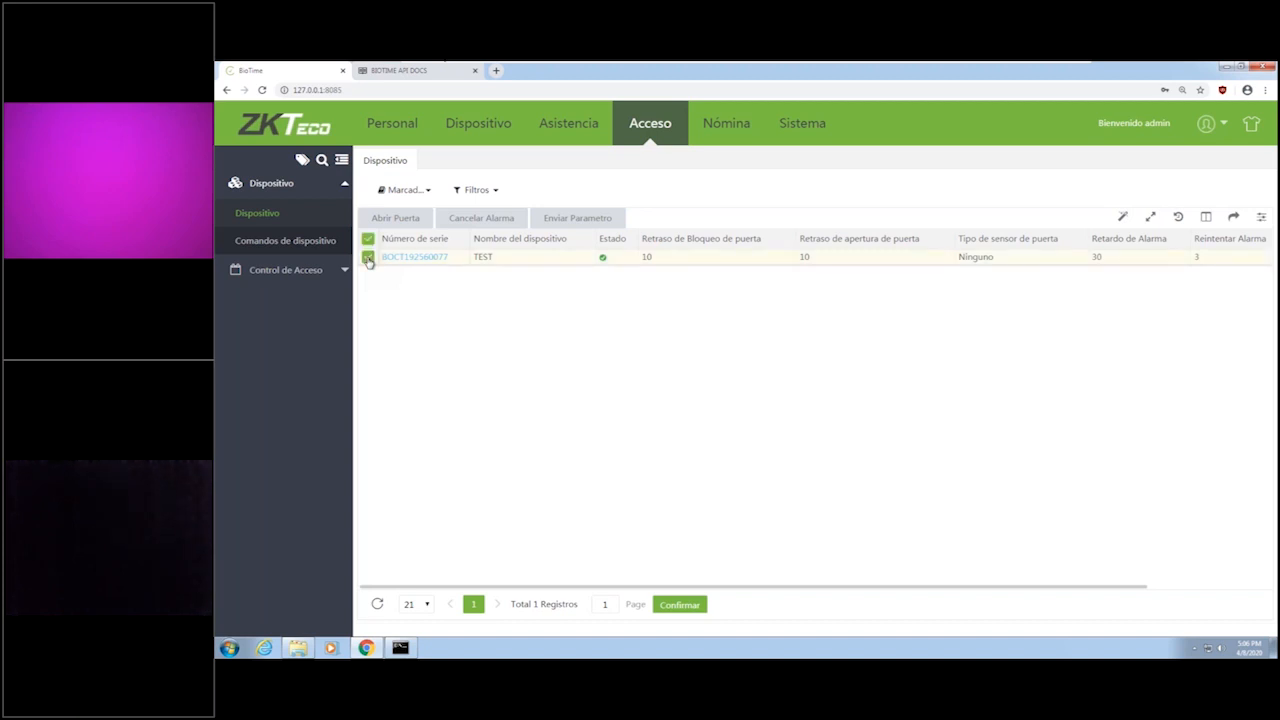
click(401, 219)
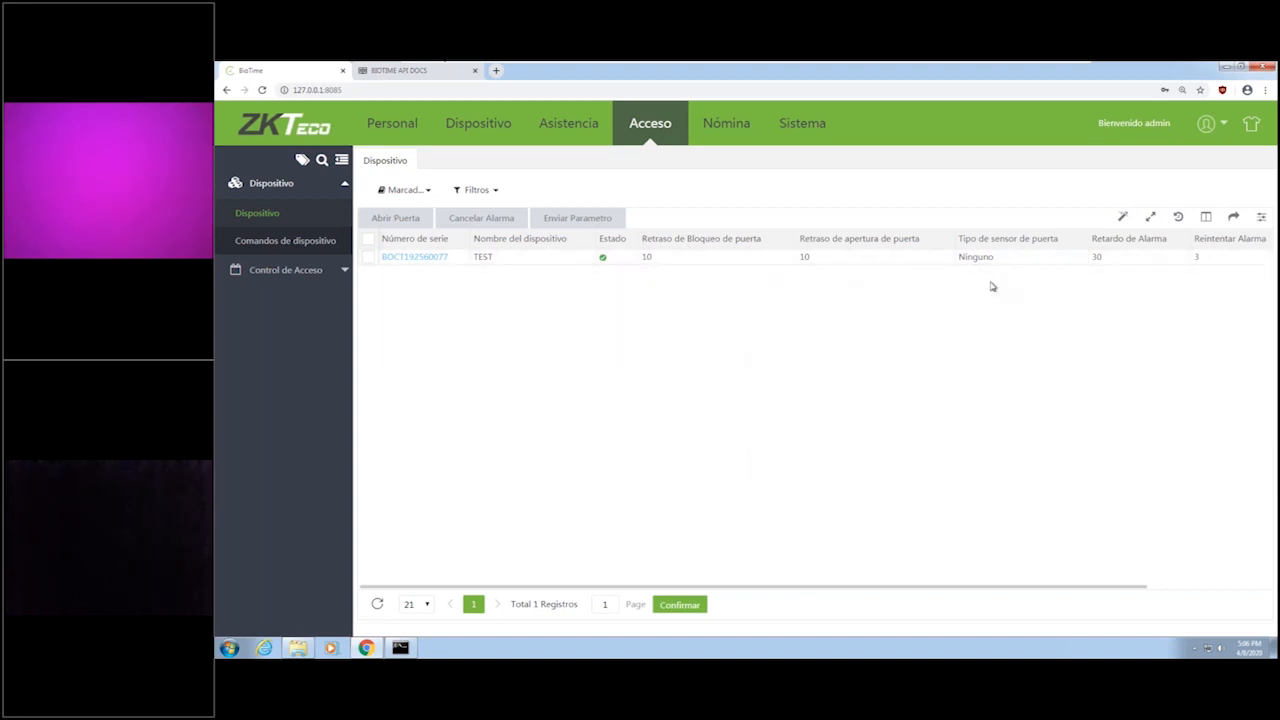
Examine the TEST device's access control parameters, sensor type options and Anti-PassBack settings, leaving them unedited.
click(437, 257)
scroll(608, 377, down, 2)
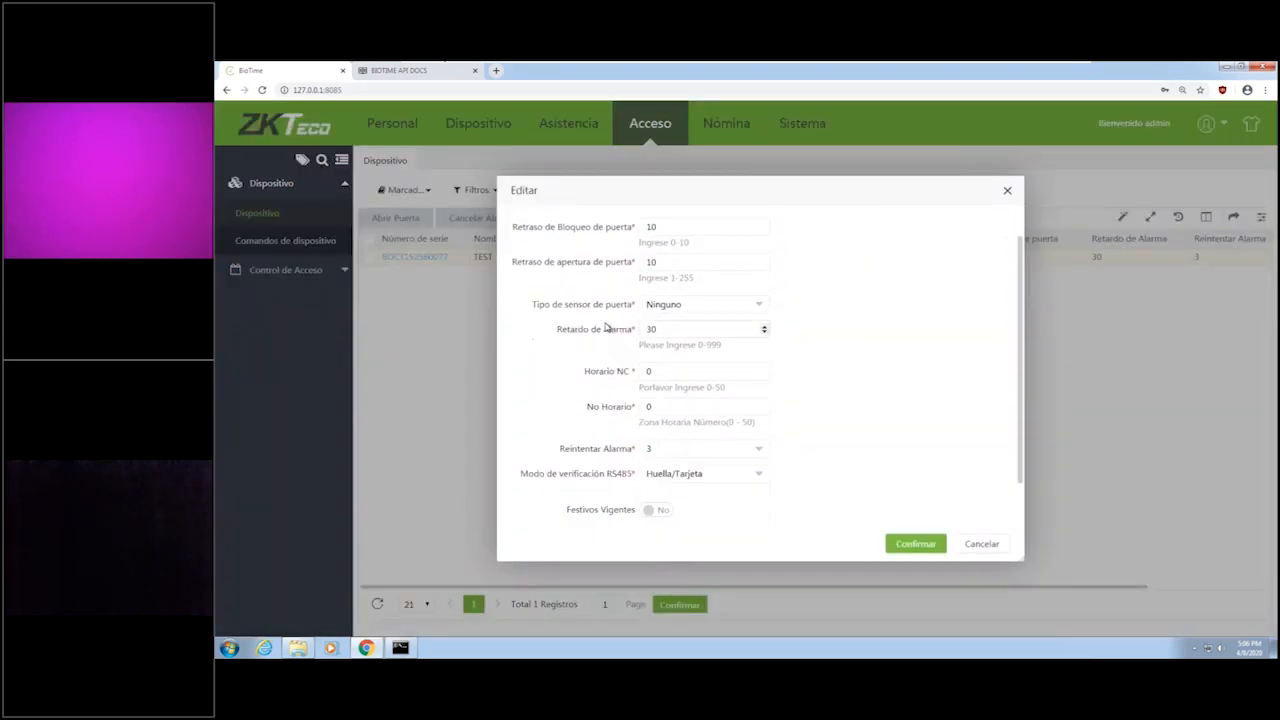
scroll(694, 363, up, 2)
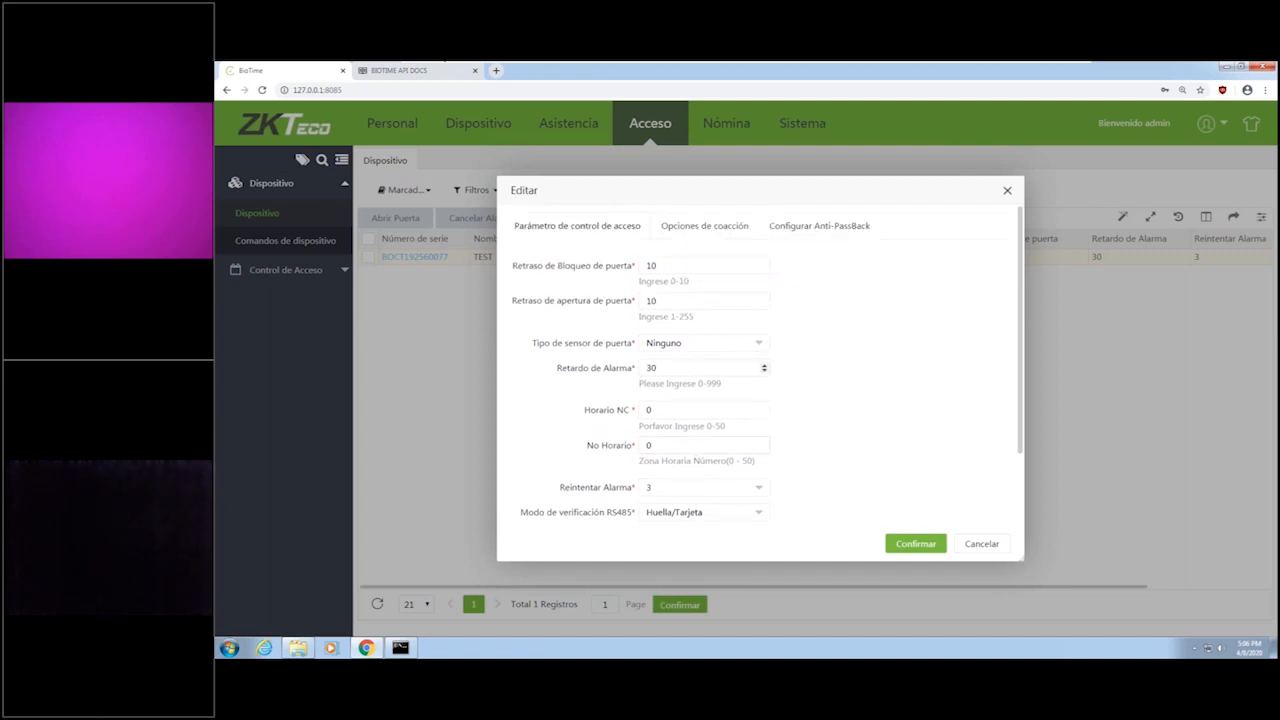
click(675, 353)
click(676, 354)
scroll(678, 418, down, 1)
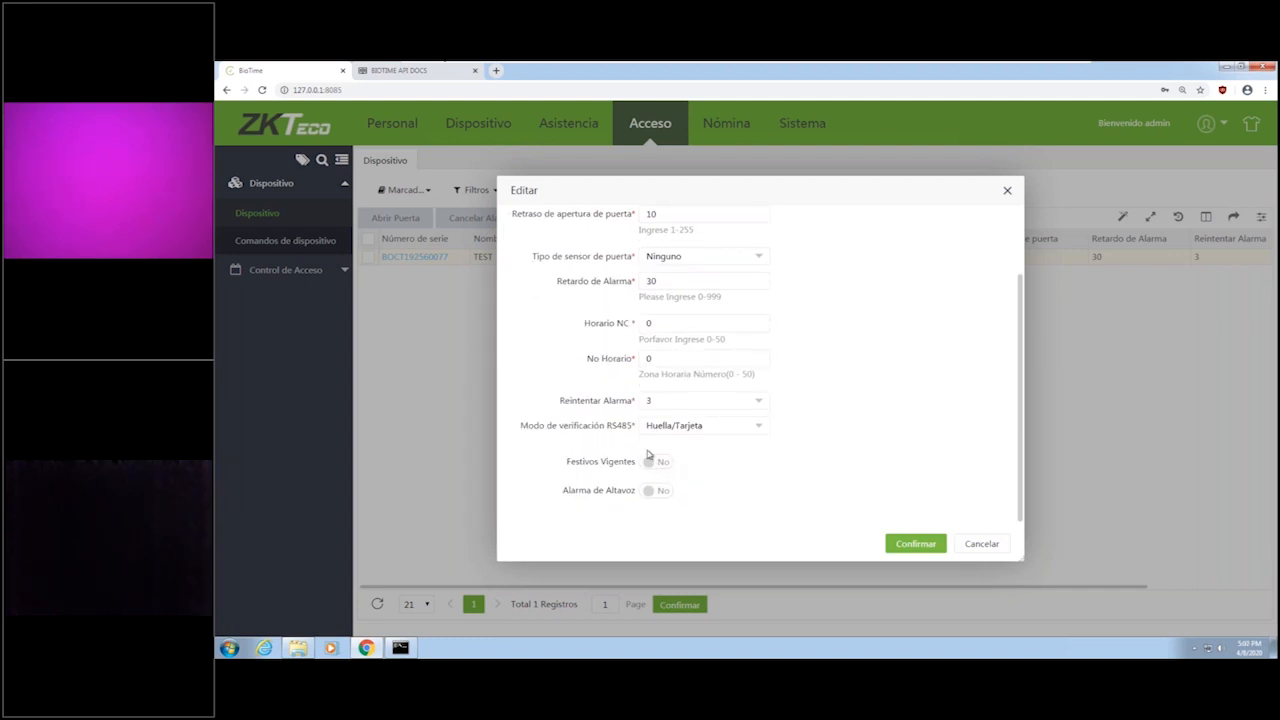
scroll(849, 294, up, 1)
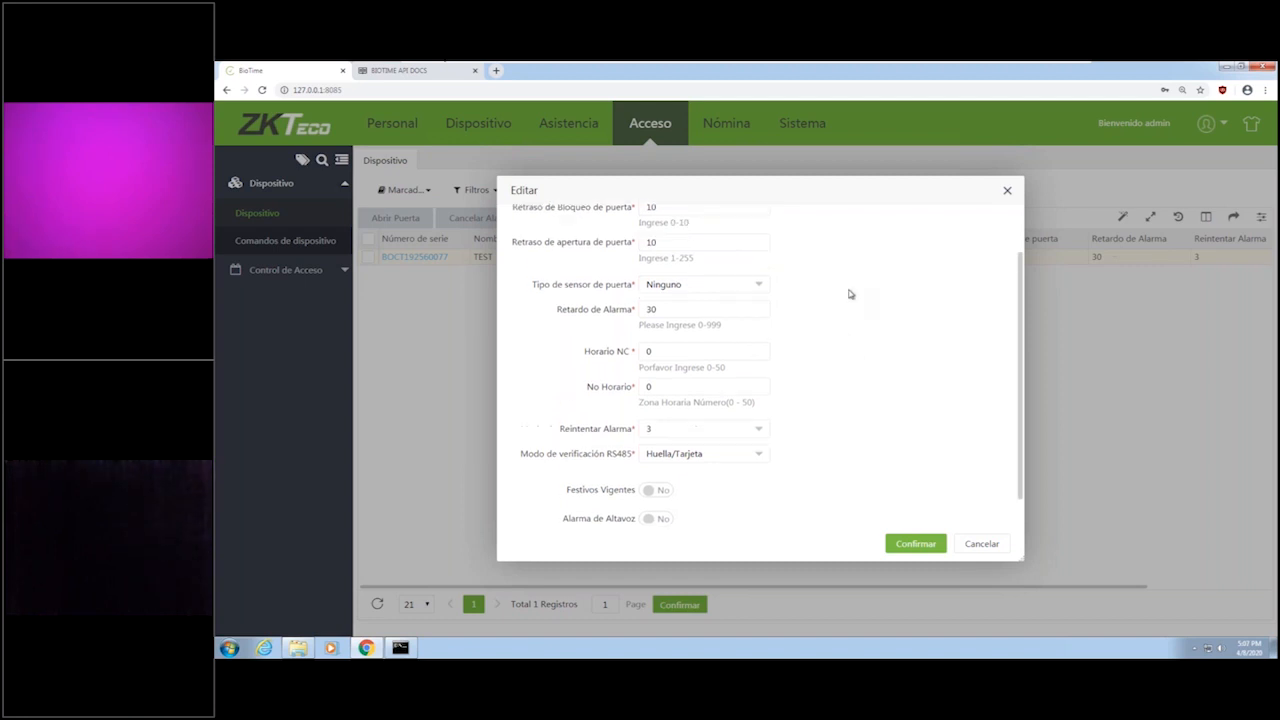
scroll(849, 294, up, 1)
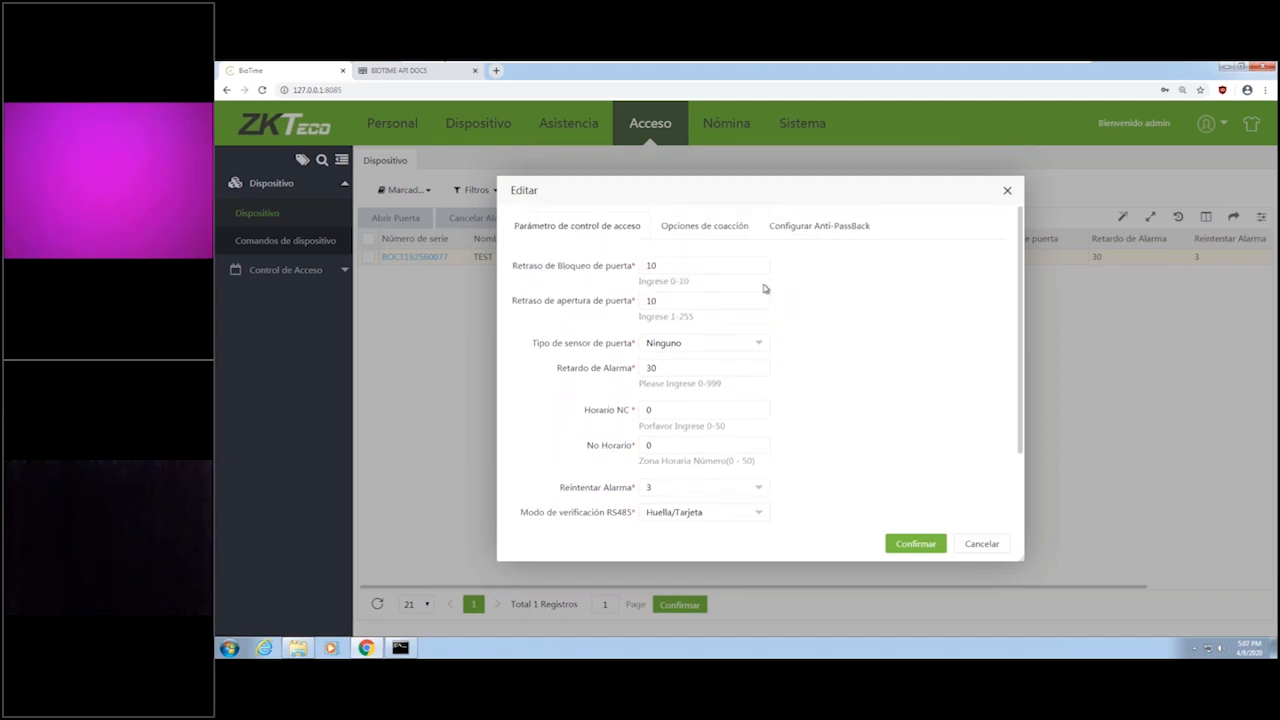
click(812, 232)
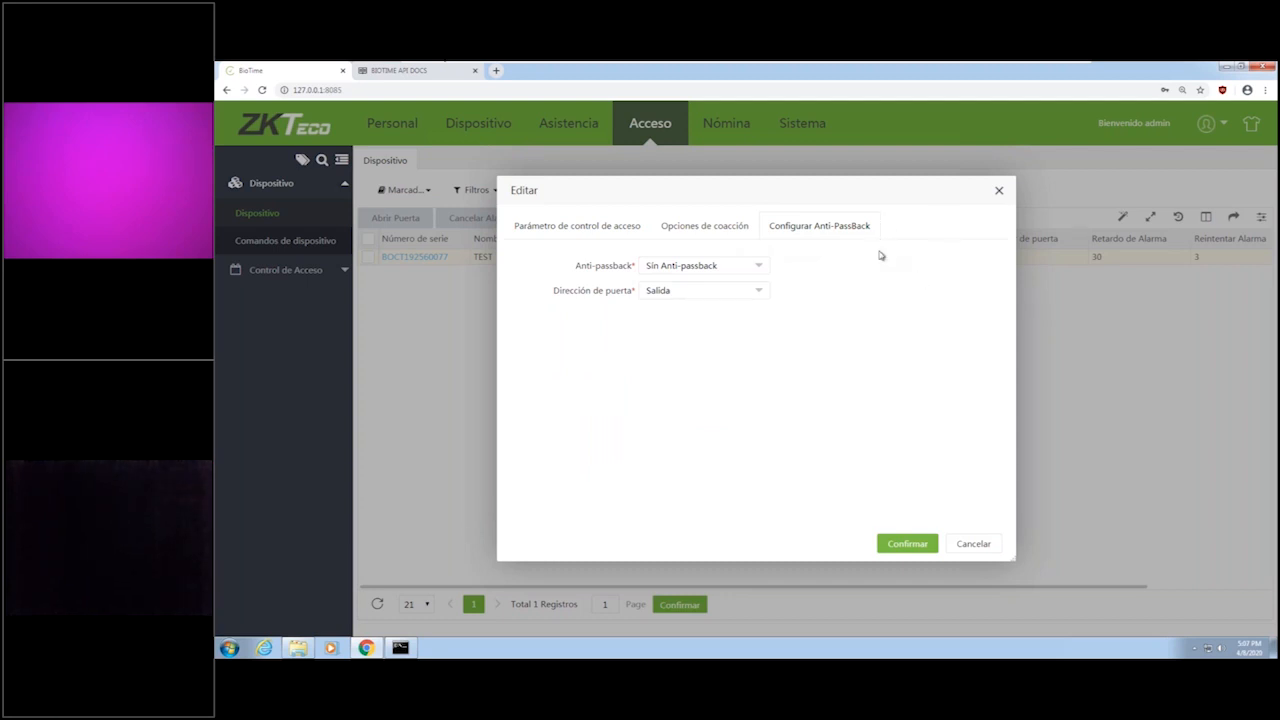
click(999, 192)
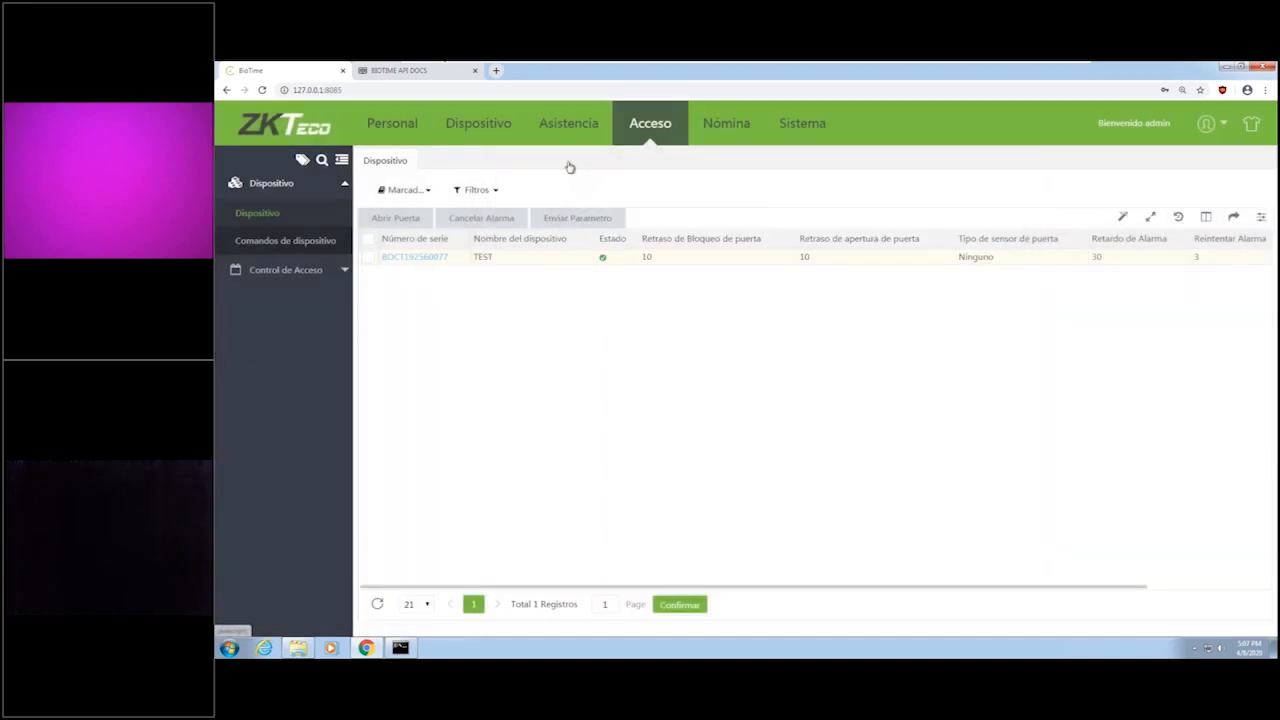
Look over the Control de Acceso Horario list and its new timetable form with the weekday time ranges.
click(336, 272)
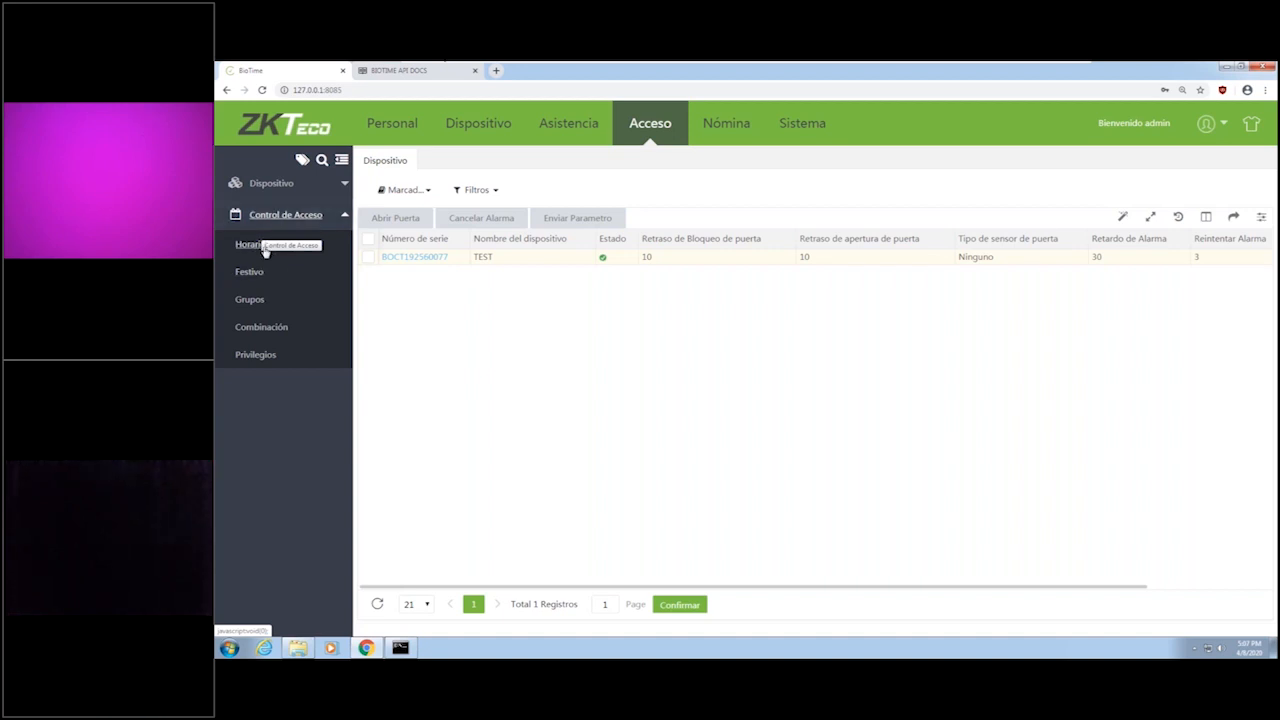
click(248, 246)
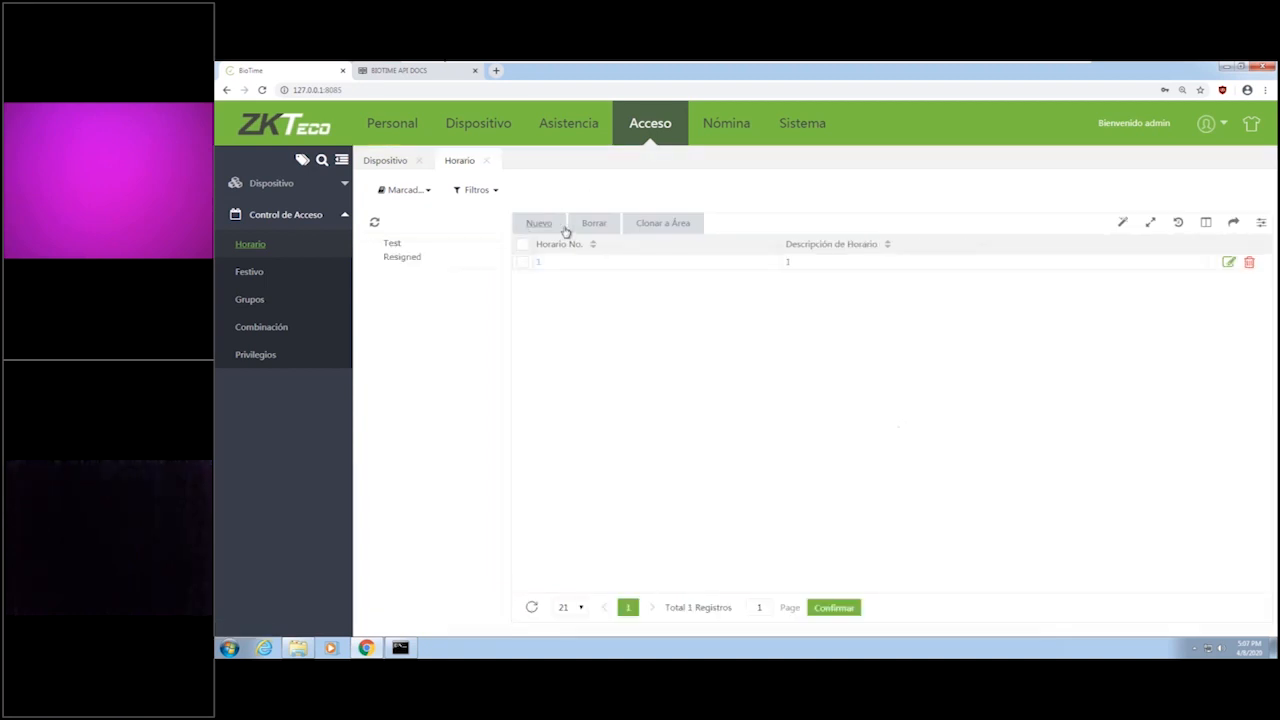
click(548, 223)
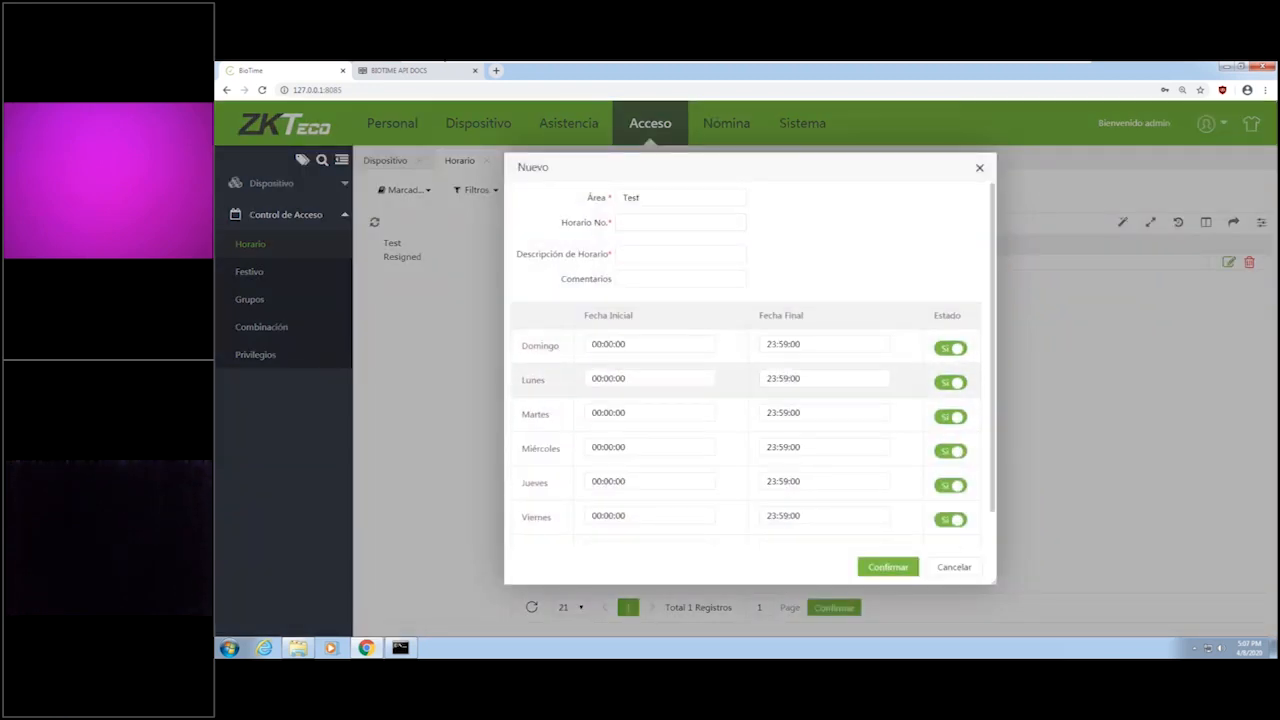
click(960, 567)
Look over the access control Festivo page and the holiday choices in its new record form, without saving.
click(268, 278)
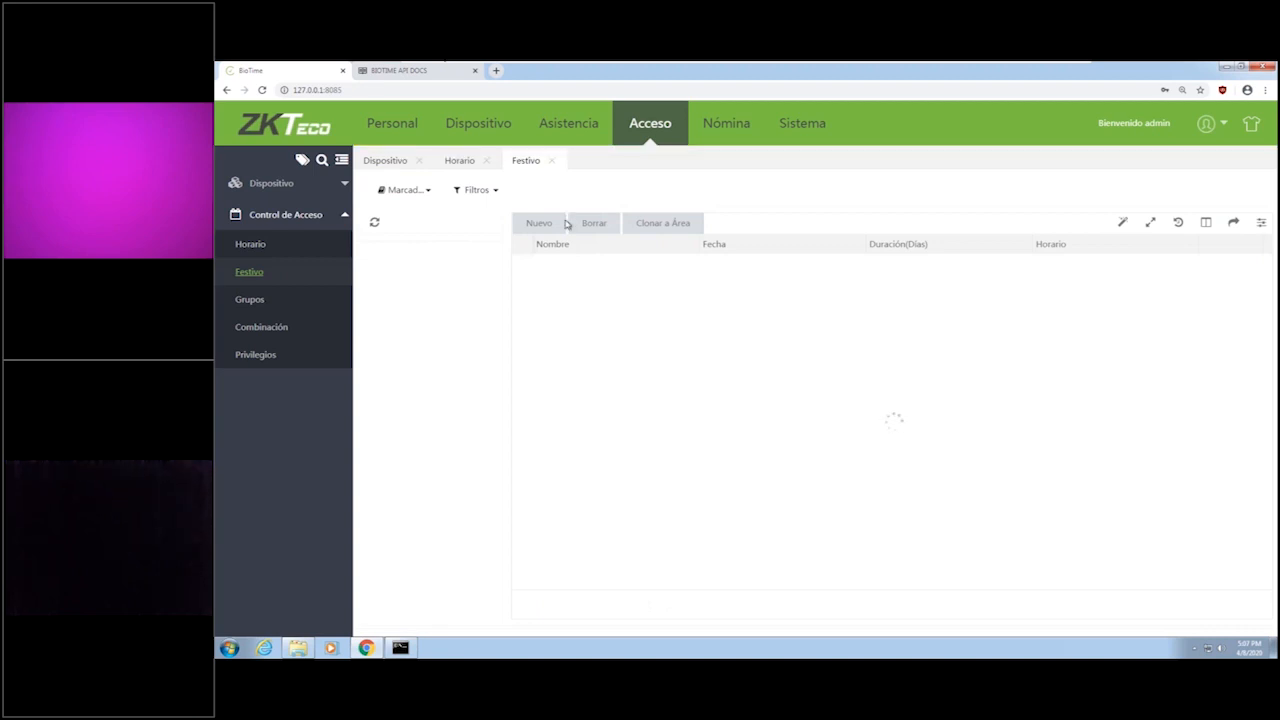
click(540, 223)
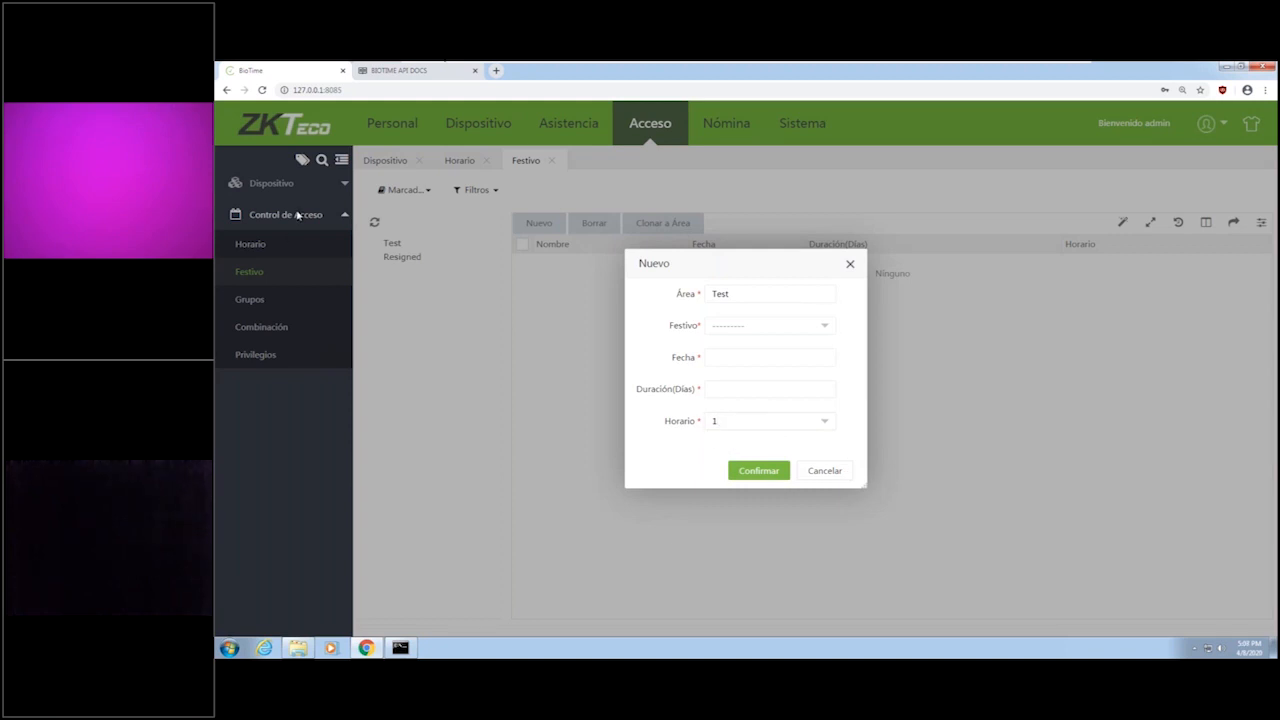
click(790, 326)
click(804, 336)
click(823, 471)
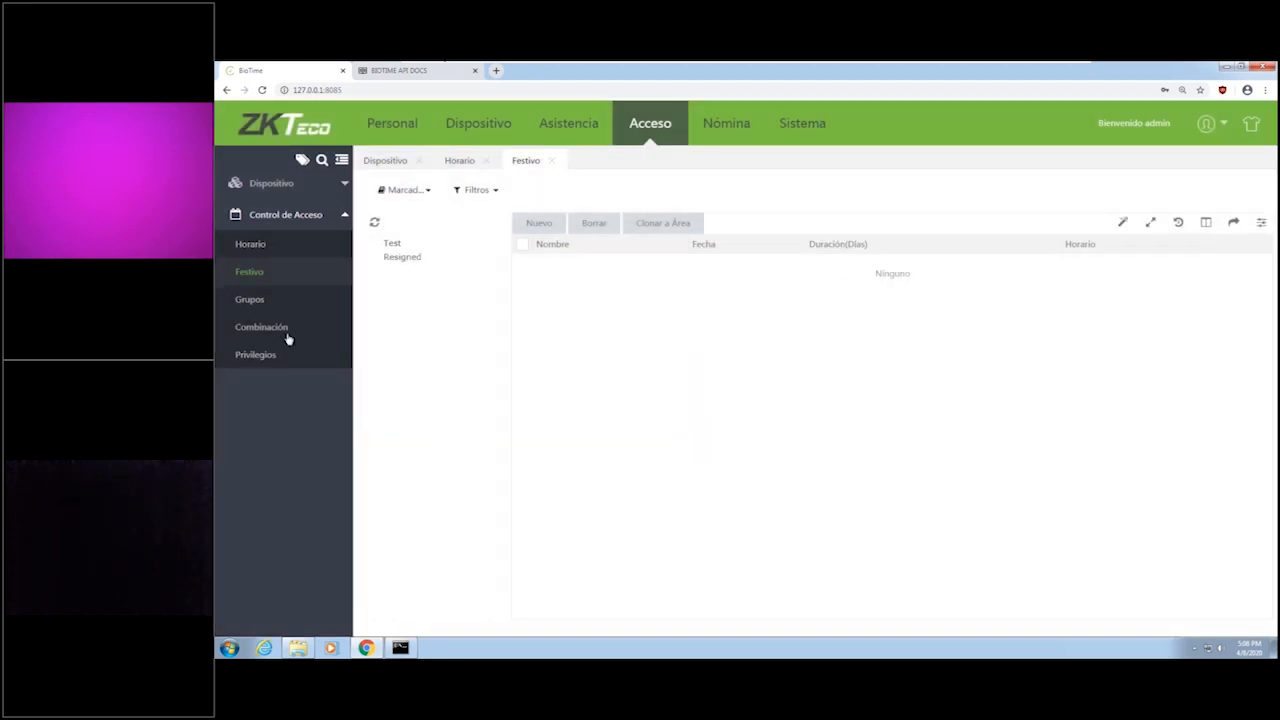
Review the access groups, checking Grupo 1's settings and the employees assigned to Grupo 1 and Grupo 2.
click(262, 299)
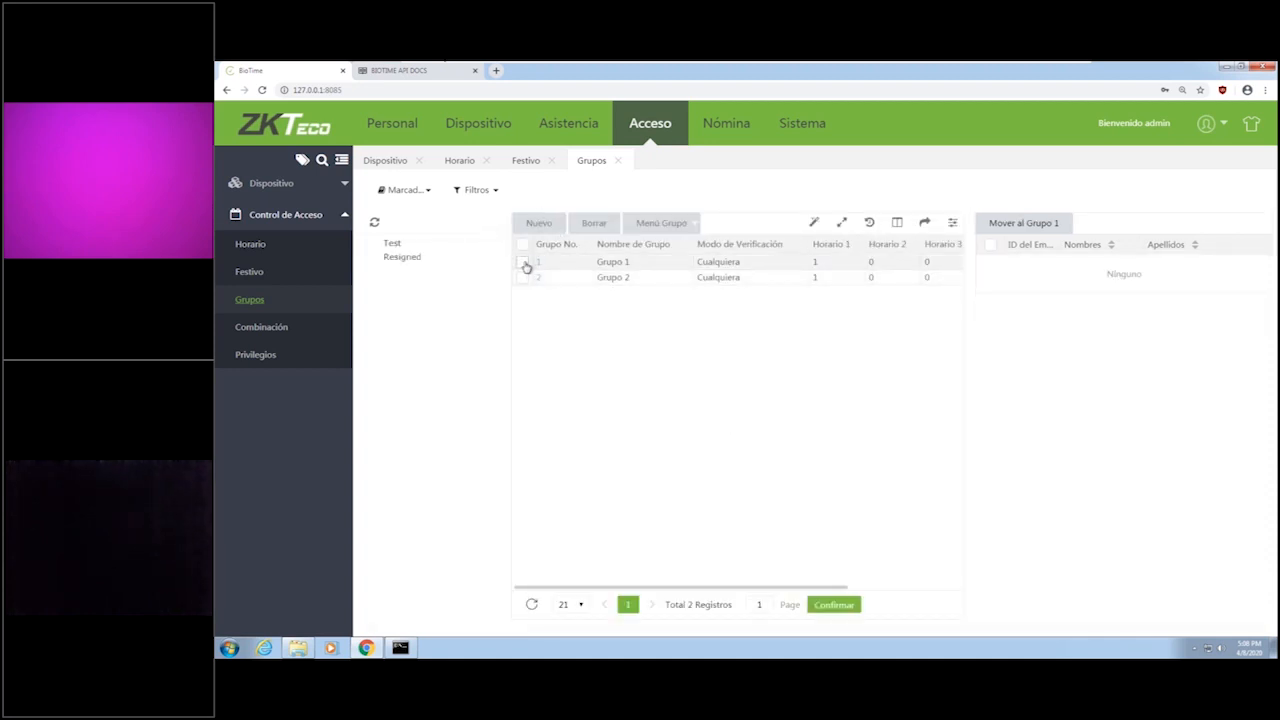
click(539, 262)
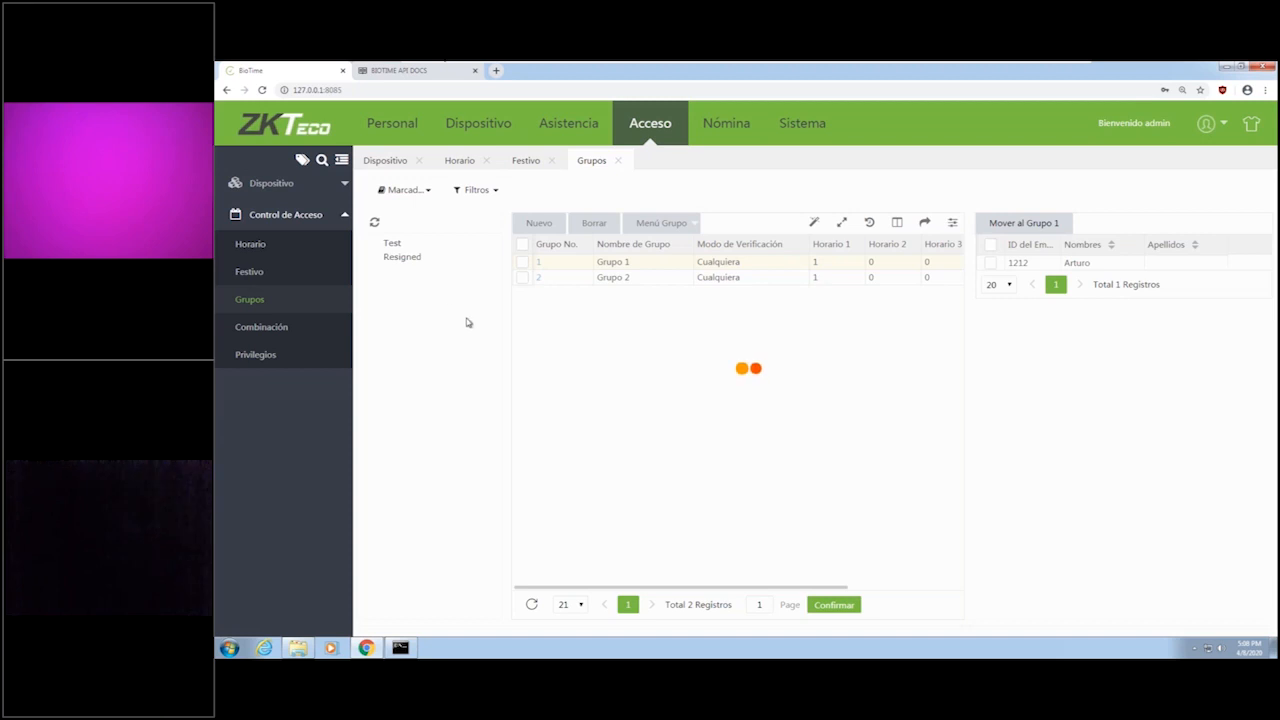
click(538, 262)
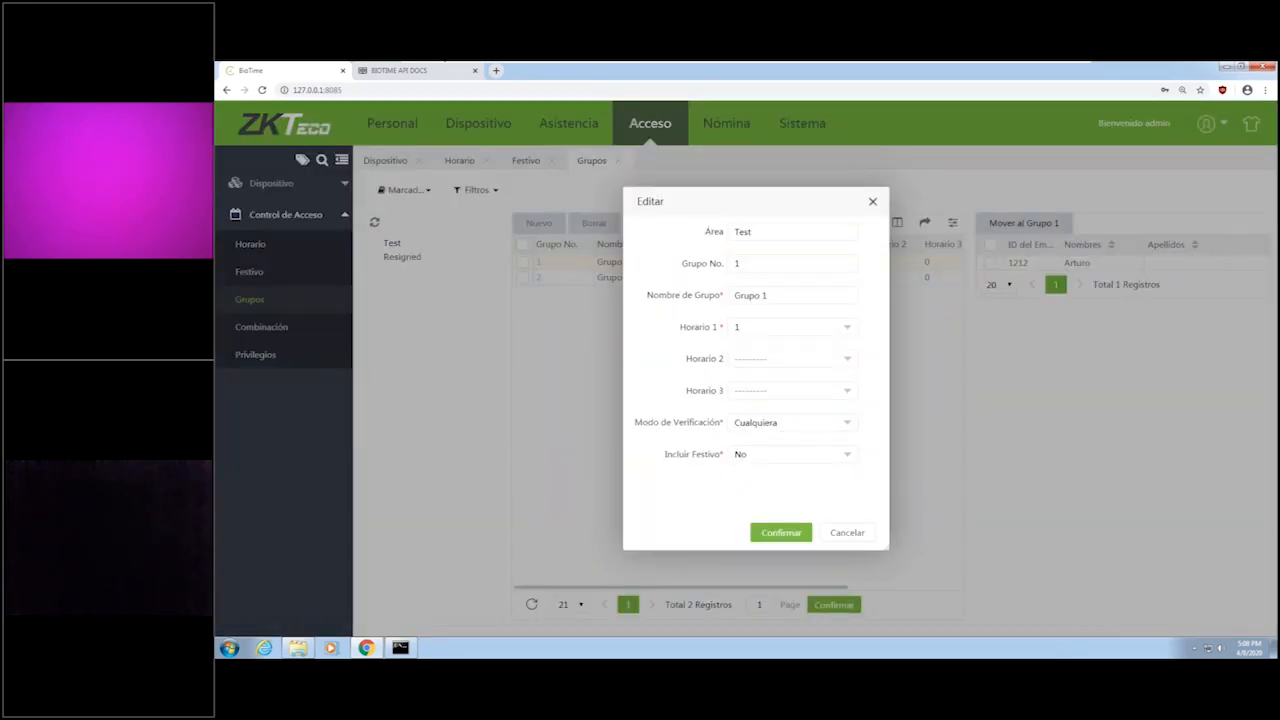
click(849, 528)
click(526, 283)
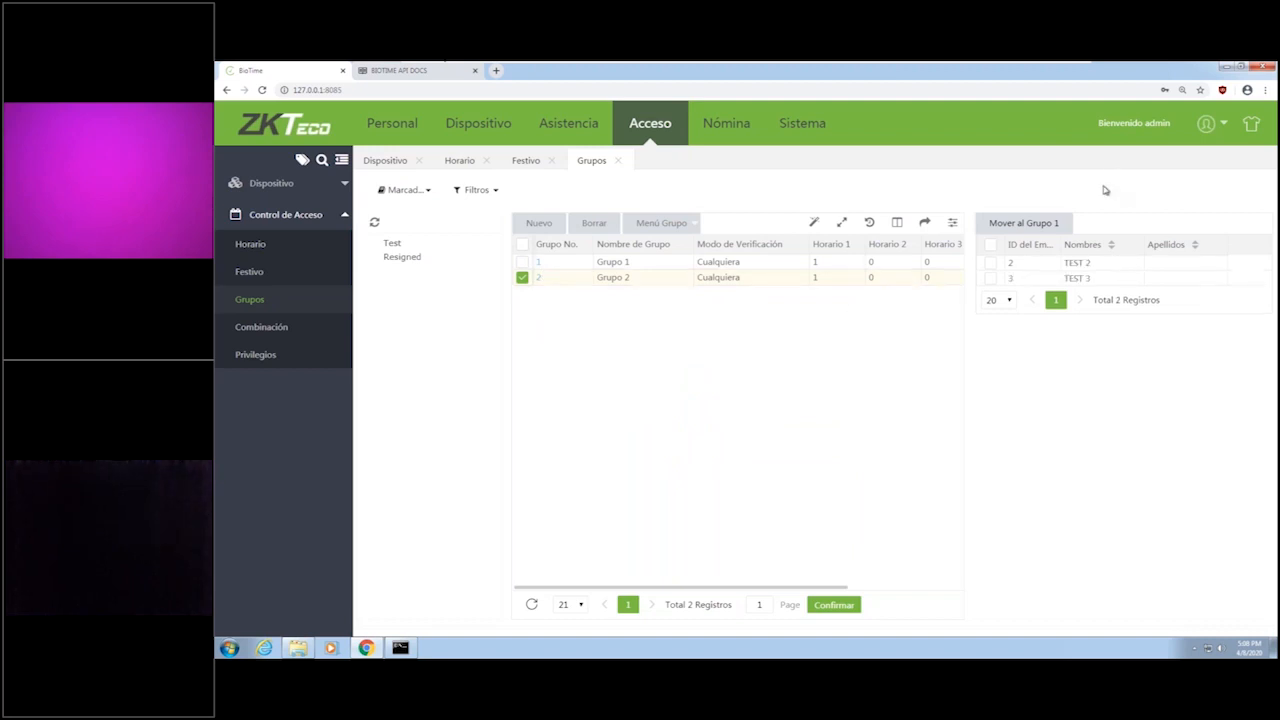
Add Grupo 2 as the second employee group of access combination 1 and save it.
click(265, 335)
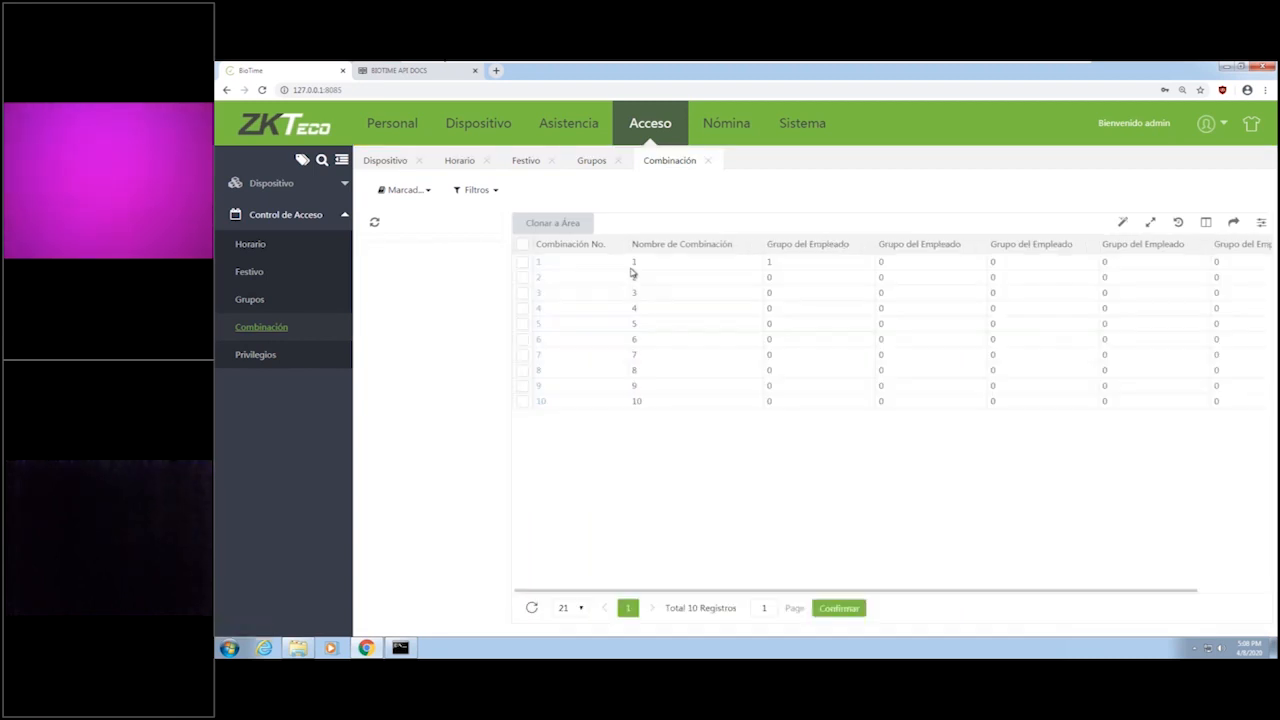
click(541, 265)
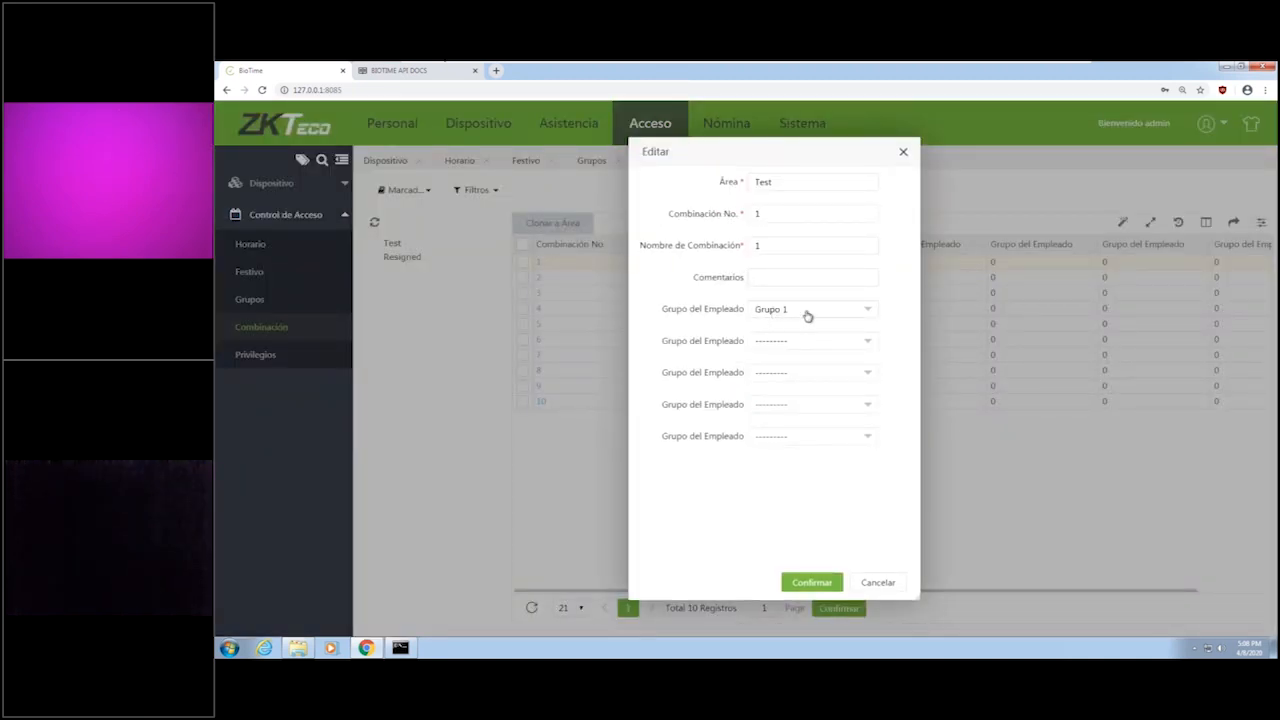
click(787, 346)
click(780, 398)
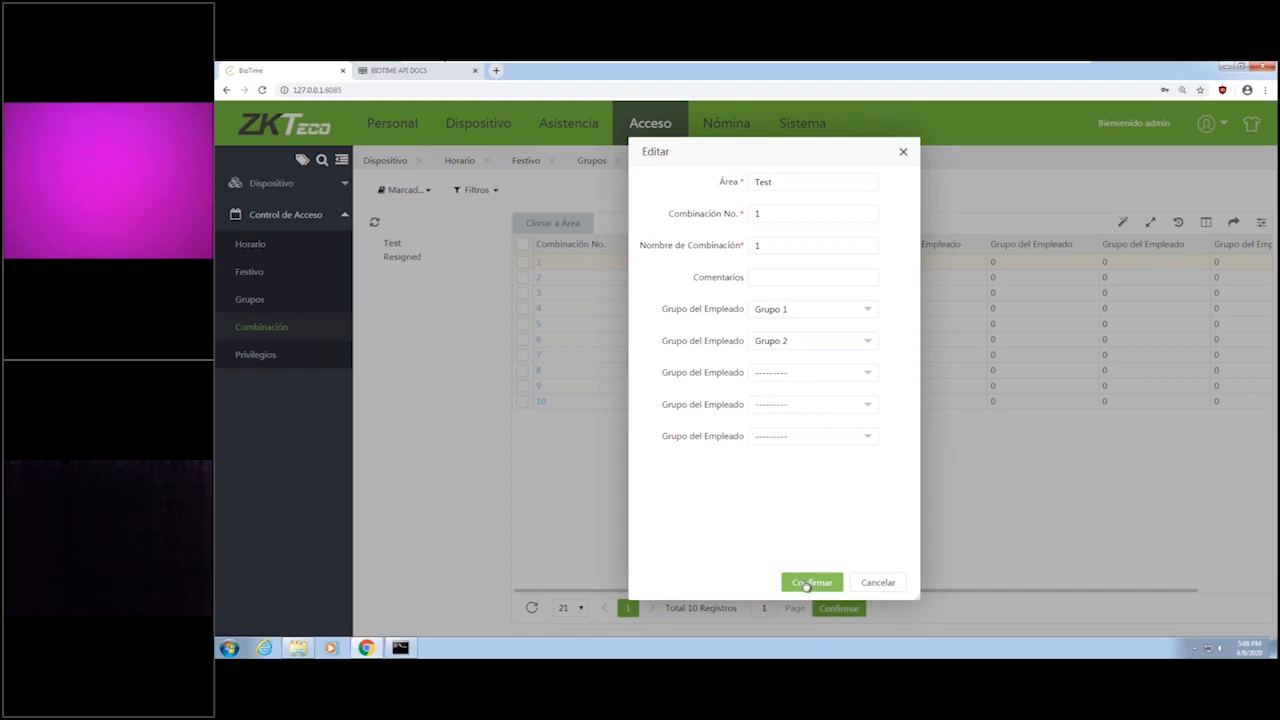
click(806, 583)
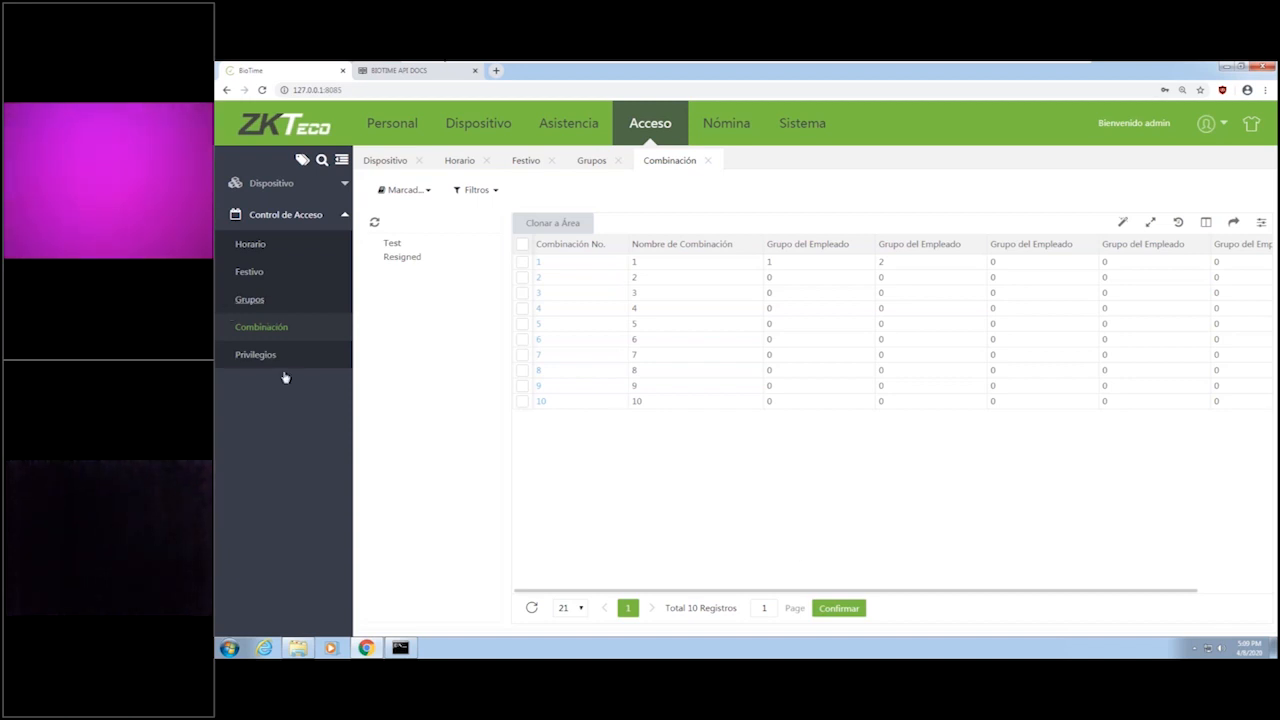
View the employees' access Privilegios list and the Perfil de Empleado page of the Nómina module.
click(258, 356)
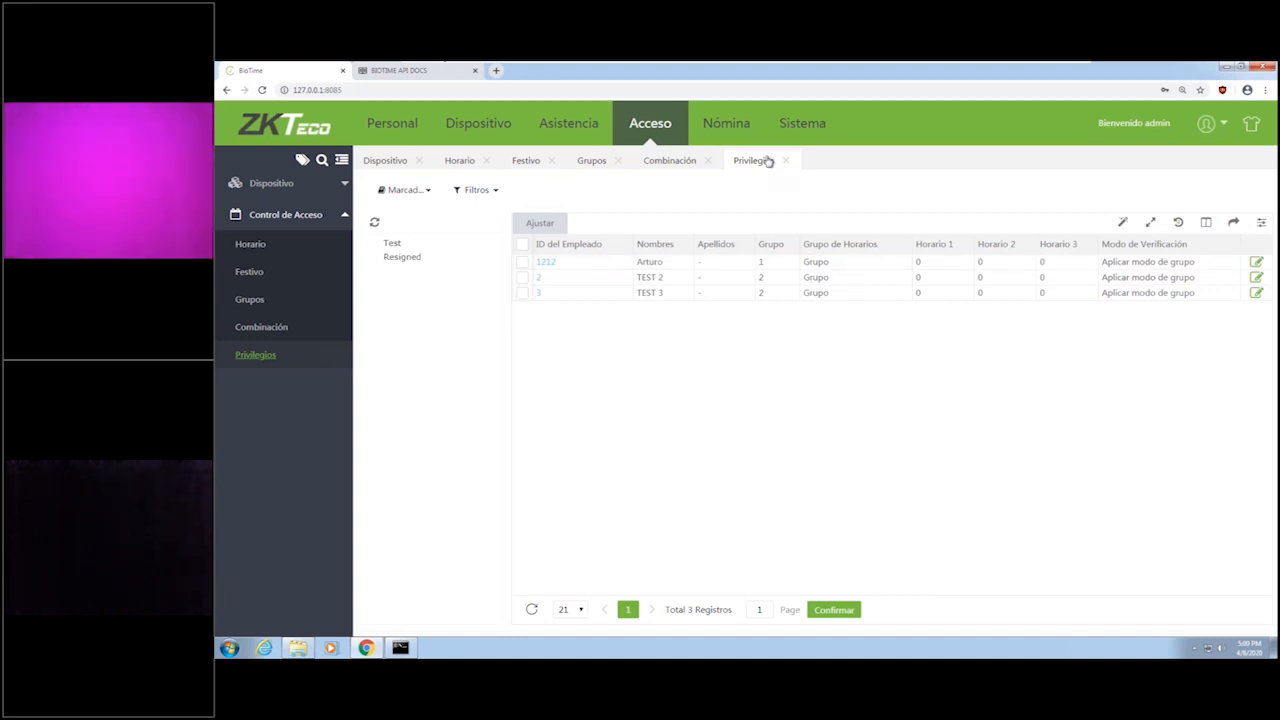
click(717, 137)
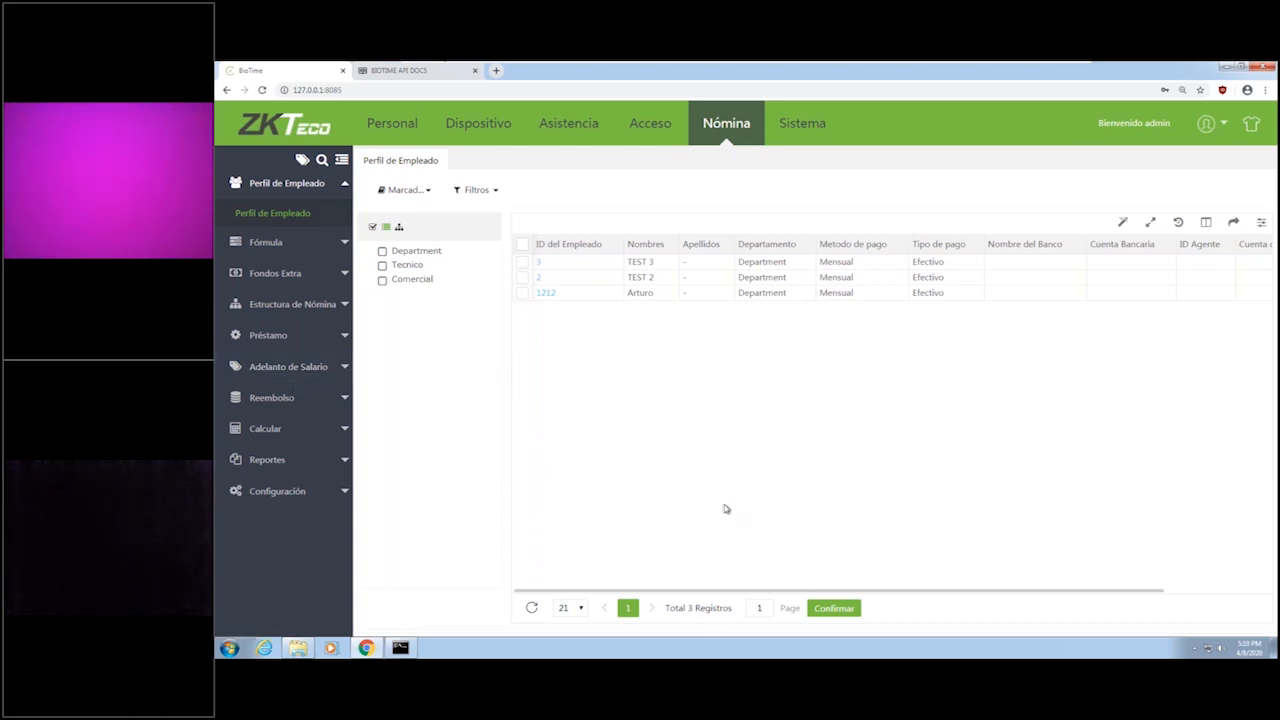
Examine the permissions offered for a new user group in the Sistema module, including the Empleado permissions under Personal.
click(807, 133)
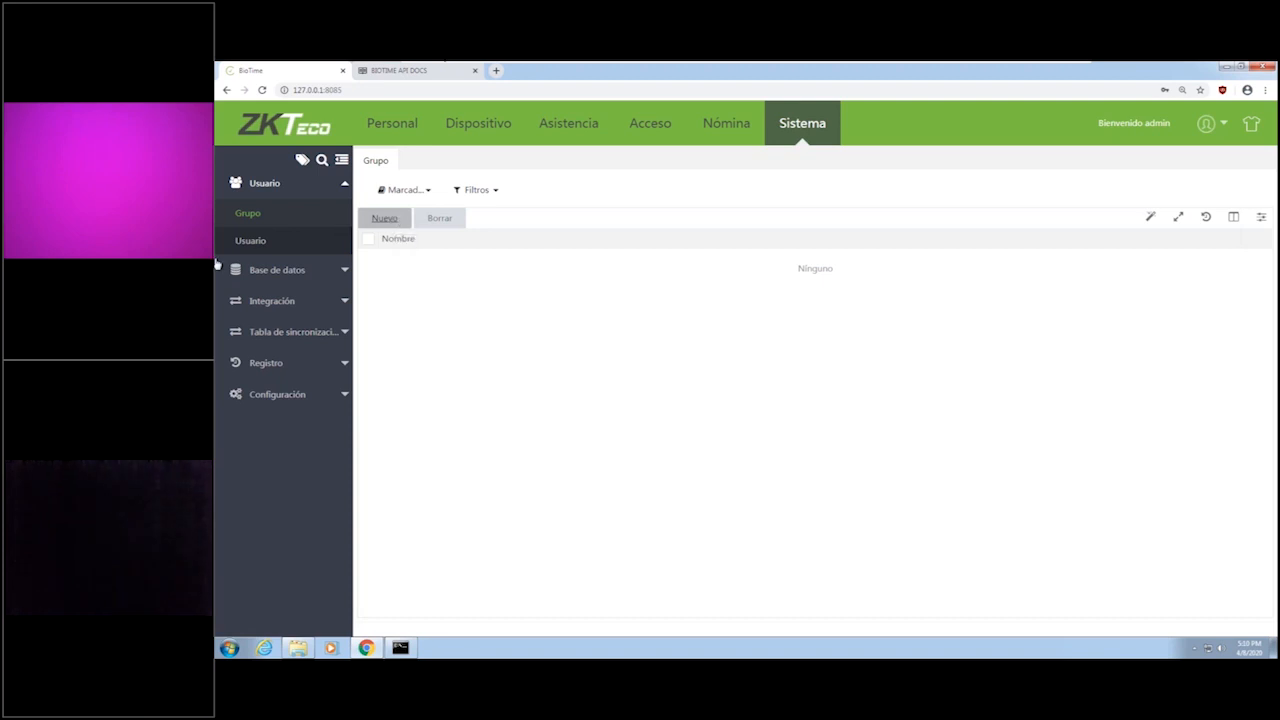
click(394, 223)
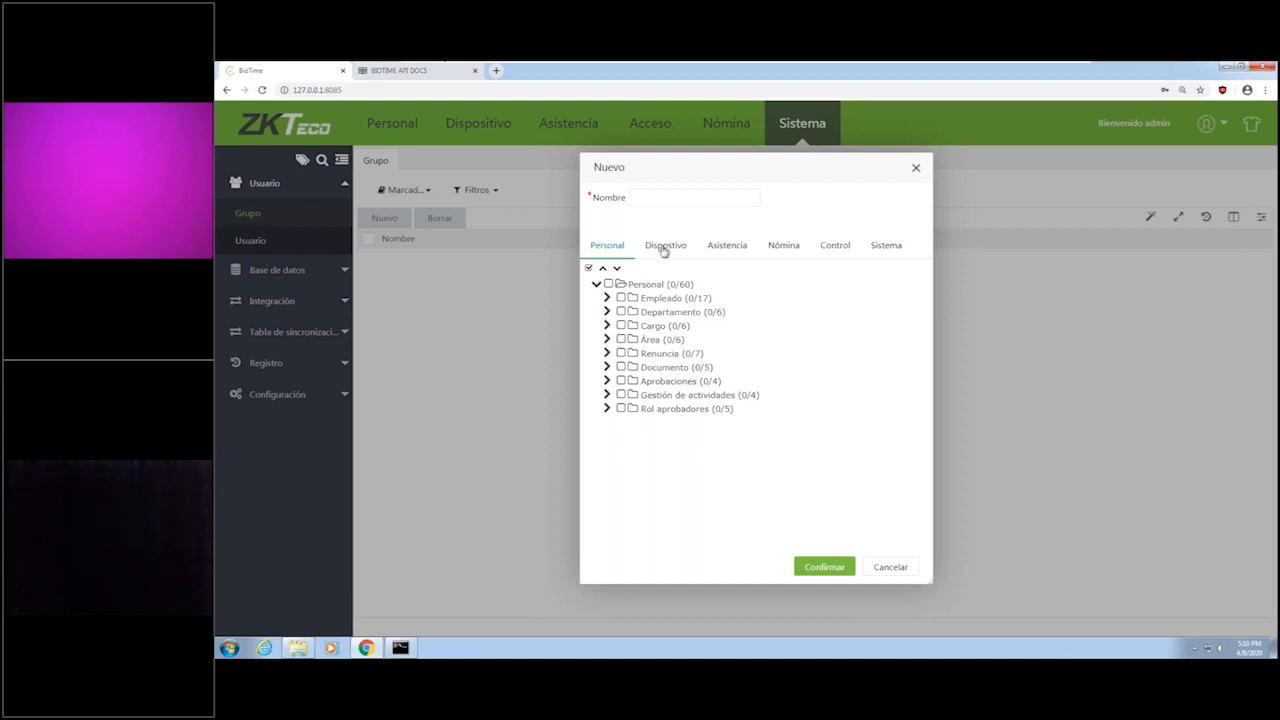
click(606, 299)
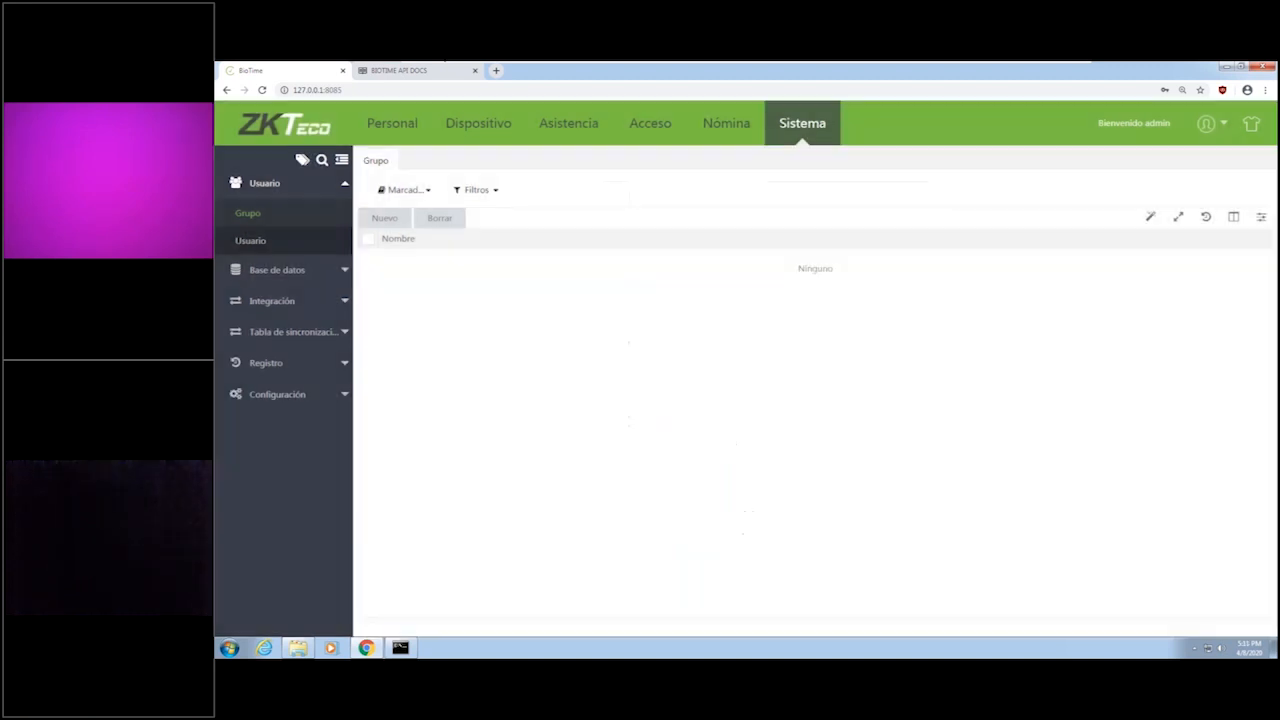
Look over the database Respaldo options and the Migración settings.
click(296, 272)
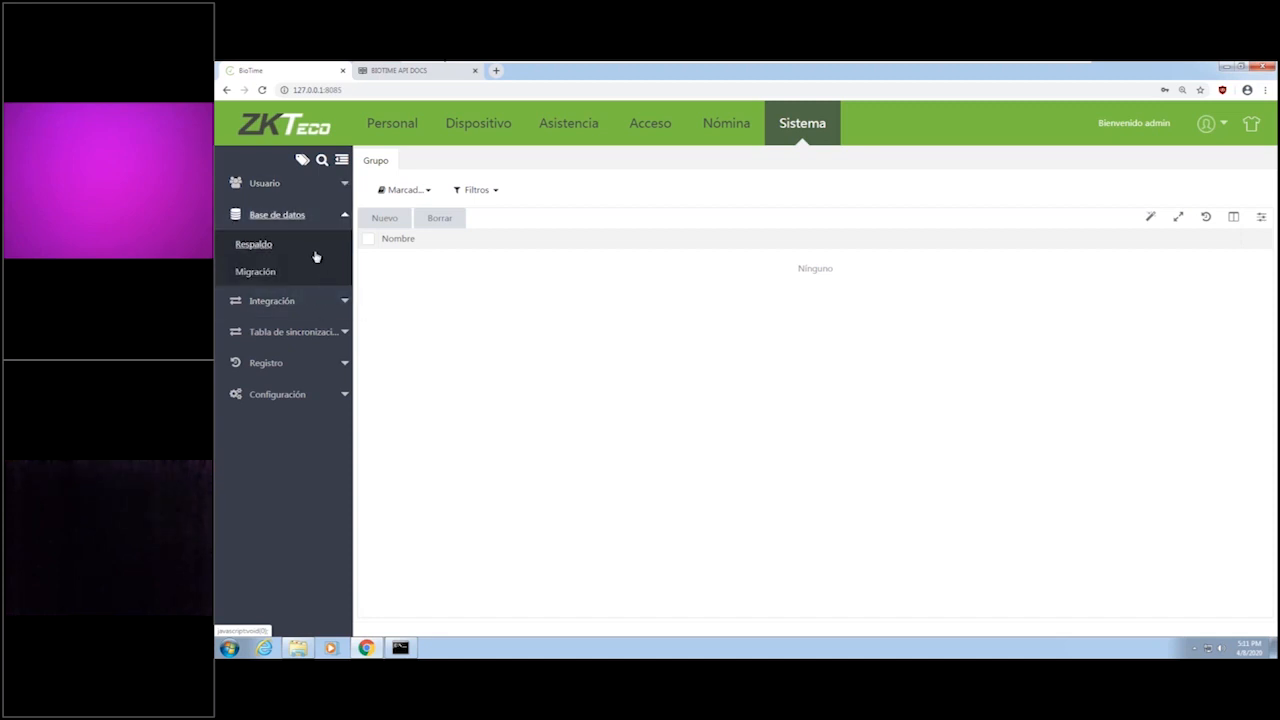
click(253, 248)
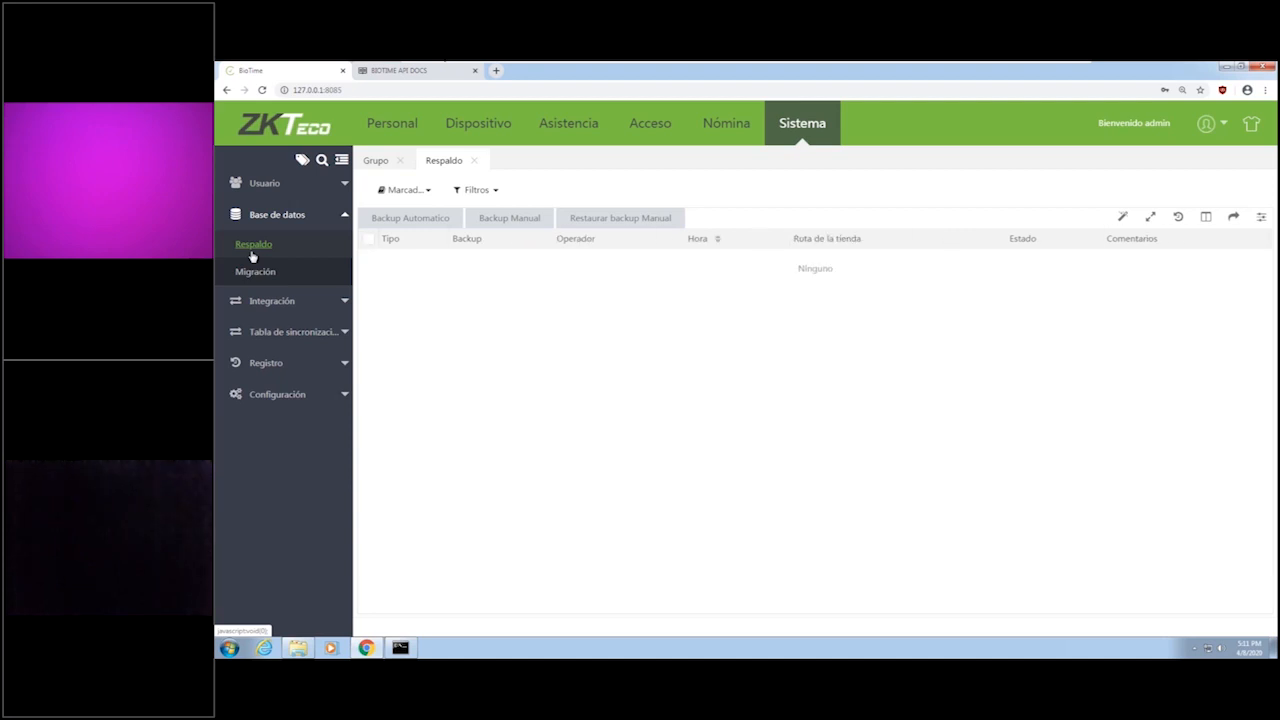
click(270, 284)
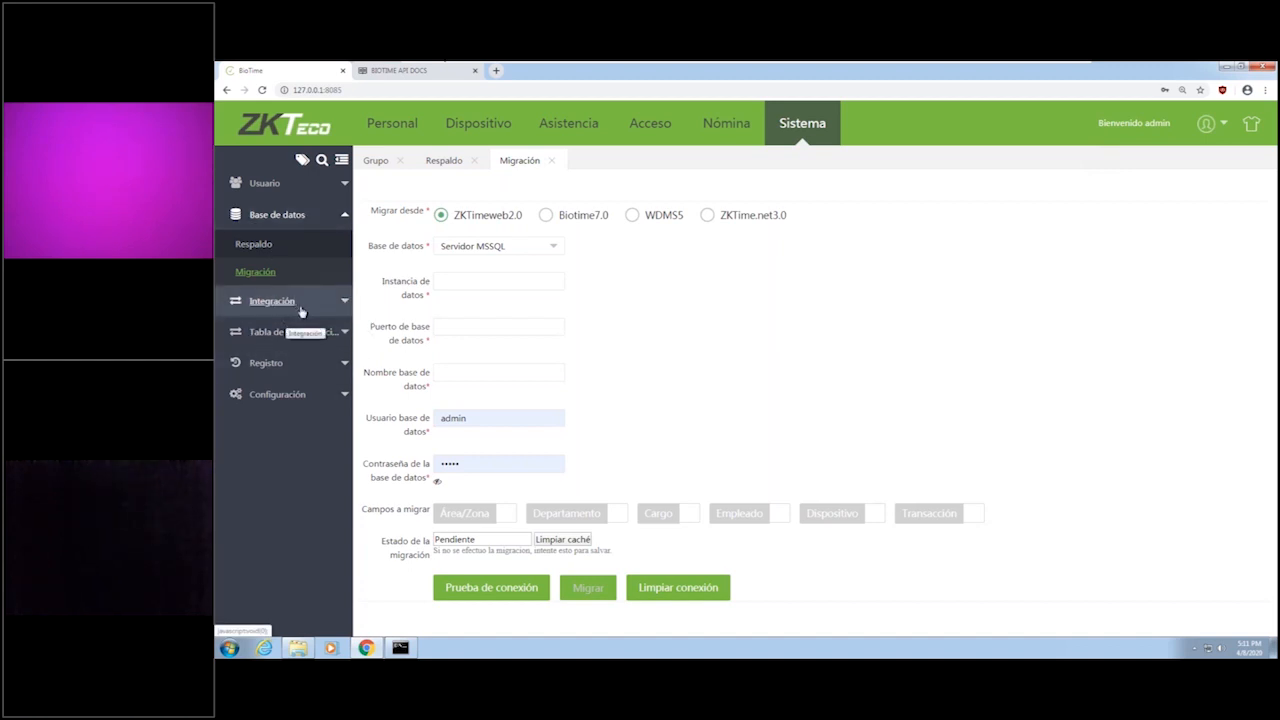
Look over the Exportar Automáticamente page under Integración and the Departamento synchronization table.
click(330, 305)
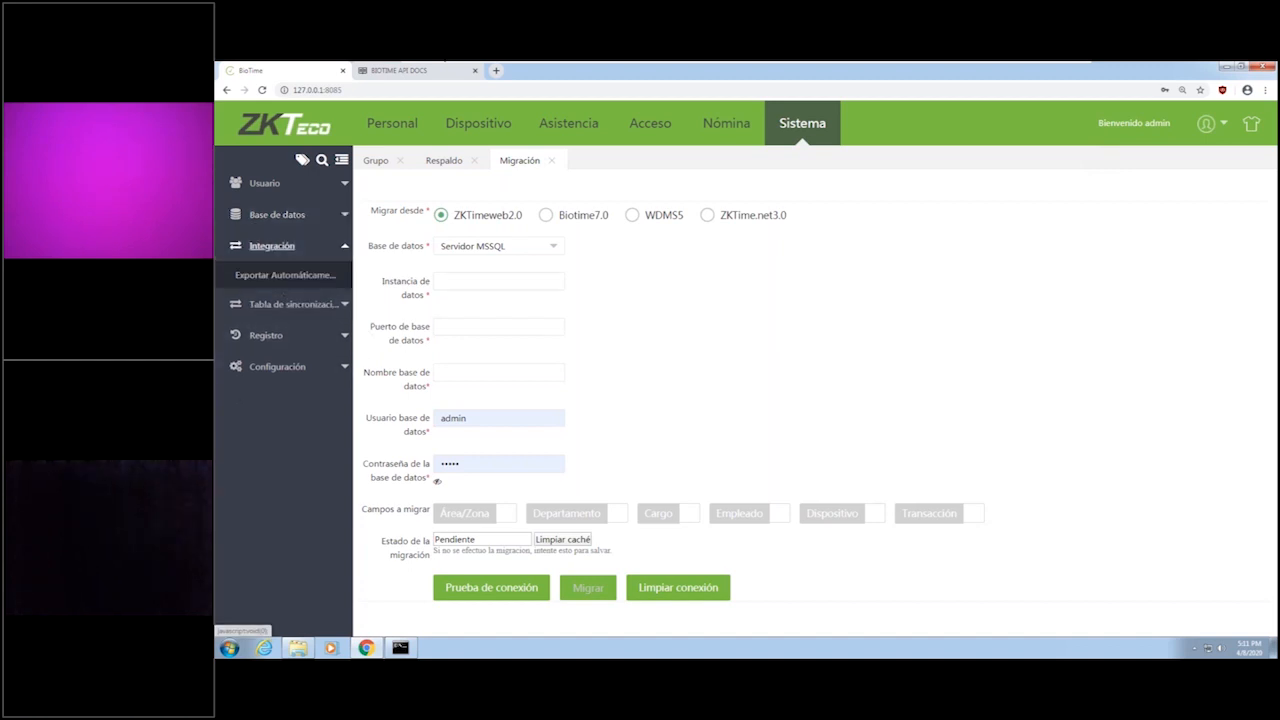
click(285, 277)
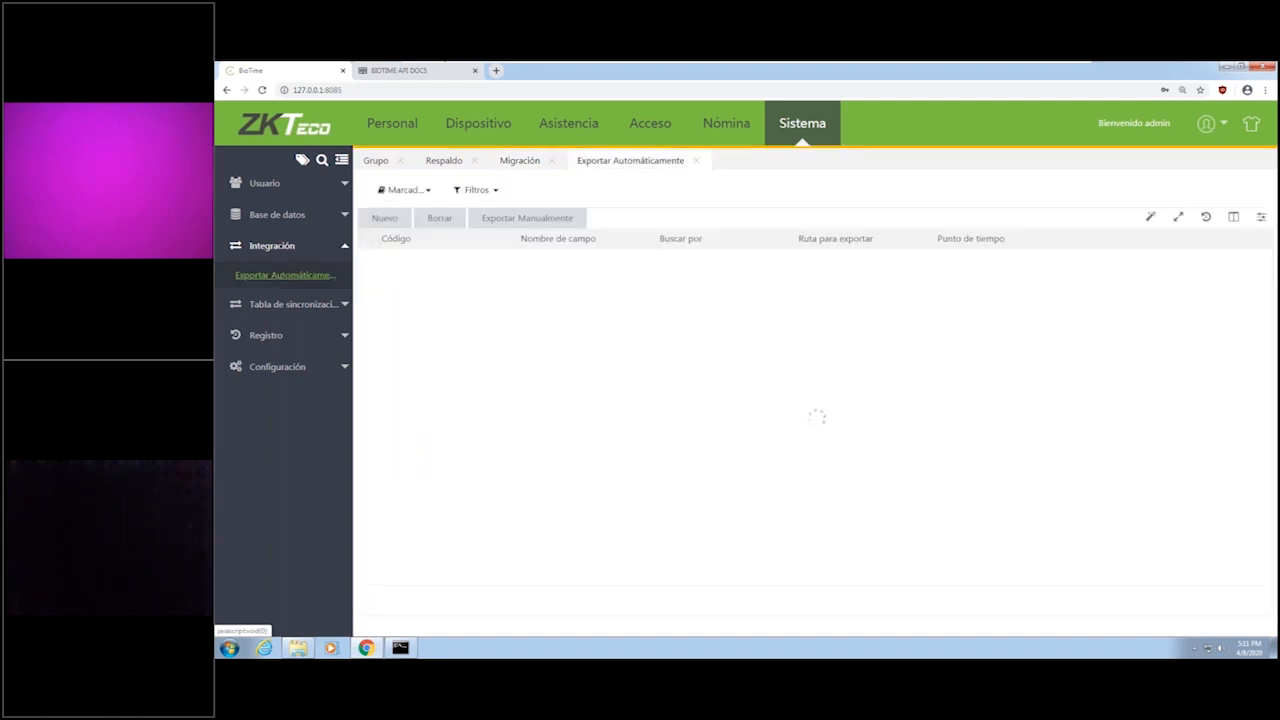
click(344, 306)
click(288, 311)
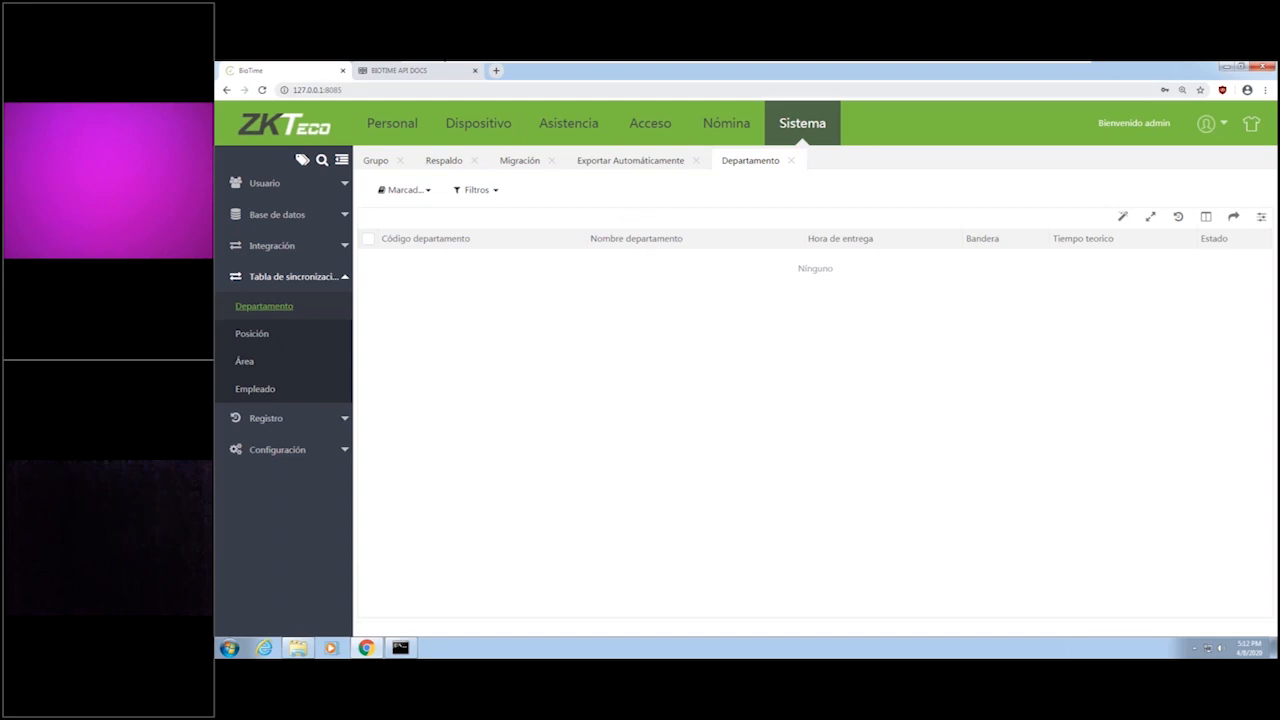
Look over the BIOTIME API DOCS token authentication endpoints and the source code language options.
click(397, 72)
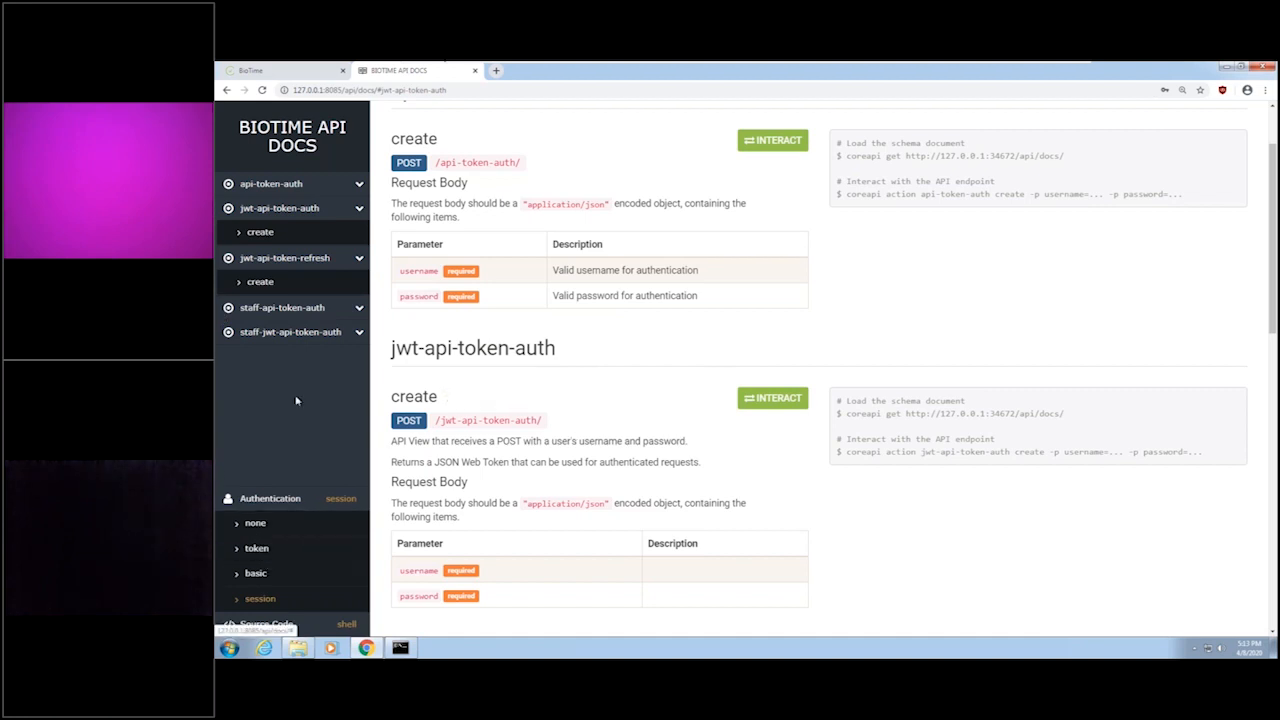
scroll(296, 400, down, 3)
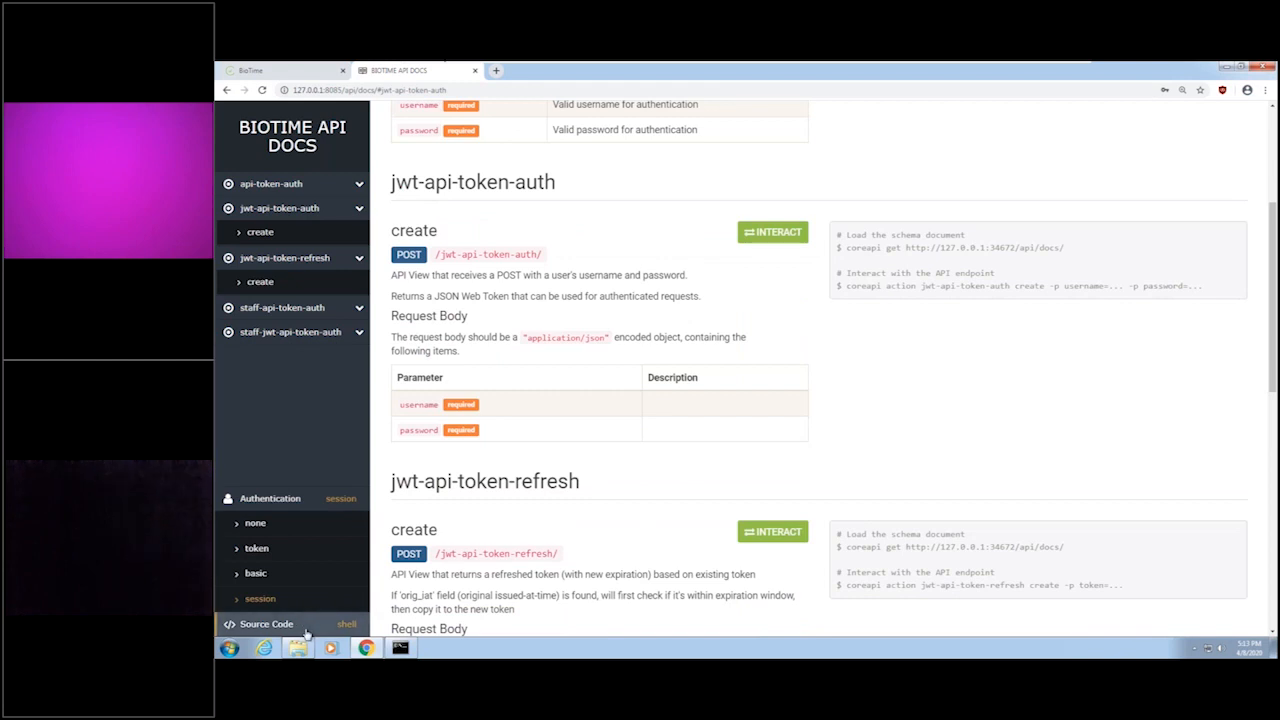
click(306, 633)
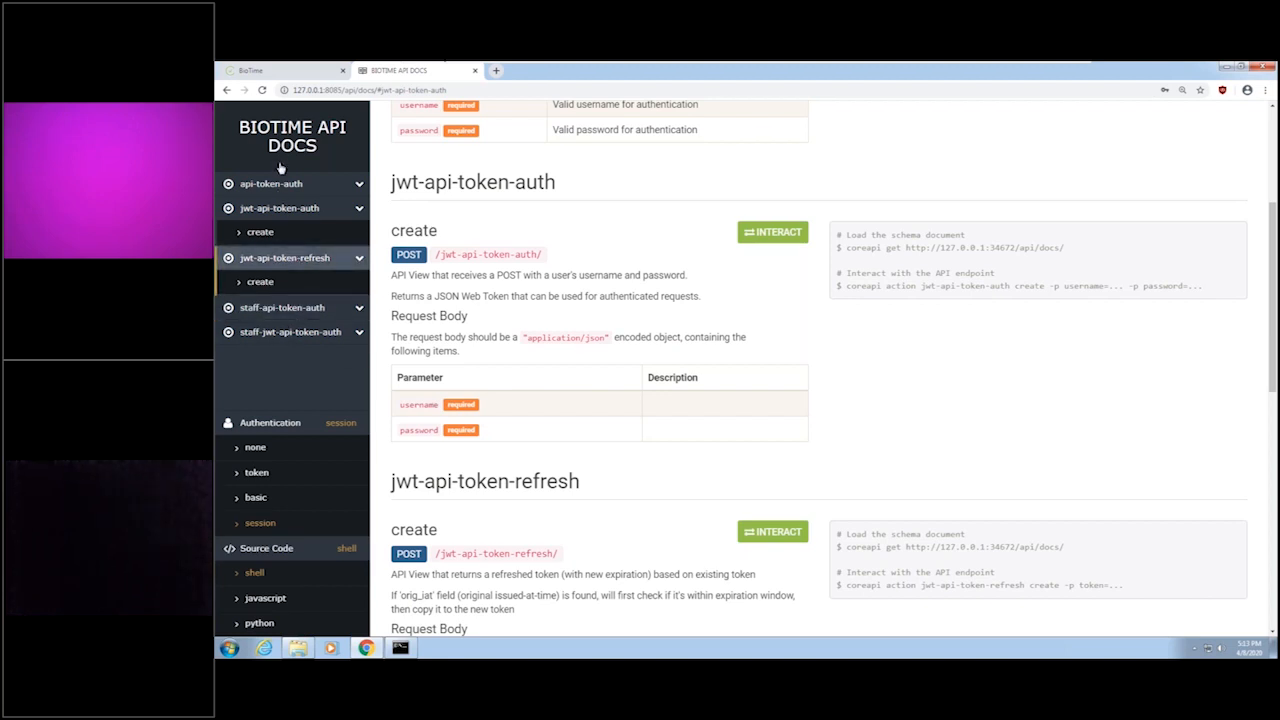
Return to BioTime and look over the company, e-mail, notification, FTP and Exportar PDF pages of the Configuración section.
click(258, 70)
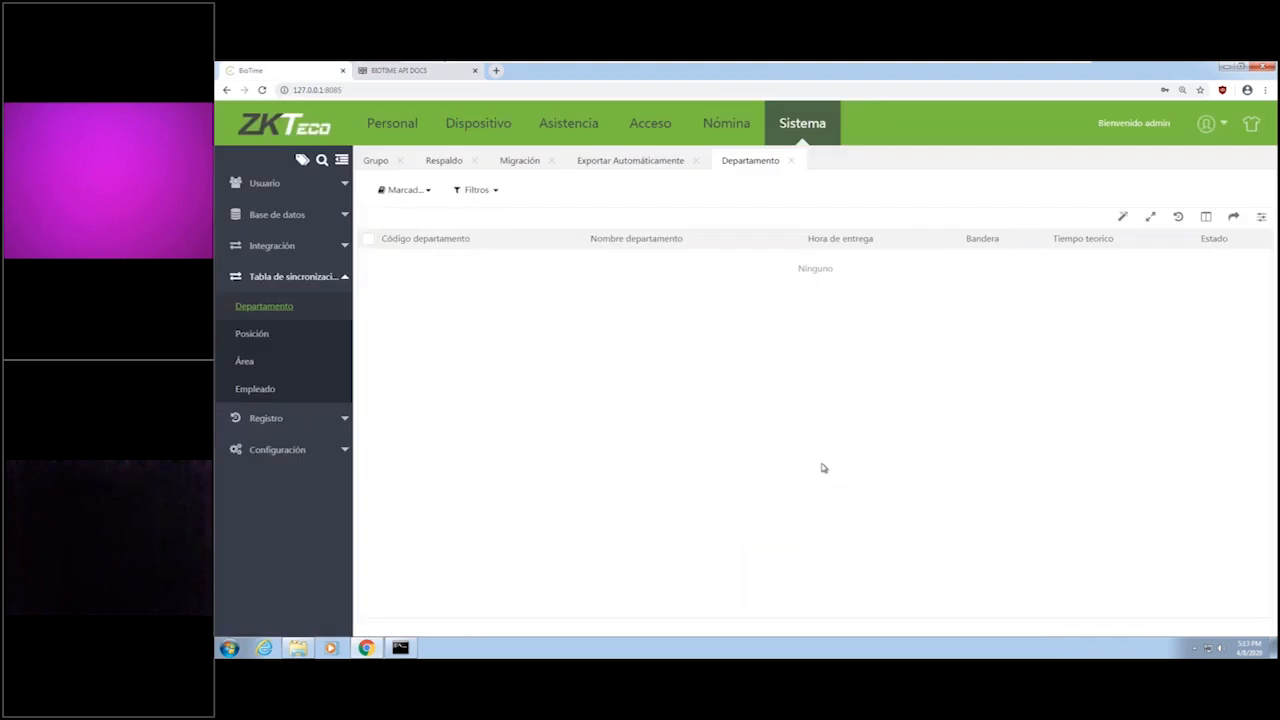
click(329, 451)
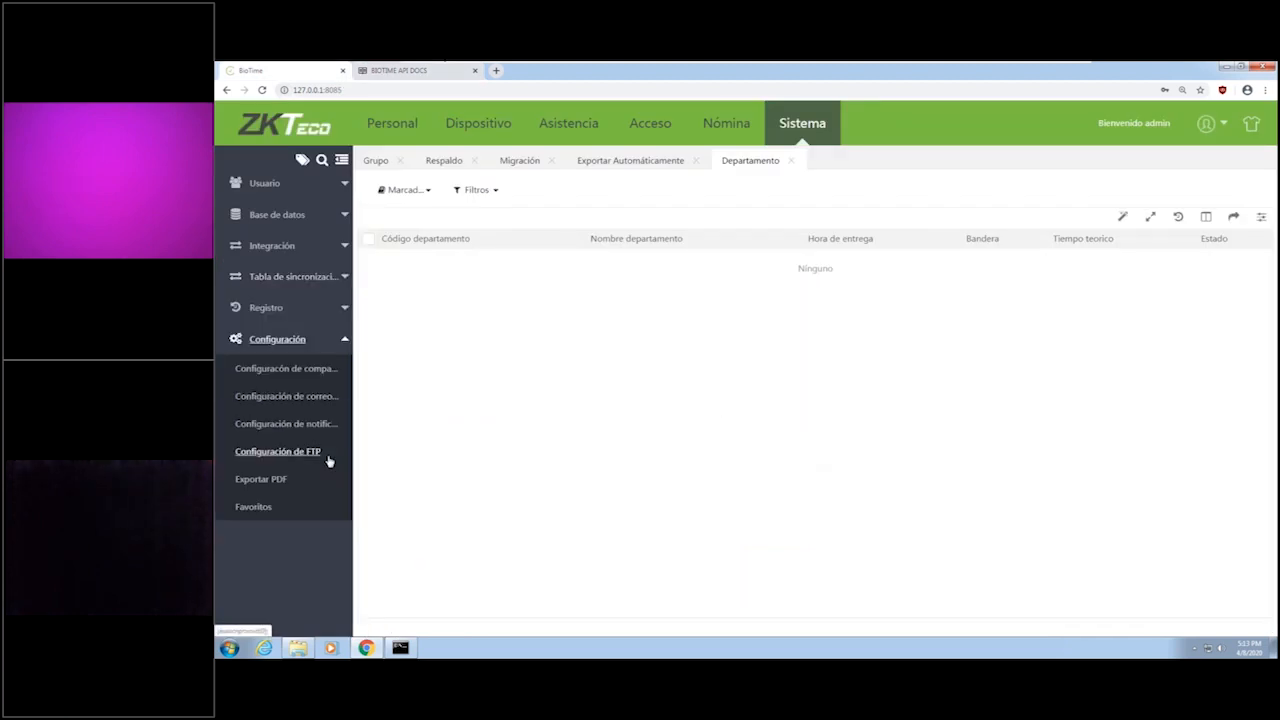
click(331, 372)
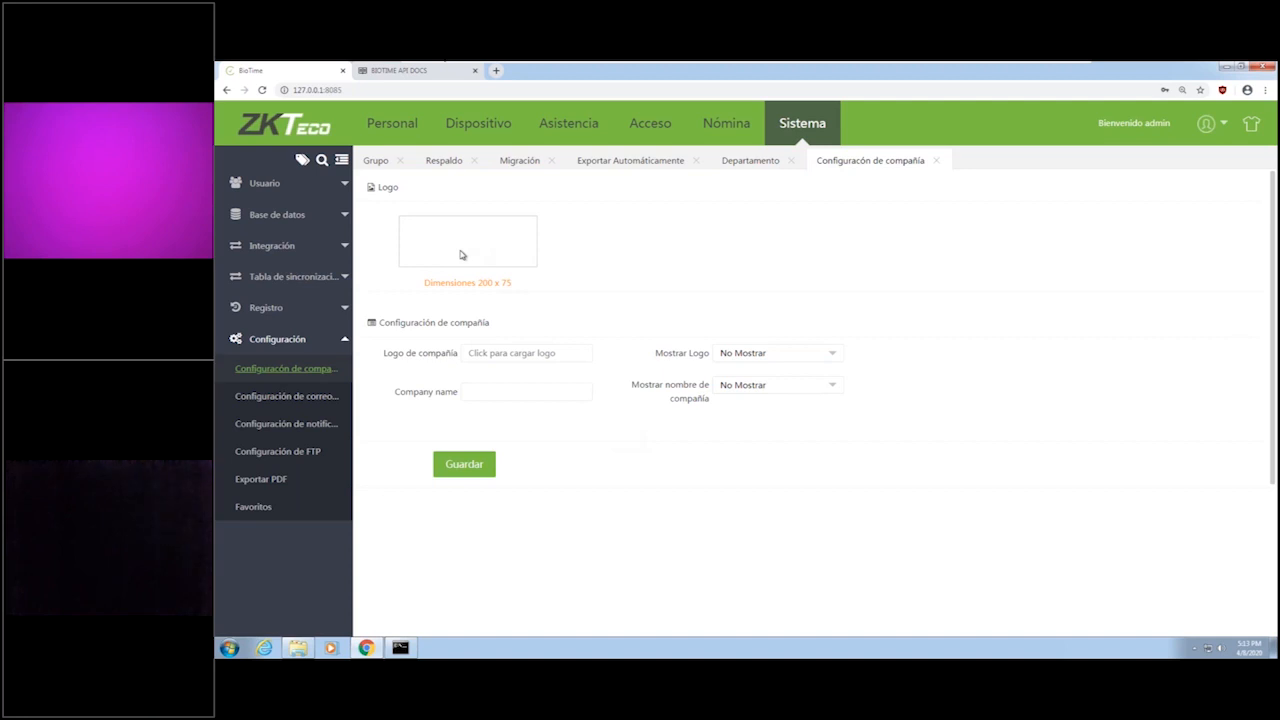
click(305, 397)
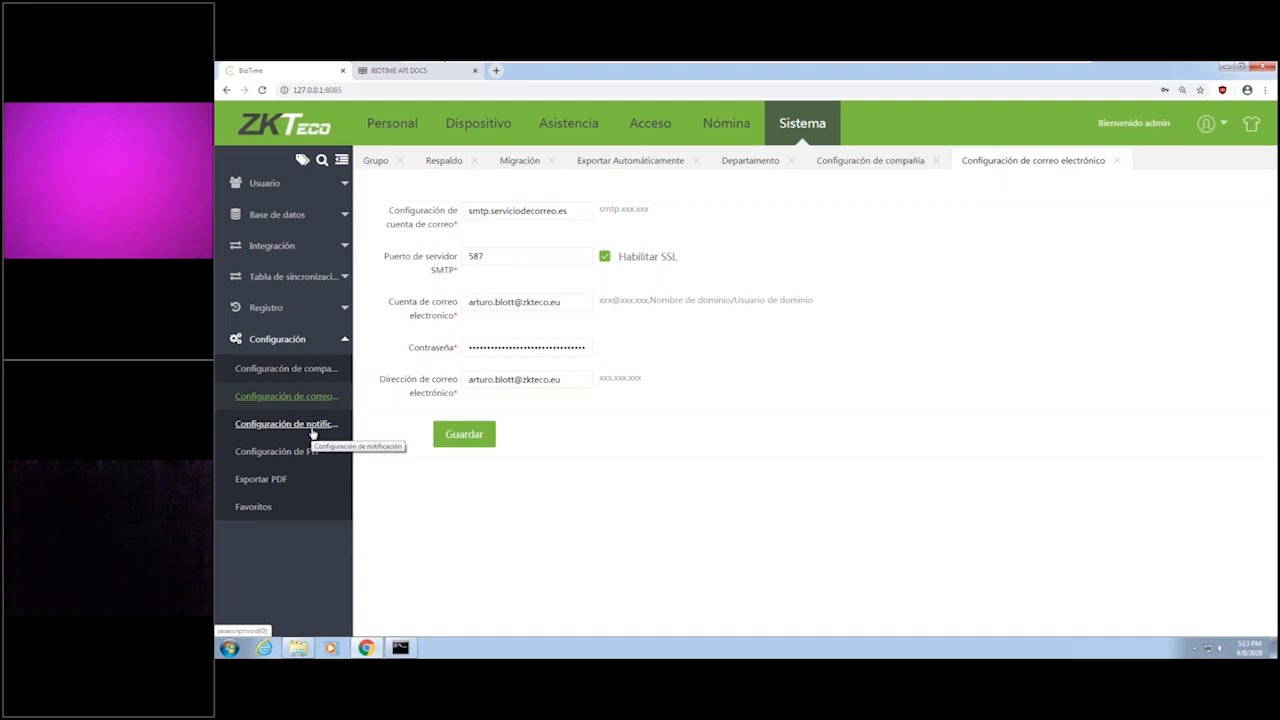
click(311, 428)
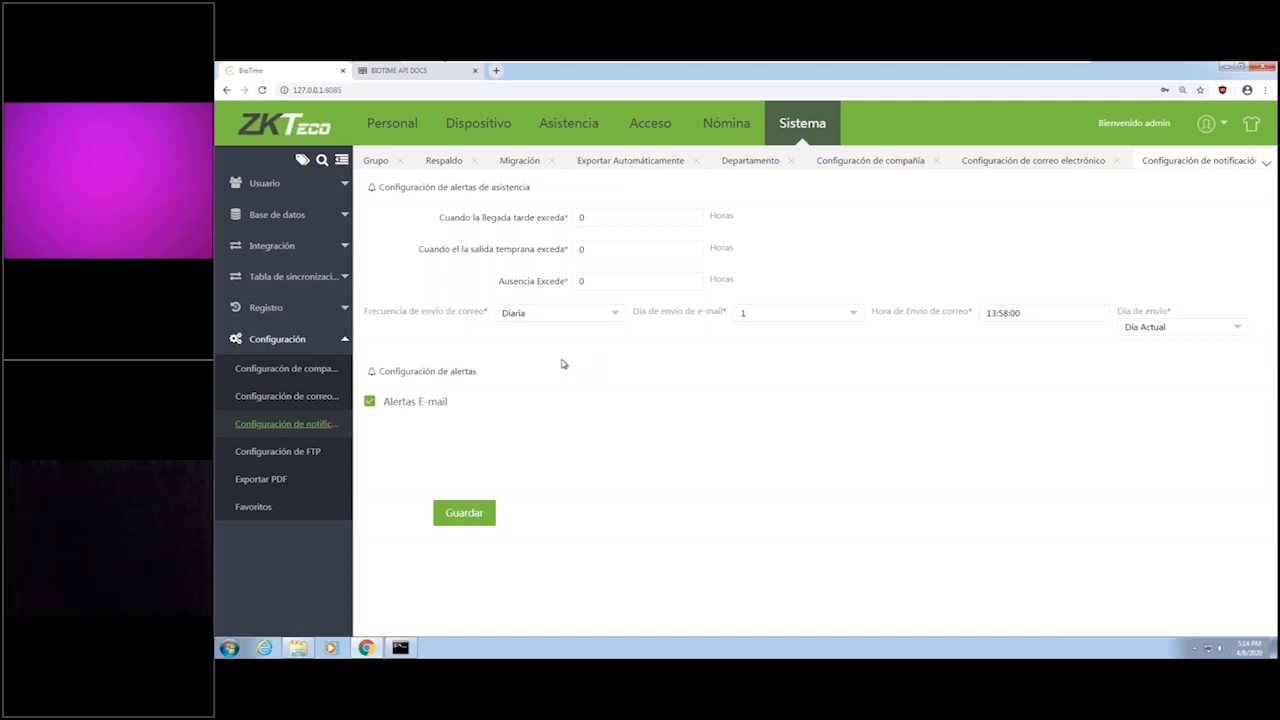
click(314, 463)
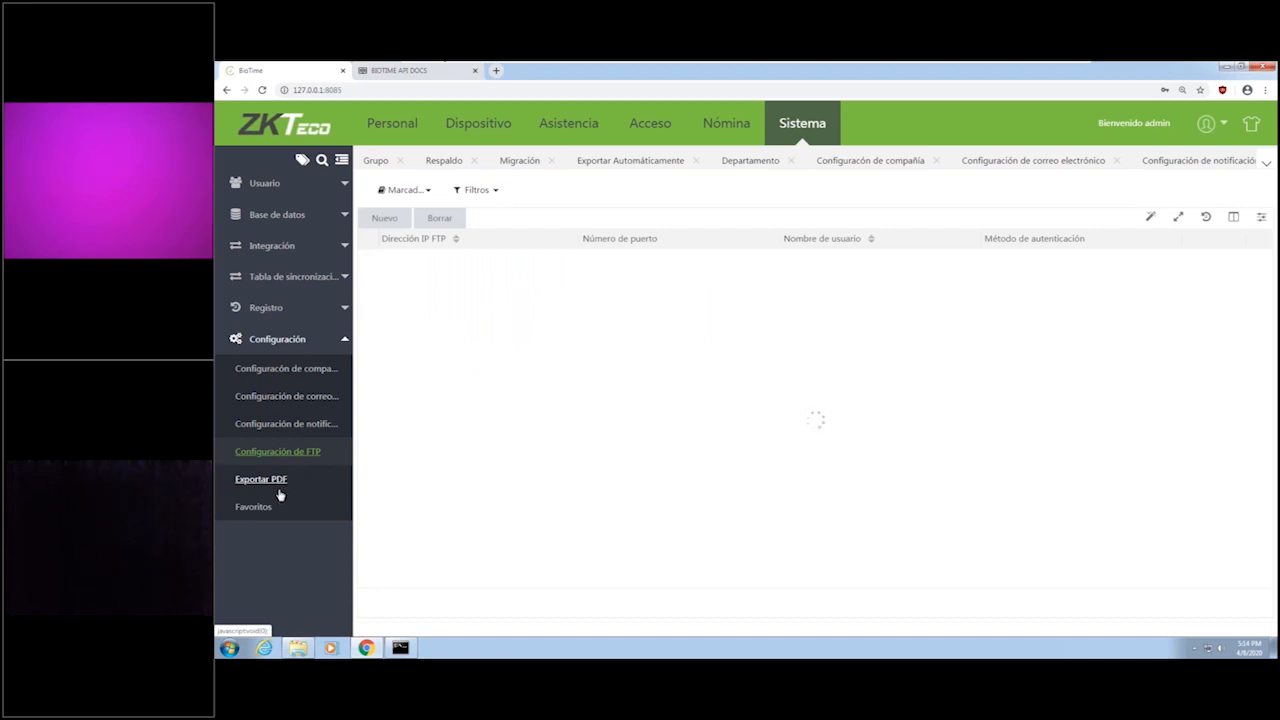
click(280, 493)
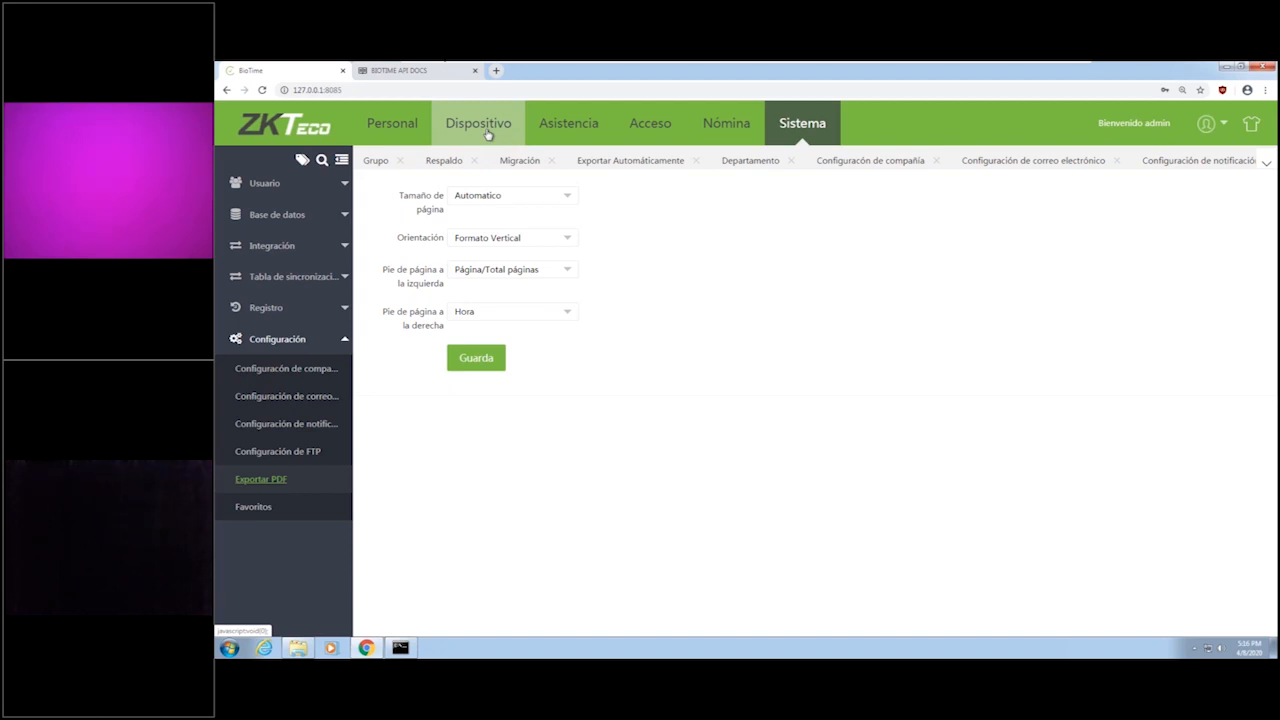
Log out of the admin account and confirm the logout.
click(1222, 123)
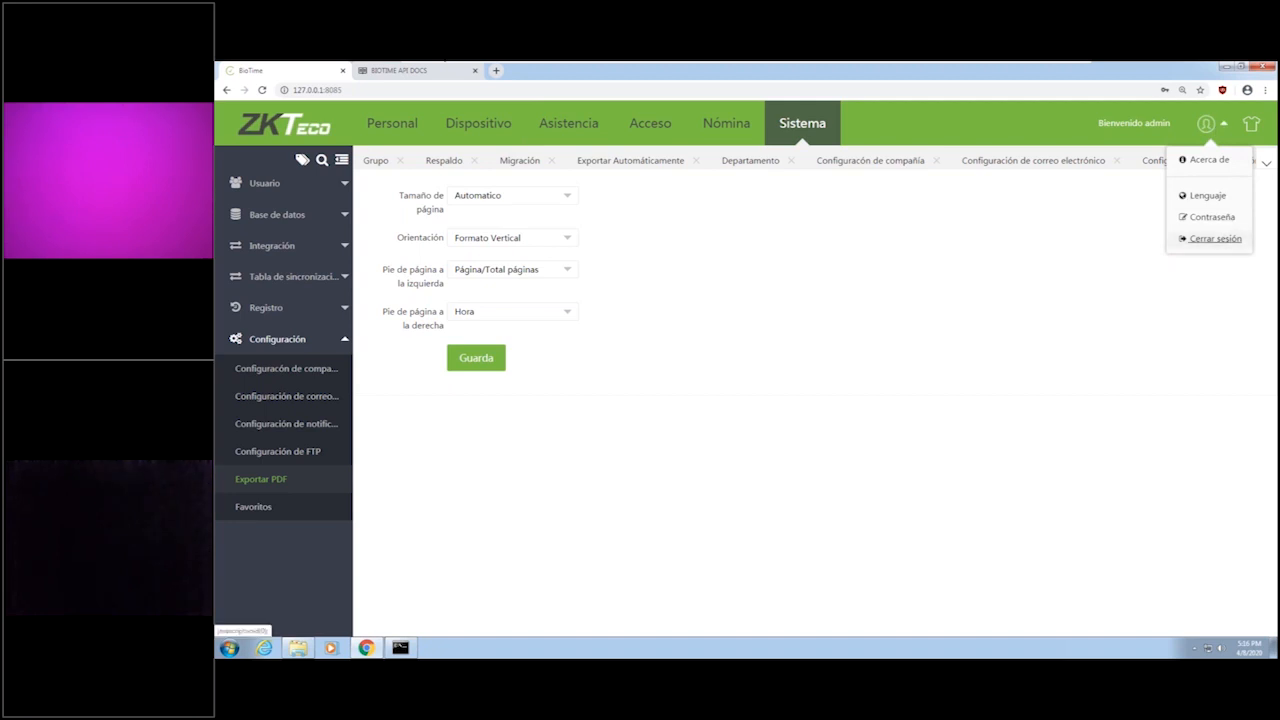
click(1215, 240)
click(745, 408)
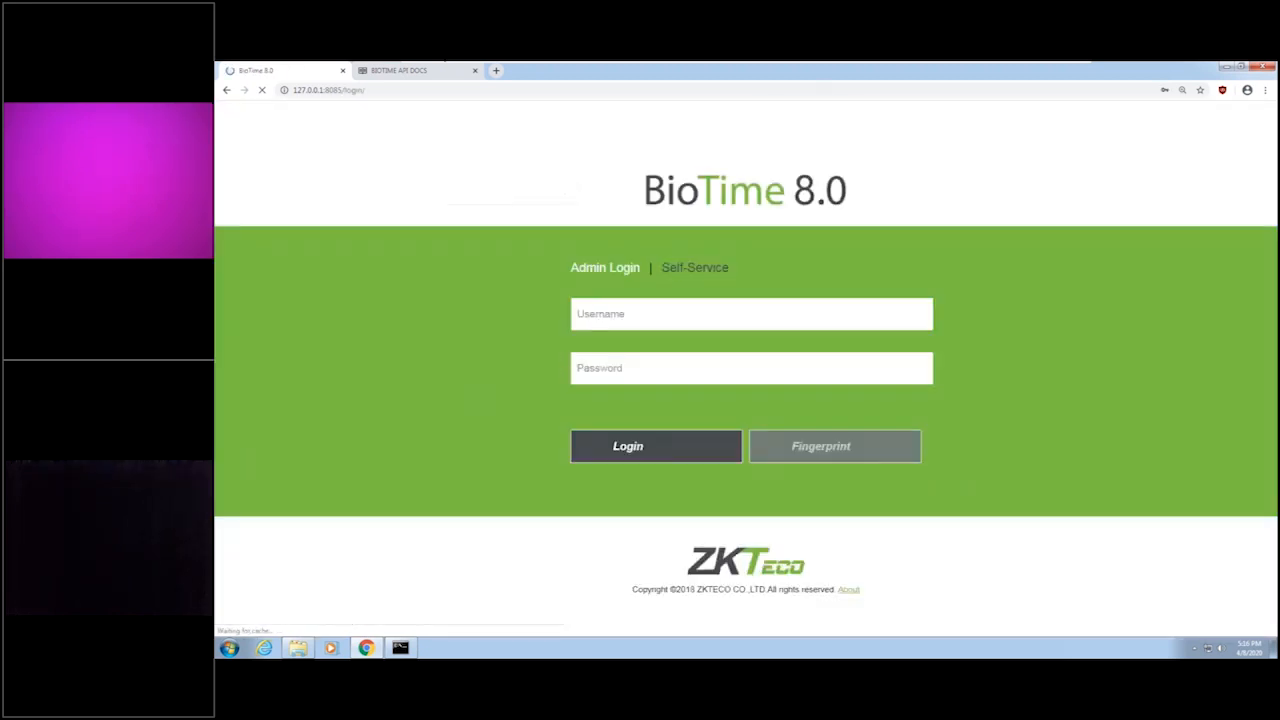
click(631, 316)
key(Down)
key(Down)
key(Return)
double_click(638, 315)
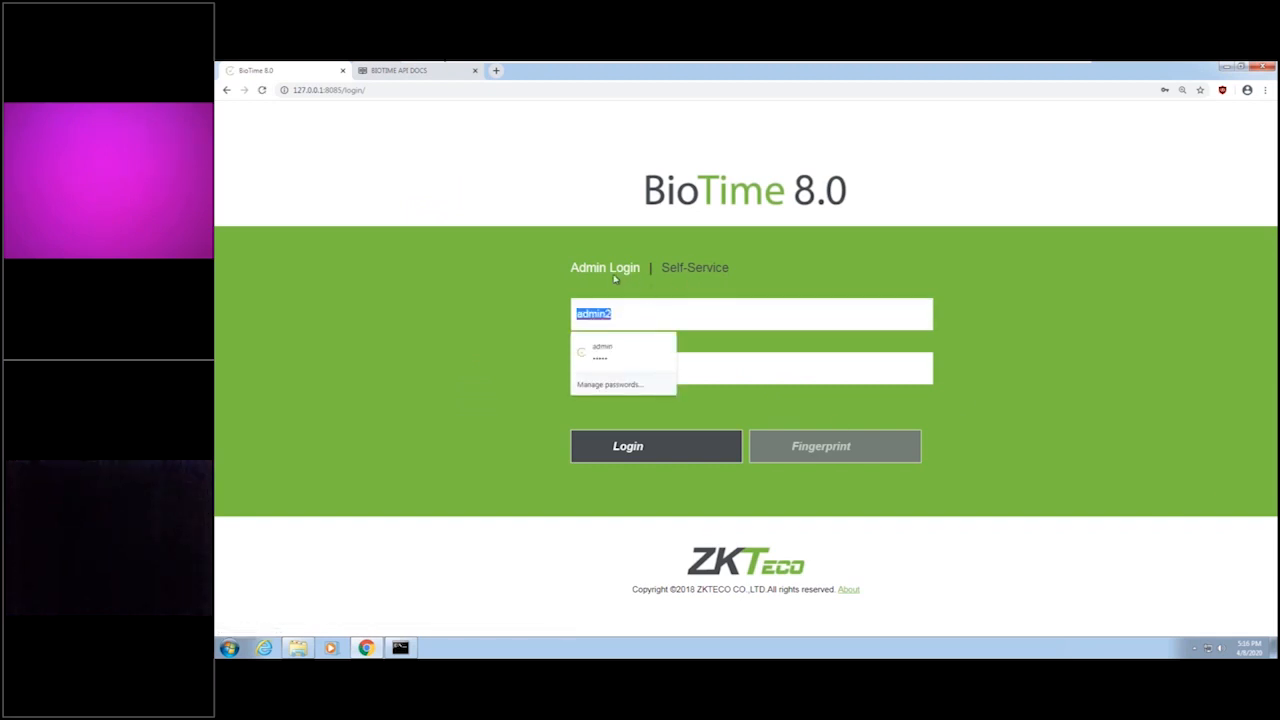
Log in through Self-Service with the employee's ID as username and the account password.
click(681, 276)
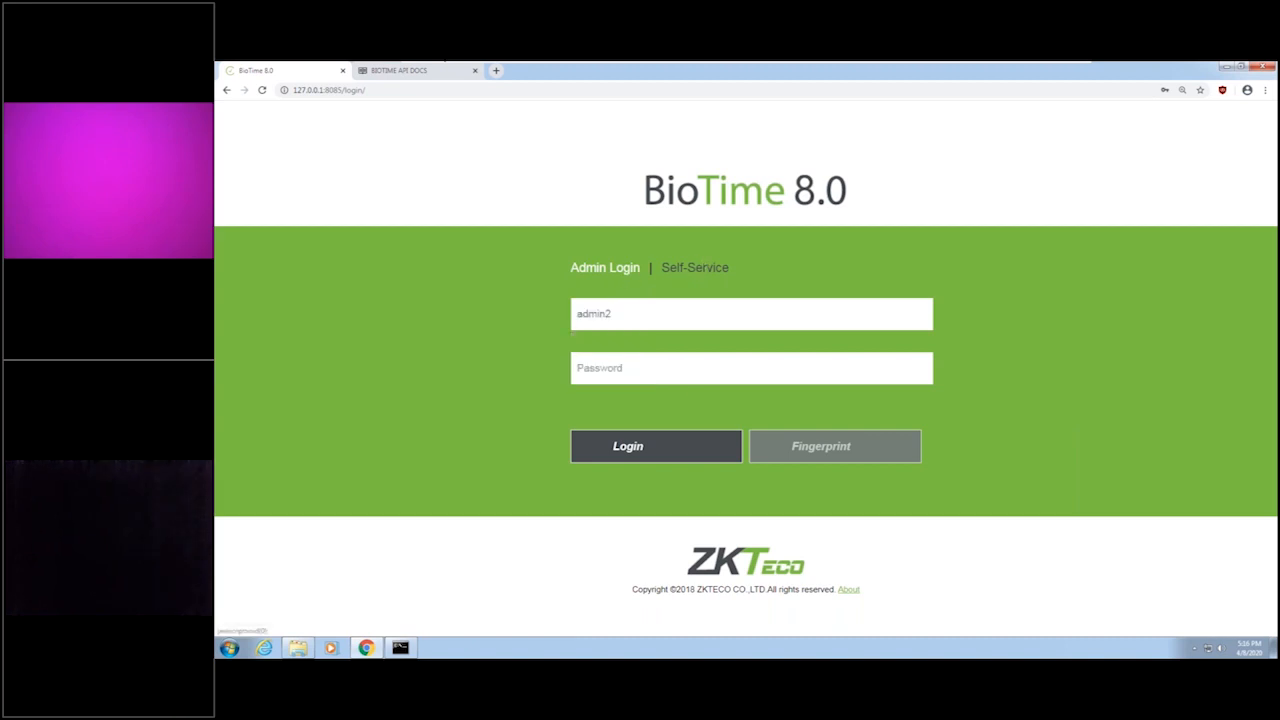
text(2)
drag(623, 314, 561, 328)
text(2)
click(635, 373)
text(••••••)
drag(618, 371, 489, 360)
text(••)
click(755, 449)
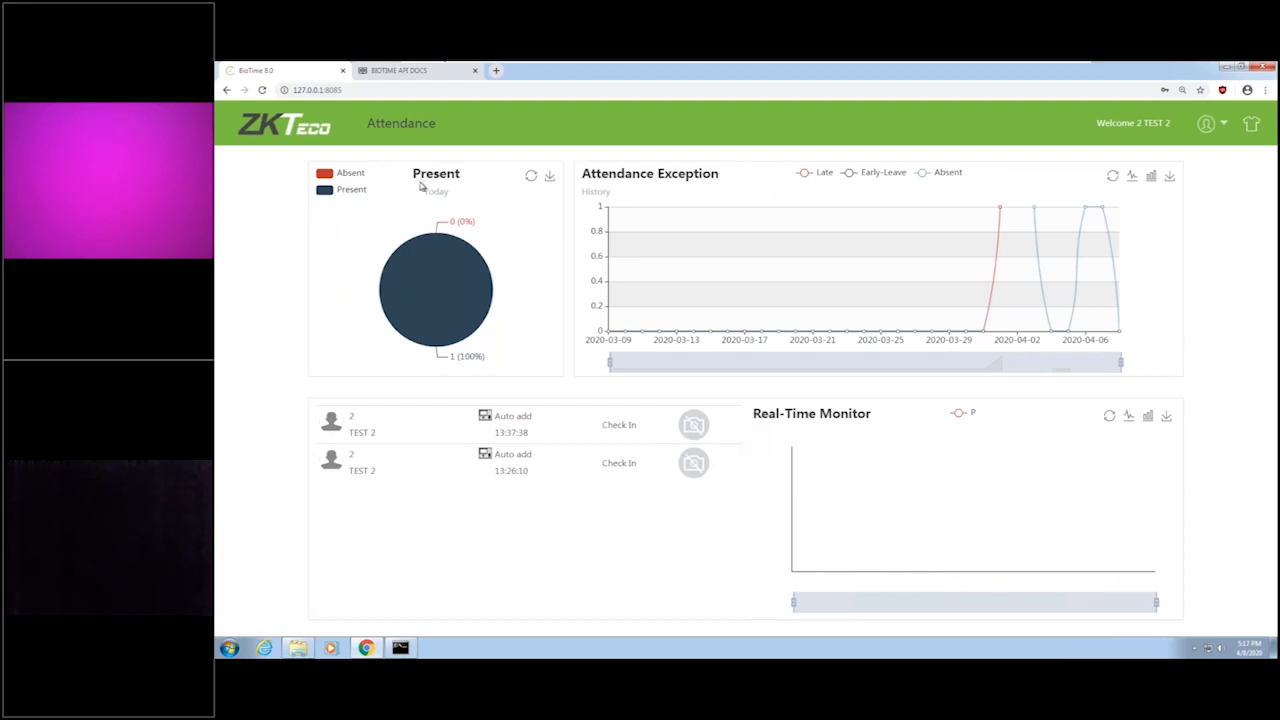
Change the interface language of the employee's self-service account from English to Spanish.
click(1205, 123)
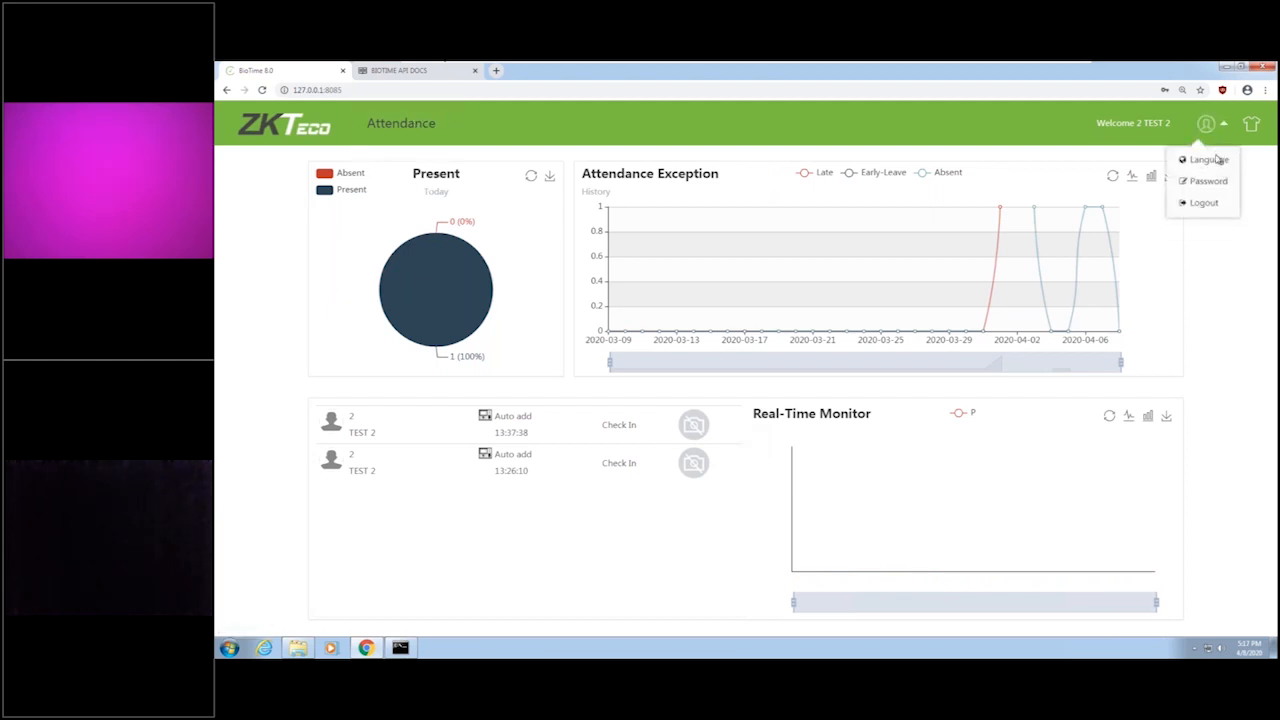
click(1206, 160)
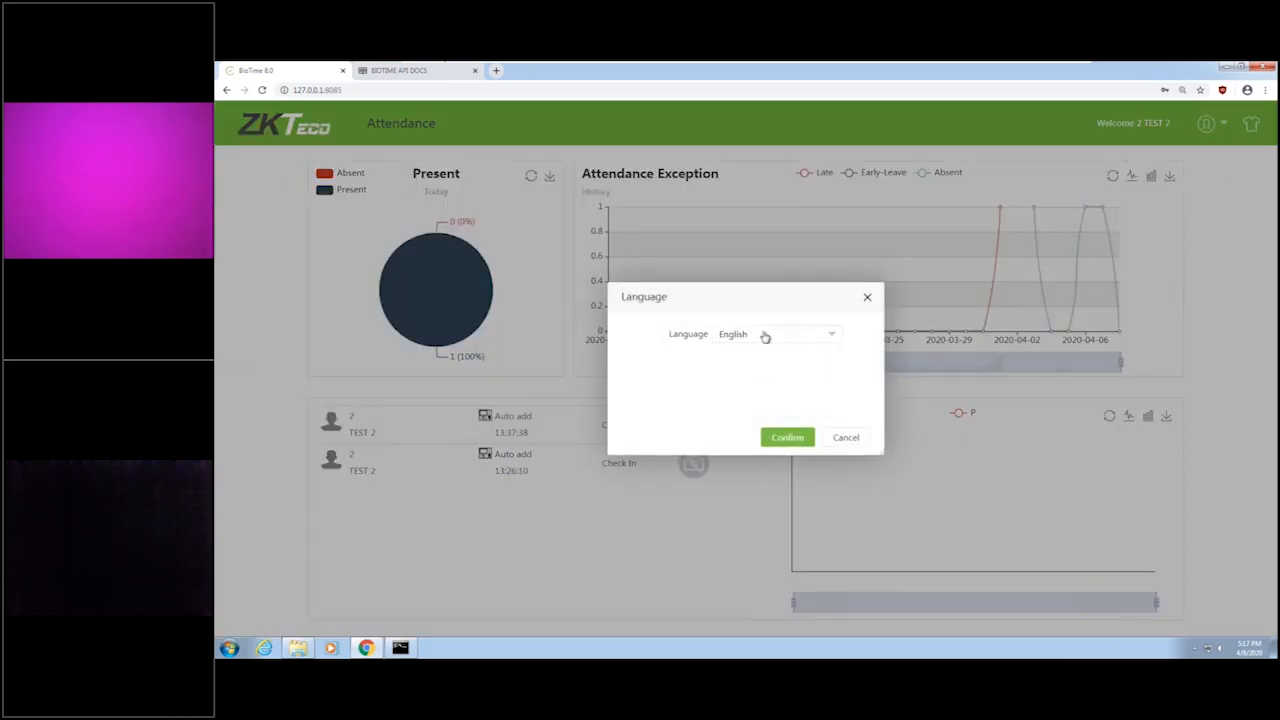
click(765, 334)
click(758, 405)
click(787, 437)
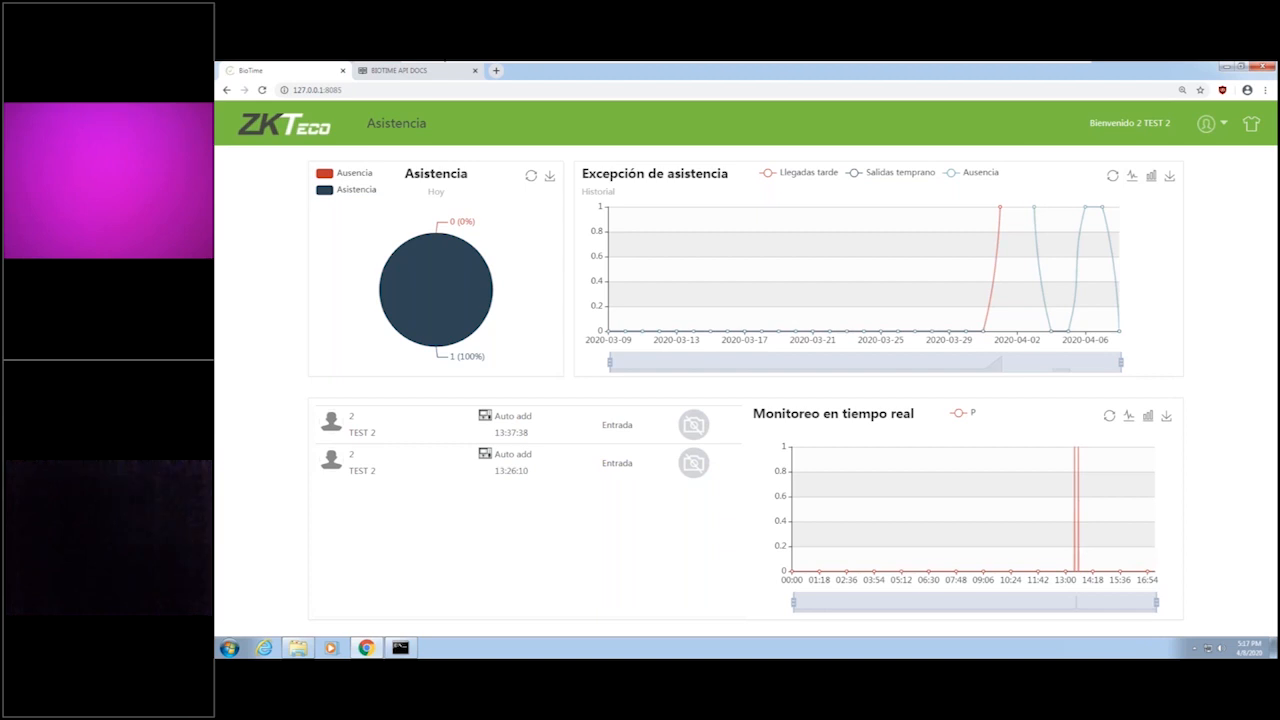
click(397, 131)
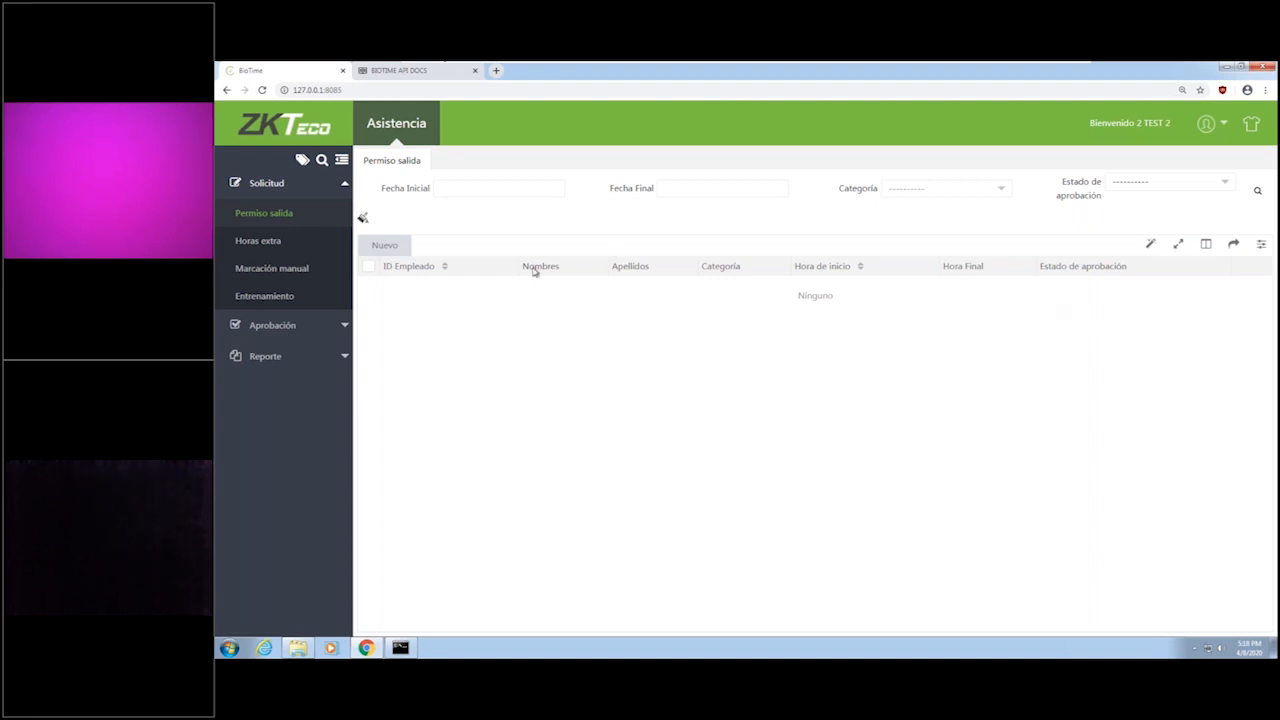
click(400, 252)
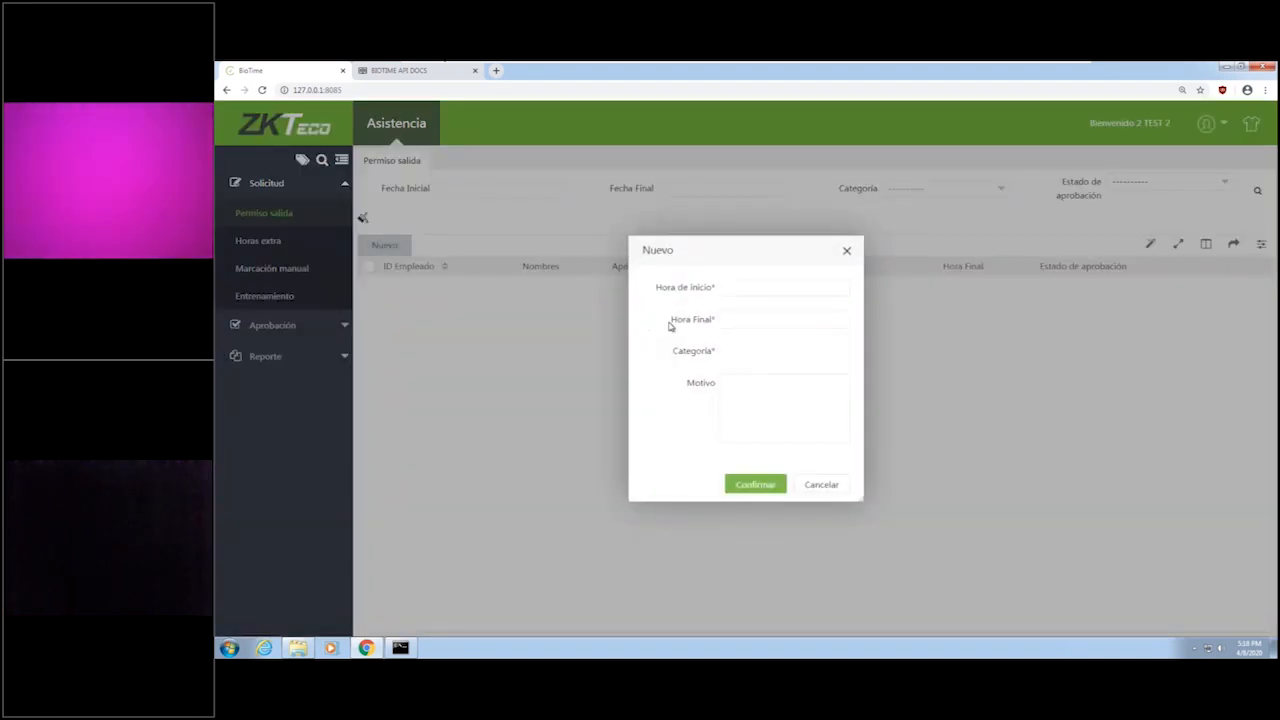
click(732, 288)
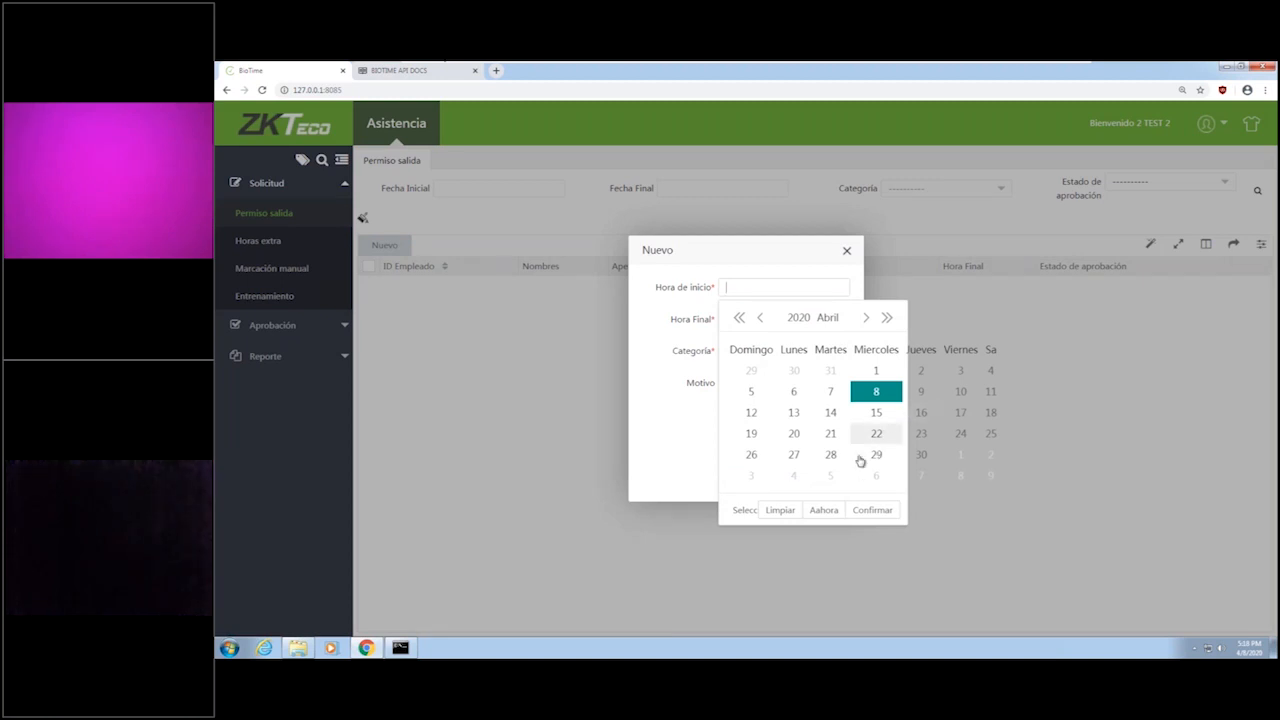
click(793, 412)
click(869, 510)
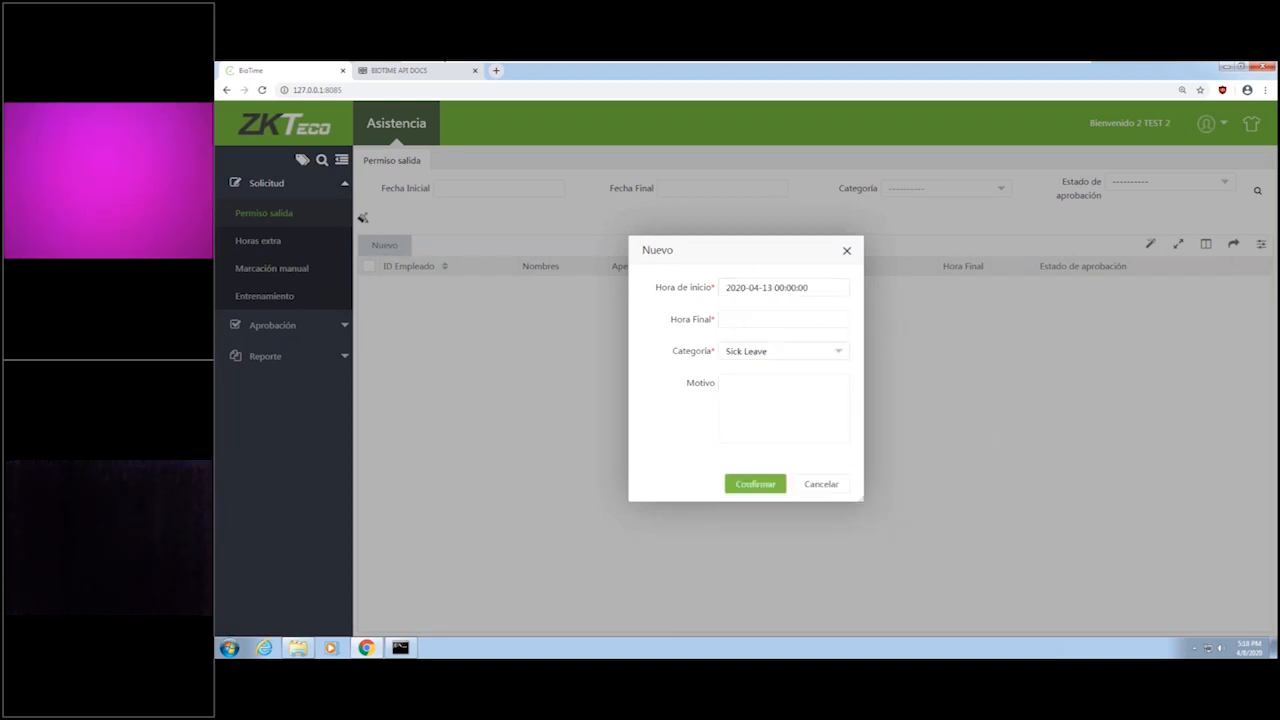
click(780, 319)
click(793, 446)
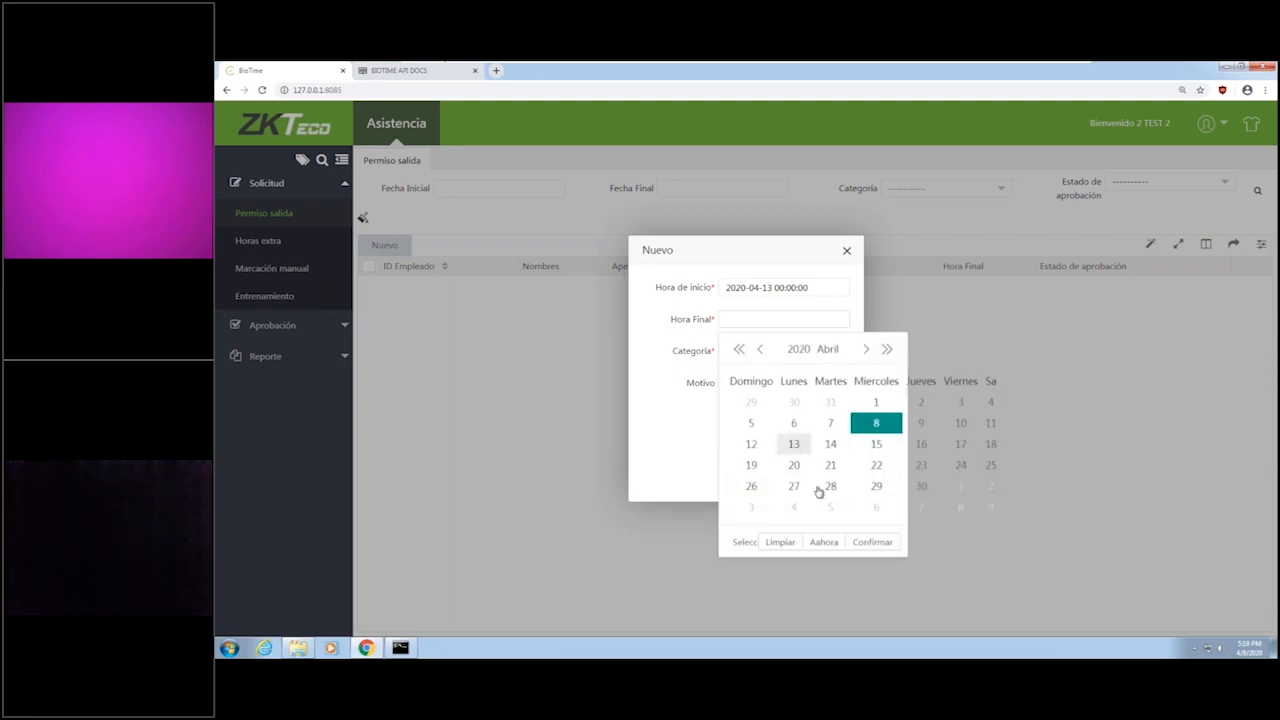
click(874, 543)
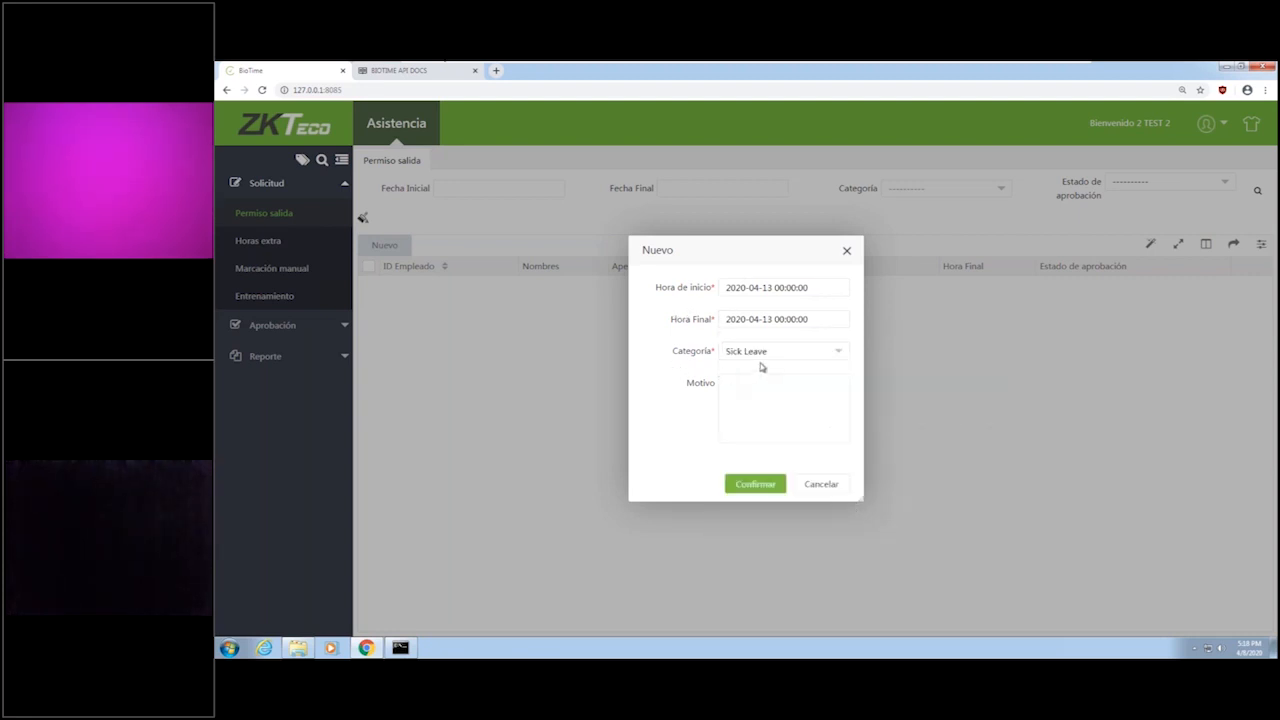
Set the request's Categoría to Annual Leave and try to submit it.
click(798, 355)
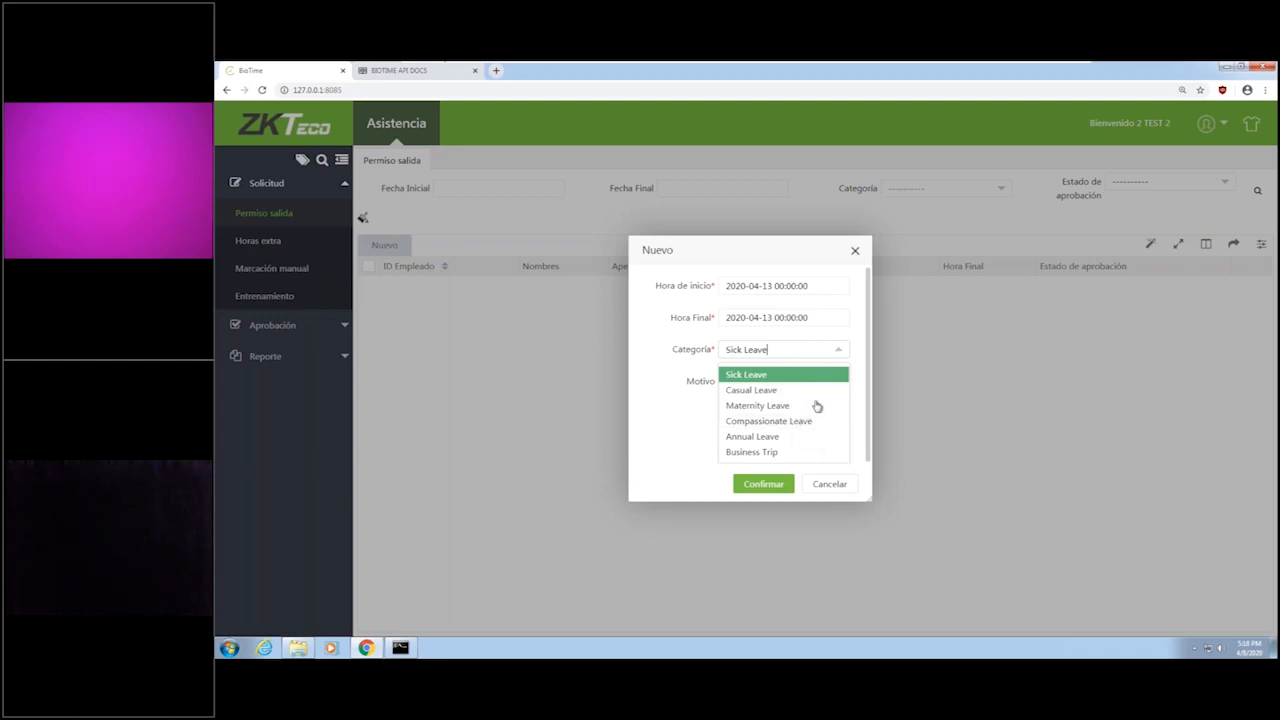
click(762, 438)
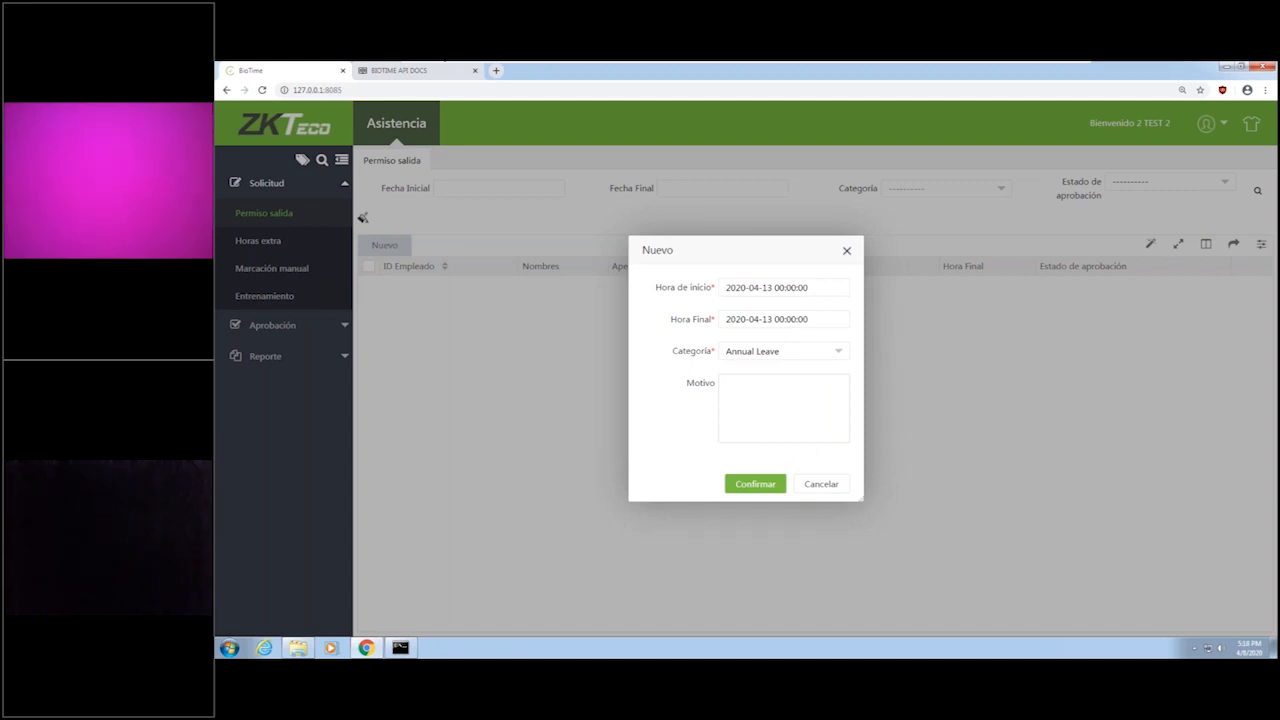
click(766, 490)
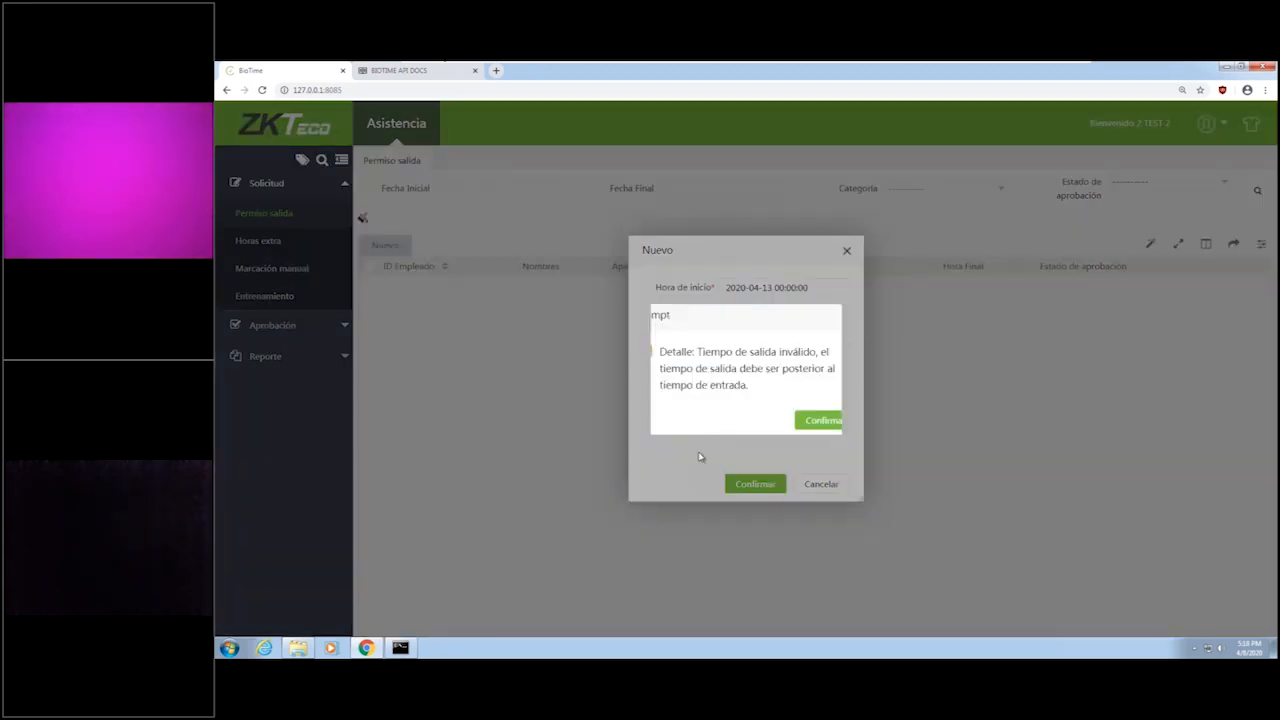
click(850, 424)
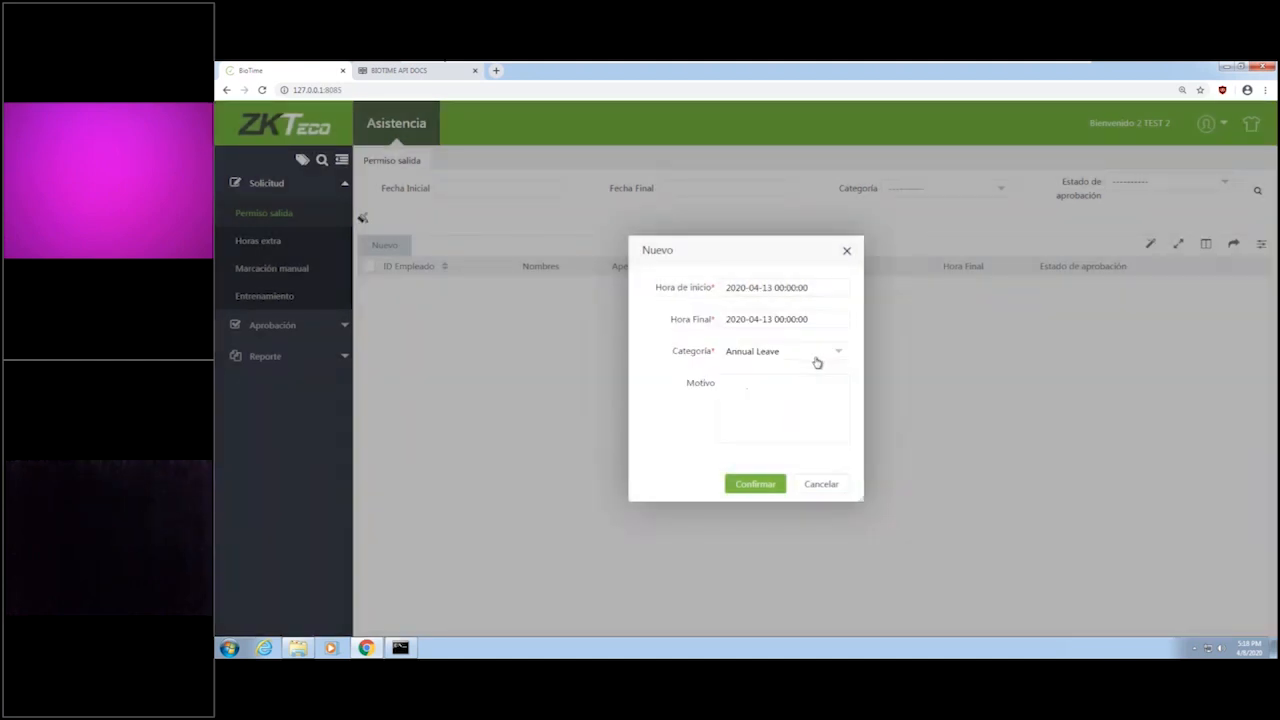
click(813, 321)
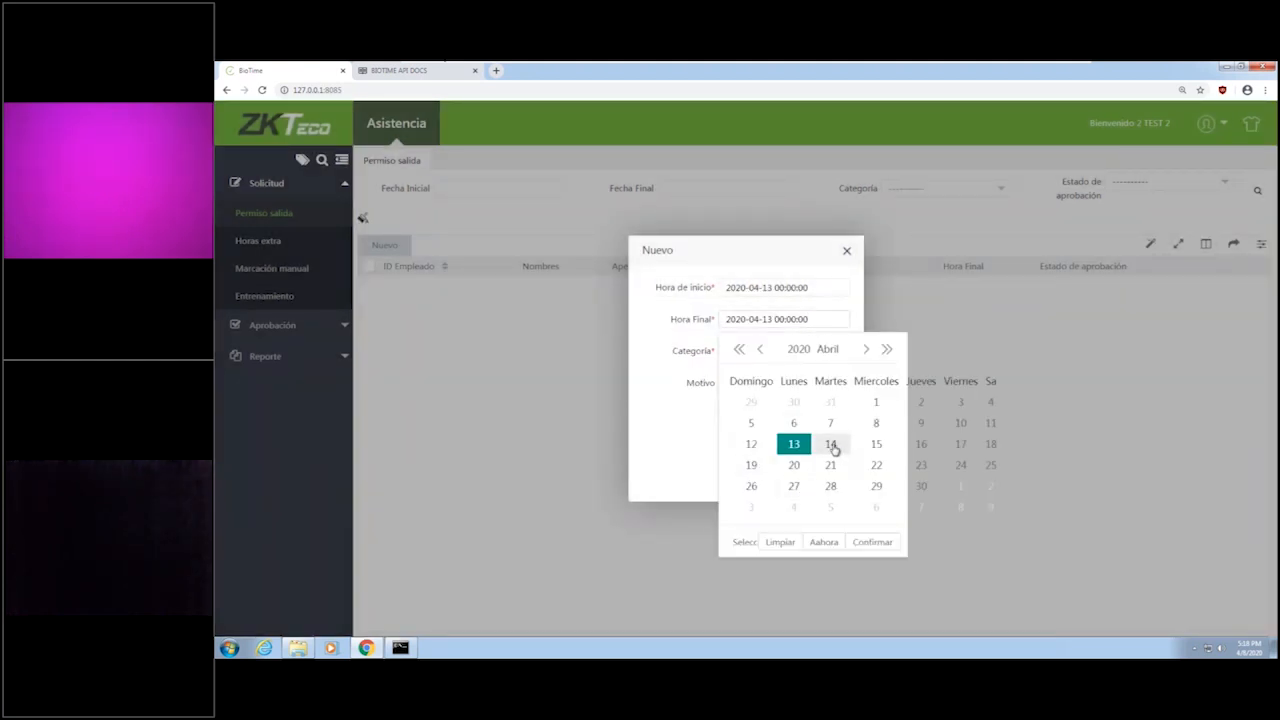
click(745, 541)
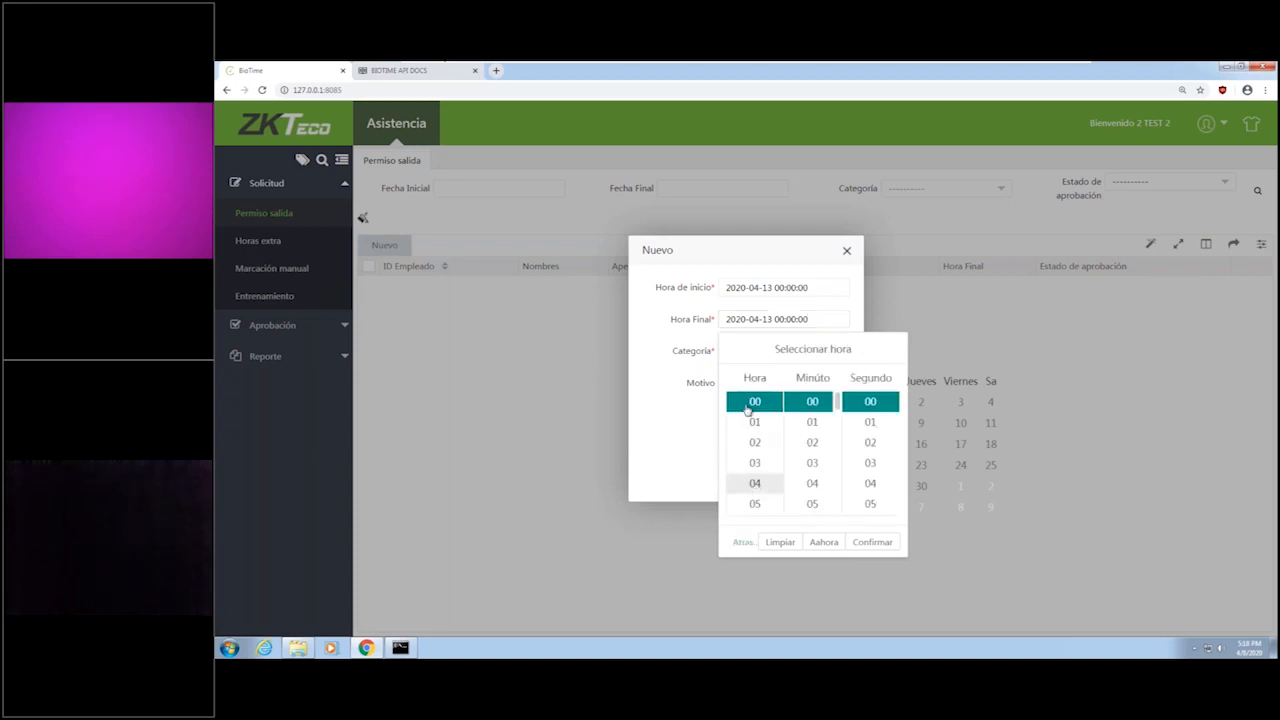
drag(781, 404, 768, 515)
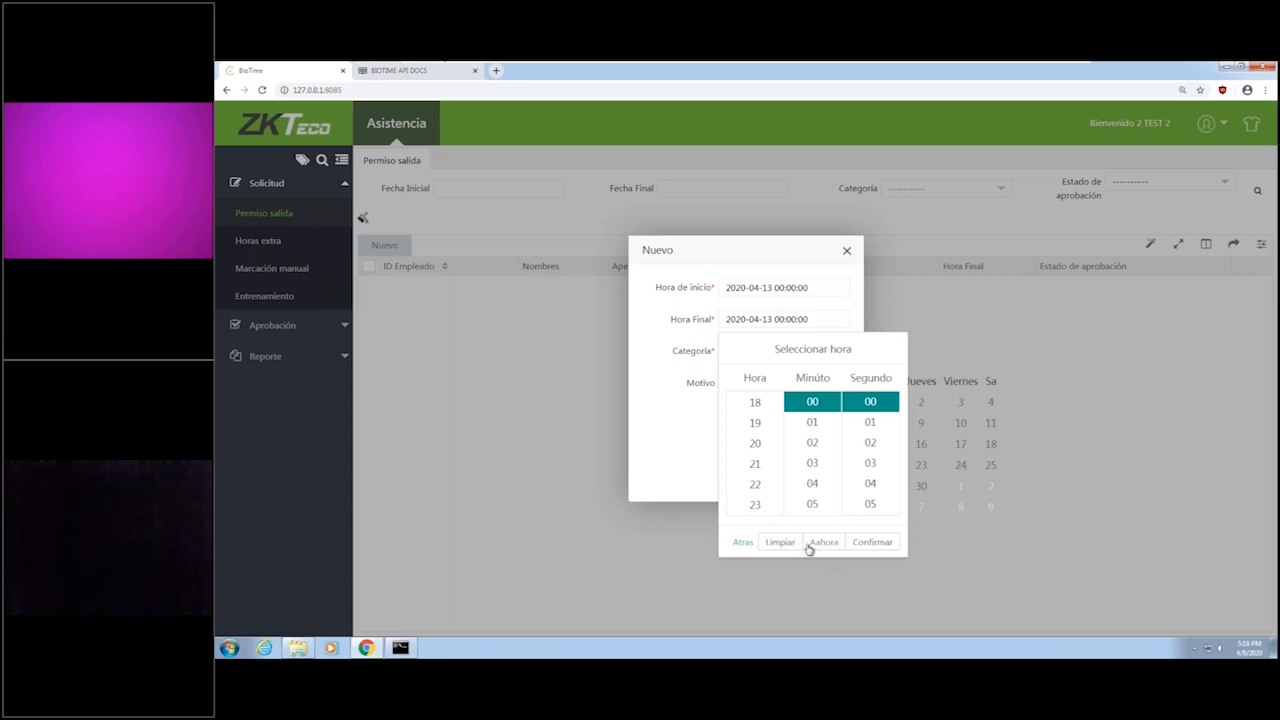
click(836, 322)
click(831, 322)
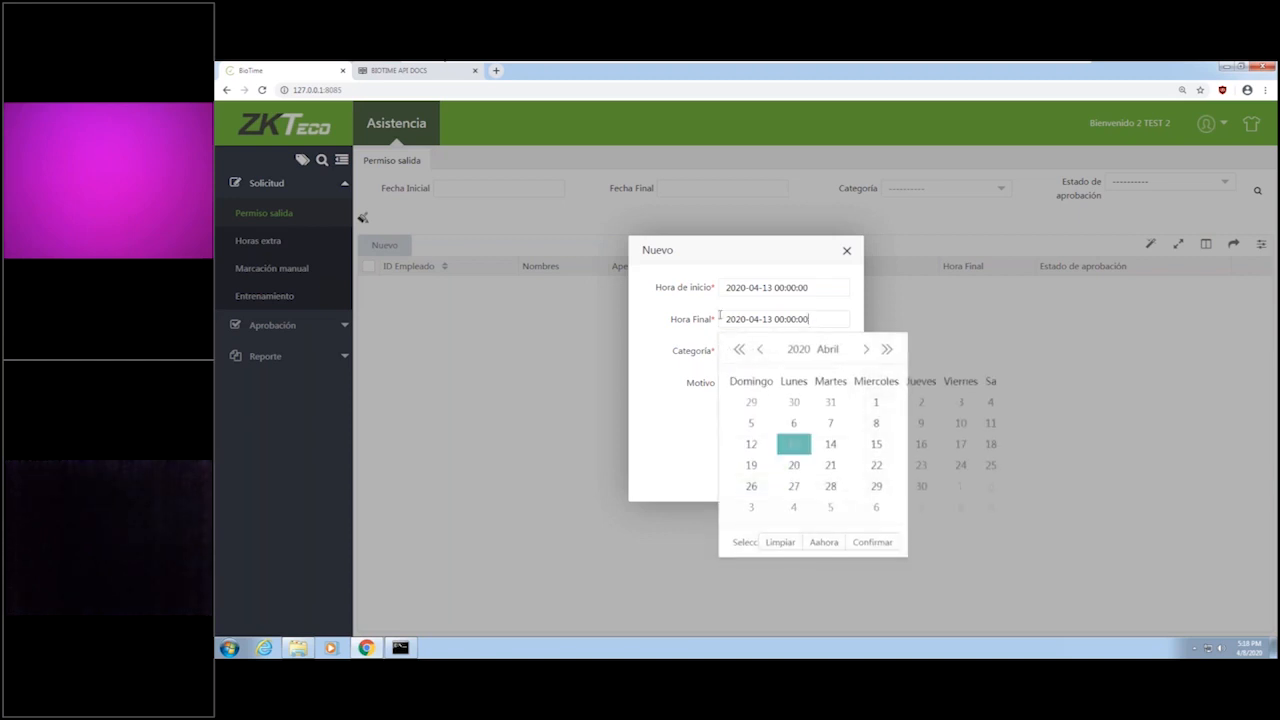
click(830, 444)
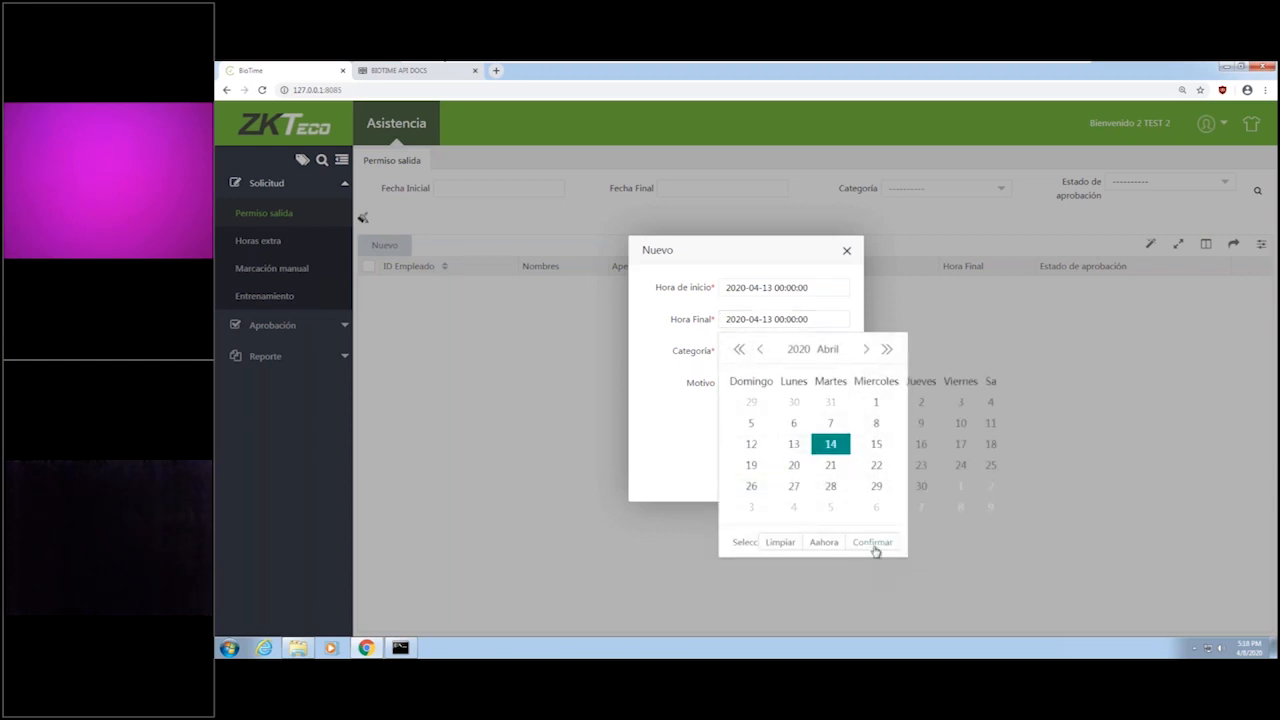
click(873, 543)
click(764, 488)
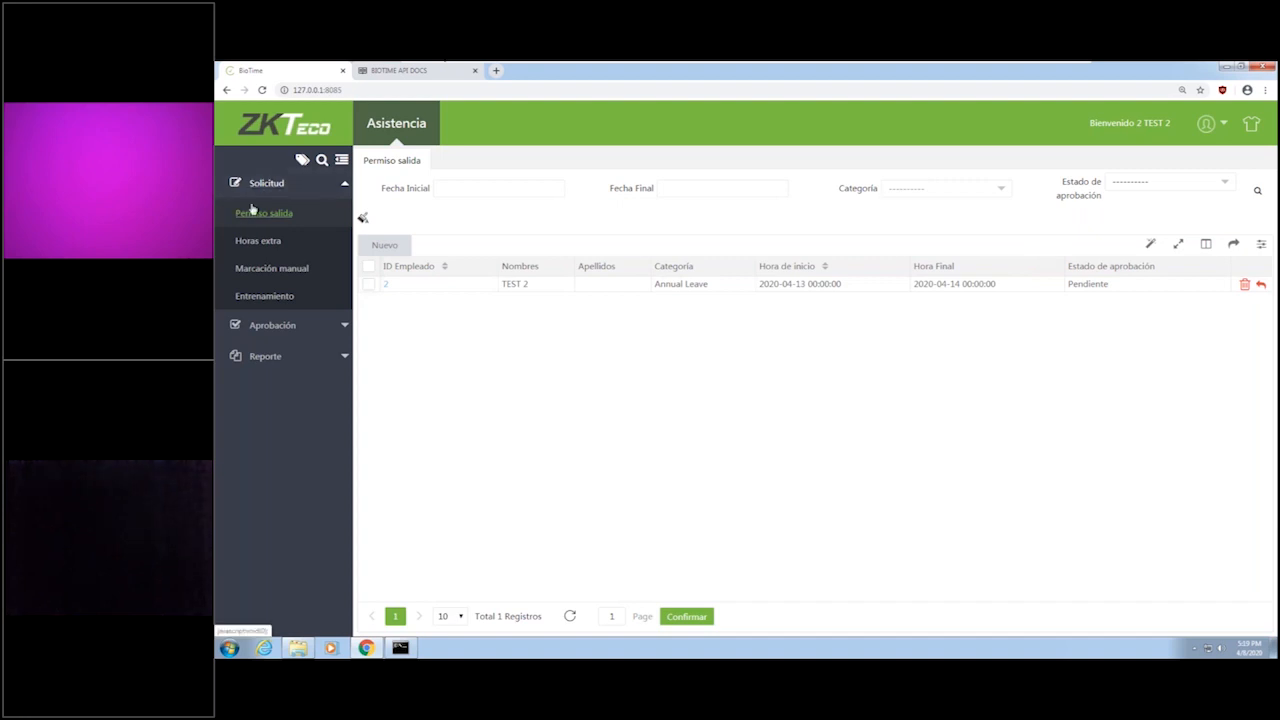
View the Marcación manual requests of the employee account and log out of self-service.
click(298, 270)
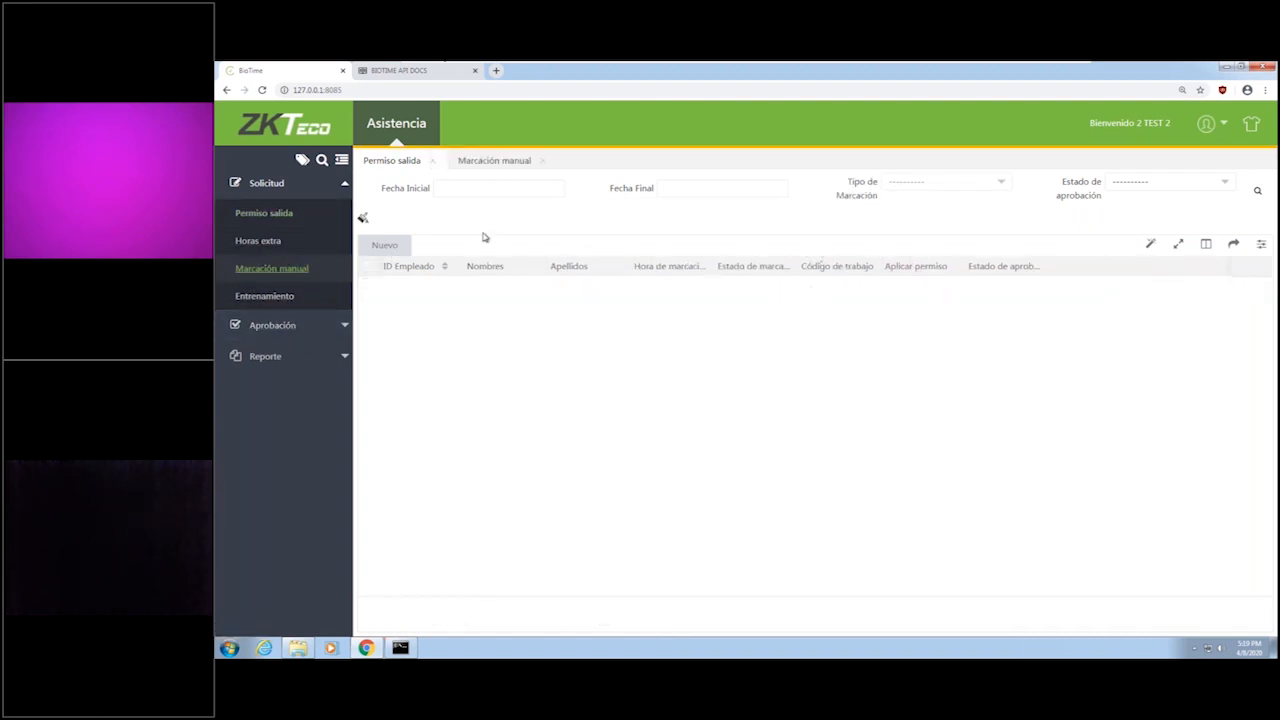
click(387, 250)
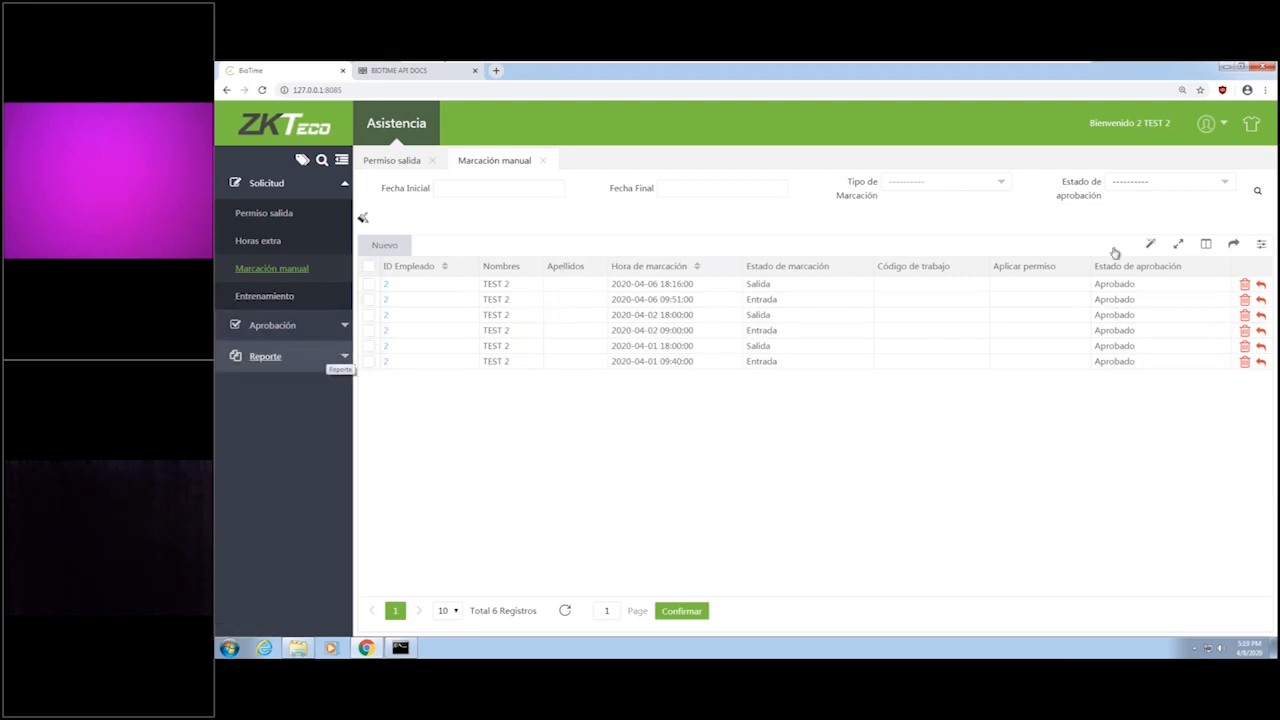
click(1206, 126)
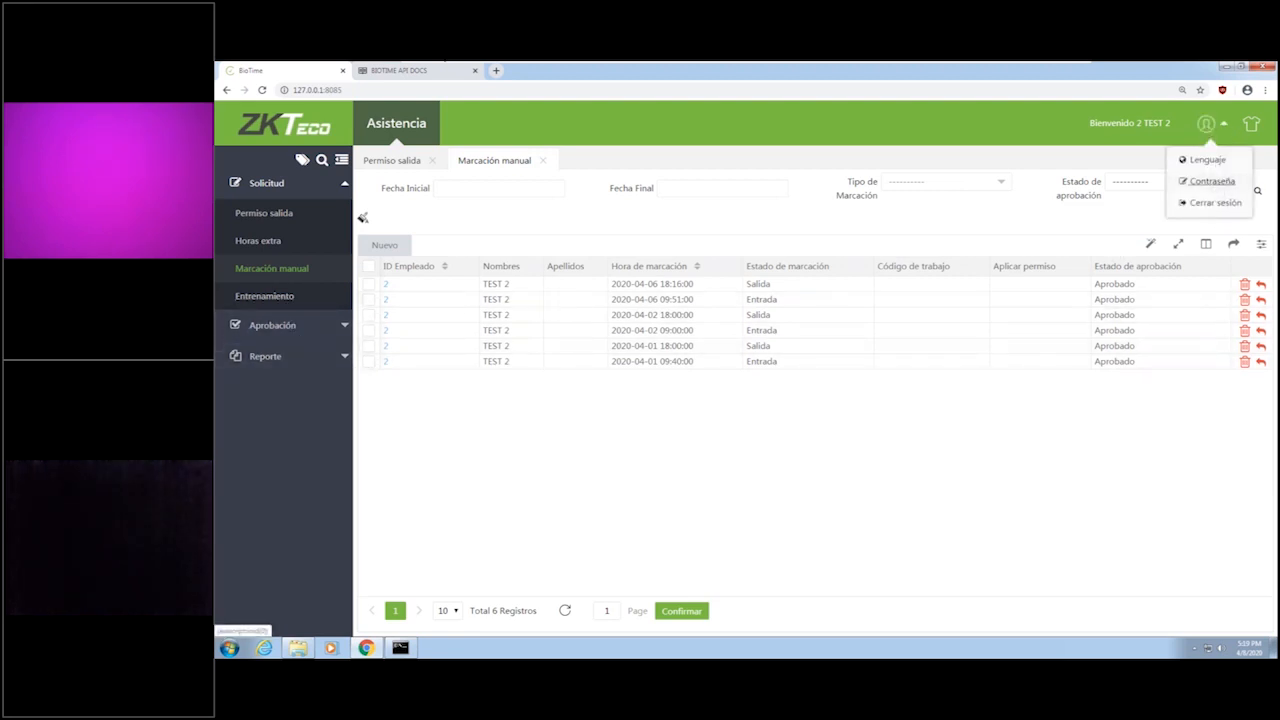
click(1215, 203)
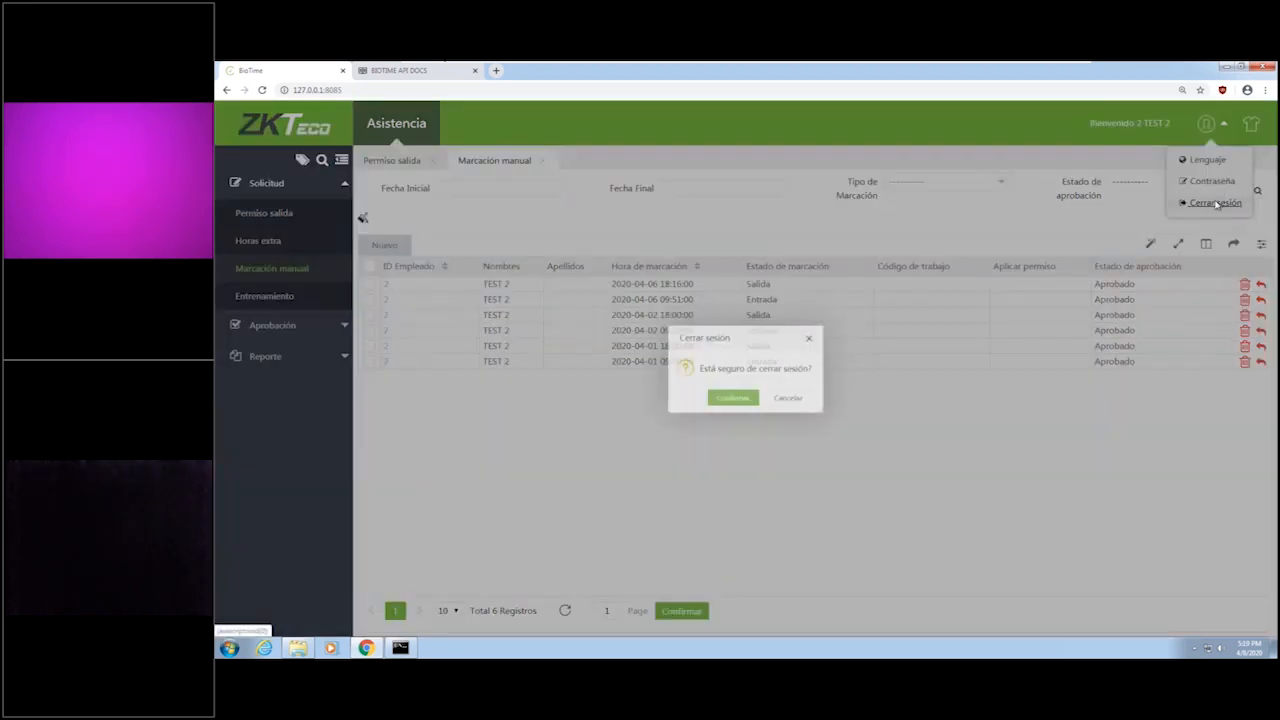
click(729, 404)
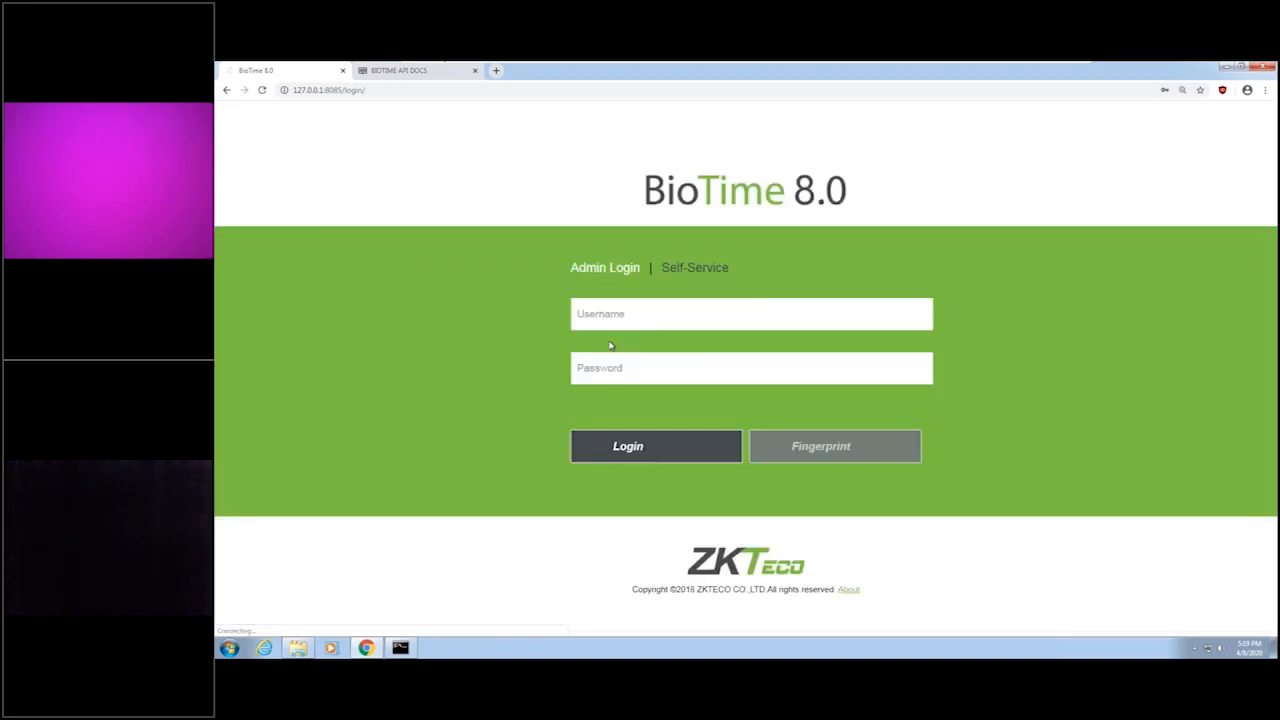
Log in to Self-Service with the other employee's ID and account password.
click(621, 322)
text(admin)
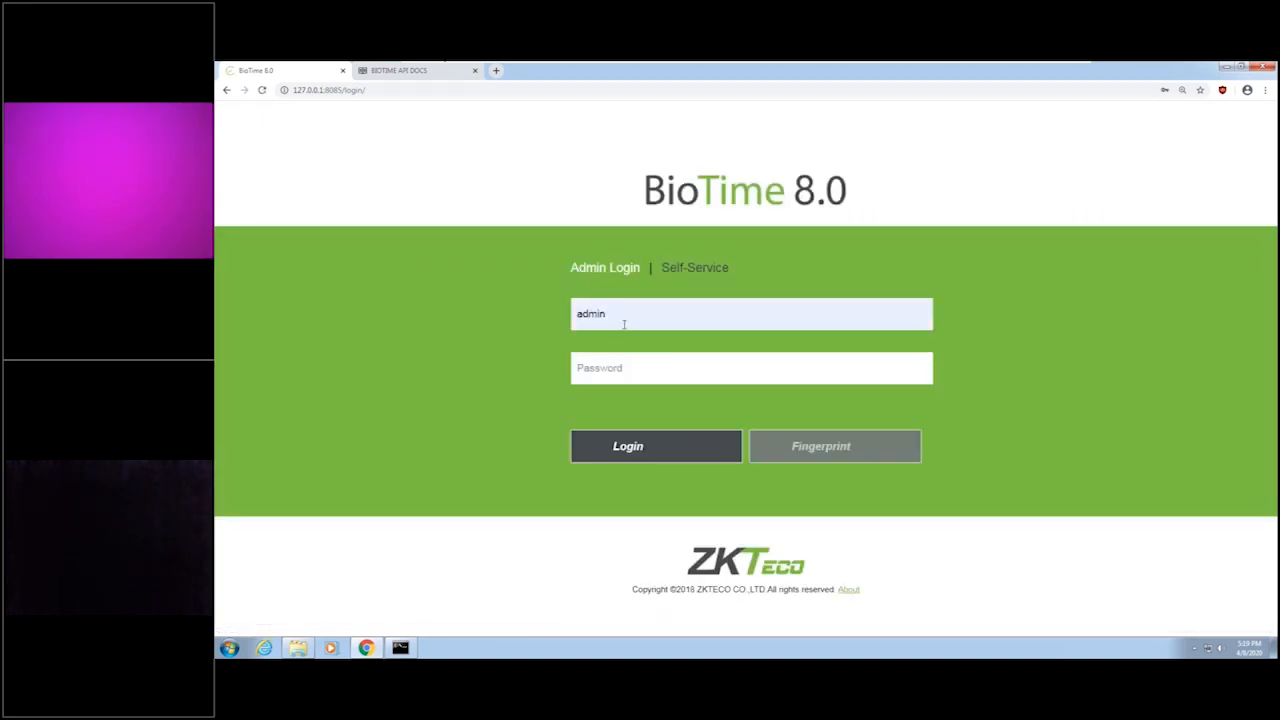
click(697, 270)
click(677, 316)
text(admin)
key(BackSpace)
key(BackSpace)
key(BackSpace)
key(BackSpace)
key(BackSpace)
text(121)
click(646, 368)
drag(646, 368, 558, 368)
text(••••)
click(674, 445)
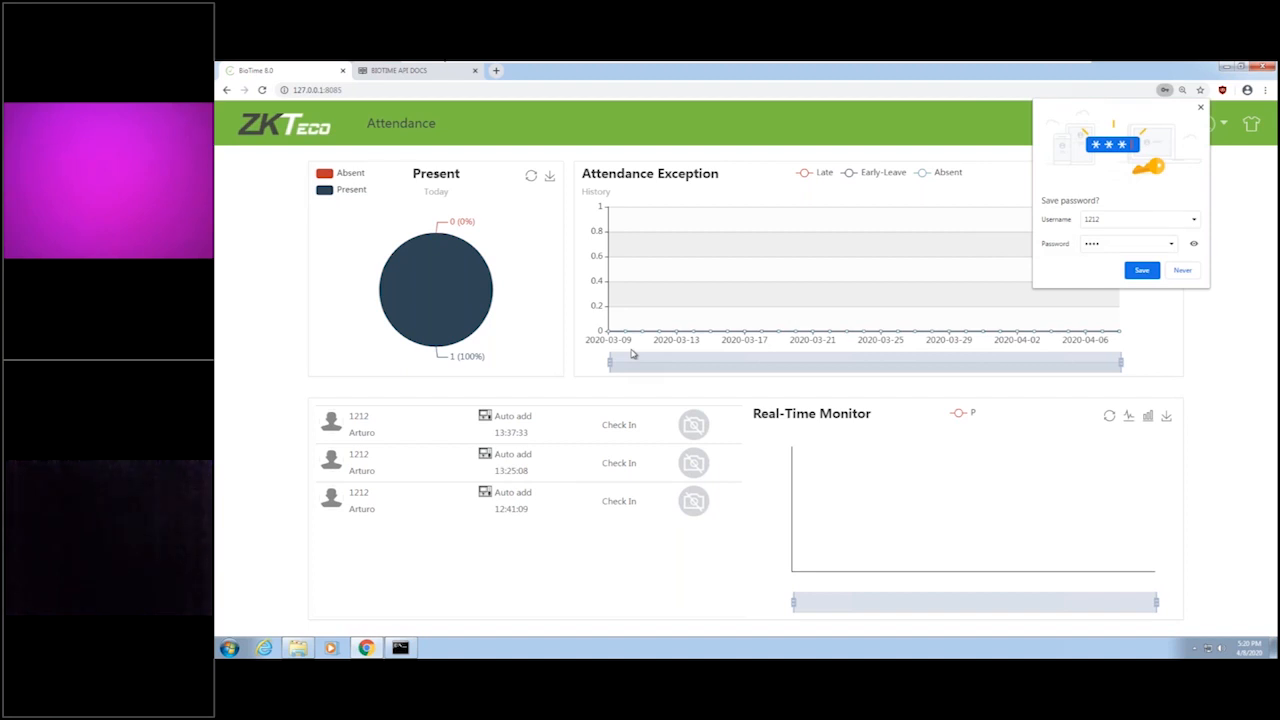
View the Leave lists under Approval and Request in Attendance, dismissing the browser's offer to save the password.
click(417, 124)
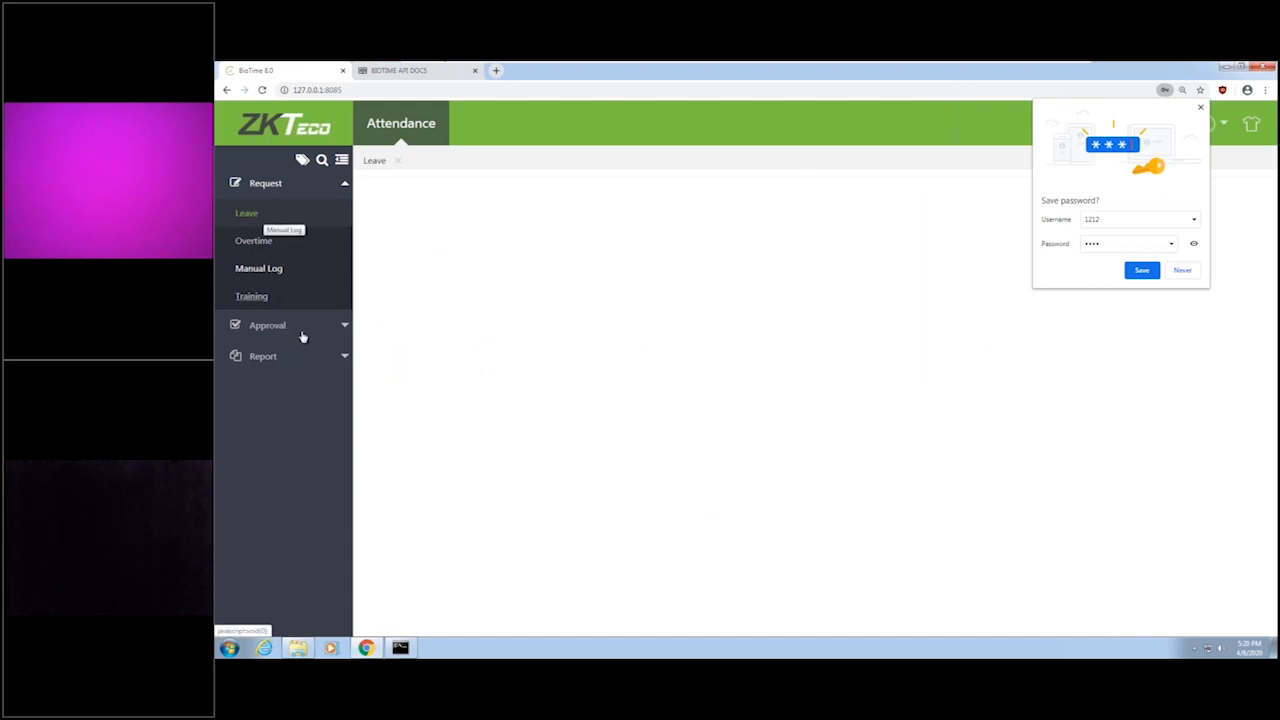
click(267, 325)
click(250, 246)
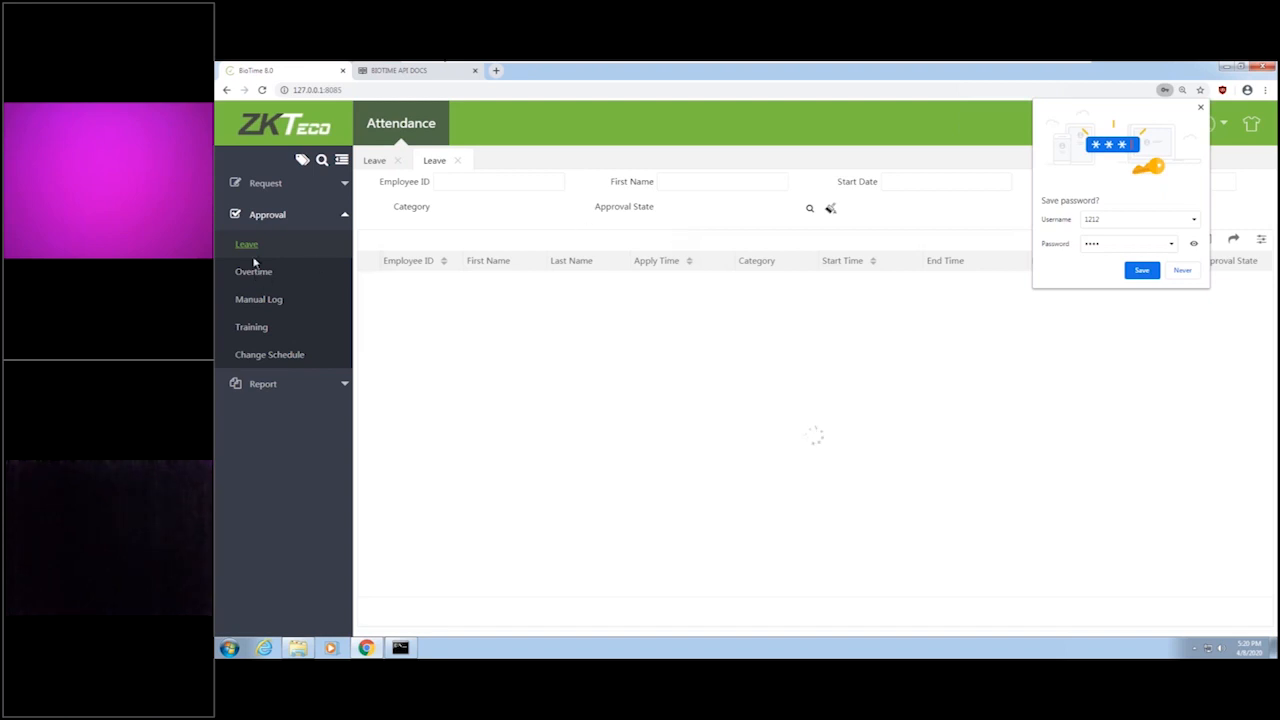
click(298, 190)
click(246, 216)
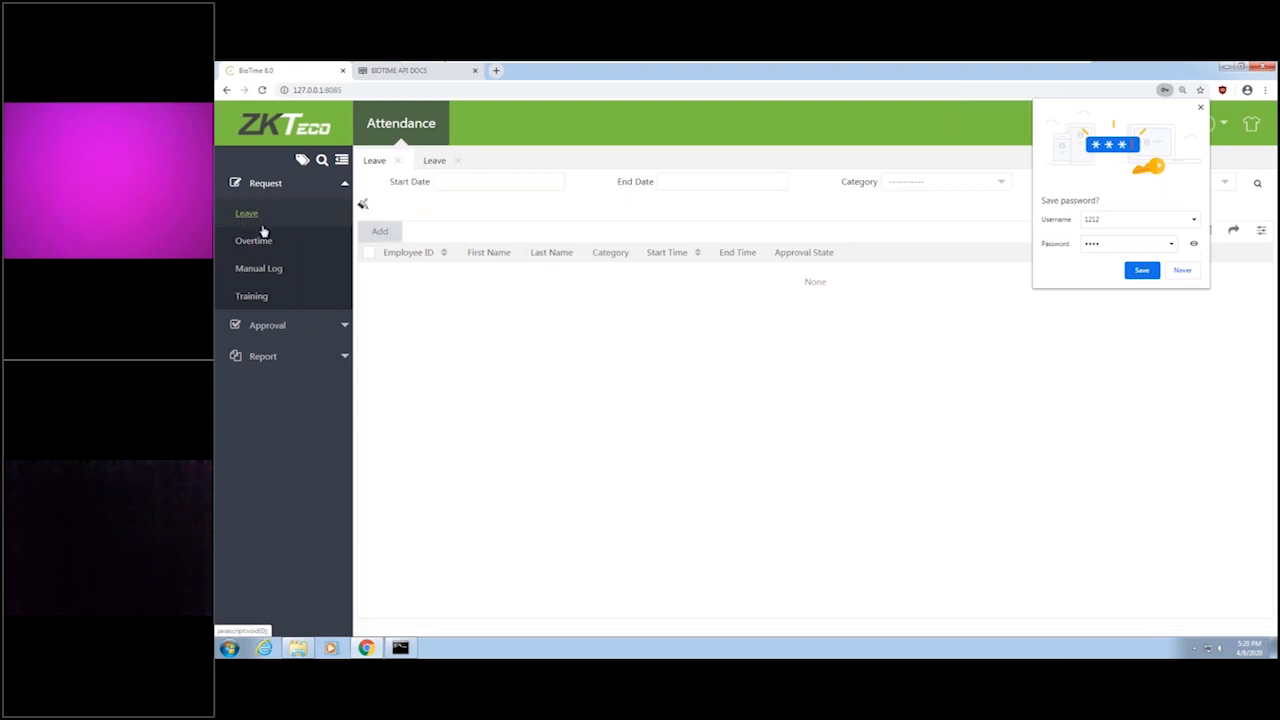
click(1200, 107)
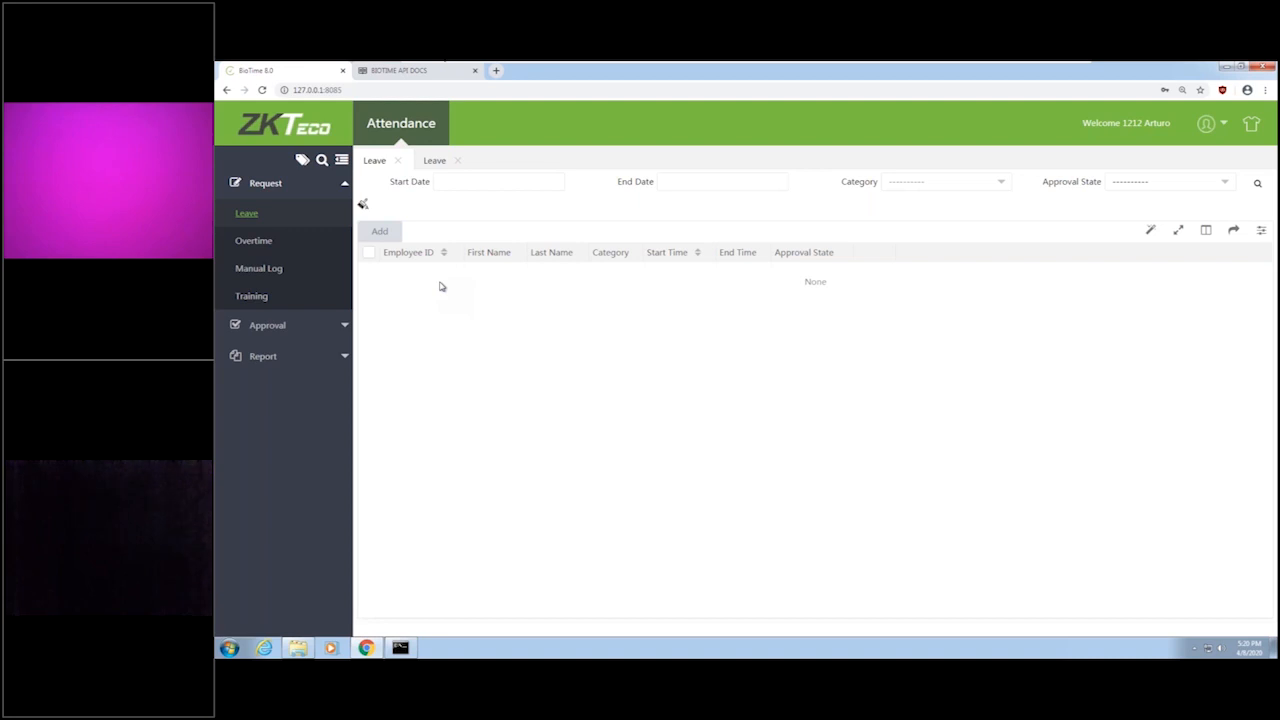
Log out of the employee's self-service account.
click(1206, 124)
click(1205, 203)
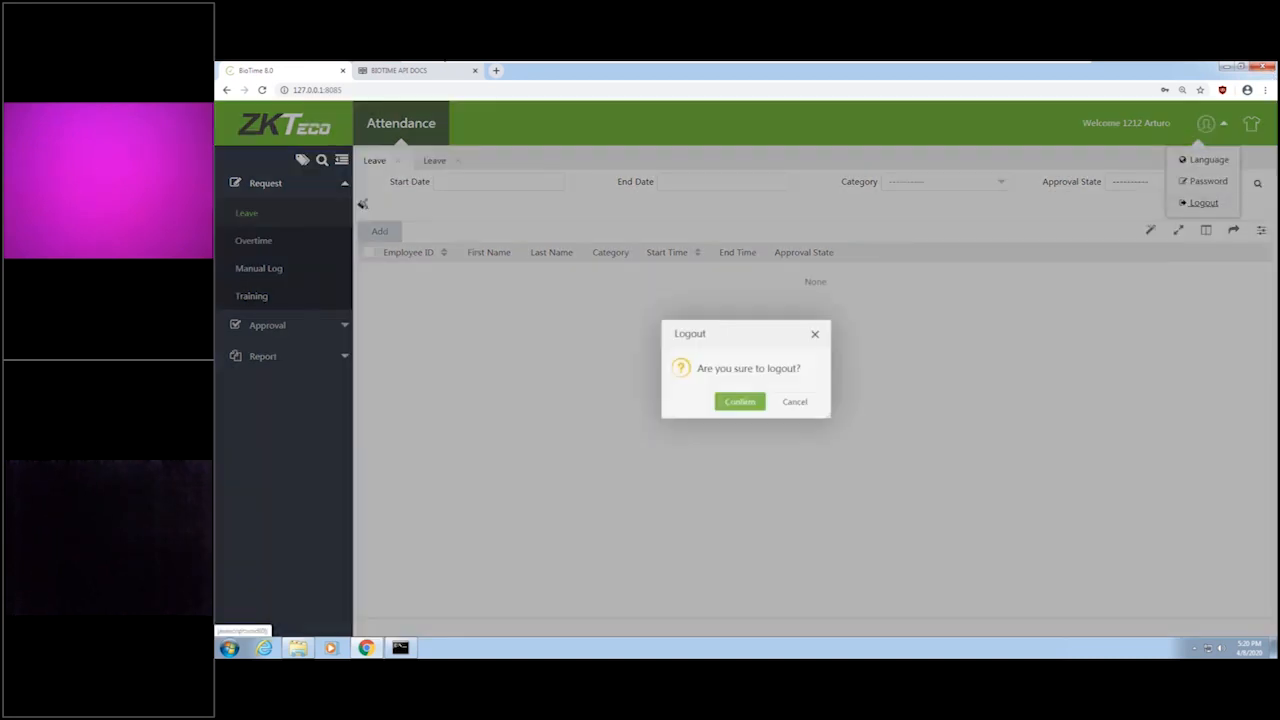
click(737, 405)
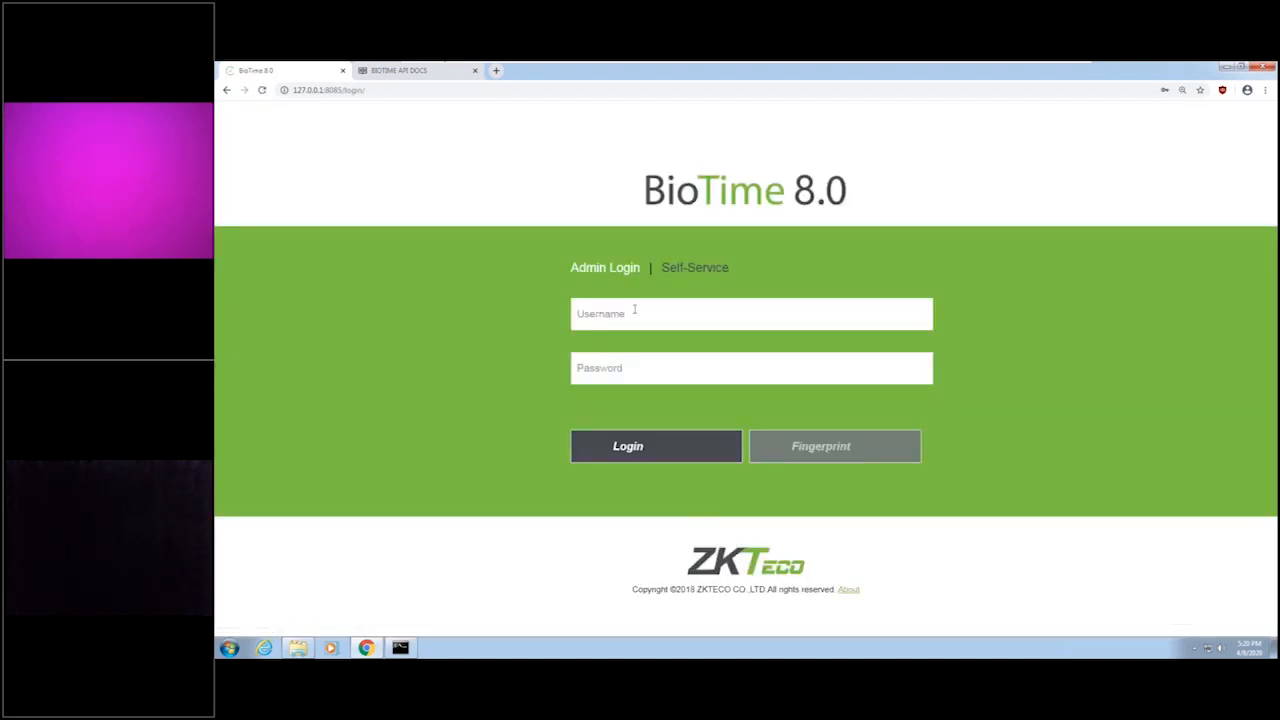
Log in through Admin Login with the username admin and the account password.
click(634, 310)
text(admin)
key(Tab)
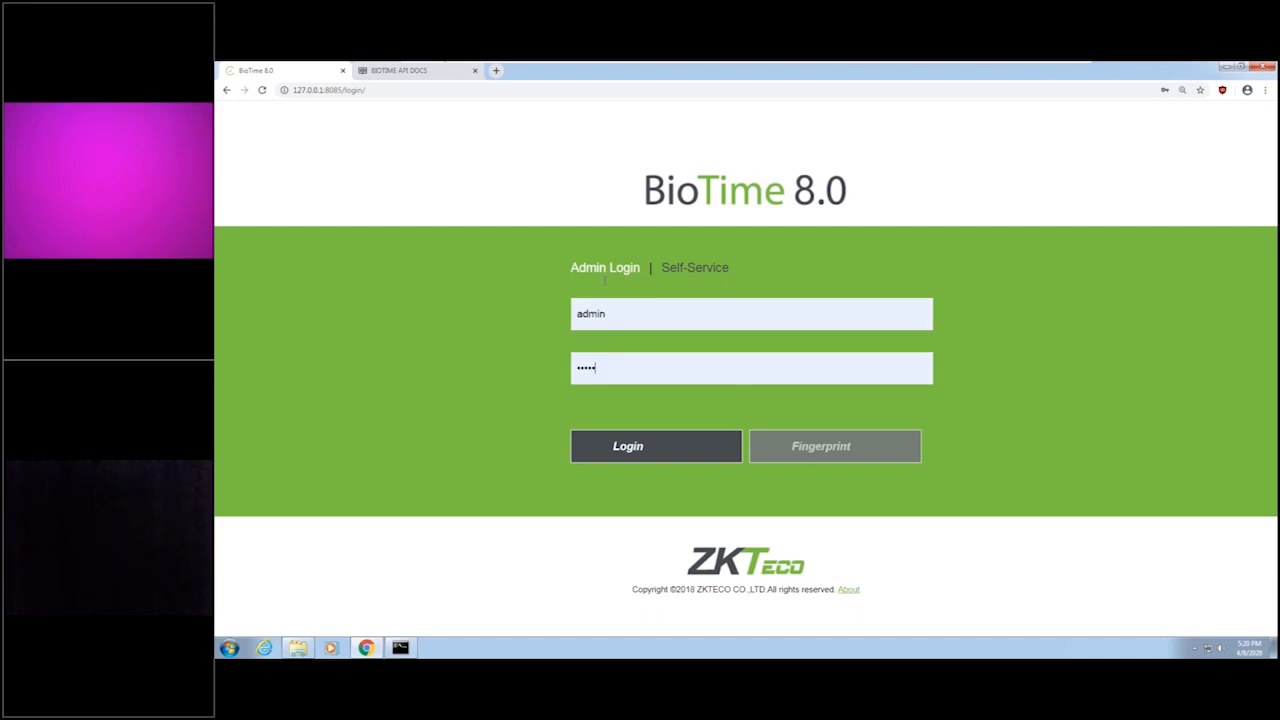
click(672, 454)
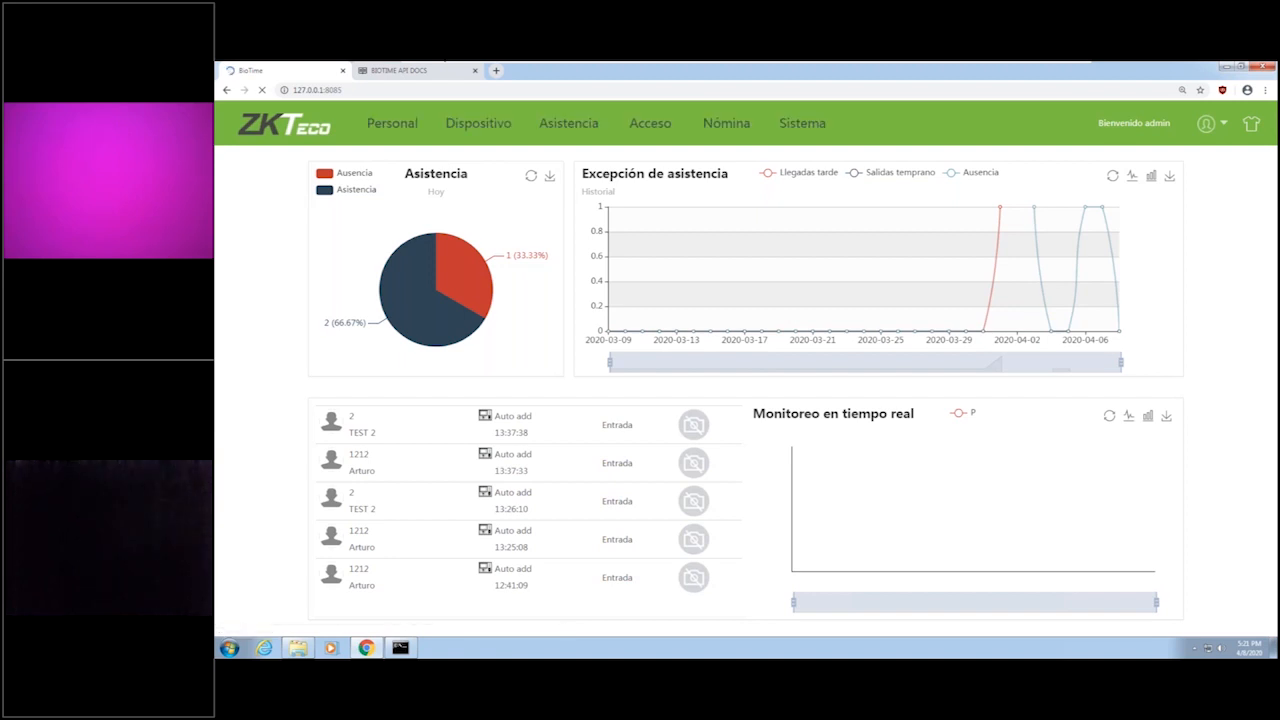
Display the Marcación Manual records among the Aprobaciones of the Asistencia module.
click(568, 123)
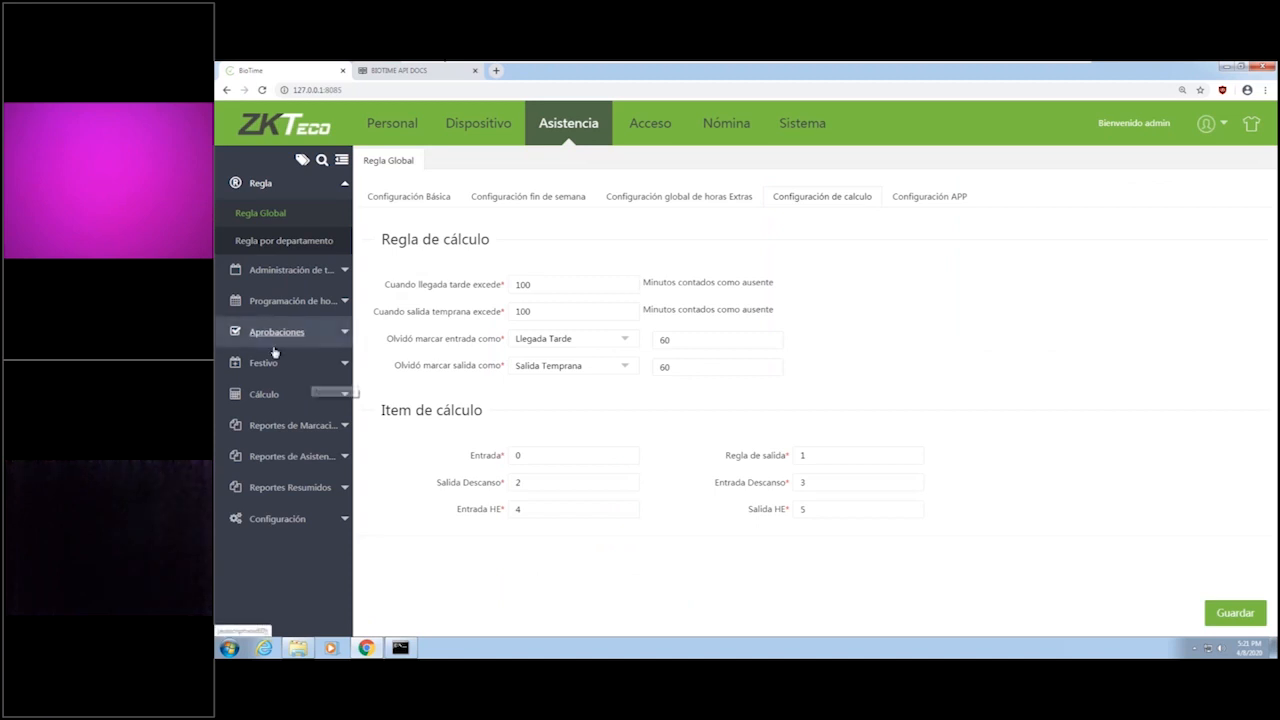
click(303, 334)
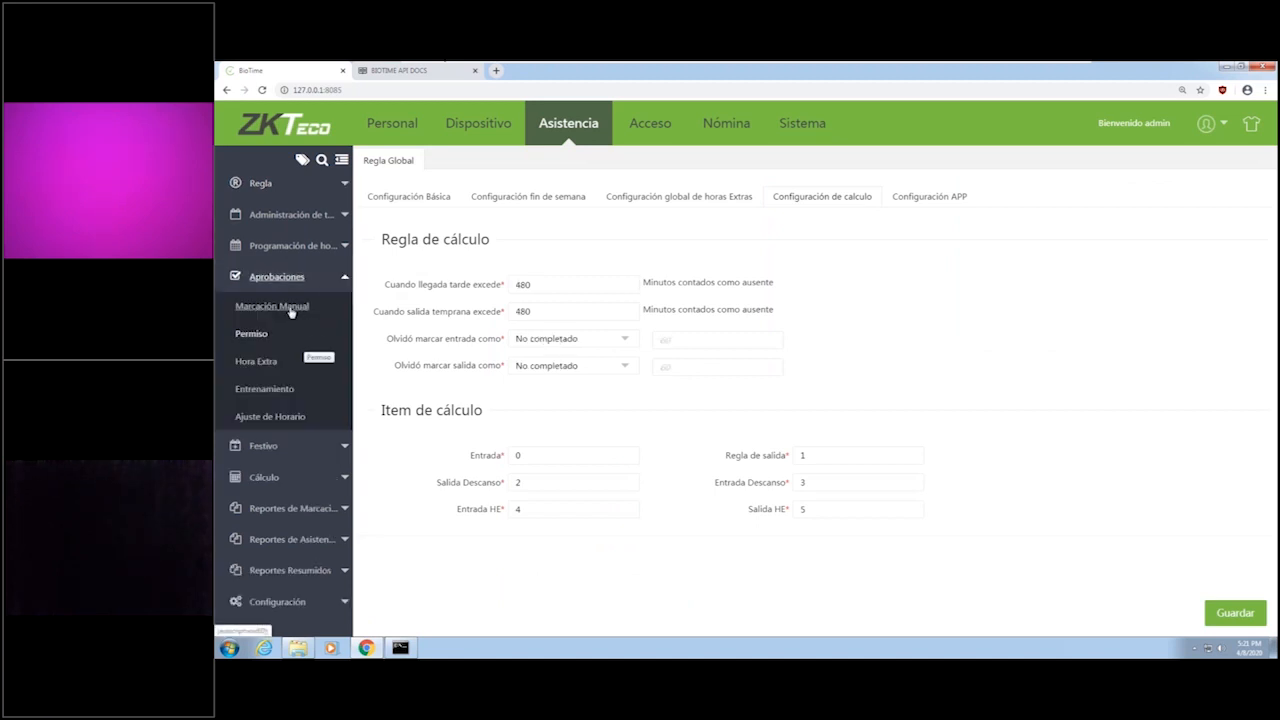
click(289, 308)
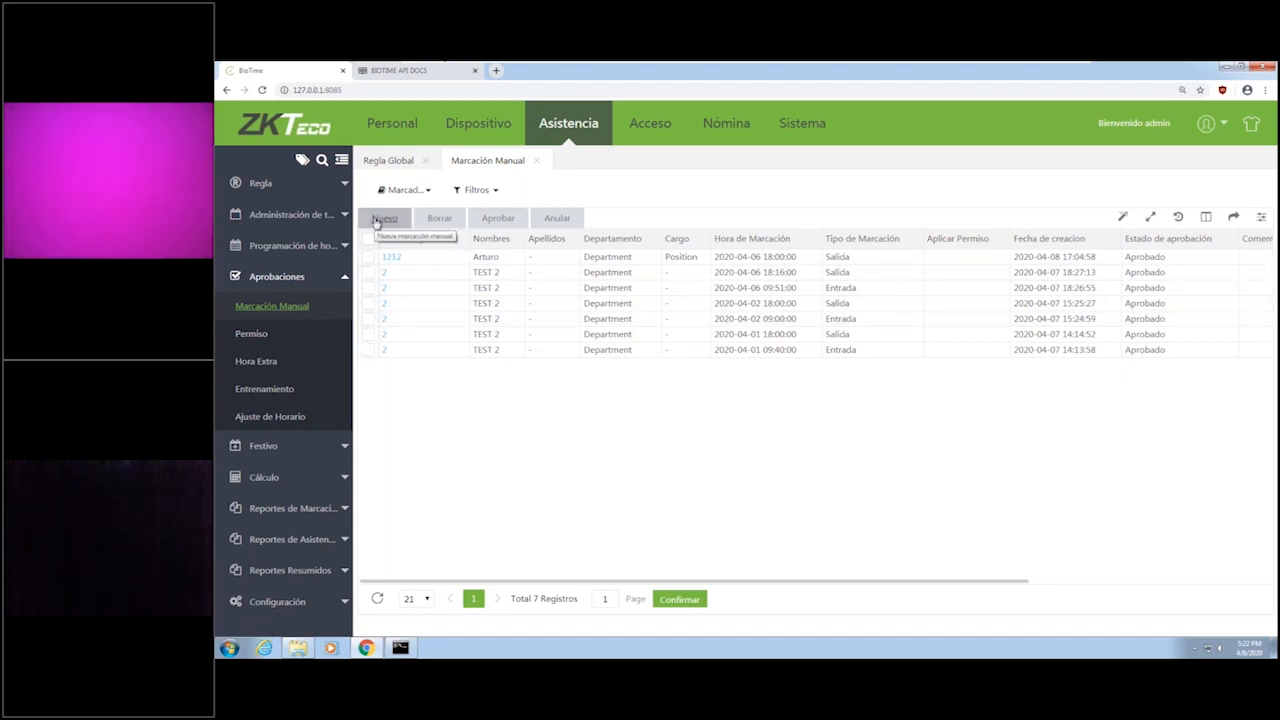
click(380, 219)
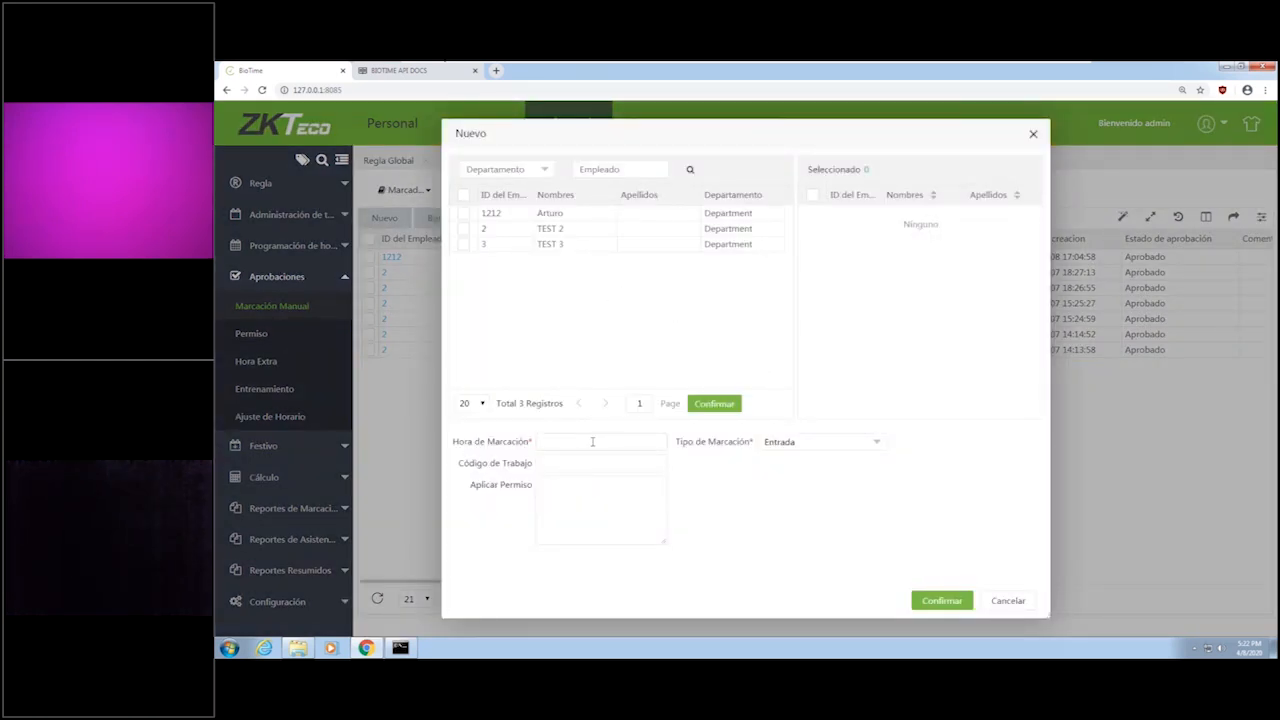
click(463, 228)
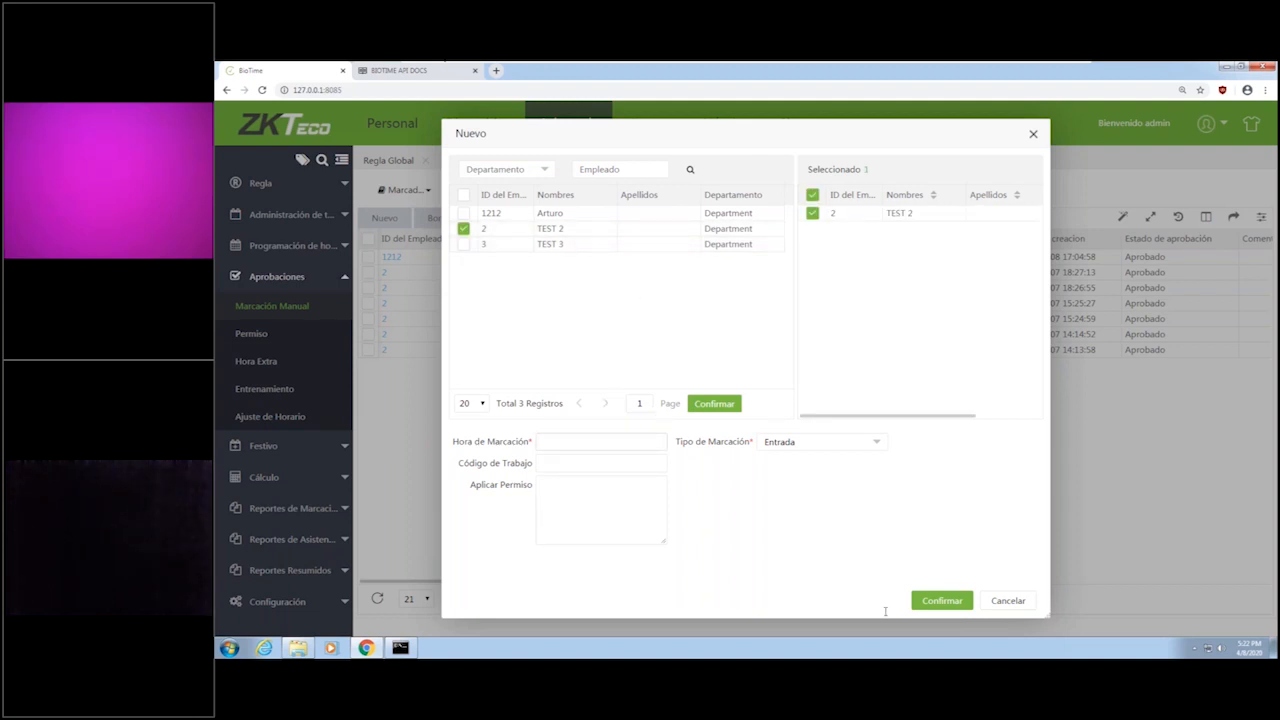
click(1020, 605)
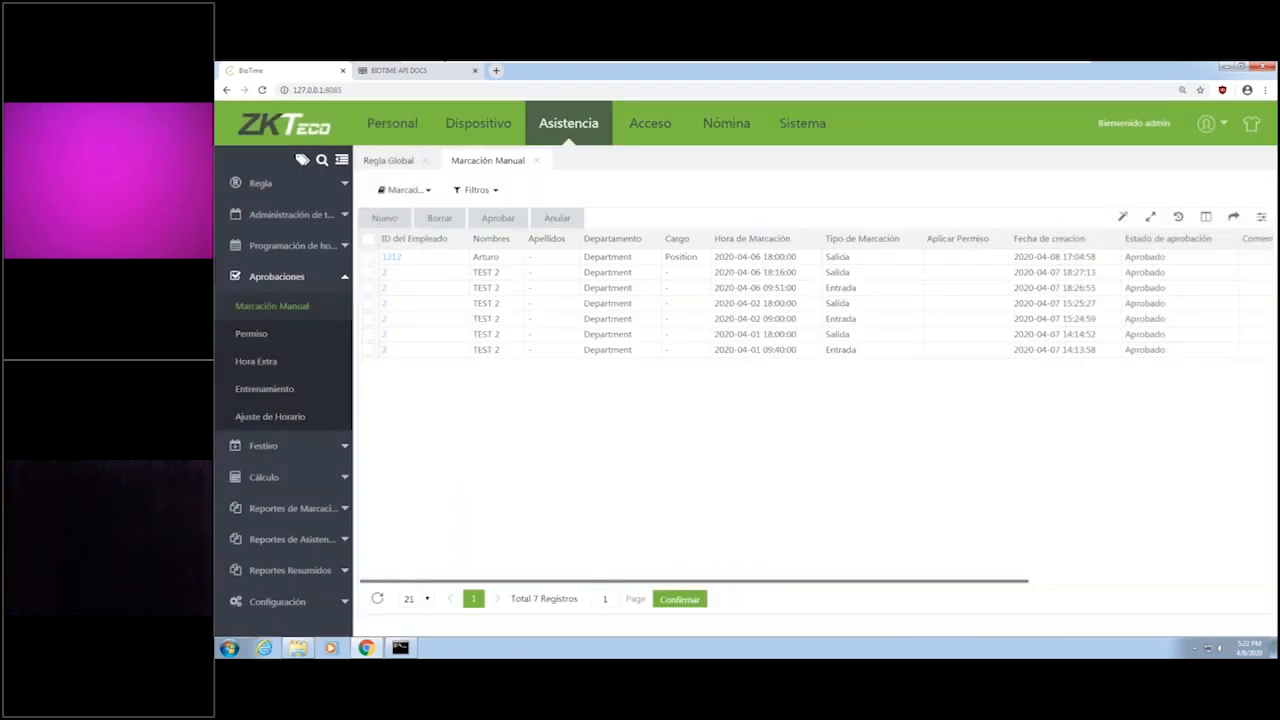
Approve TEST 2's Annual Leave request under Permiso with Estado Aprobado and the comment "sdff\\sdf\\".
click(251, 334)
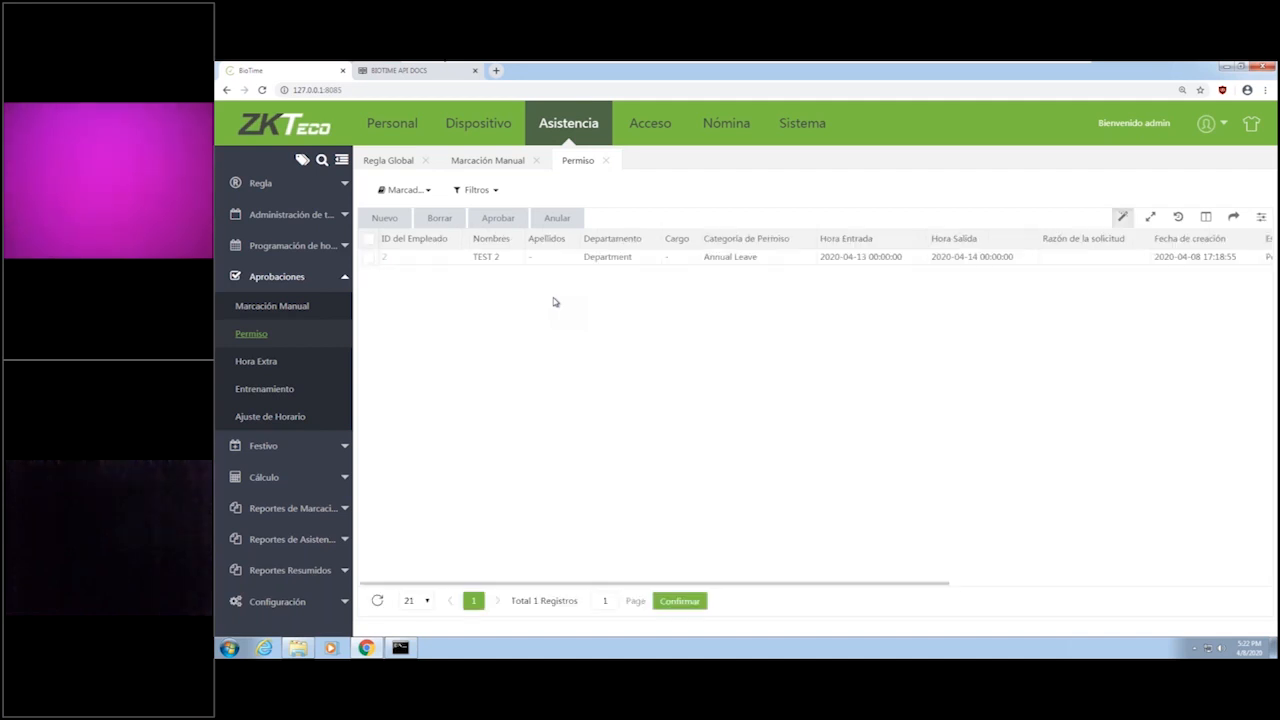
click(368, 257)
click(497, 218)
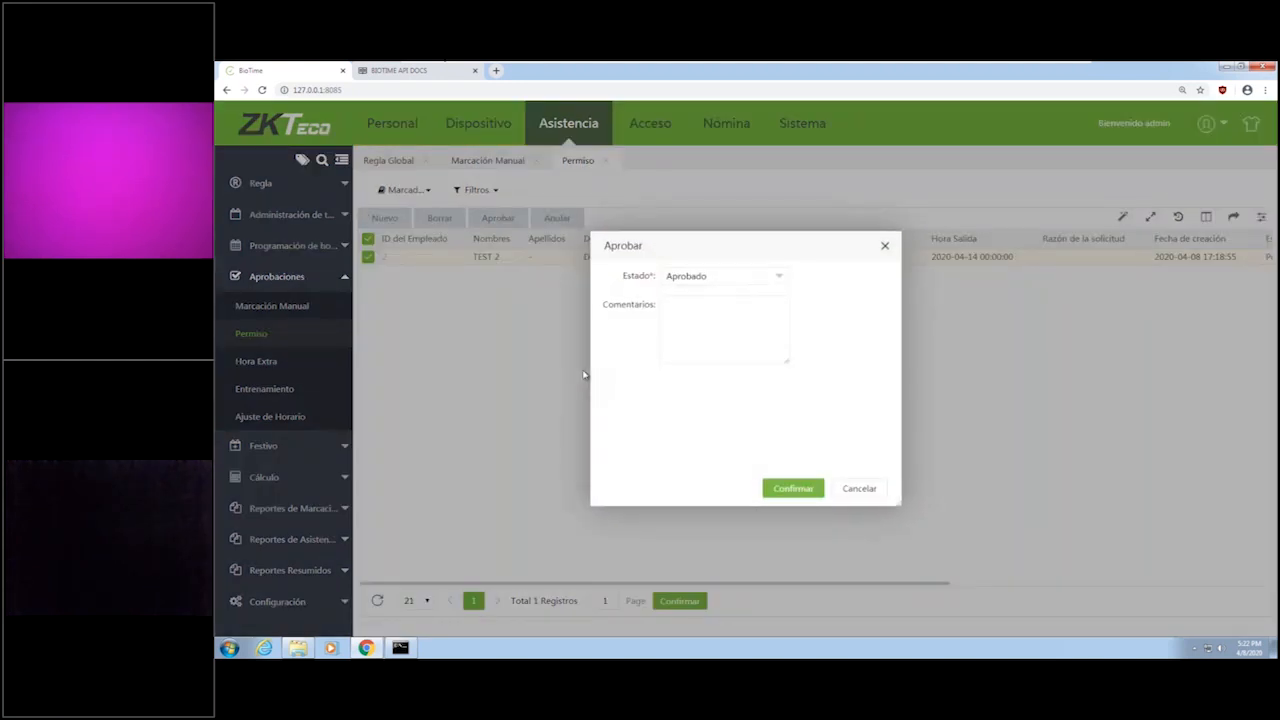
click(746, 331)
text(sdff\sdf\)
click(793, 490)
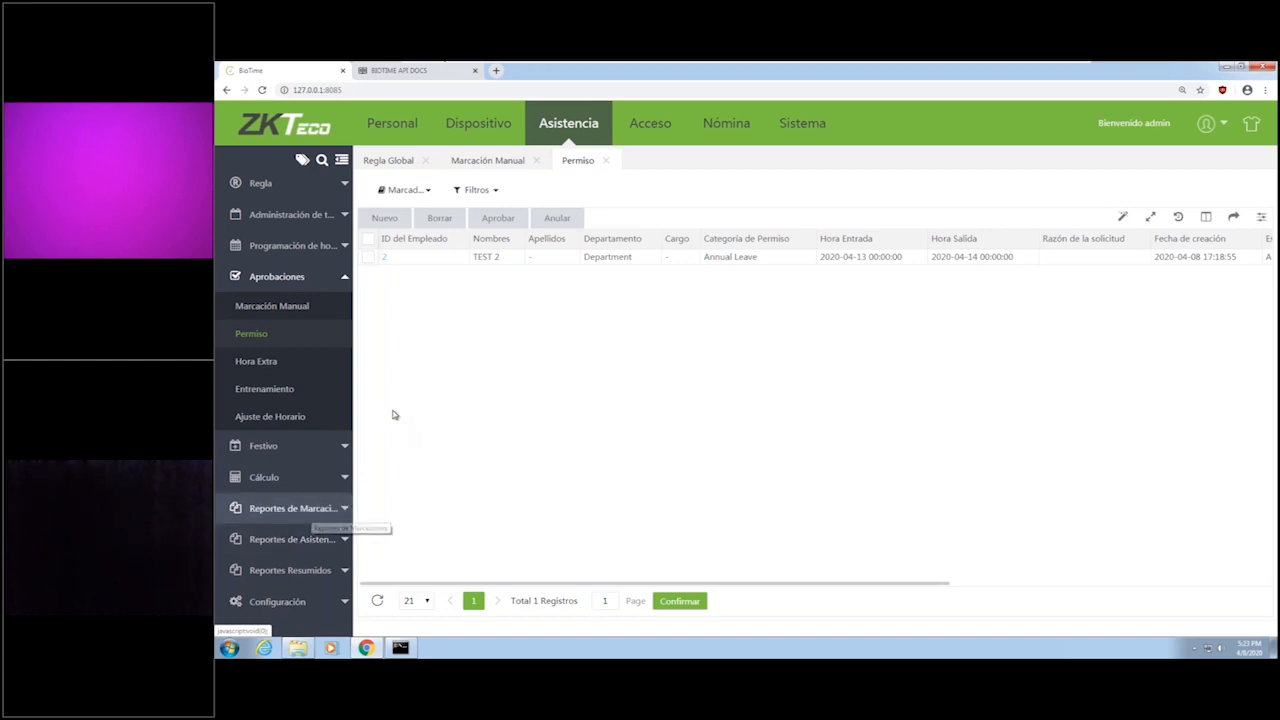
Show the available attendance reports under Reportes de Asistencia.
click(345, 539)
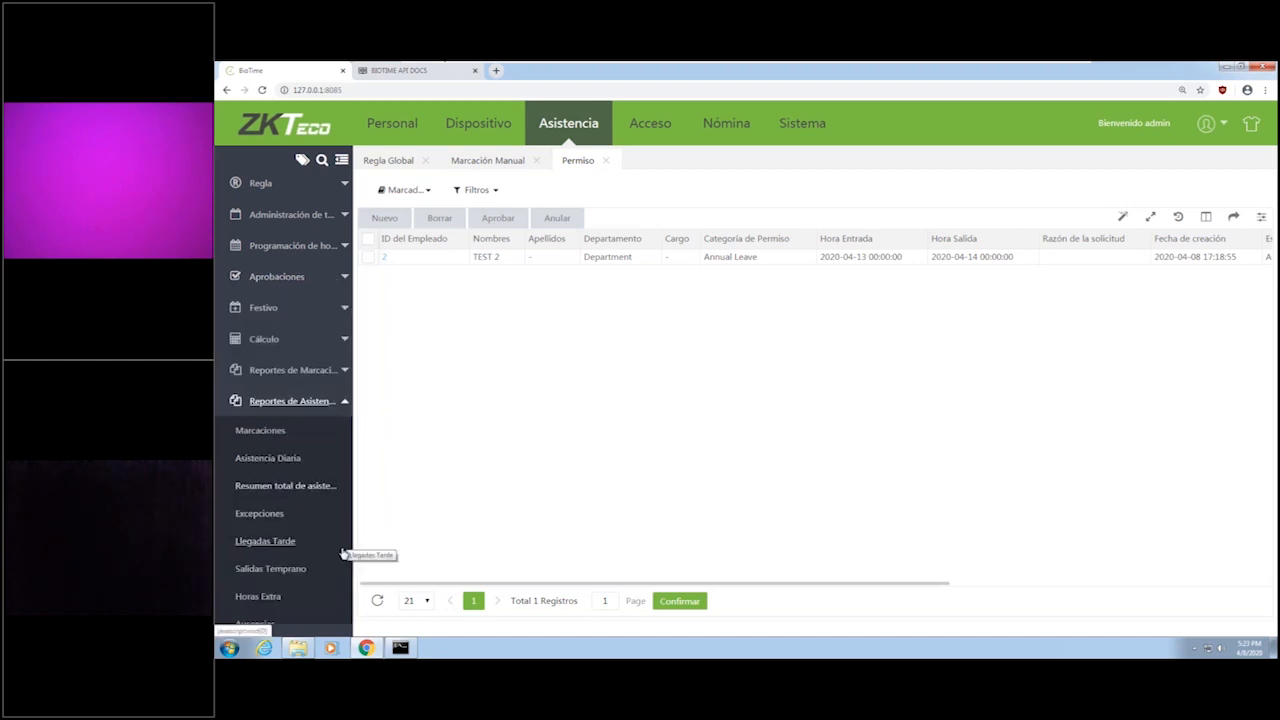
scroll(343, 558, down, 1)
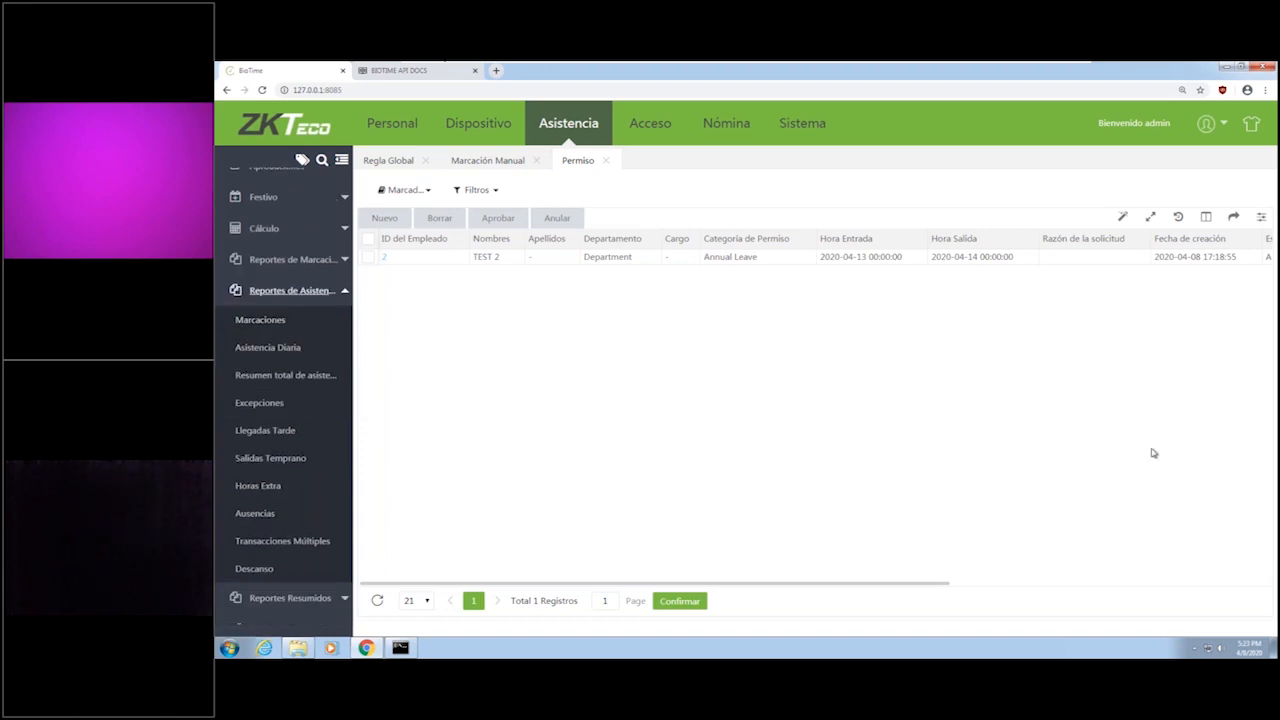